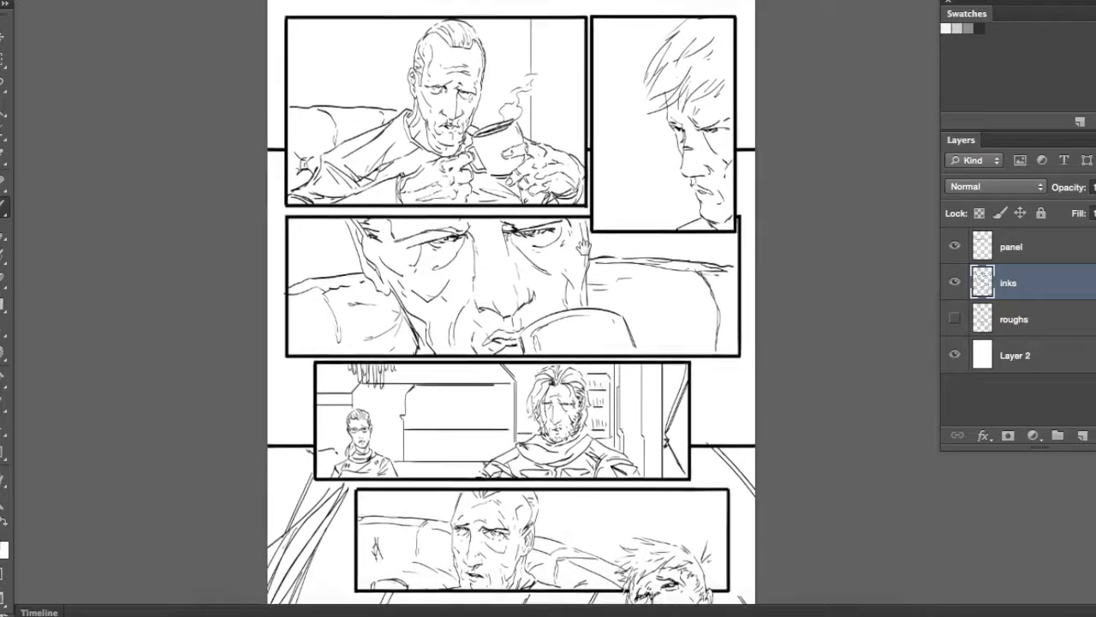
Ink a heavy black shadow along the jawline of the man with the mug in the first panel
left_click_drag(602, 413, 582, 285)
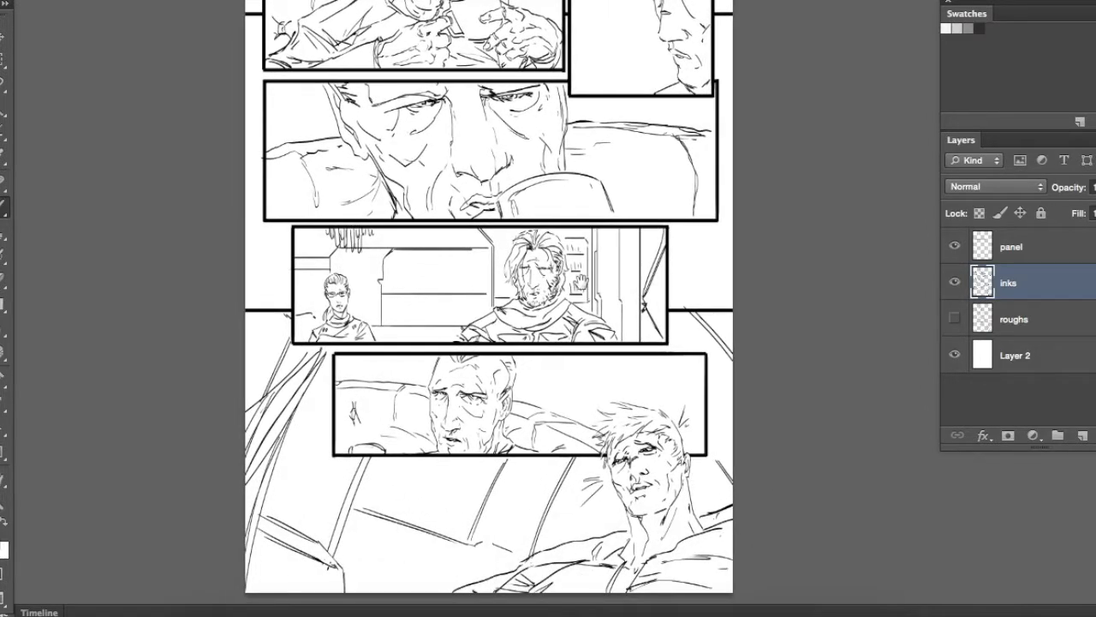
left_click_drag(552, 187, 575, 309)
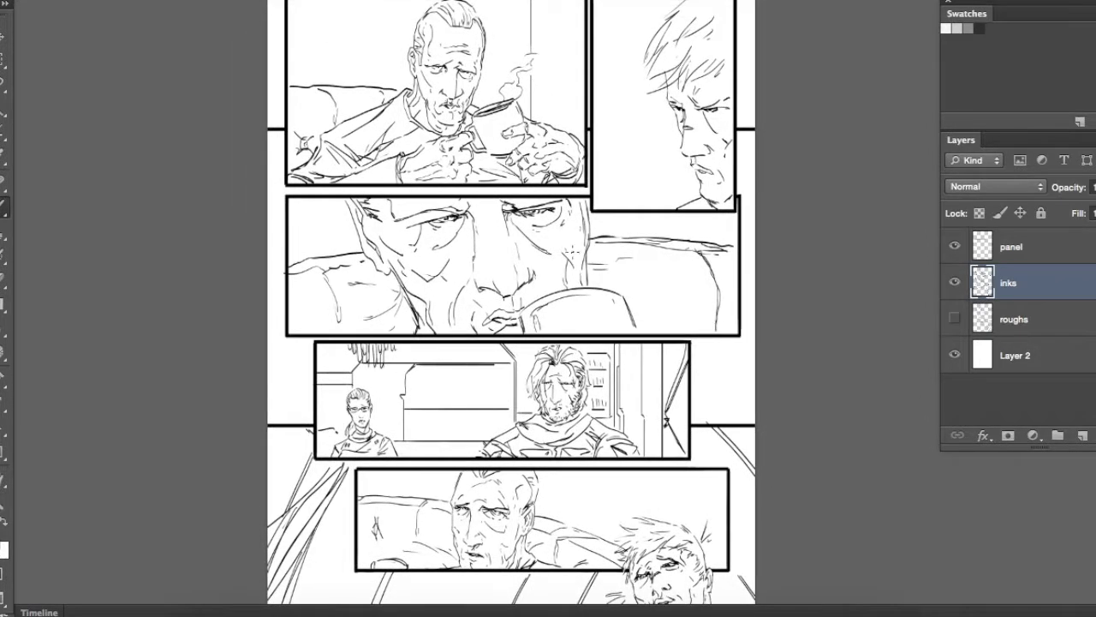
key("super+plus")
key("super+plus")
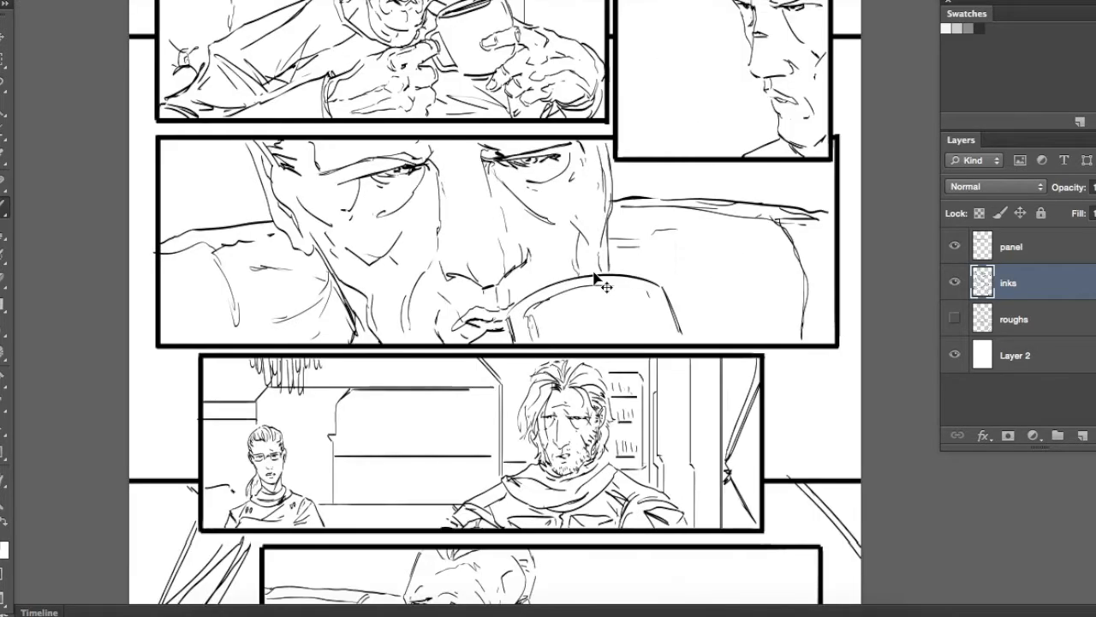
left_click_drag(507, 256, 615, 598)
scroll(558, 316, "up", 3)
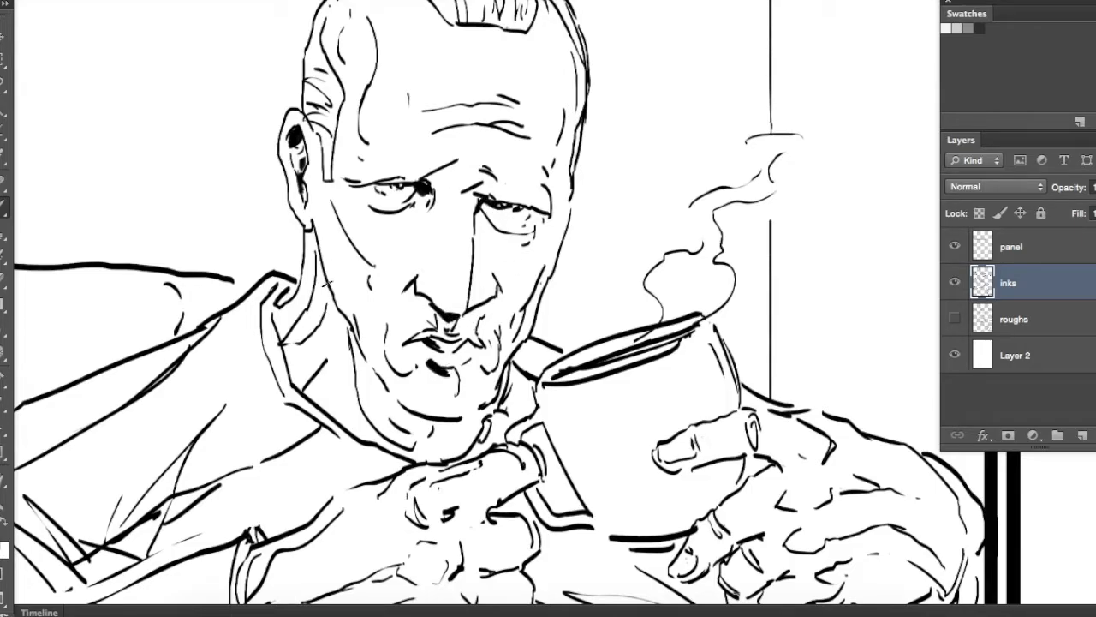
mouse_move(348, 329)
left_mouse_down()
mouse_move(403, 417)
mouse_move(346, 324)
left_mouse_up()
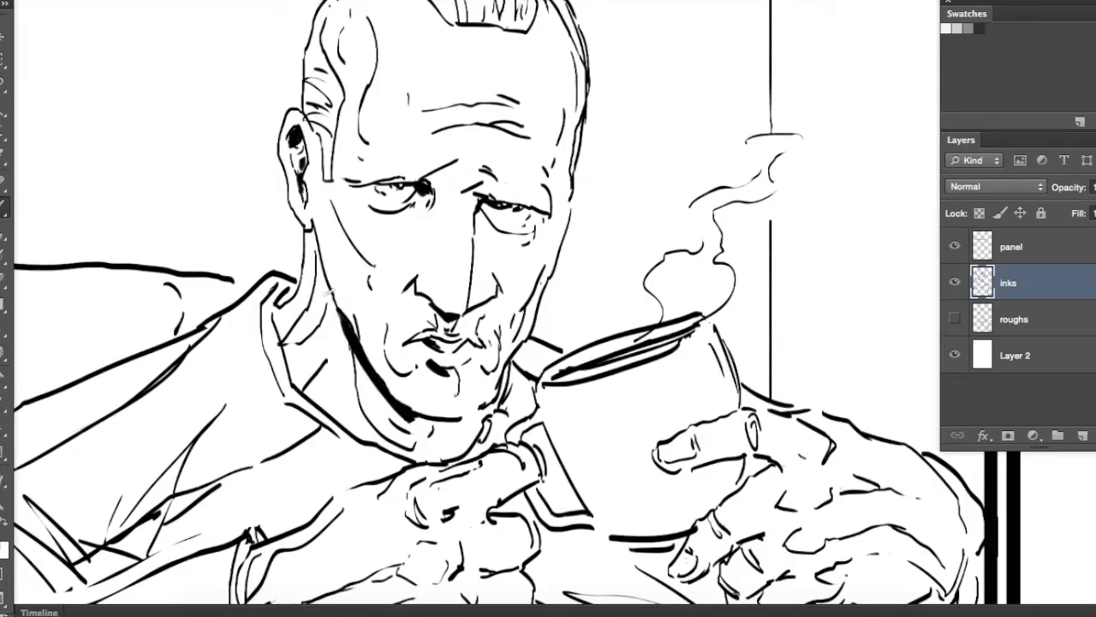
Ink black shadows into the man's hair and down the shaded side of his forehead, cheek and beard
left_click_drag(543, 158, 558, 124)
mouse_move(561, 103)
left_mouse_down()
mouse_move(548, 26)
mouse_move(563, 92)
left_mouse_up()
left_click_drag(558, 131, 549, 176)
left_click_drag(548, 242, 488, 373)
mouse_move(548, 206)
left_mouse_down()
mouse_move(542, 280)
mouse_move(549, 212)
left_mouse_up()
left_click_drag(541, 16, 549, 156)
left_click_drag(501, 148, 511, 201)
mouse_move(449, 127)
left_mouse_down()
mouse_move(475, 136)
mouse_move(510, 197)
left_mouse_up()
left_click_drag(507, 127, 550, 195)
left_click_drag(554, 173, 574, 221)
left_click_drag(538, 139, 560, 179)
left_click_drag(500, 124, 535, 116)
mouse_move(425, 137)
left_mouse_down()
mouse_move(467, 160)
mouse_move(485, 192)
left_mouse_up()
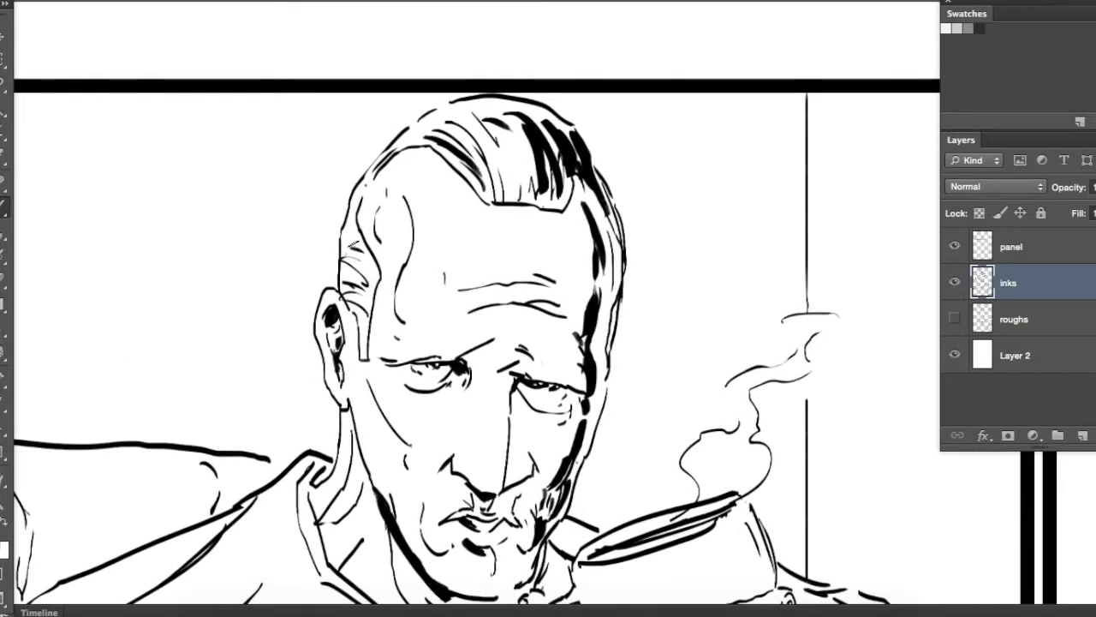
Add black hair strokes at the man's temple, just above and beside his ear
left_click_drag(372, 241, 346, 257)
left_click_drag(374, 260, 344, 284)
left_click_drag(399, 351, 408, 300)
left_click_drag(373, 336, 356, 351)
Ink shadows inside the shirt collar and between the knuckles of the hand gripping the mug handle
left_click_drag(435, 291, 430, 105)
left_click_drag(489, 301, 519, 296)
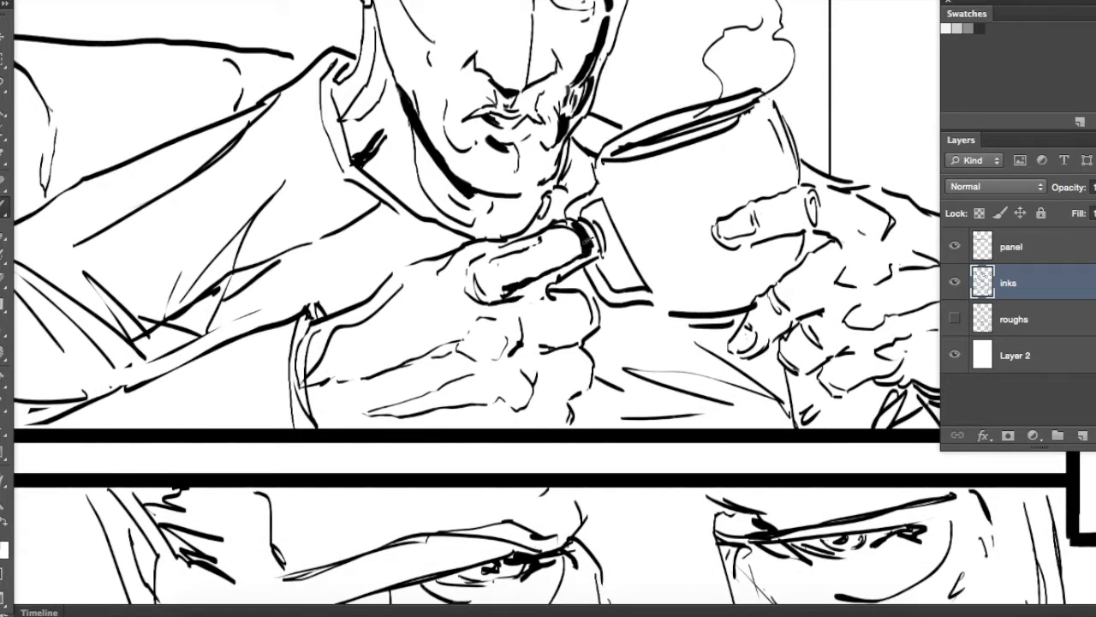
left_click_drag(592, 233, 572, 312)
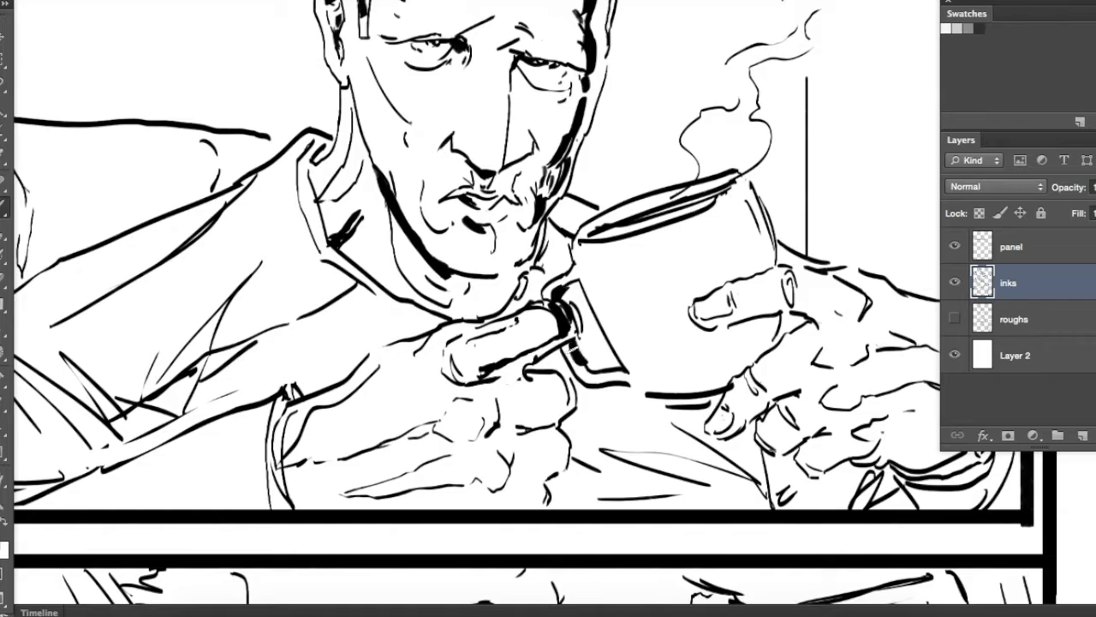
left_click_drag(604, 351, 596, 315)
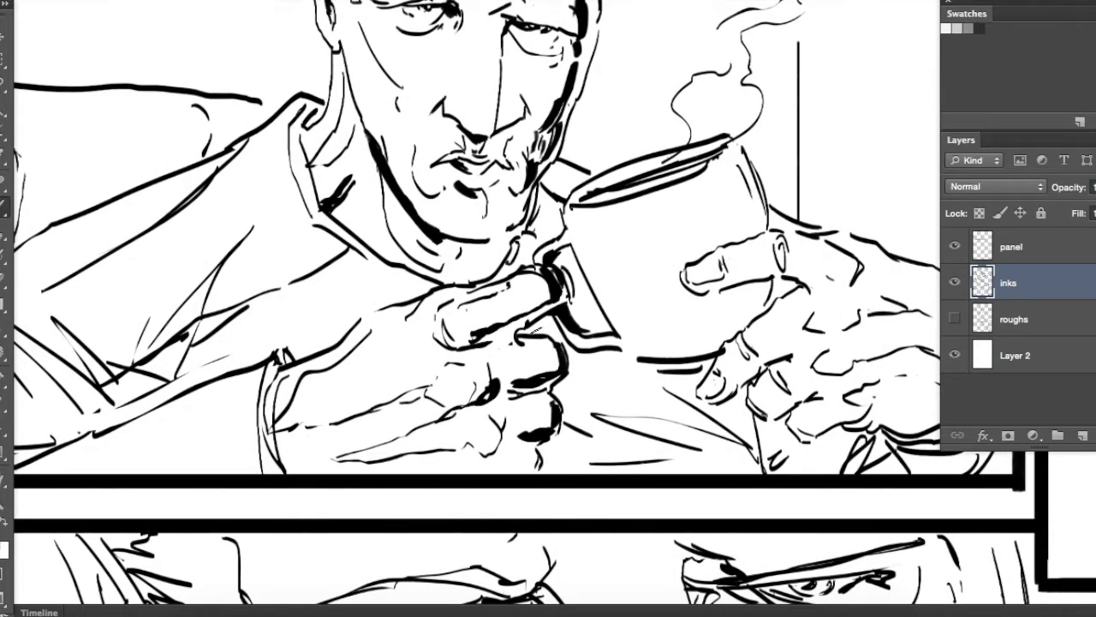
mouse_move(562, 375)
left_mouse_down()
mouse_move(571, 487)
mouse_move(554, 390)
left_mouse_up()
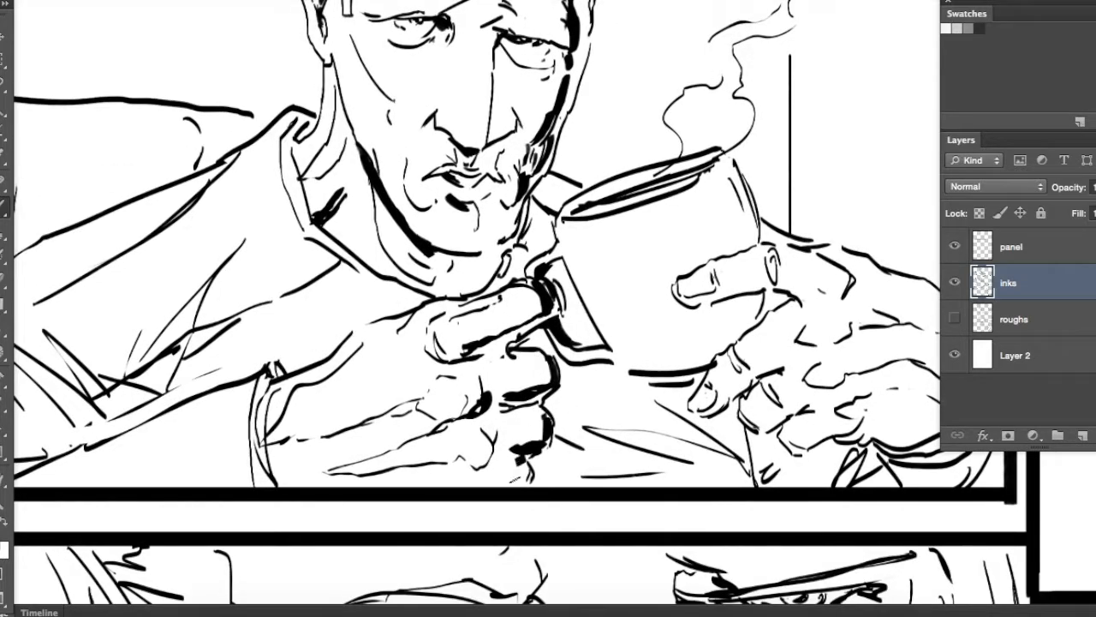
Thicken the shadow line around the sleeve cuff and wrist of the hand gripping the handle
left_click_drag(265, 377, 475, 329)
left_click_drag(470, 329, 477, 432)
left_click_drag(456, 385, 543, 430)
left_click_drag(611, 350, 526, 428)
Build up a solid black fold shadow at the elbow of the man's sleeve with tapered strokes
left_click_drag(181, 408, 310, 385)
left_click_drag(239, 336, 347, 420)
left_click_drag(225, 364, 346, 424)
left_click_drag(219, 402, 343, 428)
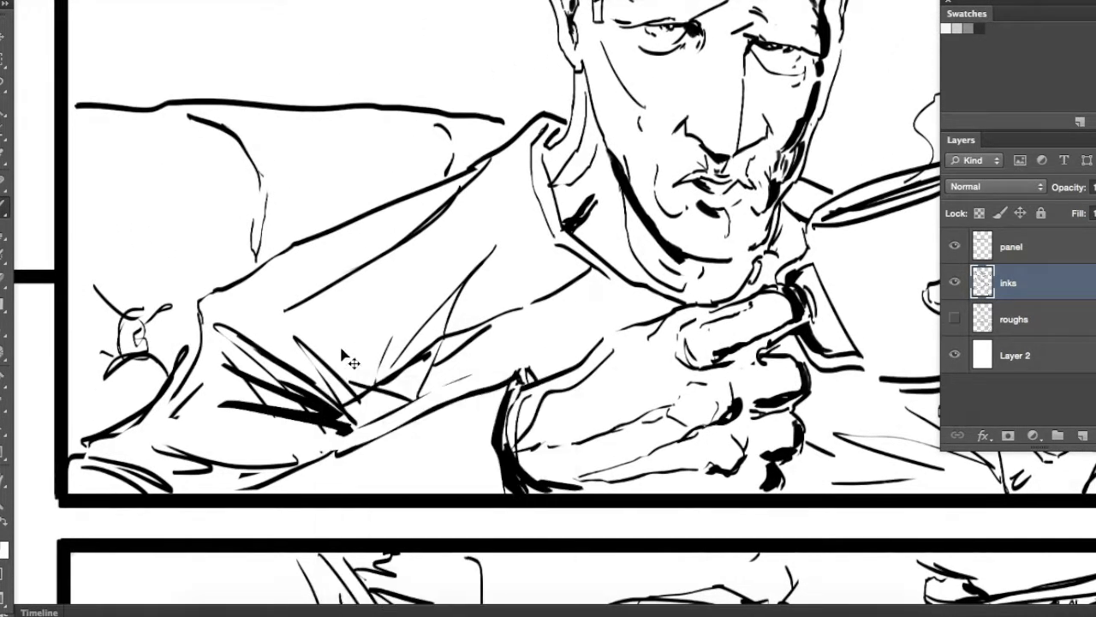
left_click_drag(145, 452, 332, 451)
left_click_drag(208, 458, 346, 431)
left_click_drag(258, 447, 365, 420)
left_click_drag(320, 451, 375, 428)
left_click_drag(325, 388, 376, 433)
left_click_drag(286, 359, 342, 399)
left_click_drag(392, 348, 360, 399)
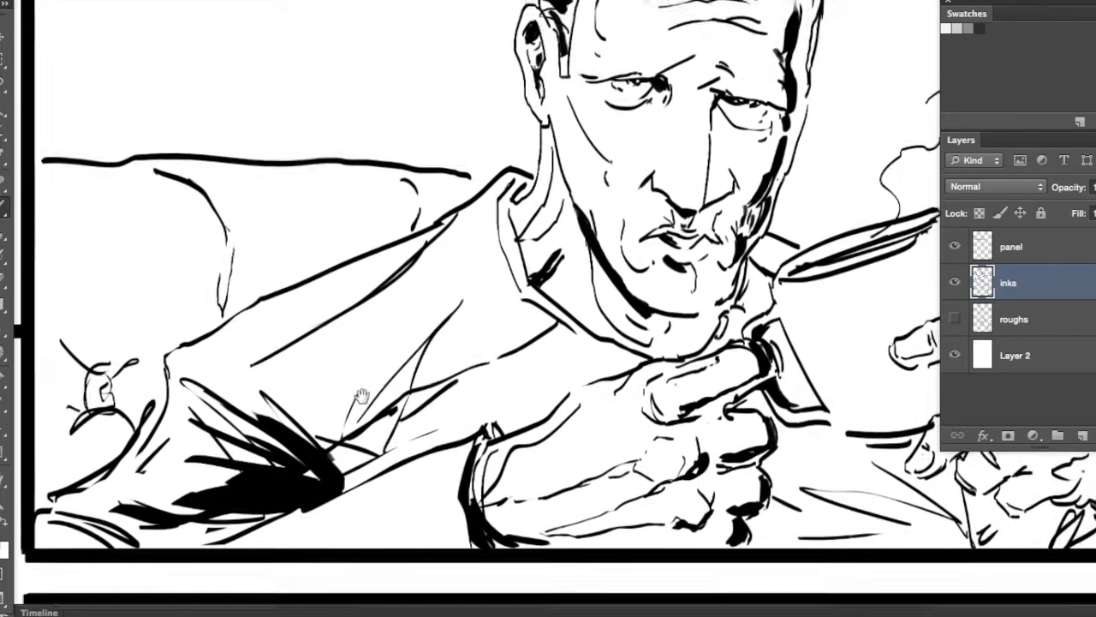
Ink the shadow beneath the shirt collar and add dark shading to both sides of the mug
left_click_drag(557, 330, 629, 358)
mouse_move(583, 337)
left_mouse_down()
mouse_move(632, 353)
mouse_move(437, 369)
left_mouse_up()
mouse_move(862, 396)
left_mouse_down()
mouse_move(660, 436)
mouse_move(648, 412)
left_mouse_up()
left_click_drag(572, 323, 649, 441)
mouse_move(716, 266)
left_mouse_down()
mouse_move(742, 320)
mouse_move(721, 255)
left_mouse_up()
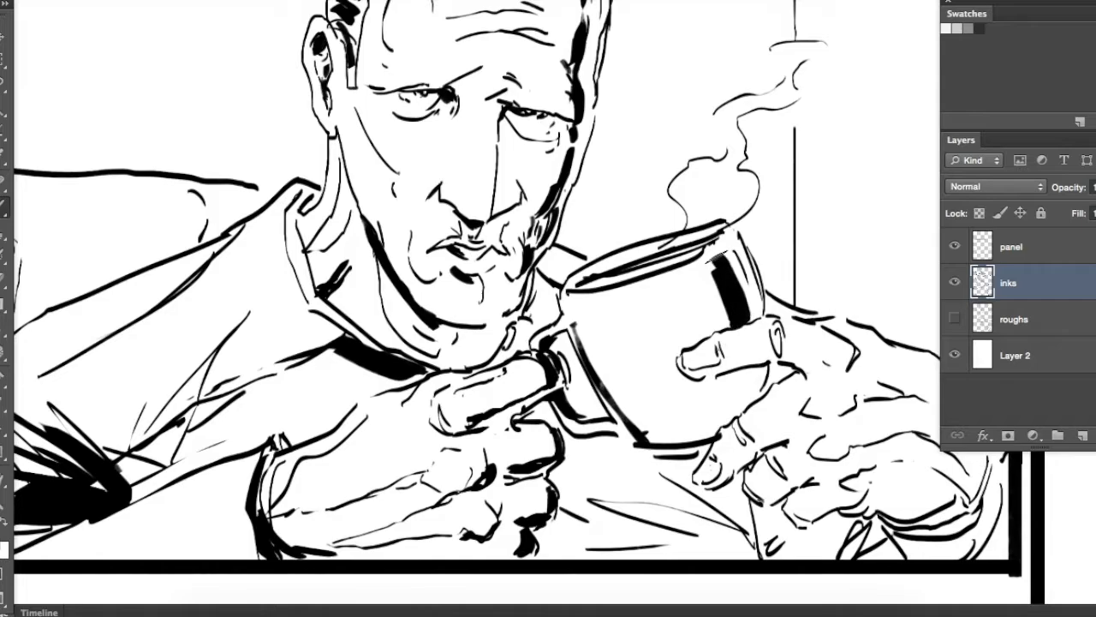
Ink shadows across the base of the mug and under the fingers wrapped around it
mouse_move(748, 378)
left_mouse_down()
mouse_move(726, 419)
mouse_move(708, 379)
left_mouse_up()
mouse_move(743, 375)
left_mouse_down()
mouse_move(797, 361)
mouse_move(765, 358)
left_mouse_up()
left_click_drag(776, 359, 688, 295)
left_click_drag(641, 418, 697, 377)
left_click_drag(680, 436, 728, 418)
left_click_drag(711, 459, 772, 434)
mouse_move(786, 437)
left_mouse_down()
mouse_move(848, 451)
mouse_move(812, 422)
left_mouse_up()
left_click_drag(747, 419, 781, 420)
left_click_drag(728, 394, 774, 396)
left_click_drag(719, 353, 755, 353)
mouse_move(785, 358)
left_mouse_down()
mouse_move(754, 406)
mouse_move(738, 333)
left_mouse_up()
mouse_move(625, 418)
left_mouse_down()
mouse_move(632, 468)
mouse_move(659, 408)
left_mouse_up()
mouse_move(642, 411)
left_mouse_down()
mouse_move(685, 449)
mouse_move(720, 424)
left_mouse_up()
left_click_drag(719, 428, 694, 449)
key("super+alt+z")
key("super+alt+z")
key("super+alt+z")
key("super+alt+z")
Fill the area beneath the mug hand and wrist with black and ink a shadow under the chin
mouse_move(656, 403)
left_mouse_down()
mouse_move(639, 435)
mouse_move(656, 451)
left_mouse_up()
mouse_move(649, 445)
left_mouse_down()
mouse_move(688, 438)
mouse_move(634, 468)
left_mouse_up()
mouse_move(622, 414)
left_mouse_down()
mouse_move(644, 463)
mouse_move(711, 467)
mouse_move(728, 437)
left_mouse_up()
left_click_drag(797, 490, 697, 439)
left_click_drag(629, 406, 663, 416)
mouse_move(651, 414)
left_mouse_down()
mouse_move(606, 382)
mouse_move(629, 391)
left_mouse_up()
mouse_move(625, 394)
left_mouse_down()
mouse_move(669, 418)
mouse_move(702, 409)
left_mouse_up()
left_click_drag(608, 299, 712, 385)
left_click_drag(637, 326, 619, 337)
left_click_drag(522, 373, 795, 407)
left_click_drag(526, 358, 579, 317)
left_click_drag(577, 320, 541, 356)
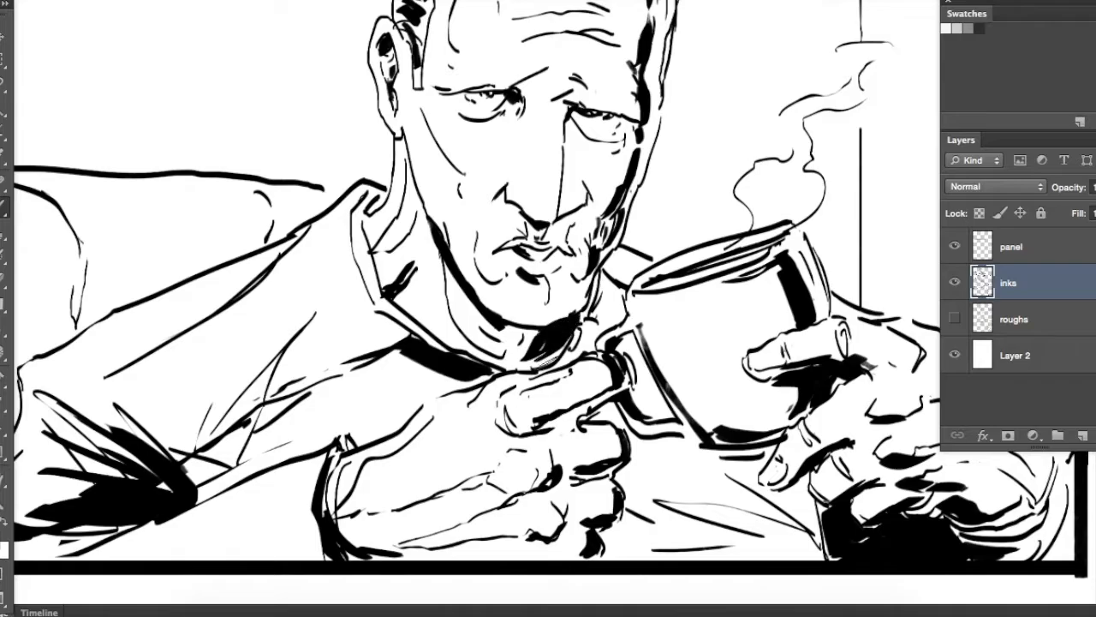
Deepen the shadows on the mug hand and shirt front, and add hatching to the mug's dark band
mouse_move(353, 439)
left_mouse_down()
mouse_move(483, 533)
mouse_move(510, 377)
left_mouse_up()
left_click_drag(773, 479, 641, 362)
left_click_drag(619, 363, 591, 381)
mouse_move(805, 368)
left_mouse_down()
mouse_move(668, 407)
mouse_move(524, 416)
left_mouse_up()
left_click_drag(711, 421, 538, 378)
left_click_drag(713, 400, 594, 354)
left_click_drag(686, 382, 714, 404)
mouse_move(867, 376)
left_mouse_down()
mouse_move(640, 393)
mouse_move(707, 448)
left_mouse_up()
left_click_drag(781, 392, 760, 404)
mouse_move(669, 296)
left_mouse_down()
mouse_move(731, 337)
mouse_move(784, 406)
left_mouse_up()
left_click_drag(748, 368, 774, 442)
left_click_drag(770, 331, 796, 385)
left_click_drag(796, 387, 774, 454)
mouse_move(791, 446)
left_mouse_down()
mouse_move(718, 471)
mouse_move(715, 488)
left_mouse_up()
left_click_drag(774, 482, 798, 495)
Ink a black fold on the upper sleeve and fill the shadow below the forearm near the cuff
left_click_drag(524, 225, 741, 277)
left_click_drag(430, 326, 597, 412)
key("b")
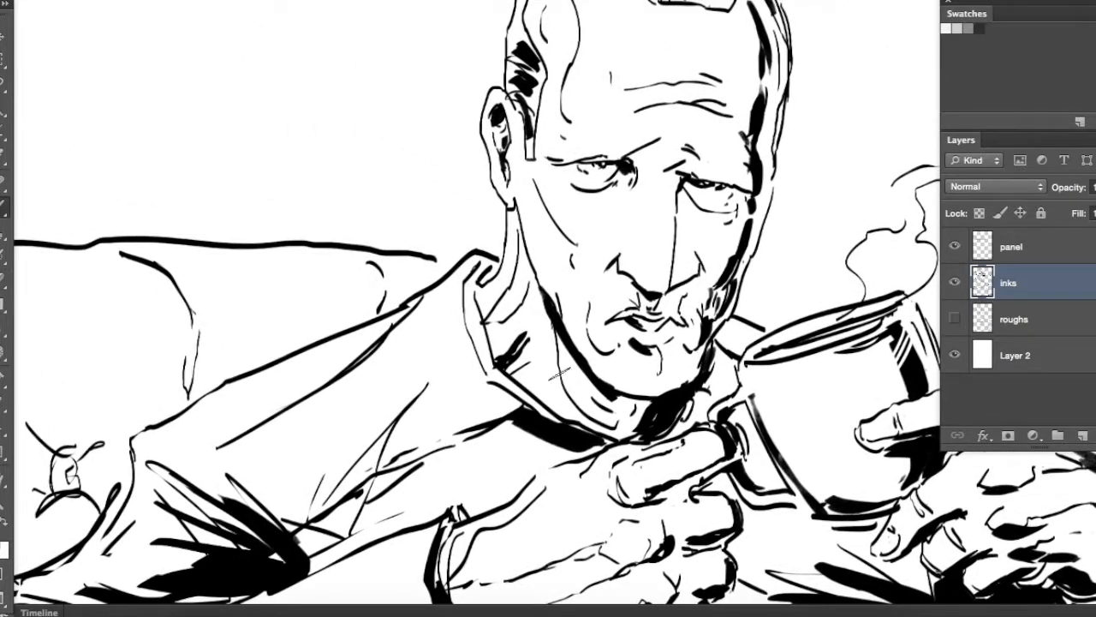
left_click_drag(413, 380, 336, 497)
left_click_drag(391, 444, 298, 526)
left_click_drag(385, 463, 487, 308)
mouse_move(491, 439)
left_mouse_down()
mouse_move(507, 475)
mouse_move(531, 475)
left_mouse_up()
mouse_move(490, 441)
left_mouse_down()
mouse_move(401, 474)
mouse_move(512, 469)
left_mouse_up()
mouse_move(519, 431)
left_mouse_down()
mouse_move(443, 471)
mouse_move(516, 418)
left_mouse_up()
mouse_move(617, 313)
left_mouse_down()
mouse_move(505, 415)
mouse_move(510, 308)
left_mouse_up()
left_click_drag(428, 457, 463, 471)
Ink black patches on the sofa detail in the first panel's lower corner beside the elbow
left_click_drag(130, 313, 434, 357)
left_click_drag(320, 420, 308, 475)
mouse_move(327, 452)
left_mouse_down()
mouse_move(353, 420)
mouse_move(330, 443)
left_mouse_up()
mouse_move(390, 392)
left_mouse_down()
mouse_move(353, 435)
mouse_move(331, 416)
left_mouse_up()
left_click_drag(382, 346, 375, 367)
left_click(410, 346)
Ink the sofa's curved seam and fill the shadow on the backrest behind the man's shoulder
left_click_drag(501, 279, 507, 185)
mouse_move(478, 158)
left_mouse_down()
mouse_move(516, 265)
mouse_move(454, 297)
left_mouse_up()
left_click_drag(662, 142, 620, 210)
left_click_drag(620, 213, 550, 243)
left_click_drag(657, 141, 670, 204)
left_click_drag(671, 202, 527, 255)
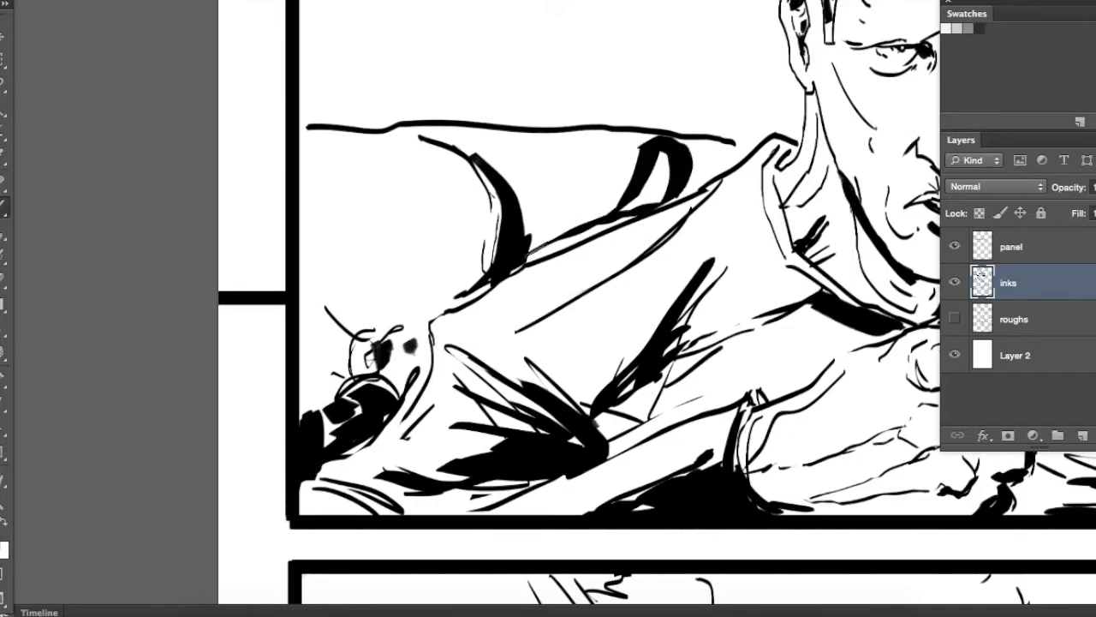
left_click_drag(601, 228, 519, 265)
left_click_drag(642, 216, 570, 245)
mouse_move(664, 146)
left_mouse_down()
mouse_move(618, 215)
mouse_move(738, 146)
mouse_move(719, 176)
mouse_move(752, 144)
left_mouse_up()
mouse_move(660, 200)
left_mouse_down()
mouse_move(460, 270)
mouse_move(561, 240)
left_mouse_up()
left_click_drag(533, 192, 507, 255)
Erase thin white highlights into the black shadows of the sofa seam, sofa corner and sleeve
key("e")
left_click_drag(389, 232, 394, 312)
mouse_move(443, 258)
left_mouse_down()
mouse_move(455, 265)
mouse_move(619, 145)
left_mouse_up()
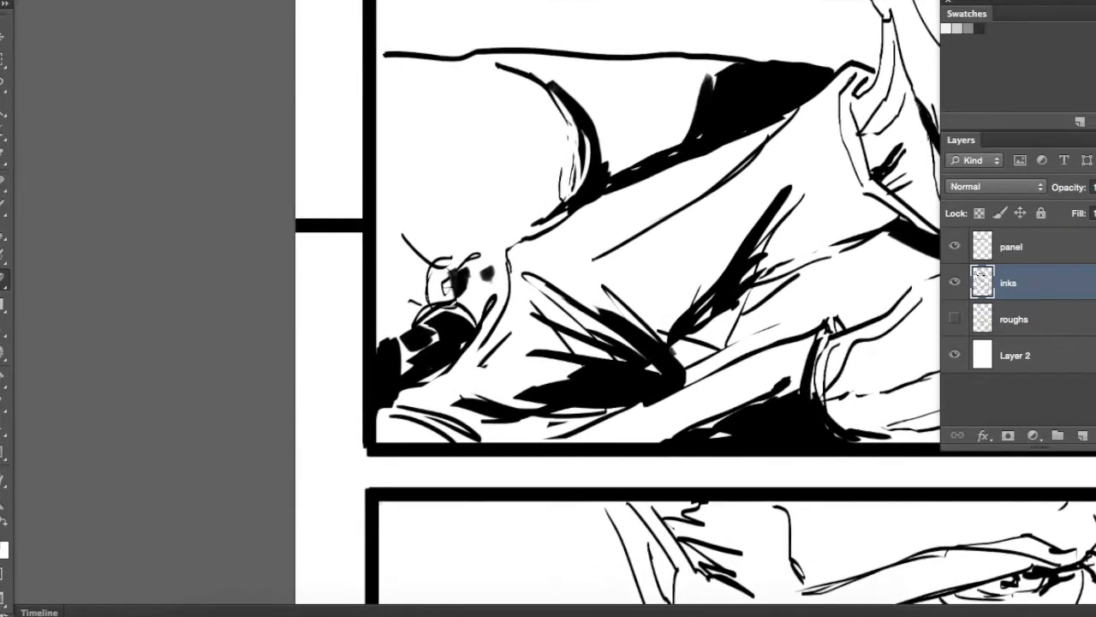
left_click_drag(440, 322, 464, 334)
left_click_drag(411, 336, 441, 364)
mouse_move(654, 234)
left_mouse_down()
mouse_move(485, 340)
mouse_move(452, 322)
left_mouse_up()
mouse_move(454, 473)
left_mouse_down()
mouse_move(326, 446)
mouse_move(339, 414)
left_mouse_up()
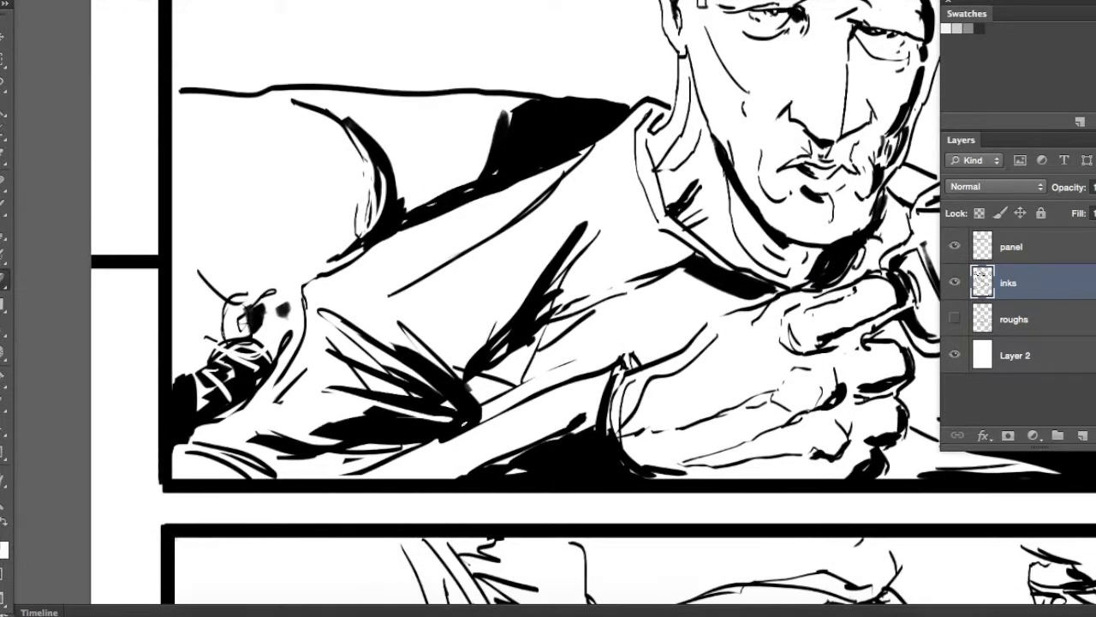
left_click_drag(357, 454, 290, 471)
left_click_drag(413, 432, 370, 437)
left_click_drag(511, 407, 415, 449)
Lasso the gap between the sleeve folds above the forearm and fill it with black
key("l")
mouse_move(568, 346)
left_mouse_down()
mouse_move(631, 352)
mouse_move(598, 312)
mouse_move(485, 412)
mouse_move(483, 377)
left_mouse_up()
key("alt+BackSpace")
key("super+d")
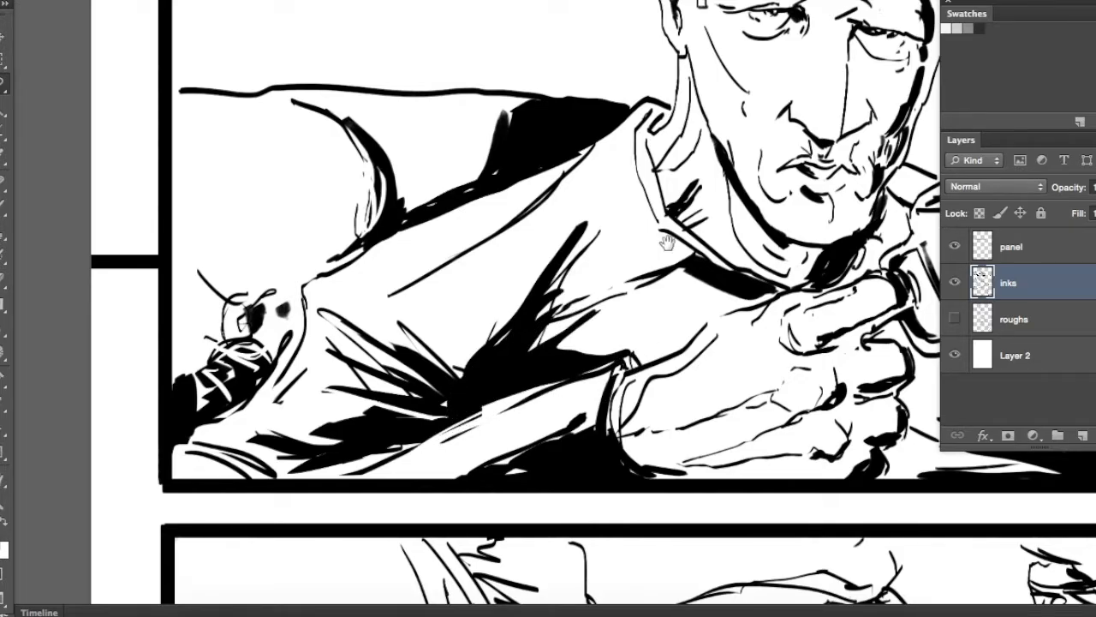
Lasso the shirt front between the two hands beneath the mug, fill it with black, and return to the Brush tool
left_click_drag(822, 236, 548, 328)
mouse_move(680, 356)
left_mouse_down()
mouse_move(585, 336)
mouse_move(602, 320)
left_mouse_up()
mouse_move(484, 335)
left_mouse_down()
mouse_move(554, 302)
mouse_move(578, 248)
mouse_move(552, 229)
mouse_move(557, 331)
mouse_move(586, 351)
mouse_move(544, 407)
left_mouse_up()
mouse_move(561, 469)
left_mouse_down()
mouse_move(542, 524)
mouse_move(702, 543)
mouse_move(753, 501)
mouse_move(654, 434)
left_mouse_up()
left_click_drag(579, 413, 548, 373)
key("alt+BackSpace")
key("super+d")
left_click_drag(719, 309, 632, 268)
key("b")
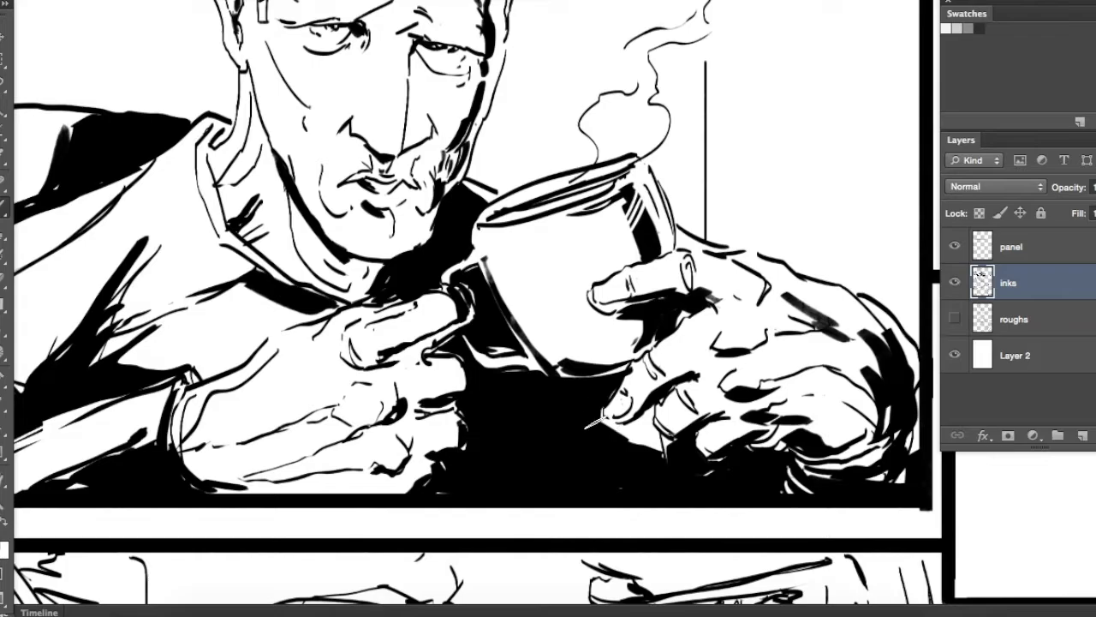
Touch up the ink around the fingers beneath the mug and the mug's rim, undoing one stray stroke
left_click_drag(618, 415, 649, 432)
mouse_move(630, 390)
left_mouse_down()
mouse_move(635, 408)
mouse_move(612, 375)
mouse_move(649, 442)
mouse_move(636, 419)
left_mouse_up()
left_click_drag(648, 361, 772, 481)
mouse_move(777, 349)
left_mouse_down()
mouse_move(814, 368)
mouse_move(775, 354)
left_mouse_up()
key("super+z")
left_click_drag(719, 324, 676, 335)
left_click_drag(772, 333, 763, 465)
Select the background strip beyond the vertical line in the first panel, adjust the selection around the mug hand, and fill it with black
key("super+minus")
key("super+minus")
key("m")
left_click_drag(656, 155, 757, 525)
key("super+plus")
key("super+plus")
key("l")
left_click_drag(442, 306, 551, 349)
mouse_move(611, 382)
left_mouse_down()
mouse_move(644, 598)
mouse_move(435, 404)
left_mouse_up()
mouse_move(456, 106)
left_mouse_down()
mouse_move(421, 60)
mouse_move(559, 90)
mouse_move(569, 82)
left_mouse_up()
key("alt+BackSpace")
key("super+d")
Ink a heavy vertical background line above the sofa and erase small touches along the side of the man's face
key("super+minus")
key("super+minus")
key("b")
left_click_drag(312, 270, 301, 120)
mouse_move(303, 123)
left_mouse_down()
mouse_move(133, 60)
mouse_move(178, 86)
left_mouse_up()
key("e")
left_click_drag(407, 115, 410, 87)
left_click_drag(399, 255, 387, 215)
key("b")
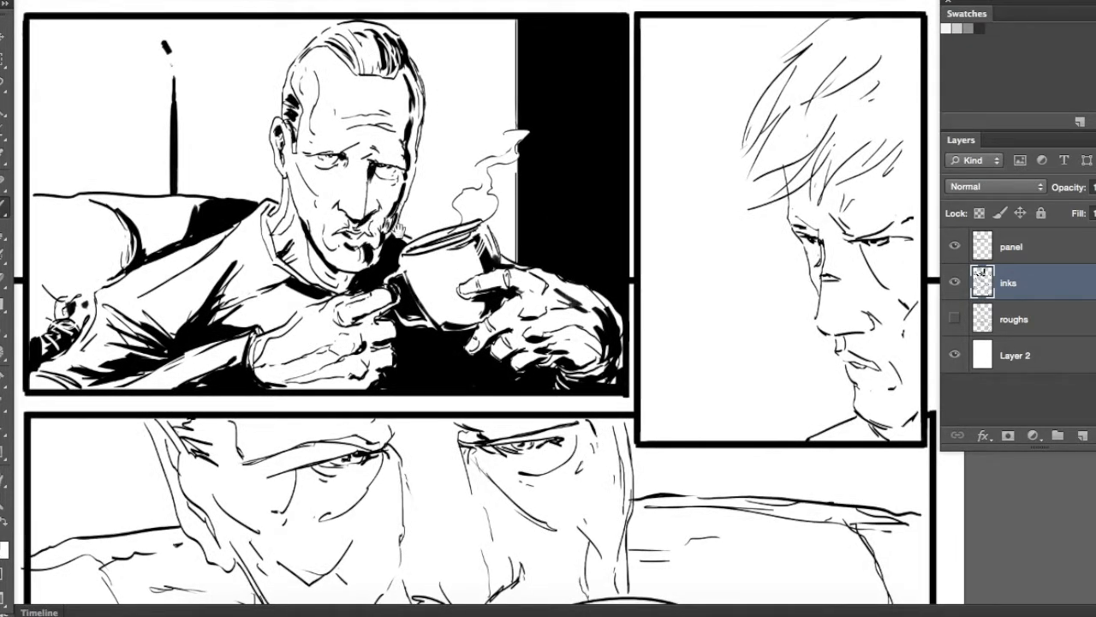
Brush black shadows under the mug-holding man's eye, beside his nose and into the hair at his temple
left_click_drag(399, 230, 443, 274)
left_click_drag(376, 229, 384, 216)
left_click_drag(409, 189, 412, 231)
left_click_drag(351, 142, 341, 162)
left_click_drag(353, 315, 352, 233)
mouse_move(352, 237)
left_mouse_down()
mouse_move(340, 281)
mouse_move(430, 292)
left_mouse_up()
Ink heavy black strands into the second panel man's fringe and fill his collar with black
key("e")
left_click_drag(494, 273, 340, 303)
left_click_drag(598, 341, 477, 284)
key("b")
left_click_drag(601, 122, 549, 171)
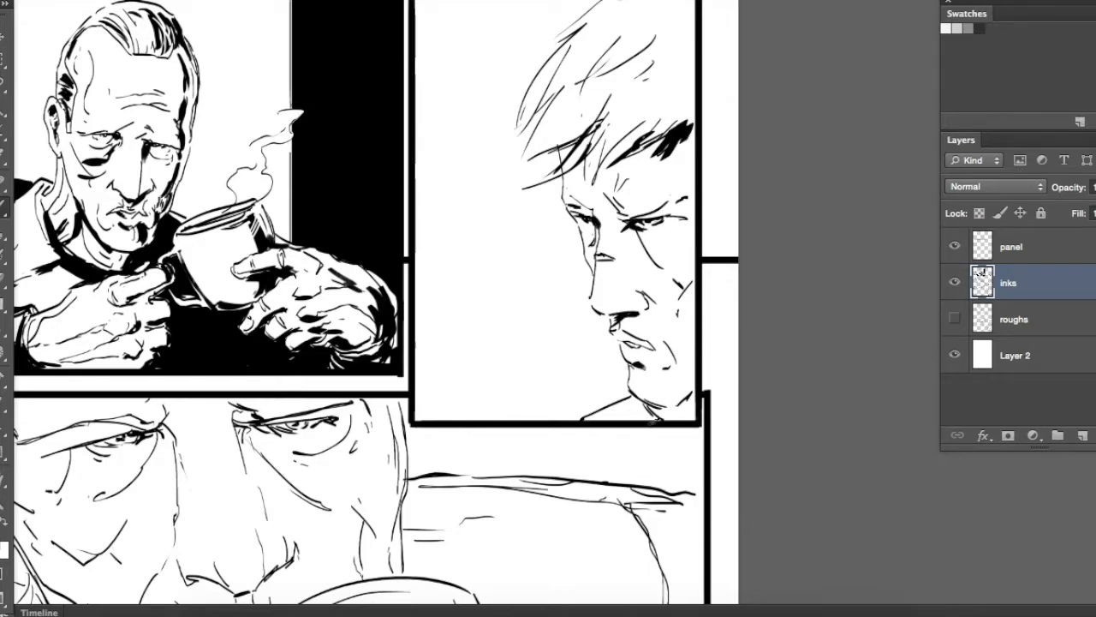
left_click_drag(596, 173, 555, 250)
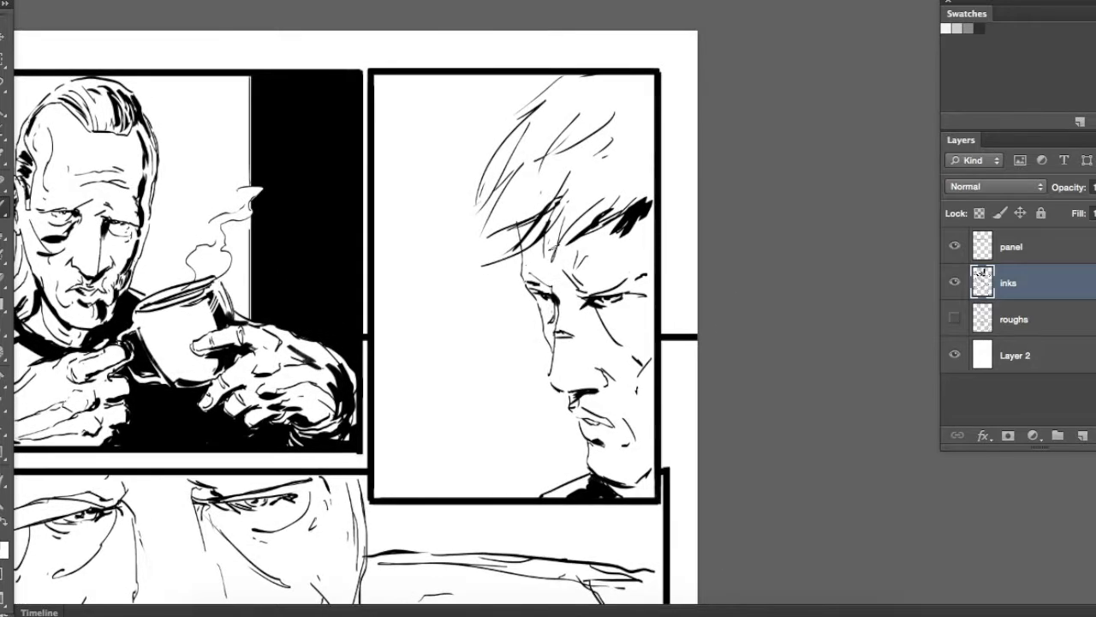
Add thick black strands to the second panel man's upper hair and thicken the edge of his forehead and nose
left_click_drag(554, 160, 521, 185)
left_click_drag(568, 104, 537, 128)
left_click_drag(591, 76, 554, 98)
left_click_drag(596, 248, 540, 195)
left_click_drag(472, 201, 475, 221)
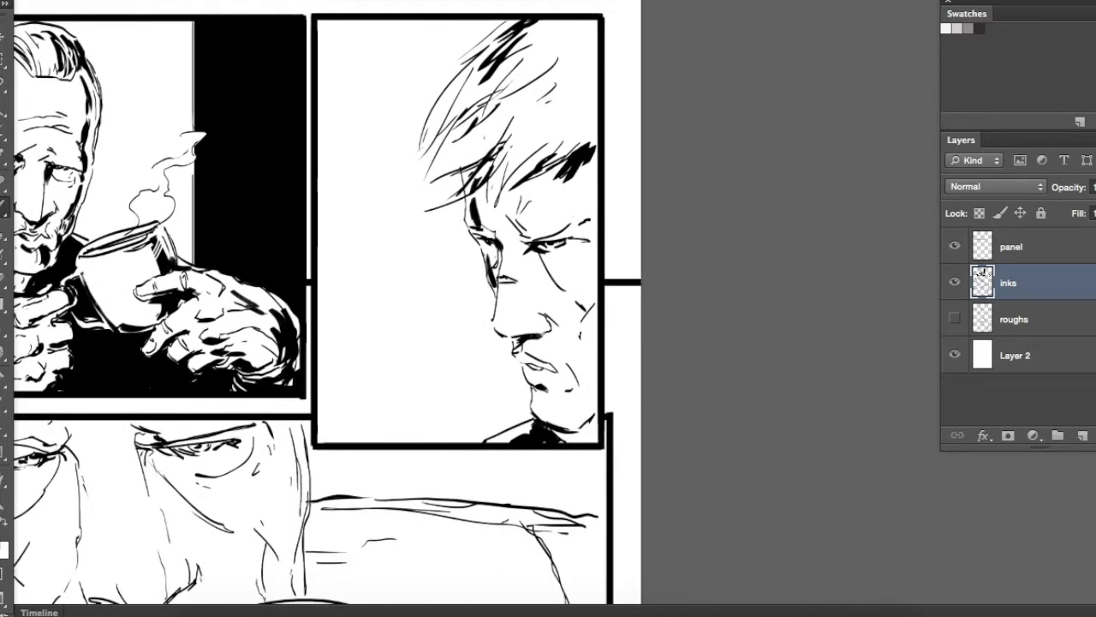
left_click_drag(535, 260, 478, 217)
left_click_drag(545, 267, 671, 331)
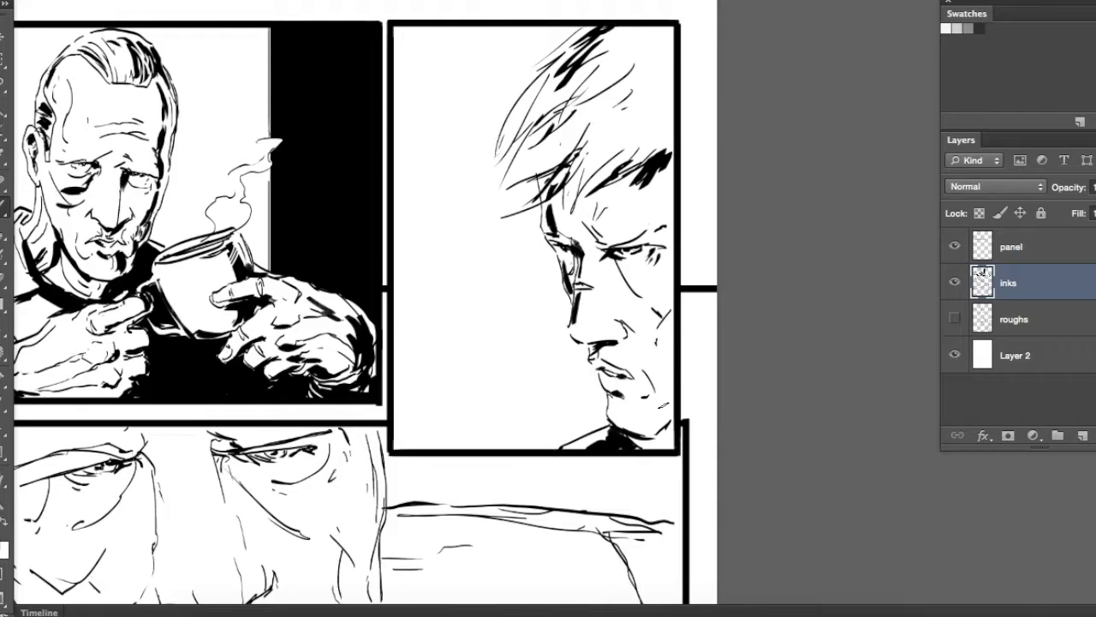
Darken the inner corners of both eyes and the hairline and ear edge in the close-up face panel
left_click_drag(493, 375, 637, 402)
left_click_drag(433, 567, 663, 299)
left_click_drag(435, 231, 409, 234)
left_click_drag(491, 211, 454, 206)
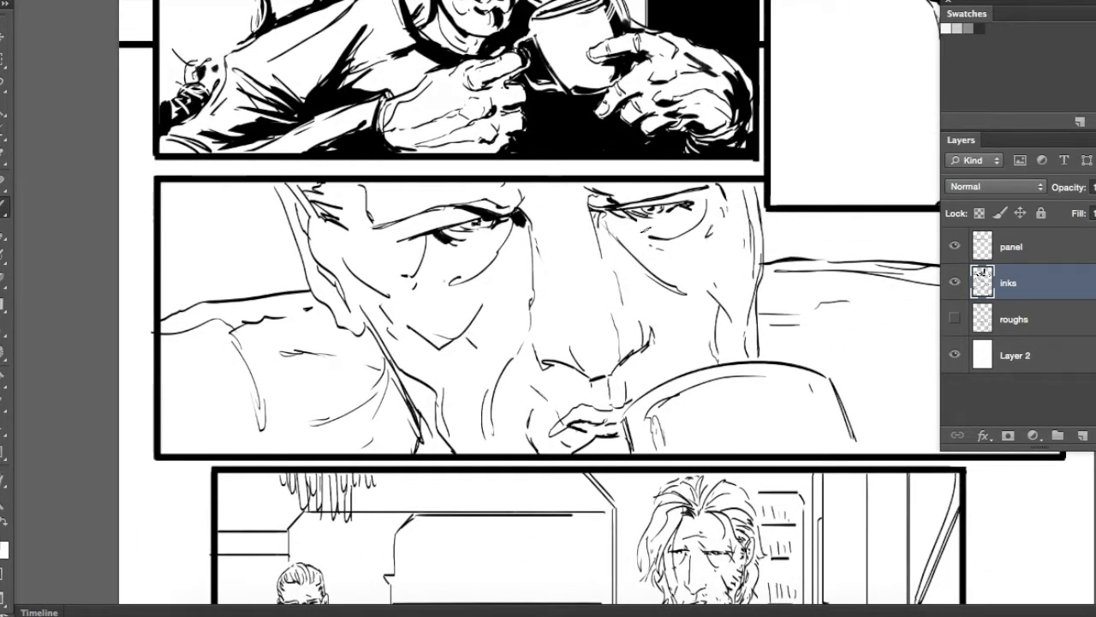
left_click_drag(621, 207, 592, 223)
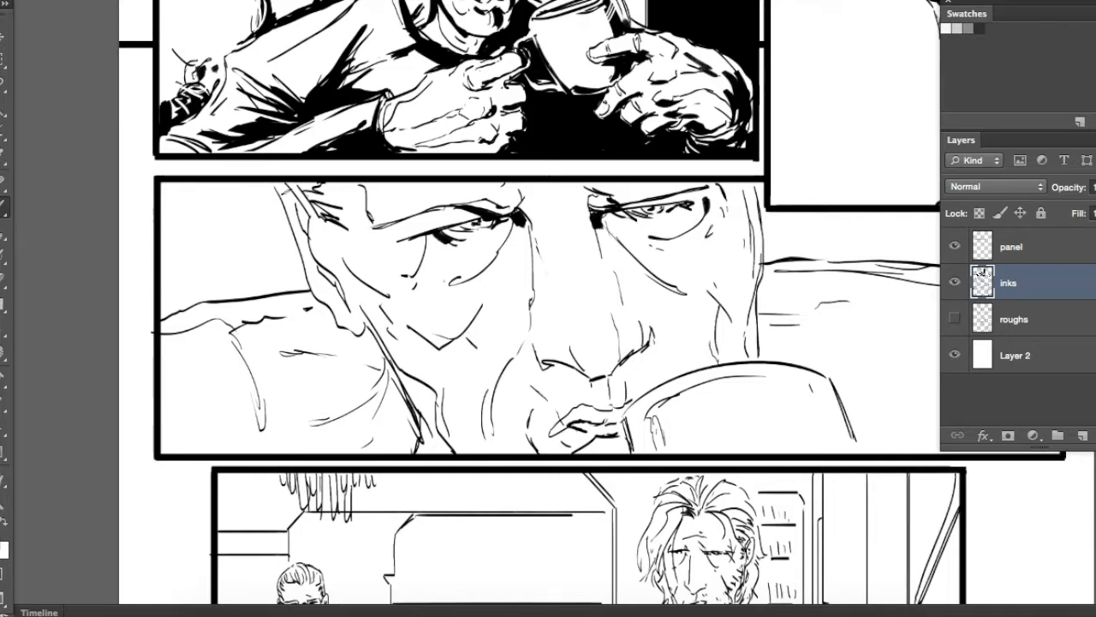
left_click_drag(310, 247, 351, 310)
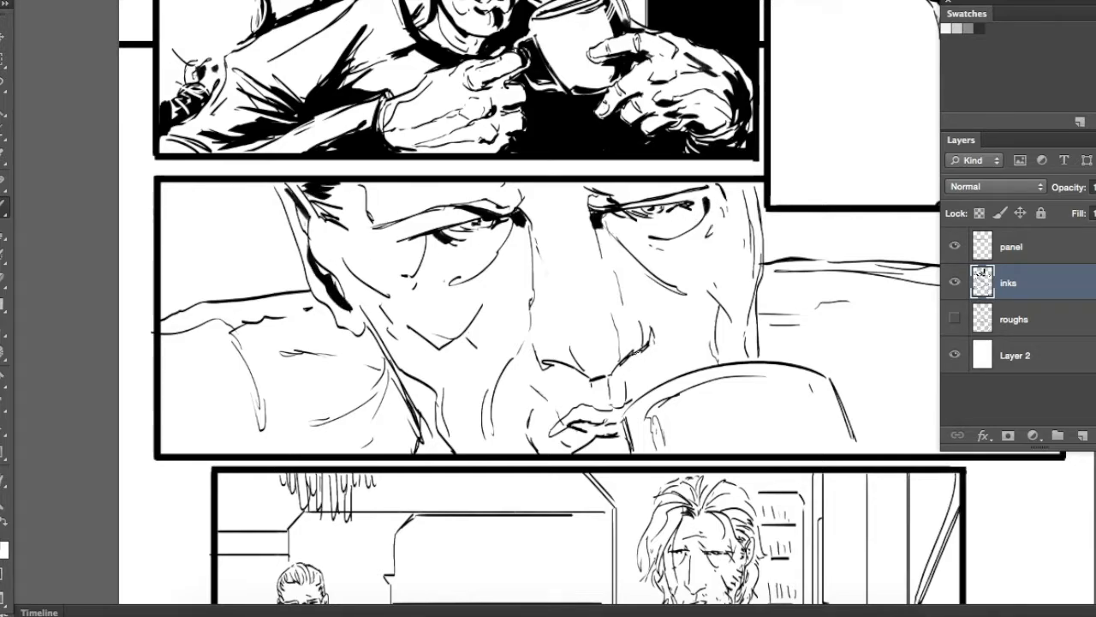
Brush black shadows on the close-up face's lips, nose side, brow and far temple
left_click_drag(587, 423, 624, 420)
left_click_drag(696, 374, 585, 308)
left_click_drag(604, 235, 611, 293)
mouse_move(608, 175)
left_mouse_down()
mouse_move(628, 222)
mouse_move(630, 208)
left_mouse_up()
left_click_drag(612, 120, 632, 199)
left_click_drag(629, 142, 632, 226)
left_click_drag(616, 116, 625, 166)
left_click_drag(470, 117, 468, 137)
mouse_move(495, 211)
left_mouse_down()
mouse_move(505, 285)
mouse_move(533, 292)
mouse_move(493, 333)
mouse_move(520, 330)
left_mouse_up()
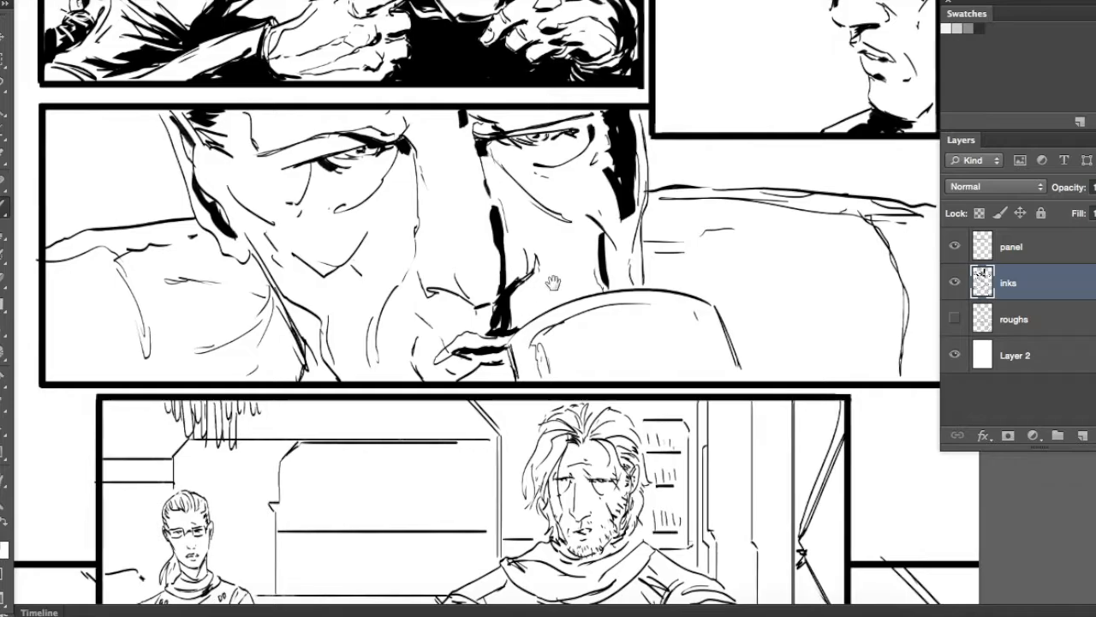
Thicken the shadow down the far cheek and jaw of the close-up face, just above the mug
left_click_drag(553, 283, 562, 291)
left_click_drag(638, 236, 620, 301)
left_click_drag(615, 287, 625, 297)
left_click_drag(633, 245, 642, 291)
left_click_drag(642, 153, 647, 217)
left_click_drag(626, 117, 644, 162)
Lasso the large rounded shape behind the mug in the close-up panel, fill it with black and deselect
mouse_move(419, 178)
left_mouse_down()
mouse_move(528, 182)
mouse_move(371, 139)
left_mouse_up()
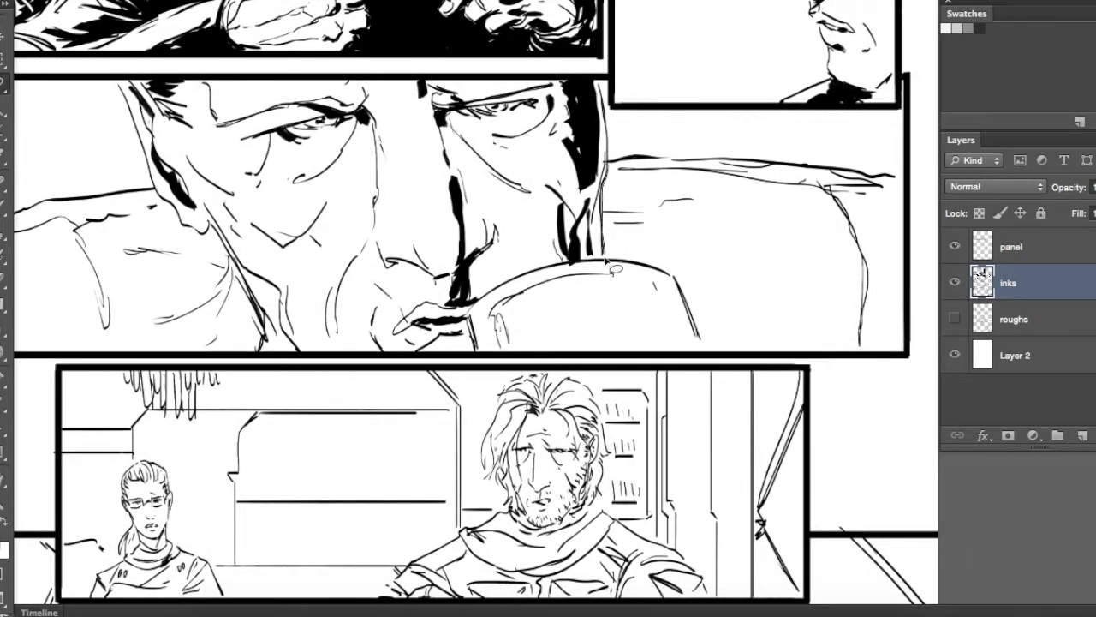
mouse_move(703, 332)
left_mouse_down()
mouse_move(815, 354)
mouse_move(826, 195)
left_mouse_up()
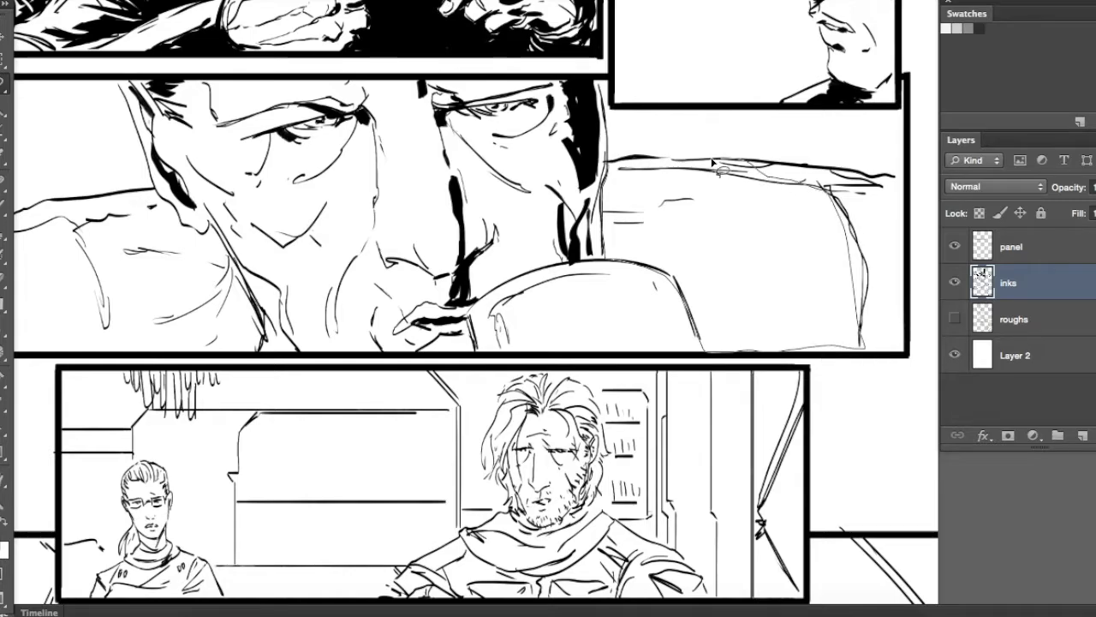
left_click_drag(712, 162, 605, 257)
mouse_move(713, 340)
left_mouse_down()
mouse_move(831, 357)
mouse_move(733, 330)
left_mouse_up()
key("alt+BackSpace")
key("super+d")
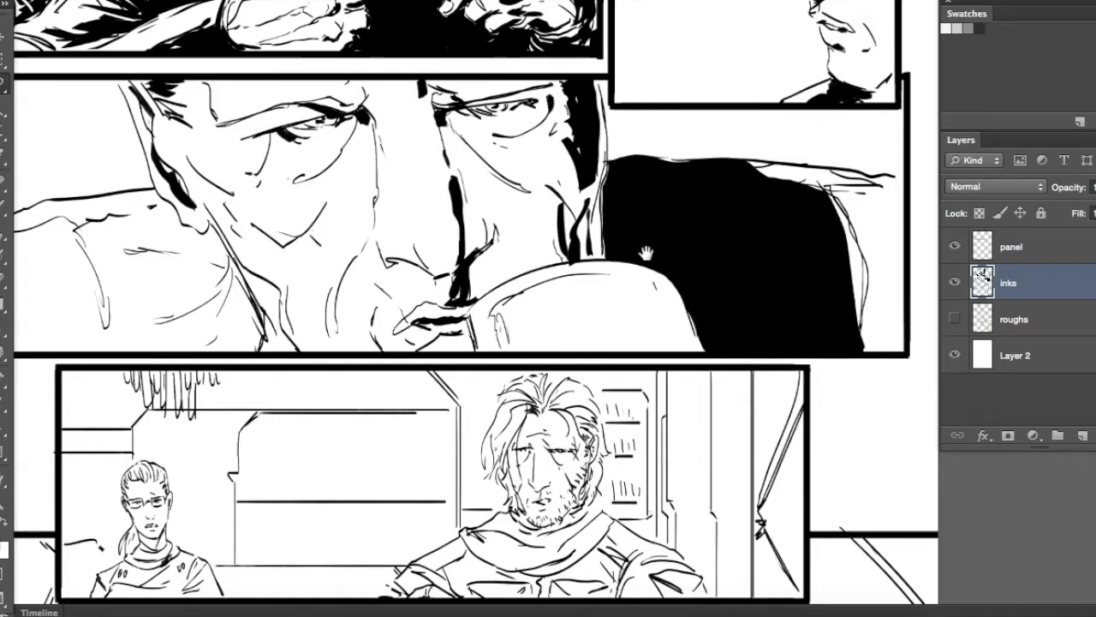
Brush a black shadow down the close-up man's jaw and neck, and thicken the seam and folds beside them
left_click_drag(643, 244, 806, 253)
key("b")
left_click_drag(371, 239, 404, 308)
left_click_drag(377, 248, 350, 236)
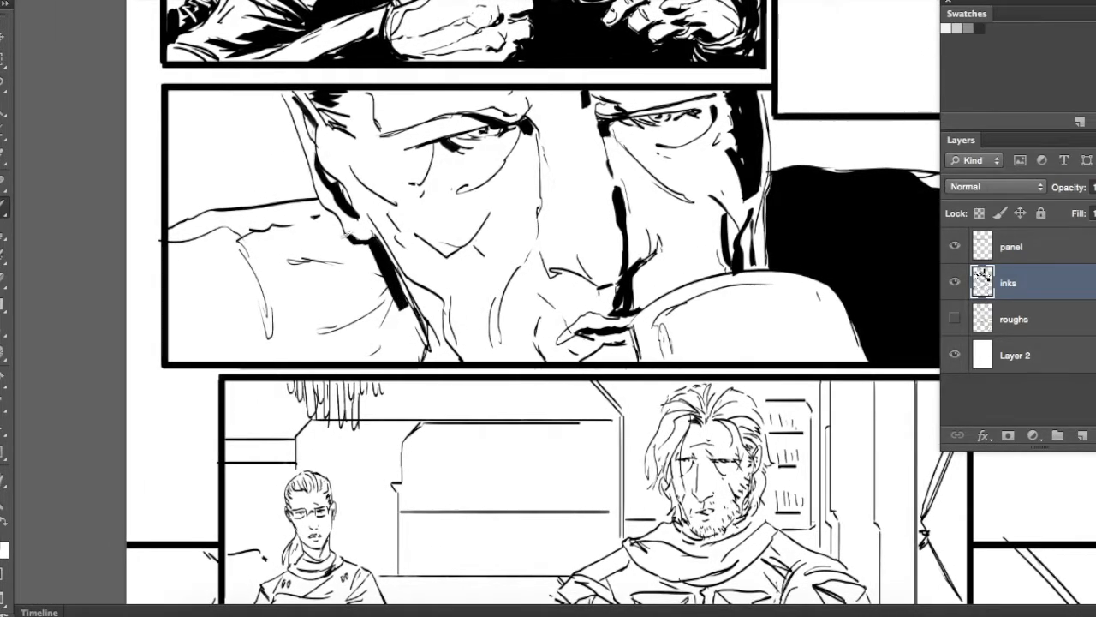
mouse_move(441, 276)
left_mouse_down()
mouse_move(381, 326)
mouse_move(521, 305)
left_mouse_up()
mouse_move(301, 265)
left_mouse_down()
mouse_move(333, 274)
mouse_move(352, 371)
left_mouse_up()
left_click_drag(332, 270, 215, 251)
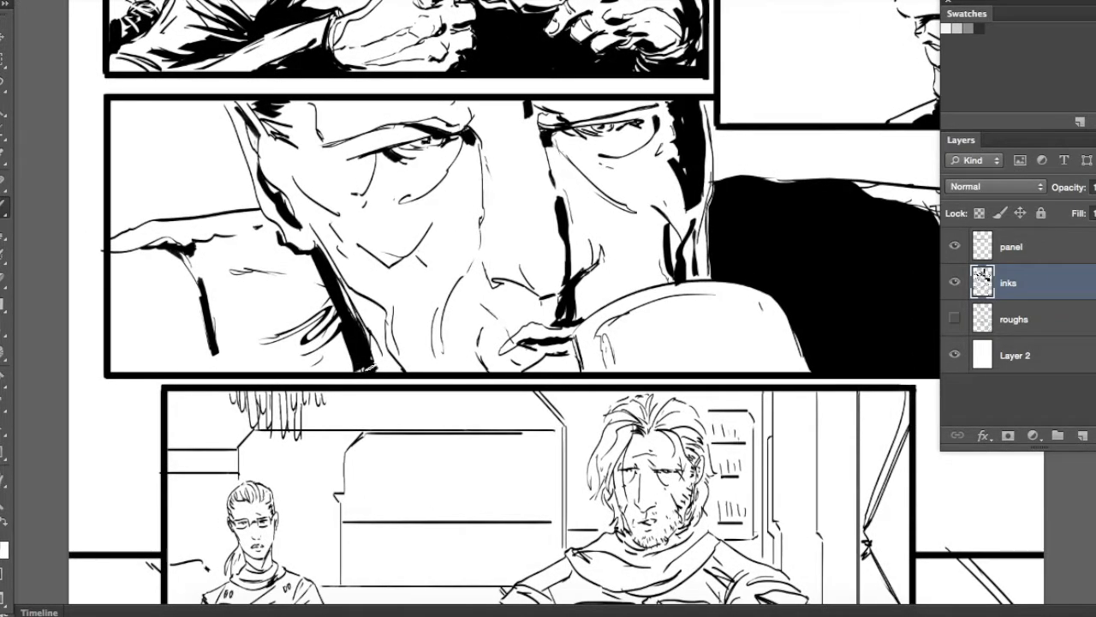
Erase thin white highlights along the edges of the black shape behind the mug
left_click_drag(847, 252, 610, 306)
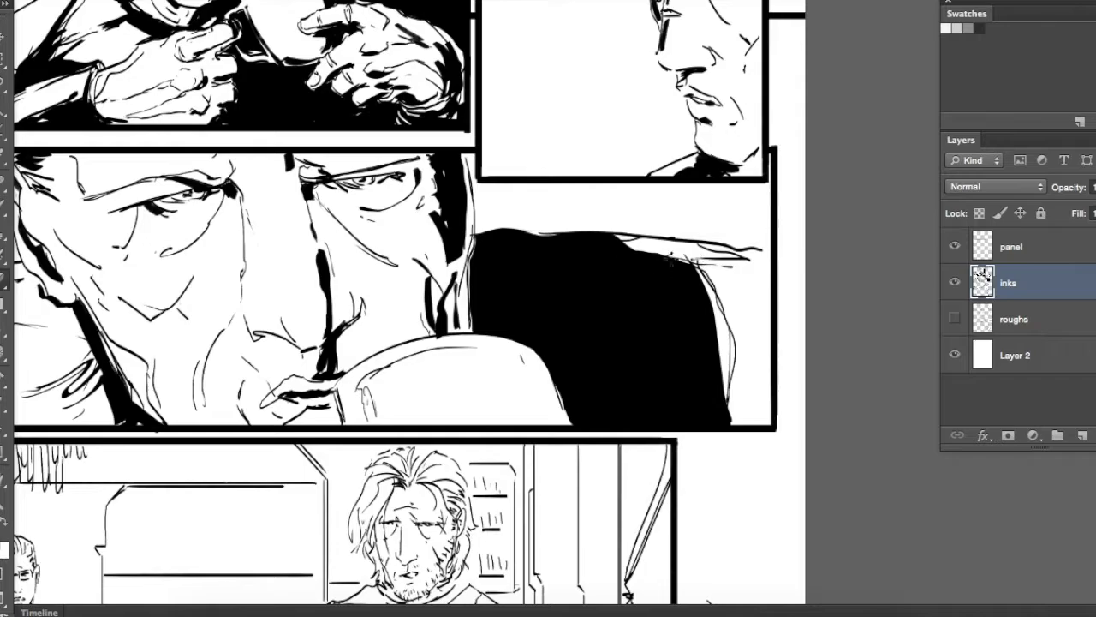
left_click_drag(709, 325, 697, 280)
mouse_move(510, 274)
left_mouse_down()
mouse_move(673, 340)
mouse_move(685, 246)
left_mouse_up()
Lasso a shadow on the close-up mug, fill it with black, and brush in a dark band beneath the rim
key("l")
key("alt+BackSpace")
mouse_move(614, 322)
left_mouse_down()
mouse_move(581, 328)
mouse_move(606, 333)
left_mouse_up()
key("super+d")
key("b")
mouse_move(544, 345)
left_mouse_down()
mouse_move(668, 333)
mouse_move(690, 370)
left_mouse_up()
left_click_drag(644, 322, 695, 326)
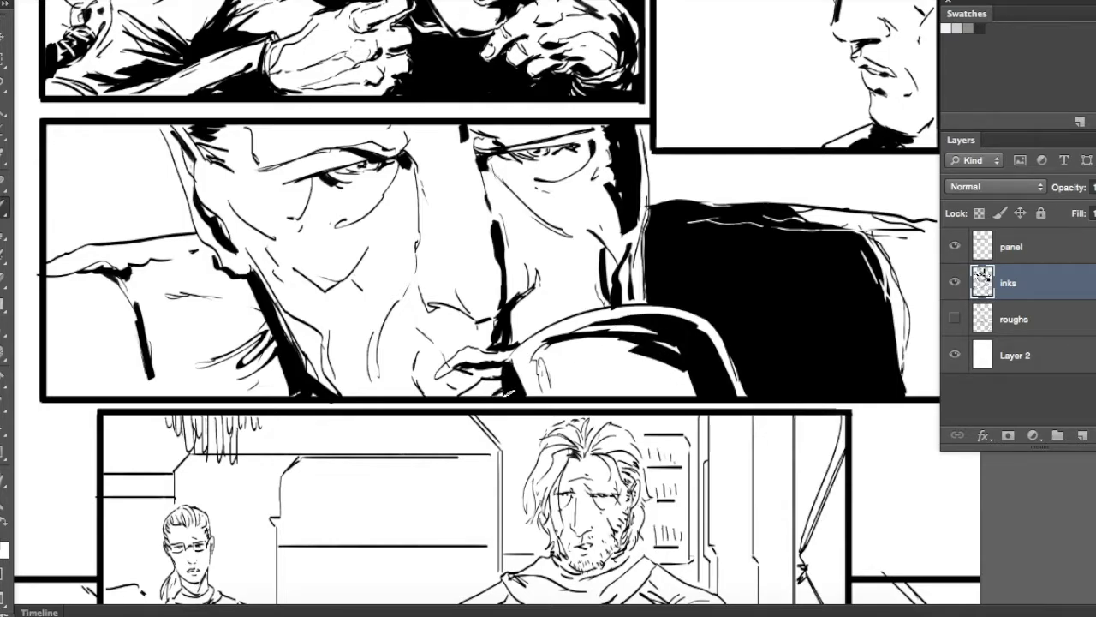
Add black wrinkle strokes to the close-up face's far cheek, under the eye, and along the brow
mouse_move(526, 257)
left_mouse_down()
mouse_move(547, 410)
mouse_move(578, 430)
left_mouse_up()
left_click_drag(573, 415, 592, 454)
left_click_drag(538, 386, 554, 400)
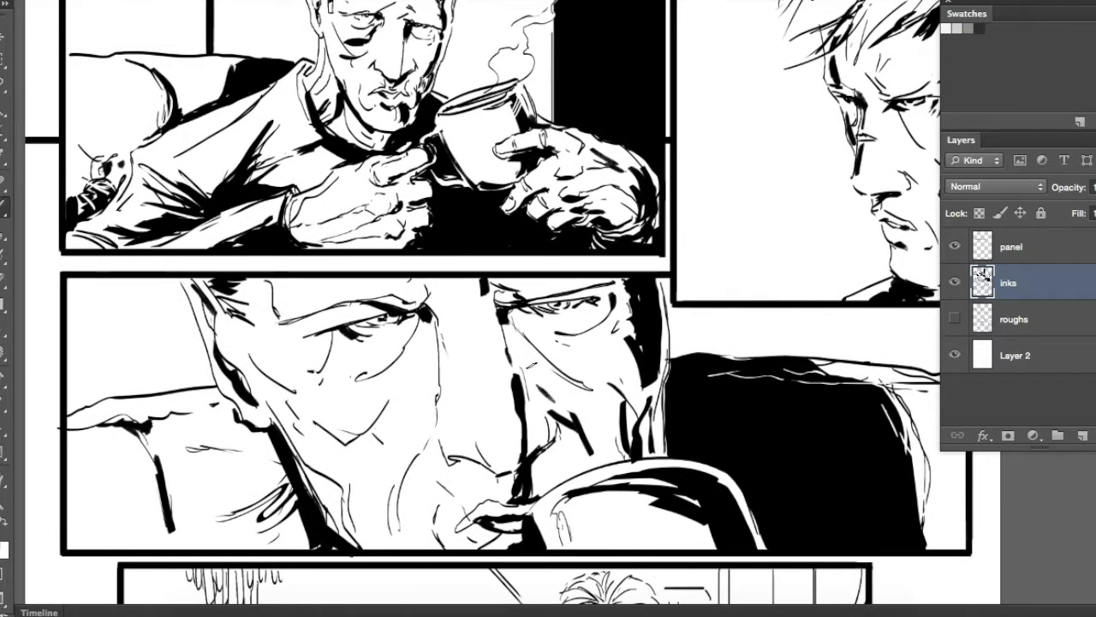
left_click_drag(523, 353, 540, 377)
left_click_drag(505, 322, 520, 350)
left_click_drag(609, 350, 695, 382)
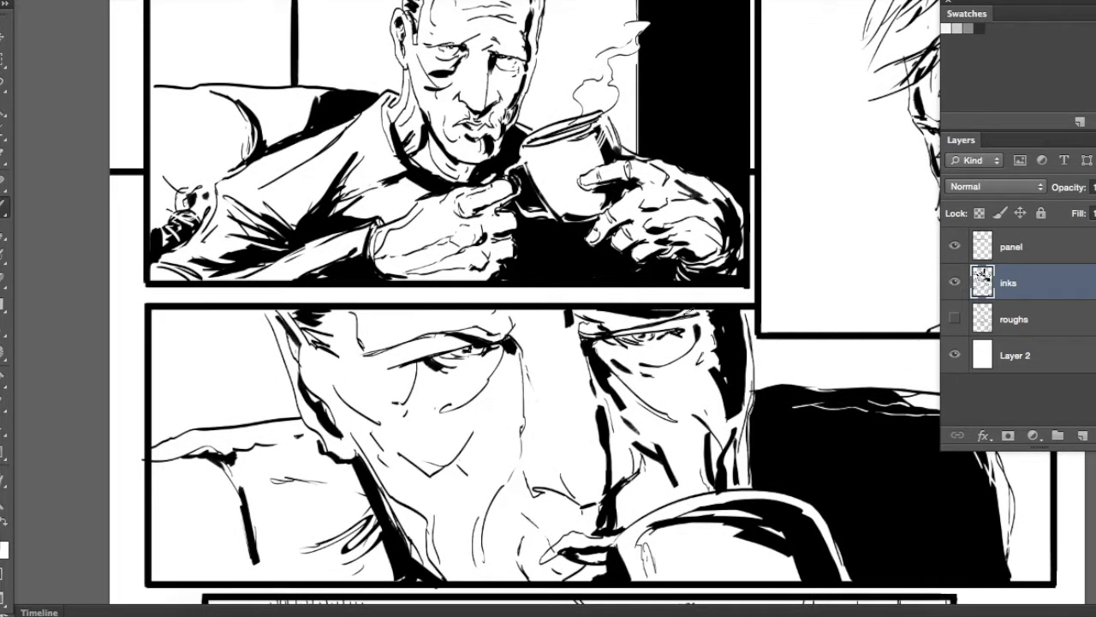
Deepen the shadows around the close-up face's far eye and along the side of the nose
left_click_drag(704, 326, 715, 345)
mouse_move(728, 426)
left_mouse_down()
mouse_move(671, 364)
mouse_move(648, 390)
left_mouse_up()
left_click_drag(600, 373, 589, 387)
left_click_drag(520, 309, 537, 344)
mouse_move(545, 323)
left_mouse_down()
mouse_move(586, 355)
mouse_move(628, 365)
left_mouse_up()
Thicken the arc beneath the close-up face's near eye, the hairline edge, and the folds beside the neck
left_click_drag(539, 347, 487, 407)
left_click_drag(474, 452, 551, 363)
left_click_drag(387, 224, 407, 255)
left_click_drag(474, 395, 439, 445)
mouse_move(584, 410)
left_mouse_down()
mouse_move(462, 367)
mouse_move(209, 323)
left_mouse_up()
Brush a heavy black contour down the outer edge of the dark shape behind the mug
left_click_drag(723, 262, 757, 352)
mouse_move(757, 348)
left_mouse_down()
mouse_move(781, 369)
mouse_move(761, 365)
left_mouse_up()
left_click_drag(757, 385, 827, 450)
left_click_drag(457, 211, 579, 273)
Undo the last mug stroke and erase a clean white edge along the close-up mug's rim and side
mouse_move(631, 445)
left_mouse_down()
mouse_move(726, 450)
mouse_move(622, 414)
mouse_move(712, 414)
left_mouse_up()
key("e")
key("super+z")
left_click_drag(613, 413, 724, 416)
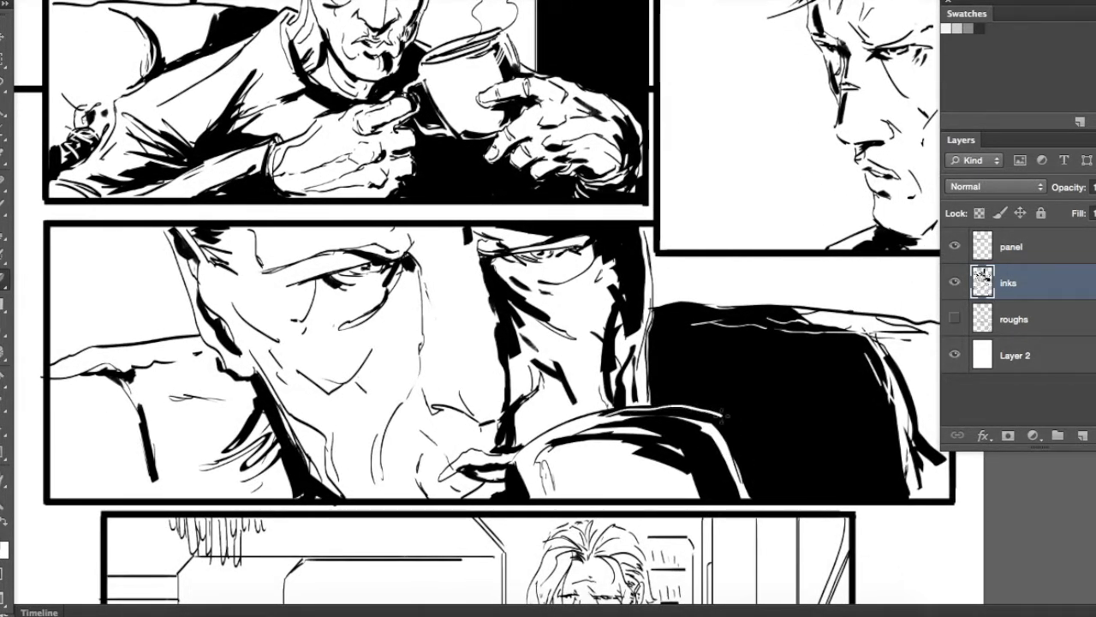
left_click_drag(515, 464, 511, 494)
mouse_move(559, 340)
left_mouse_down()
mouse_move(570, 452)
mouse_move(573, 313)
left_mouse_up()
Draw the mug's steam as thin white wisps through the black shape, continuing in black lines above it
key("b")
left_click_drag(572, 400, 603, 390)
mouse_move(705, 361)
left_mouse_down()
mouse_move(655, 356)
mouse_move(722, 332)
left_mouse_up()
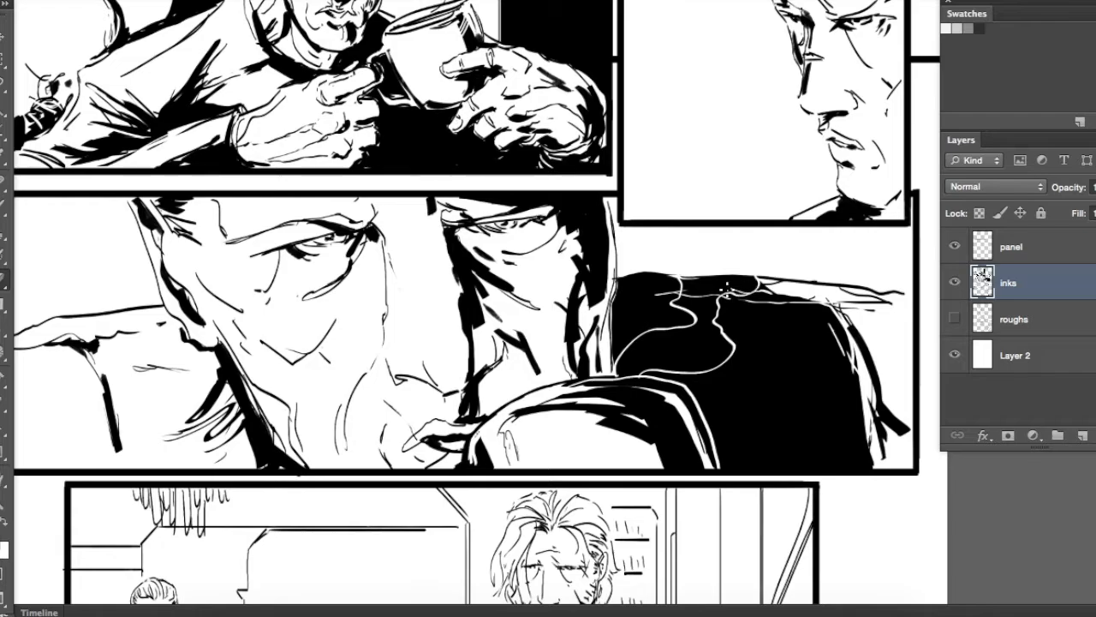
left_click_drag(751, 228, 760, 275)
mouse_move(693, 265)
left_mouse_down()
mouse_move(739, 331)
mouse_move(819, 337)
mouse_move(835, 259)
left_mouse_up()
Lasso the scribbled fold lines beside the close-up man's neck, delete them and deselect
key("l")
mouse_move(363, 363)
left_mouse_down()
mouse_move(356, 476)
mouse_move(363, 356)
left_mouse_up()
key("Delete")
key("super+d")
Brush a wider neck shadow and new fold strokes beside it, and marquee the ink at the close-up panel's lower border
mouse_move(539, 257)
left_mouse_down()
mouse_move(505, 387)
mouse_move(622, 228)
left_mouse_up()
key("b")
mouse_move(342, 409)
left_mouse_down()
mouse_move(423, 412)
mouse_move(375, 432)
left_mouse_up()
left_click_drag(351, 395, 384, 396)
left_click_drag(312, 412, 335, 402)
mouse_move(474, 302)
left_mouse_down()
mouse_move(347, 388)
mouse_move(363, 386)
mouse_move(249, 542)
mouse_move(242, 503)
mouse_move(271, 343)
left_mouse_up()
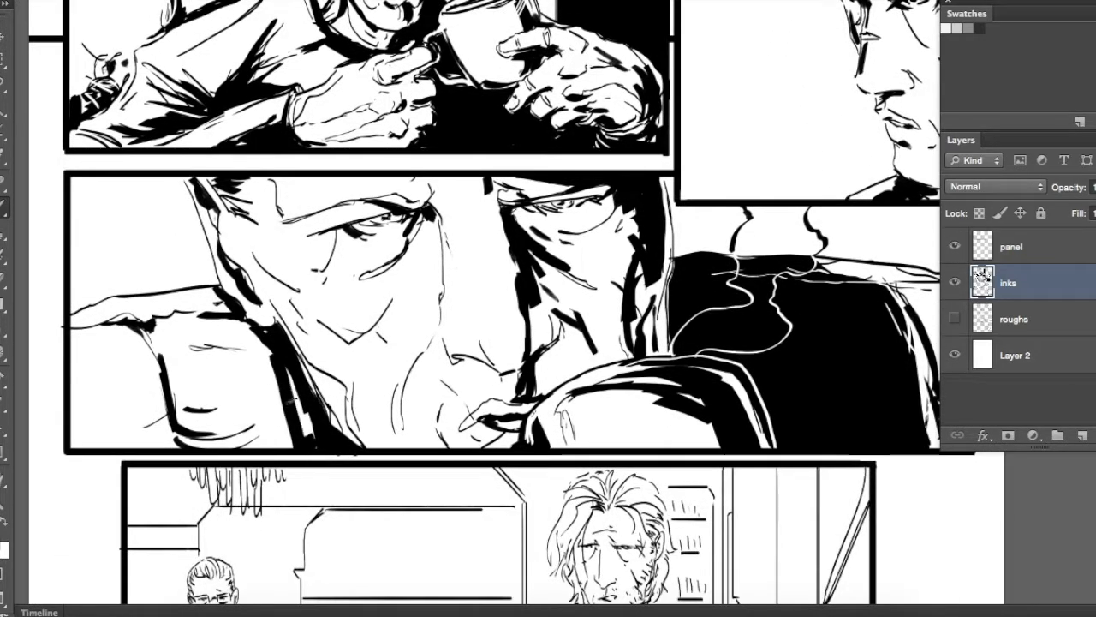
key("m")
left_click_drag(293, 453, 369, 467)
Check the roughs layer briefly, hide it again, and ink the horizontal and vertical background lines in the second panel
mouse_move(732, 106)
left_mouse_down()
mouse_move(725, 150)
mouse_move(520, 343)
mouse_move(516, 318)
mouse_move(516, 400)
mouse_move(519, 317)
left_mouse_up()
left_click(955, 318)
left_click(955, 318)
left_click_drag(469, 268, 608, 284)
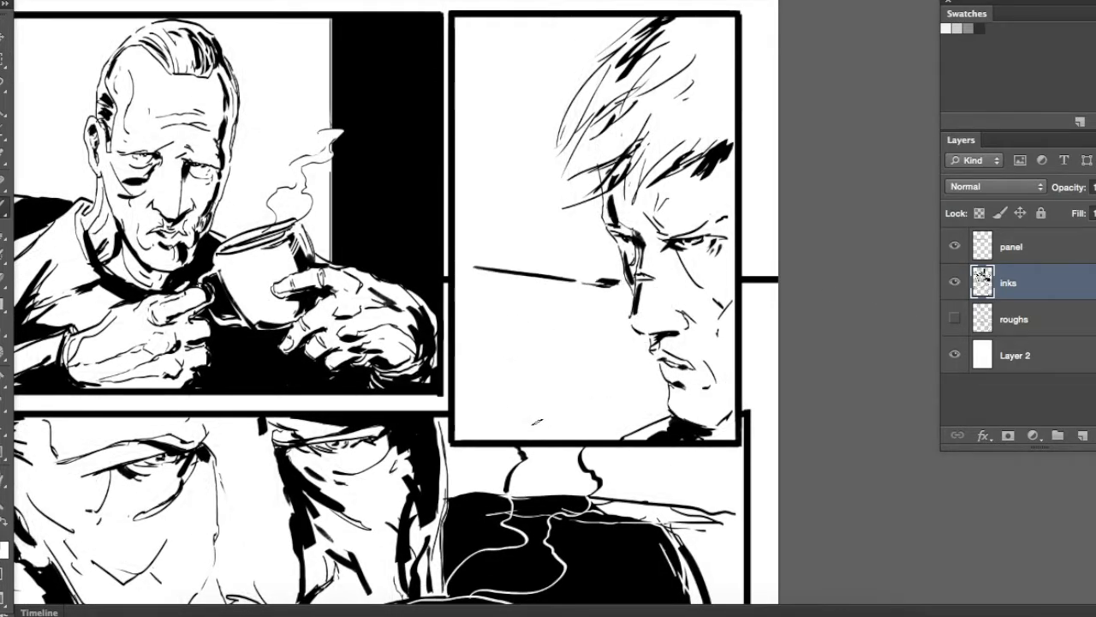
left_click_drag(494, 91, 495, 221)
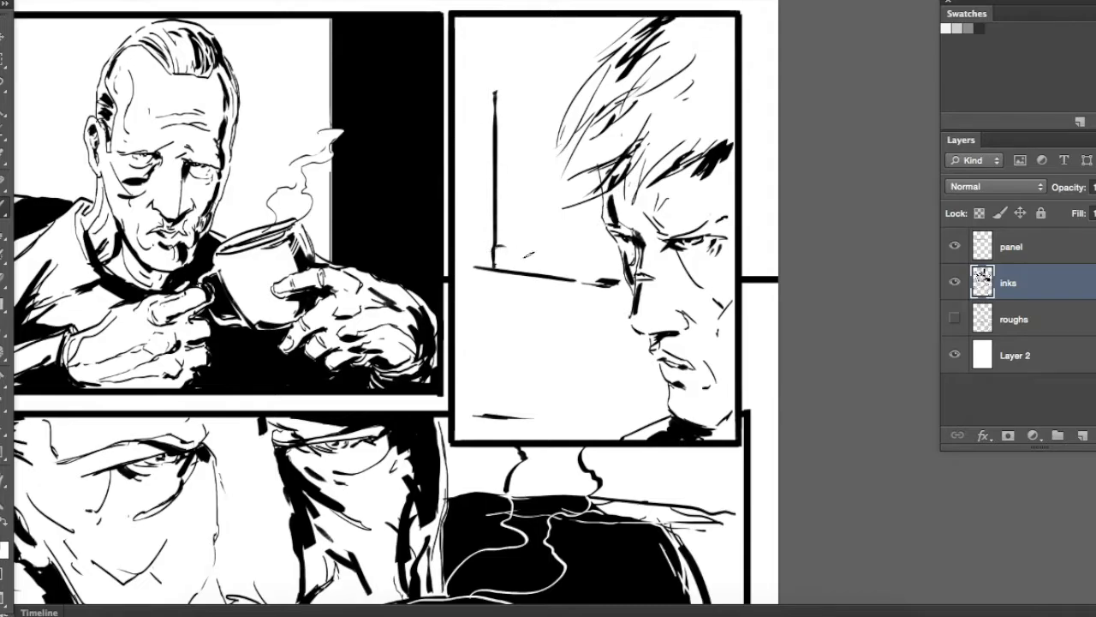
left_click_drag(576, 321, 642, 310)
Lasso the tall background shape at the second panel's edge and fill it with black
key("l")
mouse_move(531, 263)
left_mouse_down()
mouse_move(569, 104)
mouse_move(524, 63)
mouse_move(527, 262)
mouse_move(576, 177)
left_mouse_up()
key("alt+BackSpace")
key("super+minus")
key("super+minus")
key("super+equal")
key("super+equal")
Refine the tall black shape's rounded top and side with the brush, and cut a highlight into its base with the Eraser
key("b")
left_click_drag(591, 128, 591, 168)
left_click_drag(576, 214, 577, 55)
left_click_drag(596, 185, 591, 184)
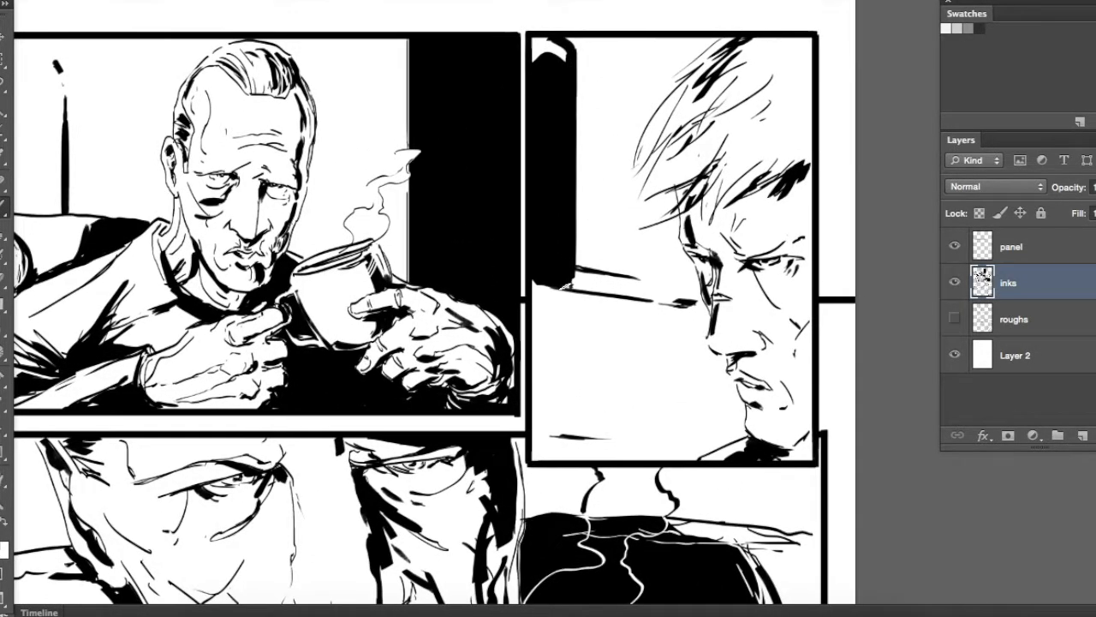
left_click_drag(536, 278, 514, 274)
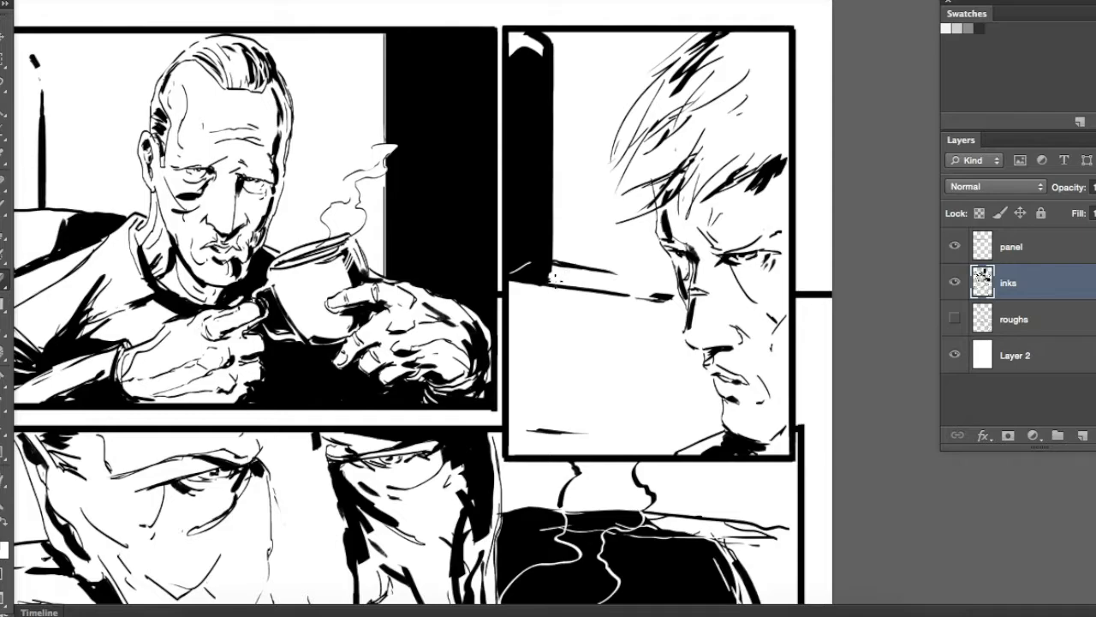
left_click_drag(611, 279, 587, 300)
key("b")
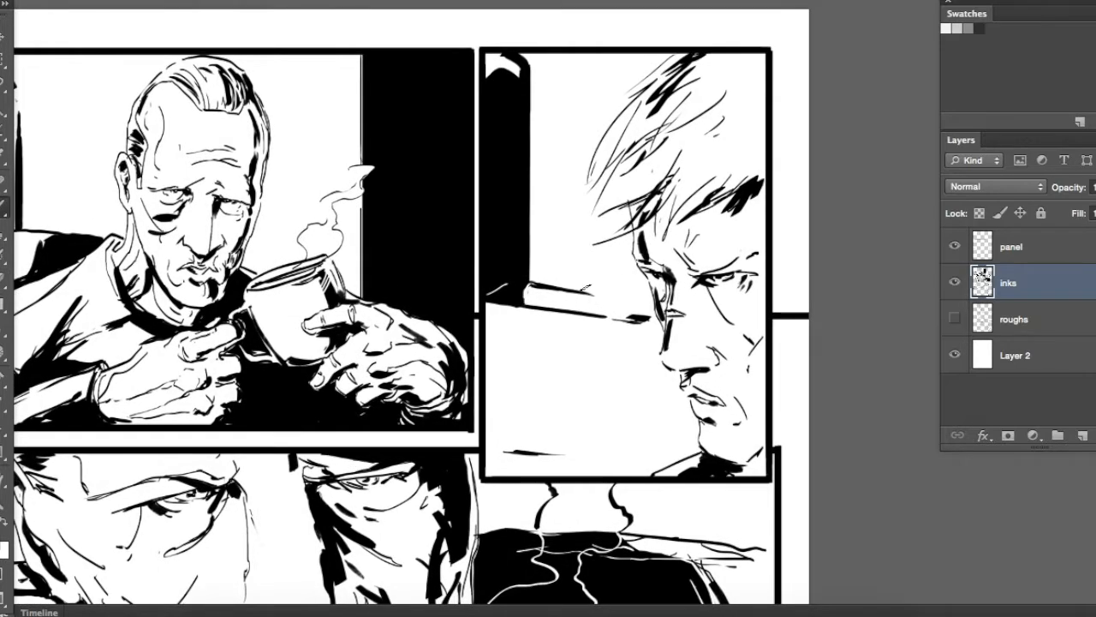
Ink a pair of diagonal background lines and short detail strokes beside the profile face in the second panel
left_click_drag(644, 339, 545, 427)
left_click_drag(651, 329, 551, 410)
mouse_move(519, 330)
left_mouse_down()
mouse_move(559, 342)
mouse_move(525, 347)
left_mouse_up()
left_click_drag(569, 327, 575, 398)
Brush fold strokes along the outer edge of the black jacket in the close-up panel
mouse_move(344, 536)
left_mouse_down()
mouse_move(533, 274)
mouse_move(343, 7)
left_mouse_up()
left_click_drag(767, 120, 807, 176)
mouse_move(777, 108)
left_mouse_down()
mouse_move(817, 224)
mouse_move(817, 162)
left_mouse_up()
left_click_drag(806, 156, 817, 248)
mouse_move(598, 116)
left_mouse_down()
mouse_move(730, 305)
mouse_move(761, 314)
left_mouse_up()
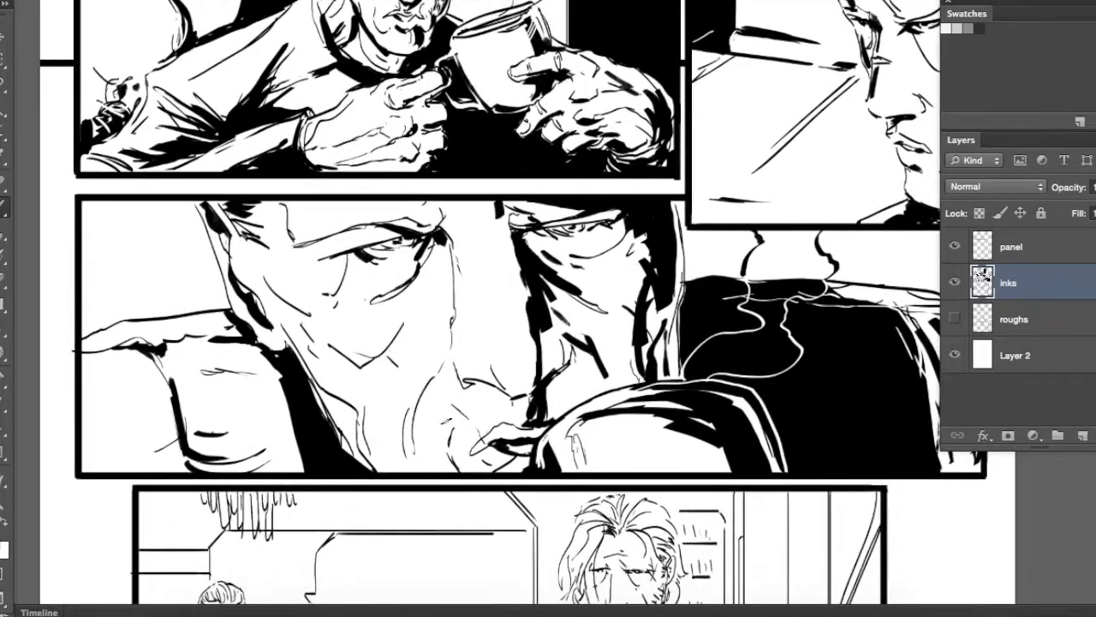
Add black shadow shapes to the cheek, temple, forehead and jaw of the large face in the close-up panel
left_click_drag(354, 377, 407, 333)
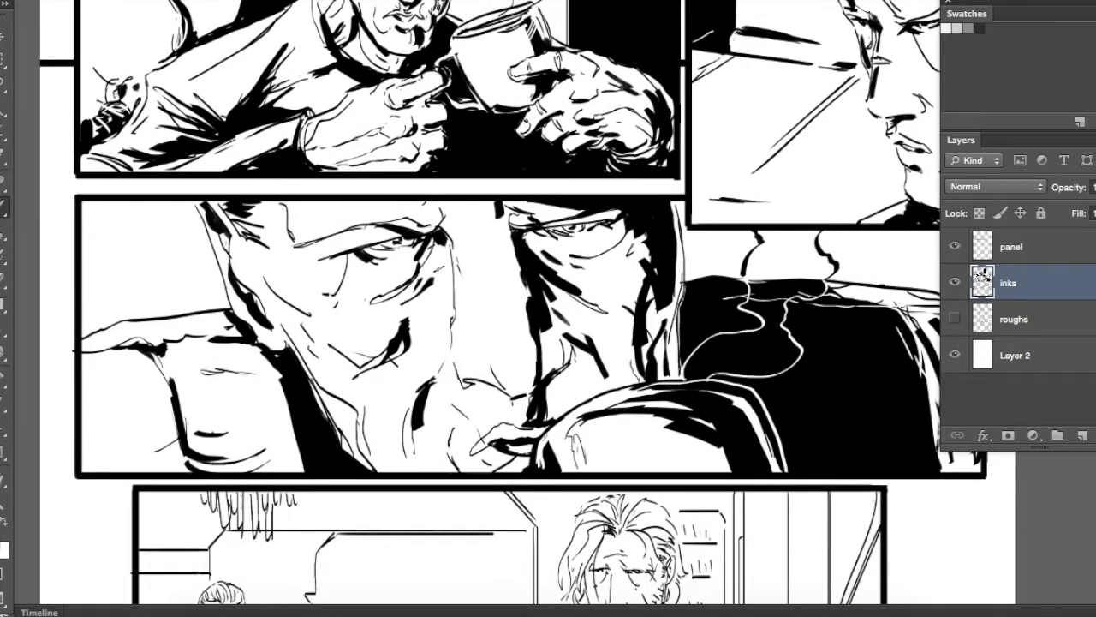
left_click_drag(492, 228, 548, 288)
left_click_drag(621, 471, 542, 375)
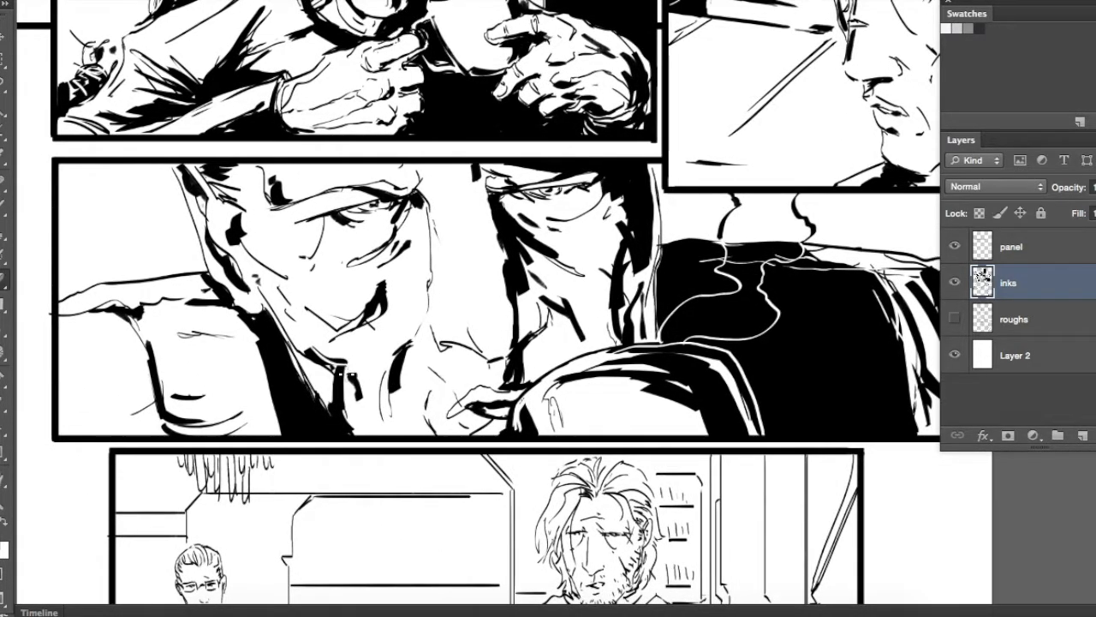
left_click_drag(399, 266, 356, 368)
left_click_drag(557, 362, 446, 179)
Refine the folds and edges of the black jacket in the close-up panel
left_click_drag(659, 198, 736, 274)
left_click_drag(692, 202, 732, 253)
mouse_move(643, 257)
left_mouse_down()
mouse_move(697, 322)
mouse_move(773, 377)
left_mouse_up()
mouse_move(624, 429)
left_mouse_down()
mouse_move(689, 418)
mouse_move(641, 430)
left_mouse_up()
mouse_move(696, 204)
left_mouse_down()
mouse_move(692, 381)
mouse_move(702, 275)
left_mouse_up()
Brush black shadow strokes into the bearded man's hair at the parting and hairline in the wide panel
left_click_drag(460, 117, 578, 309)
left_click_drag(600, 522, 482, 233)
left_click_drag(509, 552, 532, 274)
key("super+plus")
key("super+plus")
left_click_drag(606, 166, 565, 186)
left_click_drag(571, 197, 550, 238)
right_click(642, 166)
left_click(651, 139)
mouse_move(580, 123)
left_mouse_down()
mouse_move(616, 137)
mouse_move(610, 117)
left_mouse_up()
left_click_drag(636, 152, 652, 123)
left_click_drag(670, 164, 655, 112)
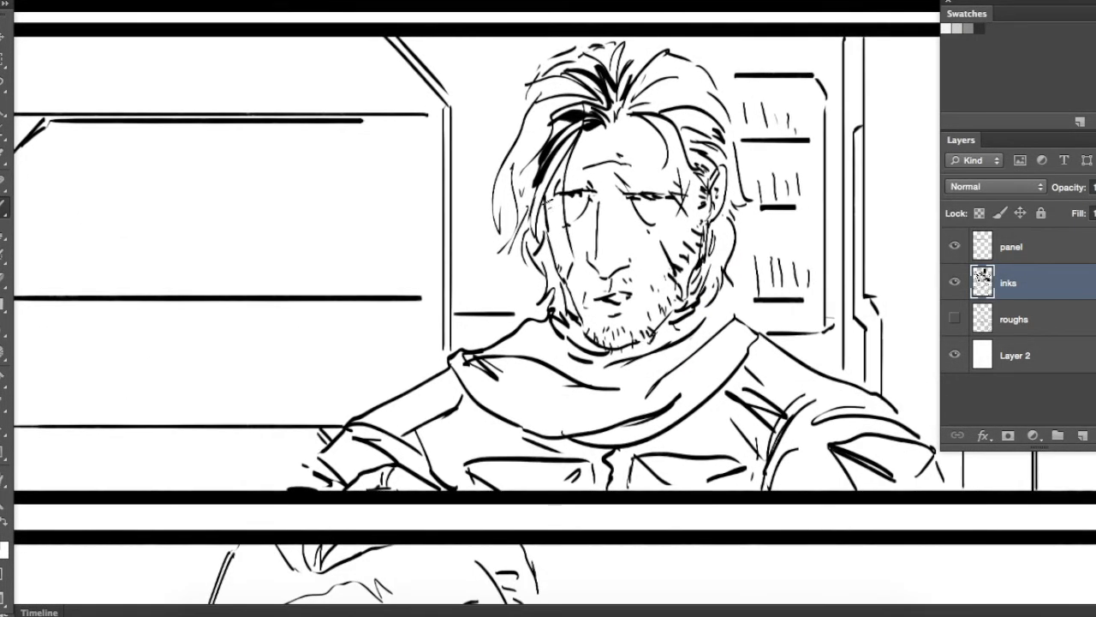
Darken both sides of the bearded man's face, the hairline and the hair behind his ear
left_click_drag(547, 199, 549, 235)
left_click_drag(556, 251, 572, 316)
left_click_drag(654, 113, 682, 148)
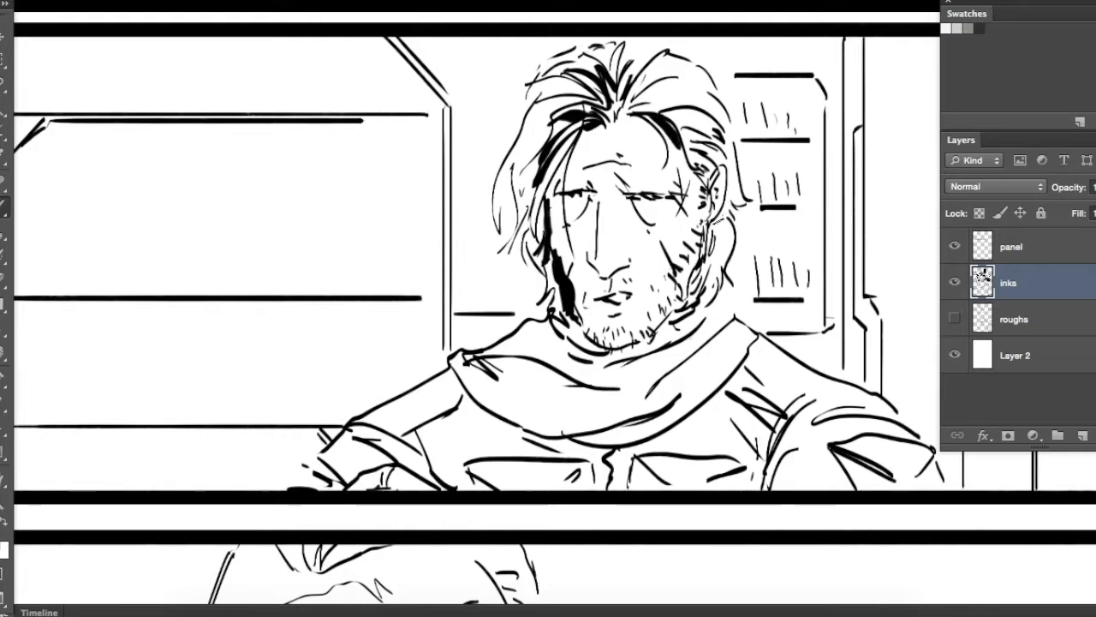
left_click_drag(721, 220, 708, 285)
left_click_drag(711, 257, 700, 289)
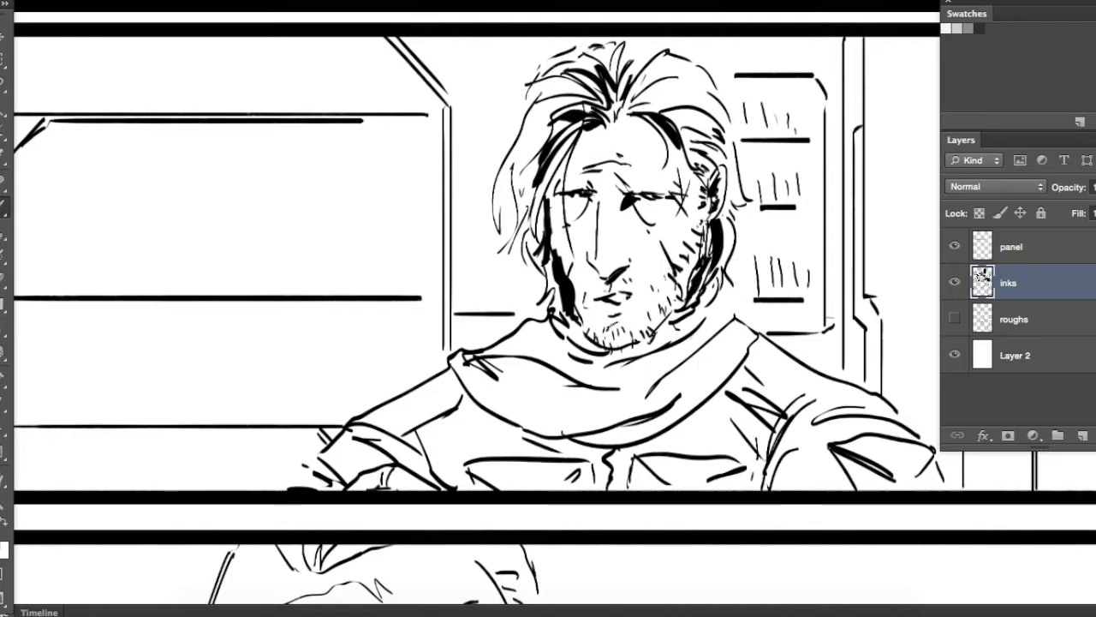
Adjust the brush and paint black fold shadows across the bearded man's scarf below the chin
right_click(615, 267)
left_click(684, 259)
mouse_move(543, 383)
left_mouse_down()
mouse_move(597, 402)
mouse_move(586, 402)
left_mouse_up()
left_click_drag(547, 364, 618, 375)
left_click_drag(543, 344, 638, 358)
mouse_move(668, 354)
left_mouse_down()
mouse_move(698, 325)
mouse_move(610, 423)
left_mouse_up()
left_click_drag(699, 316, 665, 341)
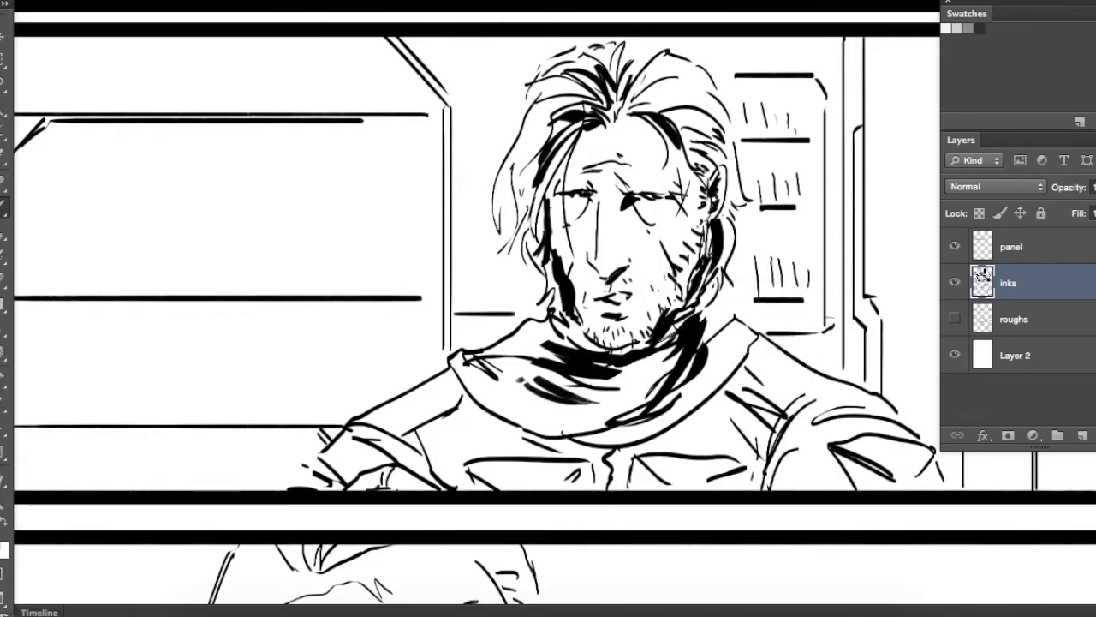
left_click_drag(488, 368, 519, 399)
left_click_drag(512, 354, 553, 379)
left_click_drag(531, 330, 569, 359)
left_click_drag(553, 315, 572, 327)
Brush shadows onto the bearded man's cheek, the side of his forehead and along his nose
left_click_drag(578, 227, 566, 262)
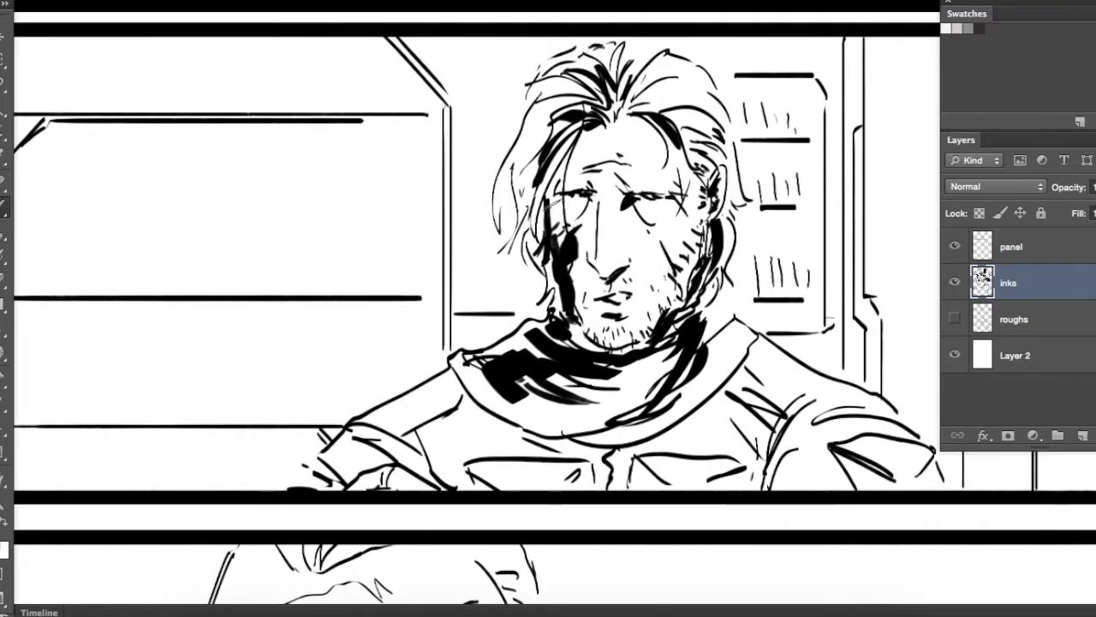
left_click_drag(548, 204, 588, 134)
left_click_drag(598, 192, 593, 235)
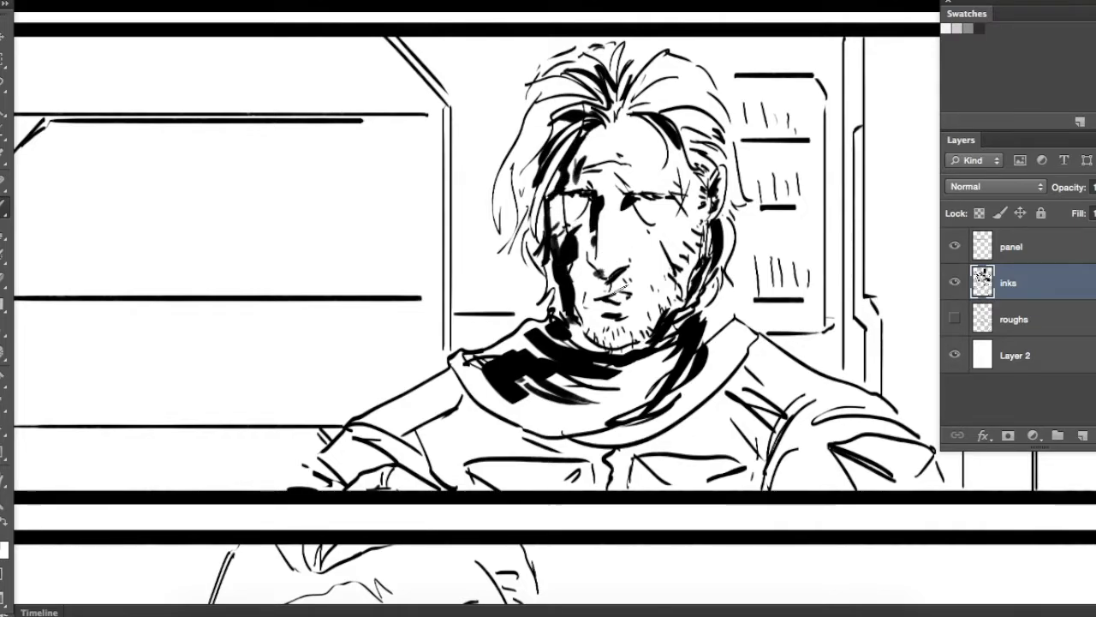
Lasso the bearded man's eyes and brows, move them slightly down, and deselect
key("l")
mouse_move(598, 265)
left_mouse_down()
mouse_move(697, 223)
mouse_move(576, 162)
left_mouse_up()
left_click_drag(658, 187, 656, 195)
key("super+d")
Brush further black strokes into the crown, front and side of the bearded man's hair
key("b")
mouse_move(589, 134)
left_mouse_down()
mouse_move(607, 127)
mouse_move(671, 146)
left_mouse_up()
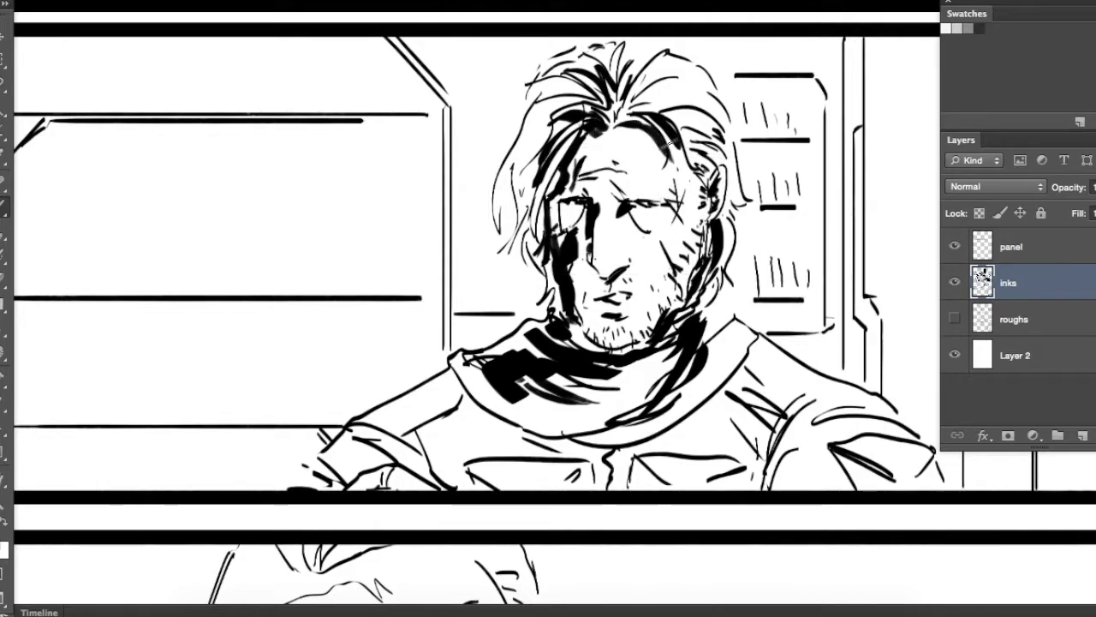
left_click_drag(664, 92, 711, 103)
mouse_move(650, 57)
left_mouse_down()
mouse_move(625, 81)
mouse_move(666, 58)
left_mouse_up()
mouse_move(730, 181)
left_mouse_down()
mouse_move(732, 203)
mouse_move(696, 272)
left_mouse_up()
Cut fine highlights into the scarf's black shadow with the Eraser
mouse_move(587, 338)
left_mouse_down()
mouse_move(561, 301)
mouse_move(565, 259)
left_mouse_up()
key("e")
mouse_move(548, 400)
left_mouse_down()
mouse_move(512, 448)
mouse_move(483, 352)
left_mouse_up()
key("b")
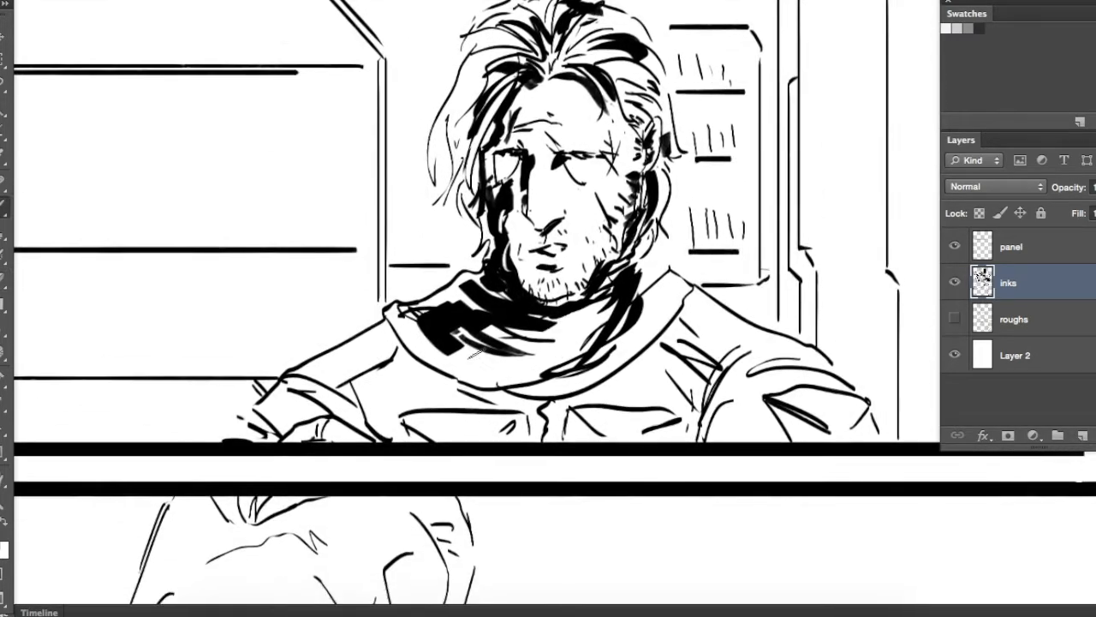
Brush black shadows on the bearded man's sleeve and chest pockets and along the underside of the scarf
mouse_move(272, 428)
left_mouse_down()
mouse_move(317, 413)
mouse_move(383, 435)
left_mouse_up()
left_click_drag(347, 367, 401, 439)
left_click_drag(378, 390, 426, 441)
left_click_drag(417, 379, 540, 404)
left_click_drag(412, 419, 480, 440)
left_click_drag(566, 431, 584, 443)
left_click_drag(552, 409, 615, 441)
left_click_drag(596, 415, 454, 351)
left_click_drag(472, 372, 411, 322)
Paint black fold shadows where the bearded man's chest meets his other shoulder and sleeve
mouse_move(668, 343)
left_mouse_down()
mouse_move(550, 408)
mouse_move(514, 367)
left_mouse_up()
key("b")
left_click_drag(512, 383, 556, 428)
mouse_move(448, 414)
left_mouse_down()
mouse_move(542, 439)
mouse_move(543, 465)
left_mouse_up()
left_click_drag(584, 387, 555, 458)
left_click_drag(603, 410, 560, 460)
left_click_drag(497, 265, 480, 315)
mouse_move(492, 260)
left_mouse_down()
mouse_move(458, 299)
mouse_move(666, 365)
mouse_move(636, 344)
mouse_move(594, 378)
left_mouse_up()
Brush a heavy black edge down the tied curtain at the end of the wide panel
key("e")
mouse_move(916, 318)
left_mouse_down()
mouse_move(841, 343)
mouse_move(496, 343)
left_mouse_up()
key("b")
mouse_move(652, 178)
left_mouse_down()
mouse_move(580, 369)
mouse_move(642, 531)
left_mouse_up()
Marquee the tall background column beside the curtain, fill it with black, and erase a thin vertical highlight into it
key("m")
left_click_drag(468, 89, 551, 548)
key("alt+BackSpace")
key("super+d")
left_click_drag(443, 361, 516, 341)
key("e")
left_click_drag(613, 77, 612, 381)
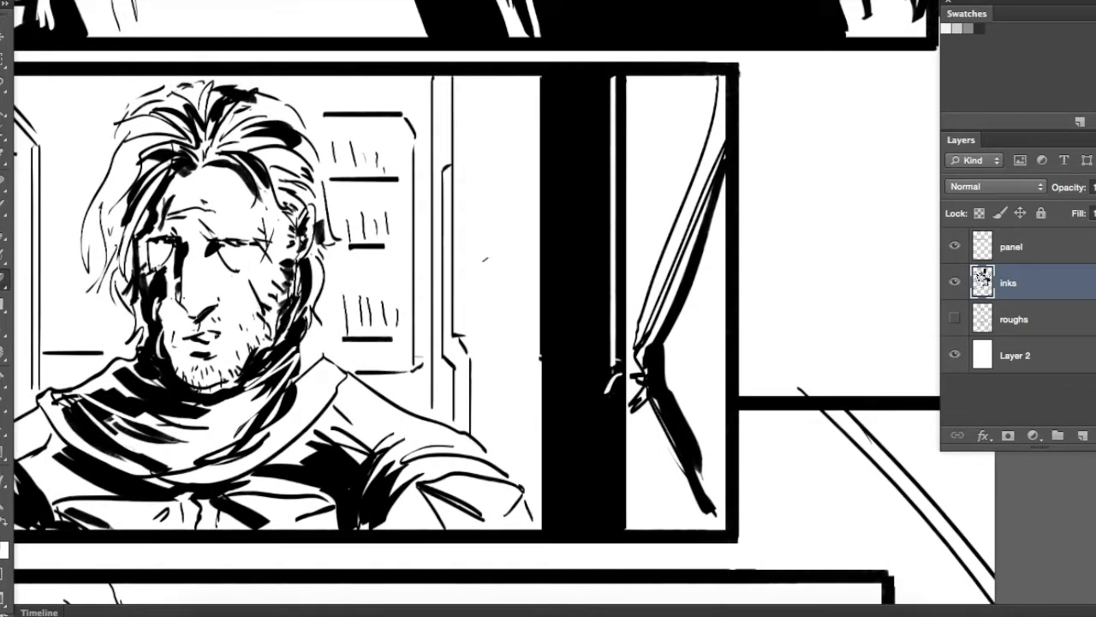
Thicken the vertical door frame and the bookcase outline behind the bearded man with black
left_click_drag(440, 85, 451, 419)
left_click_drag(399, 262, 539, 310)
mouse_move(444, 167)
left_mouse_down()
mouse_move(503, 169)
mouse_move(553, 205)
mouse_move(552, 419)
left_mouse_up()
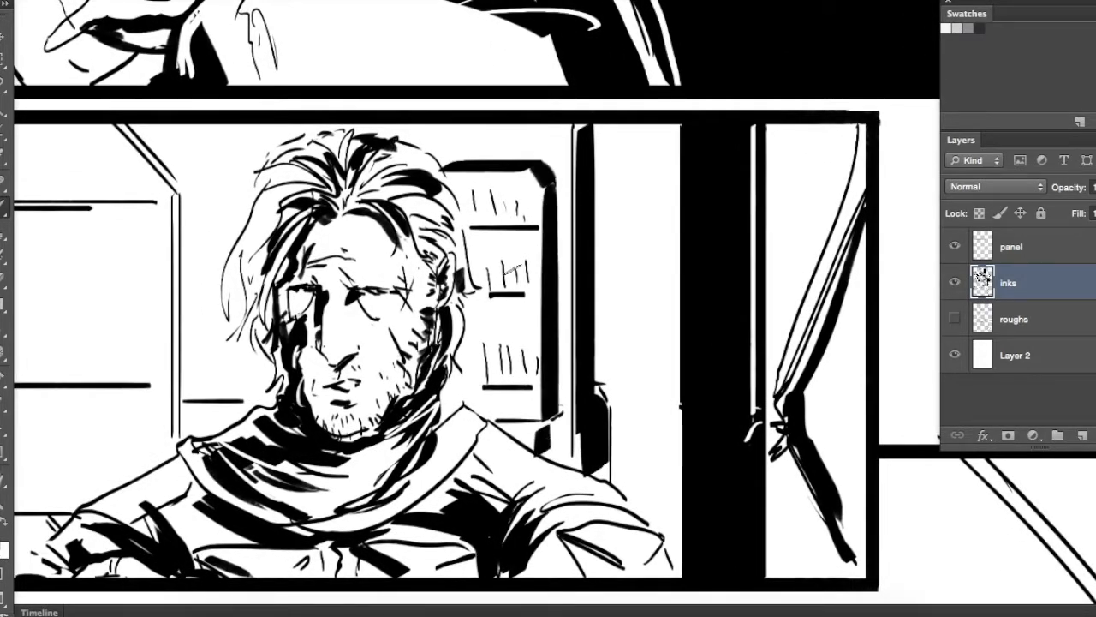
Adjust the brush and ink black book spines on all the shelves of the bookcase
right_click(542, 309)
left_click(480, 208)
left_click_drag(462, 194, 461, 223)
left_click_drag(471, 194, 472, 225)
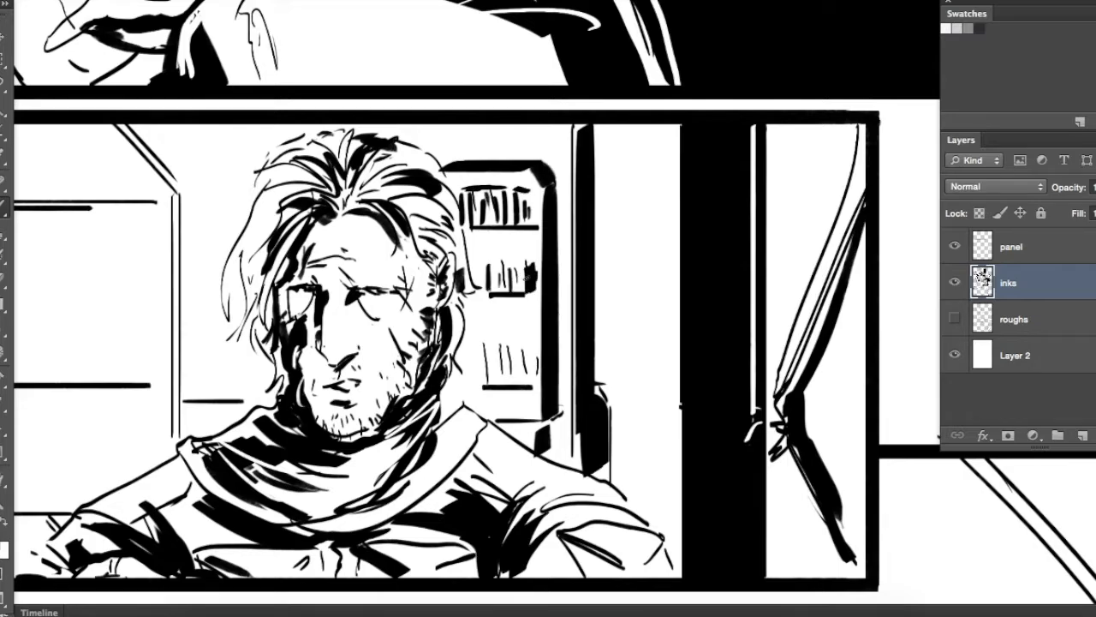
left_click_drag(487, 354, 490, 384)
left_click_drag(500, 354, 502, 383)
mouse_move(506, 354)
left_mouse_down()
mouse_move(510, 384)
mouse_move(524, 382)
left_mouse_up()
left_click_drag(535, 357, 538, 367)
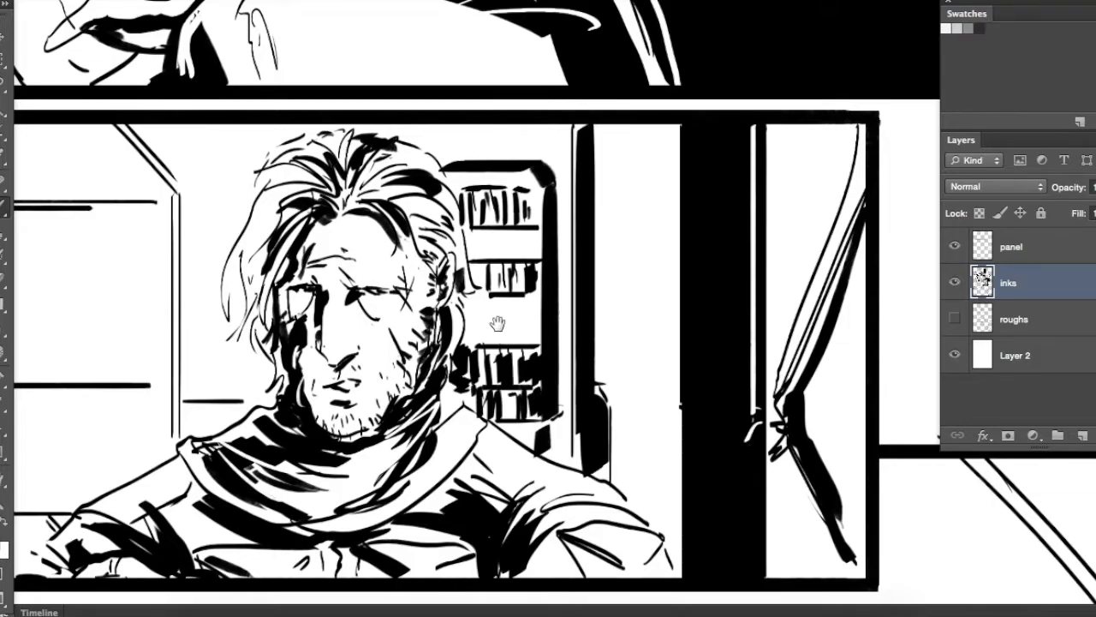
Marquee the lower section of the large background window between the two characters and fill it with black
left_click_drag(241, 261, 567, 308)
left_click_drag(422, 369, 734, 247)
key("m")
left_click_drag(372, 311, 810, 440)
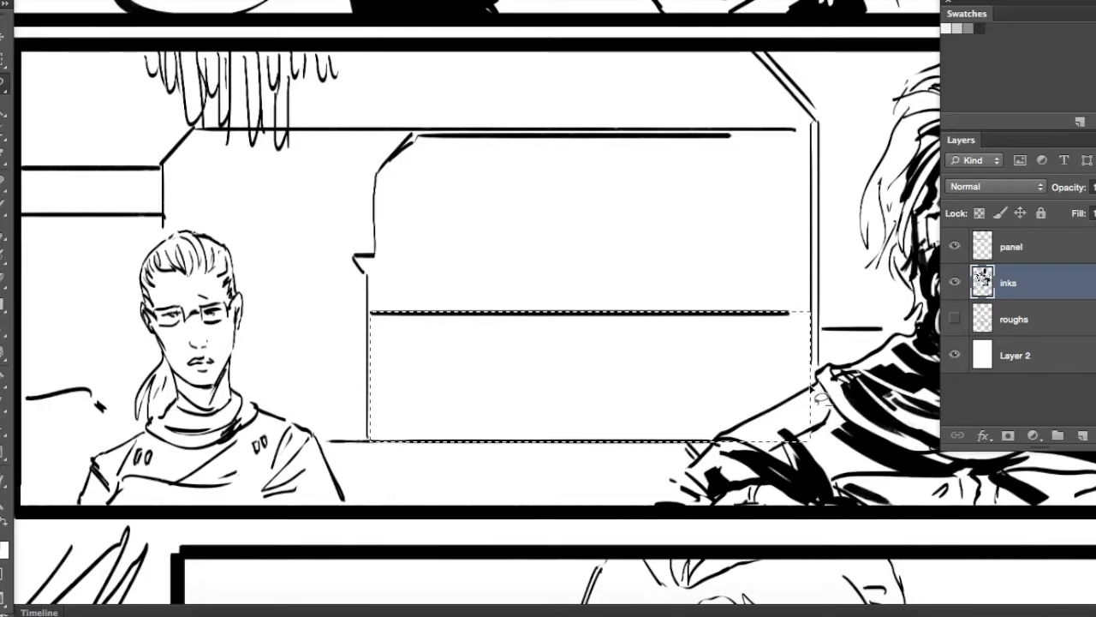
key("alt+BackSpace")
key("super+d")
Thicken the side edge of the window frame and brush black shapes into the hanging fringe above the woman
mouse_move(503, 259)
left_mouse_down()
mouse_move(557, 328)
mouse_move(611, 320)
left_mouse_up()
key("b")
mouse_move(427, 305)
left_mouse_down()
mouse_move(840, 305)
mouse_move(849, 294)
left_mouse_up()
left_click_drag(619, 268, 641, 288)
left_click_drag(445, 349, 458, 189)
left_click_drag(509, 203, 559, 245)
left_click_drag(312, 120, 370, 189)
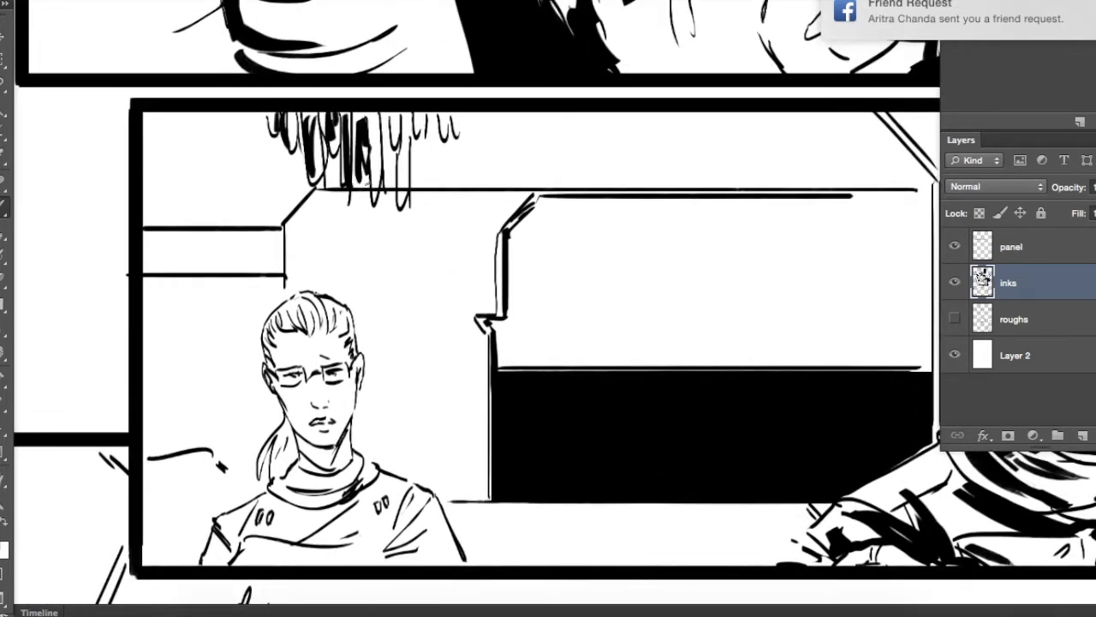
left_click_drag(376, 120, 401, 130)
Select the narrow horizontal strip on the wall above the woman and fill it with black
left_click_drag(140, 231, 286, 276)
key("alt+BackSpace")
key("super+d")
Brush black shadows into the woman's hair, ponytail and neck
left_click_drag(671, 218, 465, 331)
mouse_move(244, 506)
left_mouse_down()
mouse_move(510, 287)
mouse_move(566, 261)
left_mouse_up()
key("b")
left_click_drag(331, 406, 348, 414)
left_click_drag(342, 391, 356, 413)
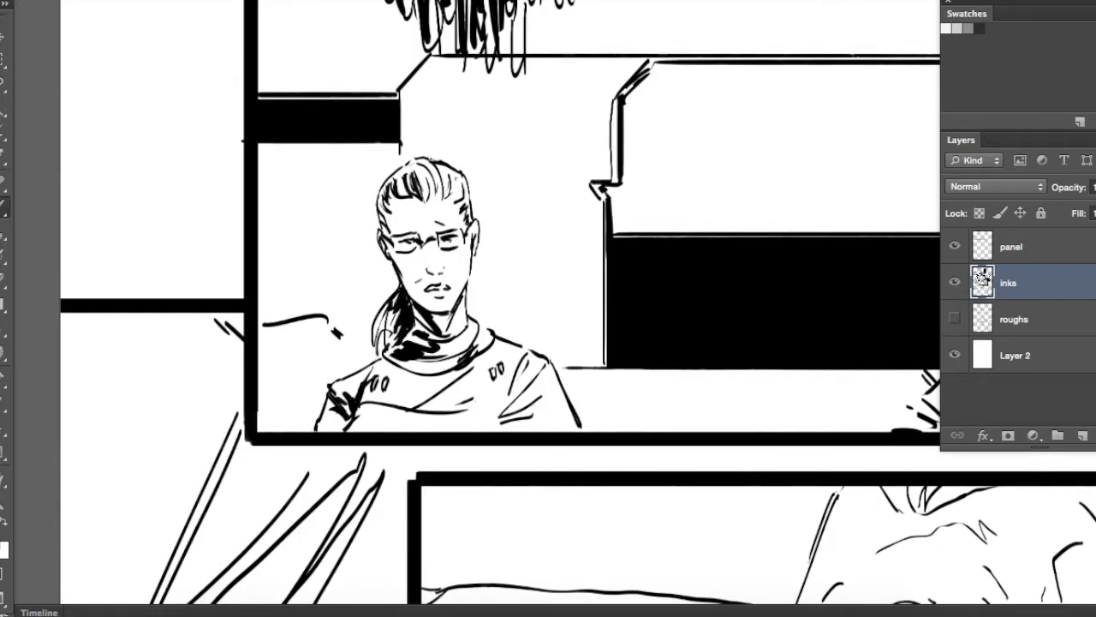
Add fold shadows across the woman's chest and a heavier black shadow on her sleeve
left_click_drag(369, 413, 423, 396)
left_click_drag(382, 397, 431, 377)
right_click(489, 340)
left_click(537, 384)
left_click_drag(524, 375, 495, 423)
left_click_drag(505, 428, 534, 417)
Paint the rounded shape behind the woman's shoulder solid black
mouse_move(358, 367)
left_mouse_down()
mouse_move(262, 324)
mouse_move(267, 429)
left_mouse_up()
mouse_move(351, 390)
left_mouse_down()
mouse_move(298, 325)
mouse_move(273, 428)
left_mouse_up()
left_click_drag(287, 338, 308, 423)
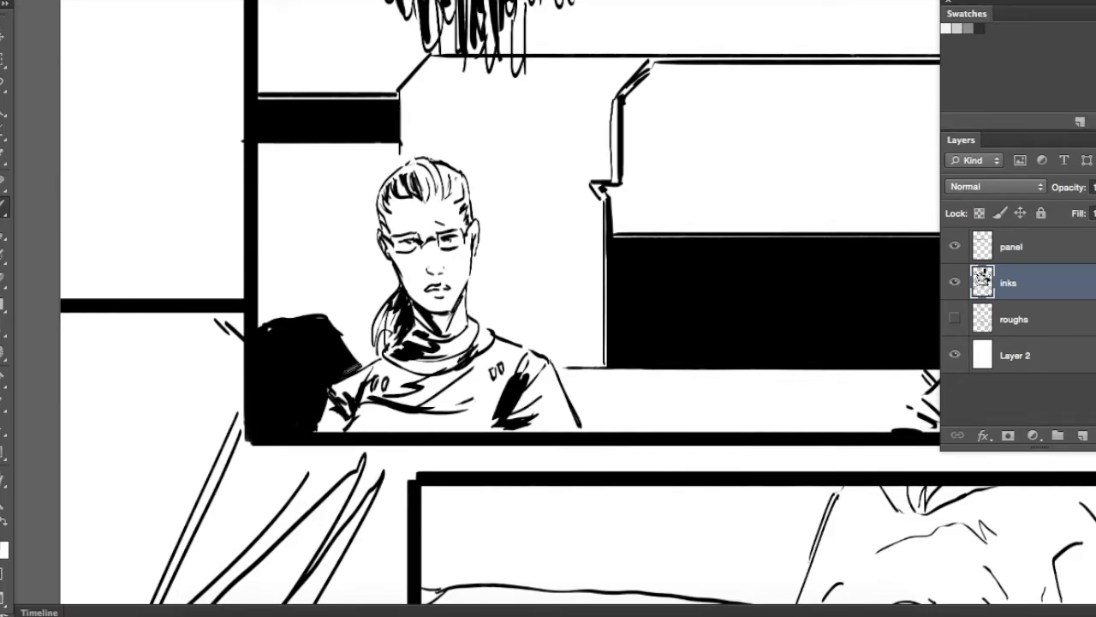
left_click_drag(315, 315, 364, 370)
Thicken the wall's corner line and the long horizontal line above the window with the brush
left_click_drag(563, 248, 318, 342)
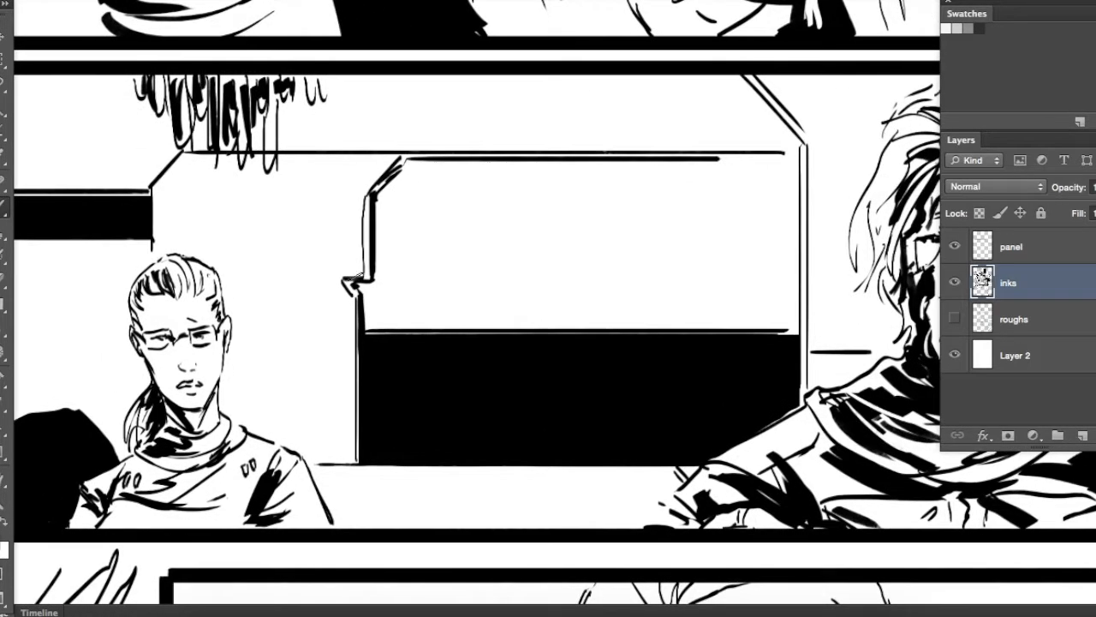
left_click_drag(219, 205, 382, 252)
left_click_drag(351, 198, 318, 245)
left_click_drag(455, 200, 901, 200)
mouse_move(709, 255)
left_mouse_down()
mouse_move(661, 245)
mouse_move(567, 191)
left_mouse_up()
Erase paired thin vertical highlights near both ends of the black window section
left_click_drag(405, 313, 408, 420)
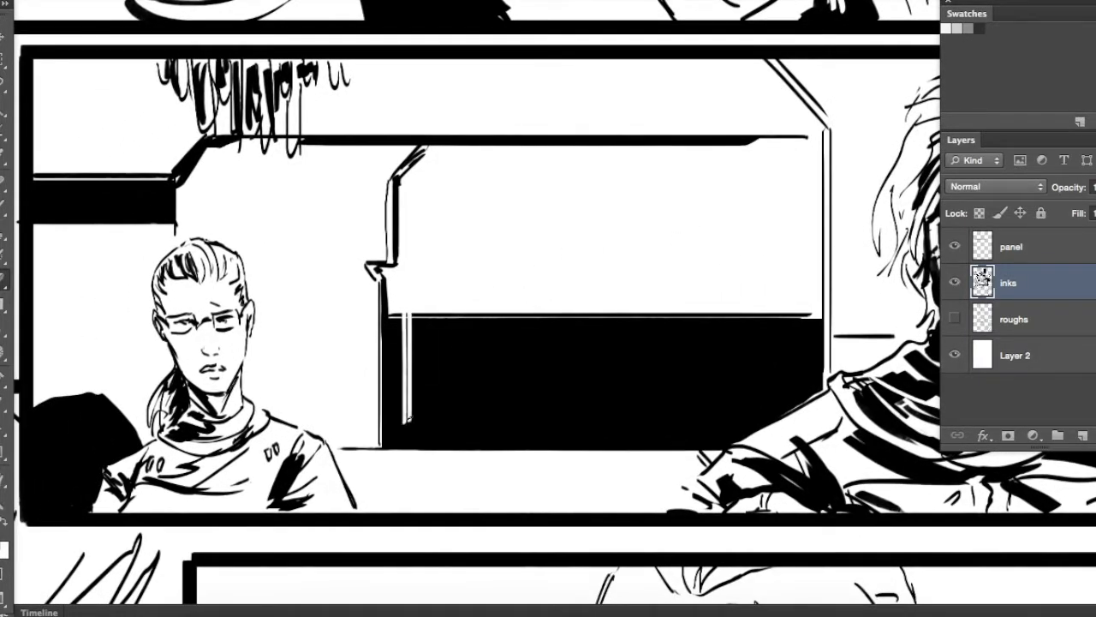
left_click_drag(769, 313, 774, 416)
left_click_drag(777, 313, 779, 411)
mouse_move(591, 409)
left_mouse_down()
mouse_move(347, 443)
mouse_move(487, 428)
left_mouse_up()
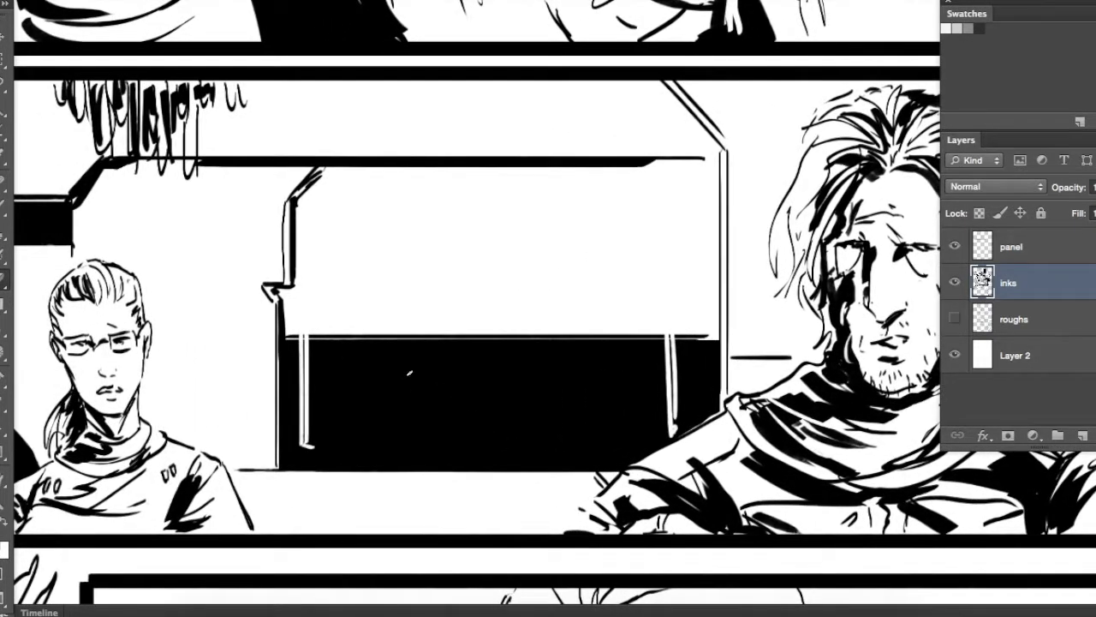
Brush the diagonal beam and vertical post beside the window solid black, and darken the bearded man's sleeve
left_click_drag(411, 372, 571, 388)
key("b")
left_click_drag(382, 183, 447, 222)
left_click_drag(417, 179, 465, 207)
left_click_drag(875, 99, 561, 231)
left_click_drag(467, 229, 543, 312)
left_click_drag(488, 229, 567, 313)
left_click_drag(561, 339, 417, 187)
mouse_move(416, 159)
left_mouse_down()
mouse_move(417, 392)
mouse_move(317, 436)
mouse_move(266, 377)
mouse_move(596, 374)
left_mouse_up()
left_click_drag(512, 435, 467, 491)
left_click_drag(591, 420, 489, 223)
Touch up the bearded man's face with the Eraser and brush a black shadow down his cheekbone
left_click_drag(720, 167, 664, 221)
mouse_move(721, 149)
left_mouse_down()
mouse_move(688, 161)
mouse_move(697, 161)
left_mouse_up()
mouse_move(678, 221)
left_mouse_down()
mouse_move(659, 232)
mouse_move(591, 377)
left_mouse_up()
key("e")
left_click_drag(593, 305, 607, 316)
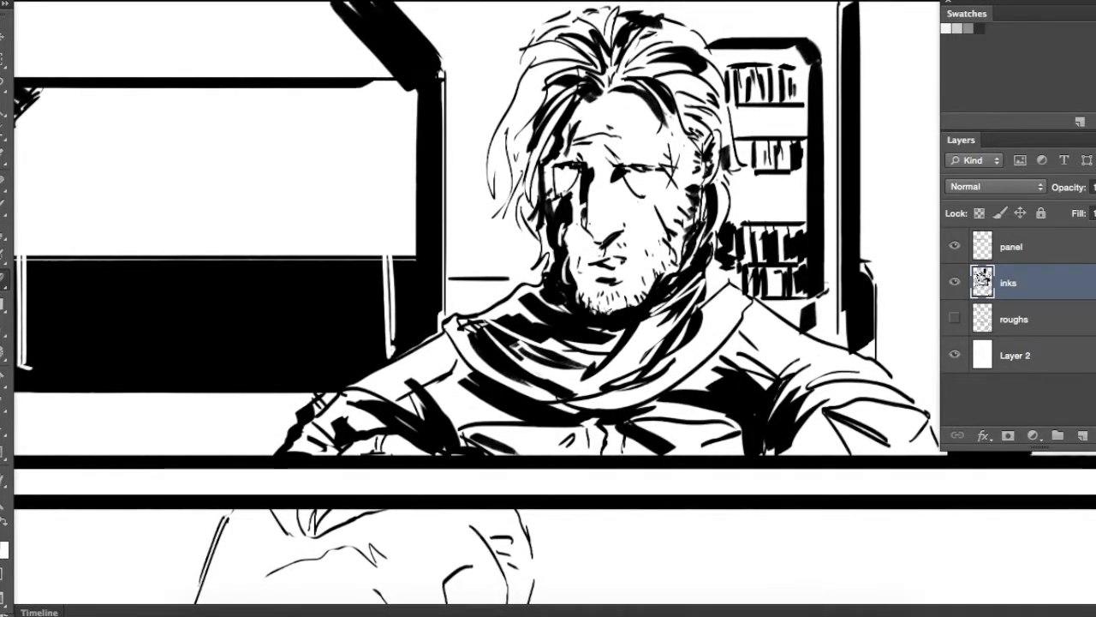
left_click_drag(700, 180, 690, 199)
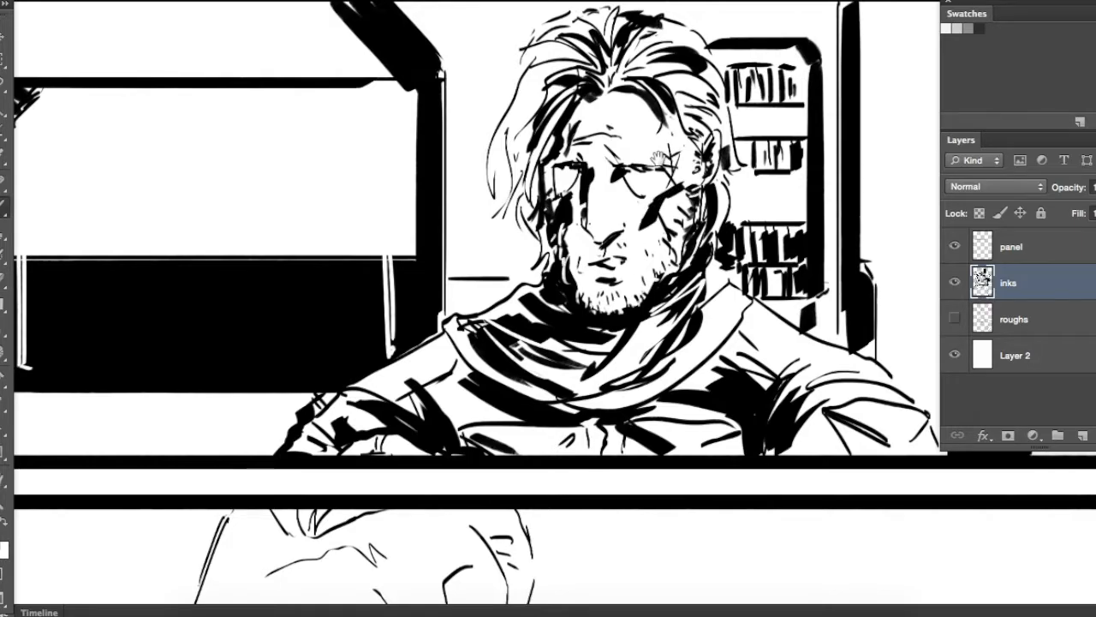
Brush solid black shadows into the bearded man's hair and onto his temple
left_click_drag(658, 159, 680, 231)
key("super+z")
left_click_drag(697, 268, 674, 309)
left_click_drag(697, 197, 691, 229)
left_click_drag(672, 202, 684, 293)
left_click_drag(707, 242, 734, 266)
mouse_move(719, 219)
left_mouse_down()
mouse_move(668, 241)
mouse_move(729, 295)
left_mouse_up()
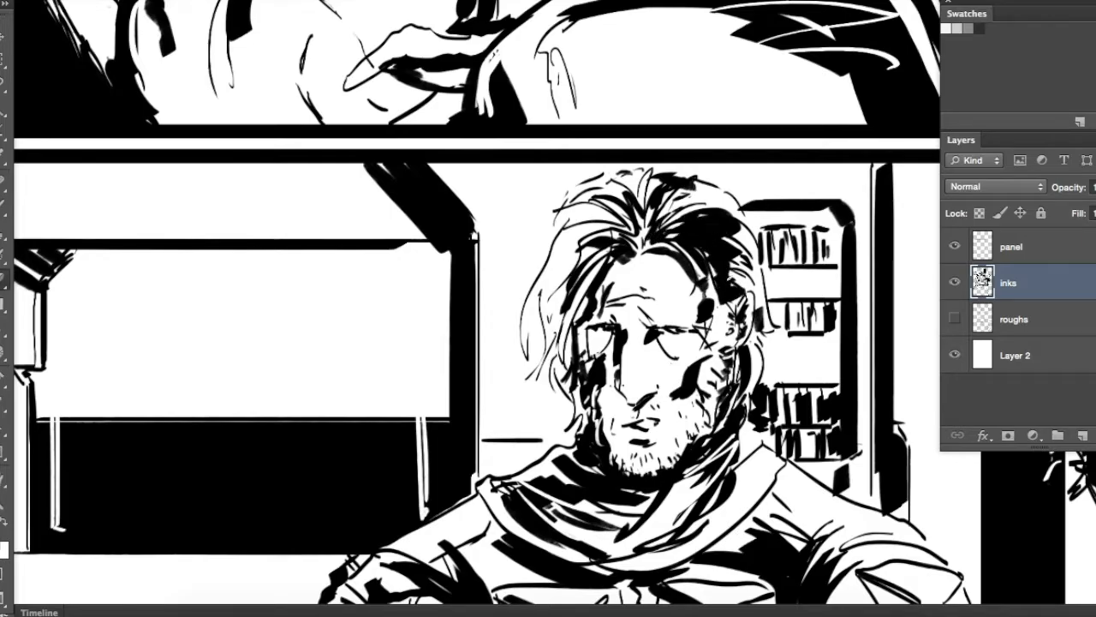
mouse_move(738, 337)
left_mouse_down()
mouse_move(567, 357)
mouse_move(636, 193)
left_mouse_up()
key("b")
left_click_drag(580, 146, 548, 156)
left_click_drag(636, 170, 668, 182)
Lasso the outer end of the bearded man's sleeve and shift it slightly in toward his body
key("super+minus")
key("super+minus")
left_click_drag(548, 308, 425, 295)
key("l")
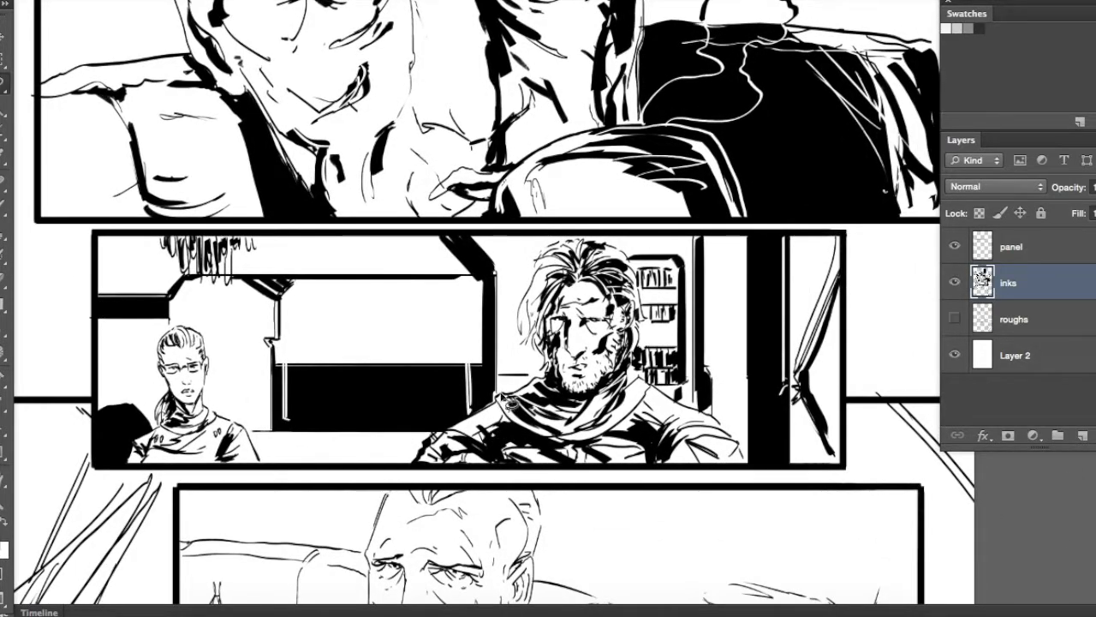
mouse_move(449, 413)
left_mouse_down()
mouse_move(415, 469)
mouse_move(495, 472)
left_mouse_up()
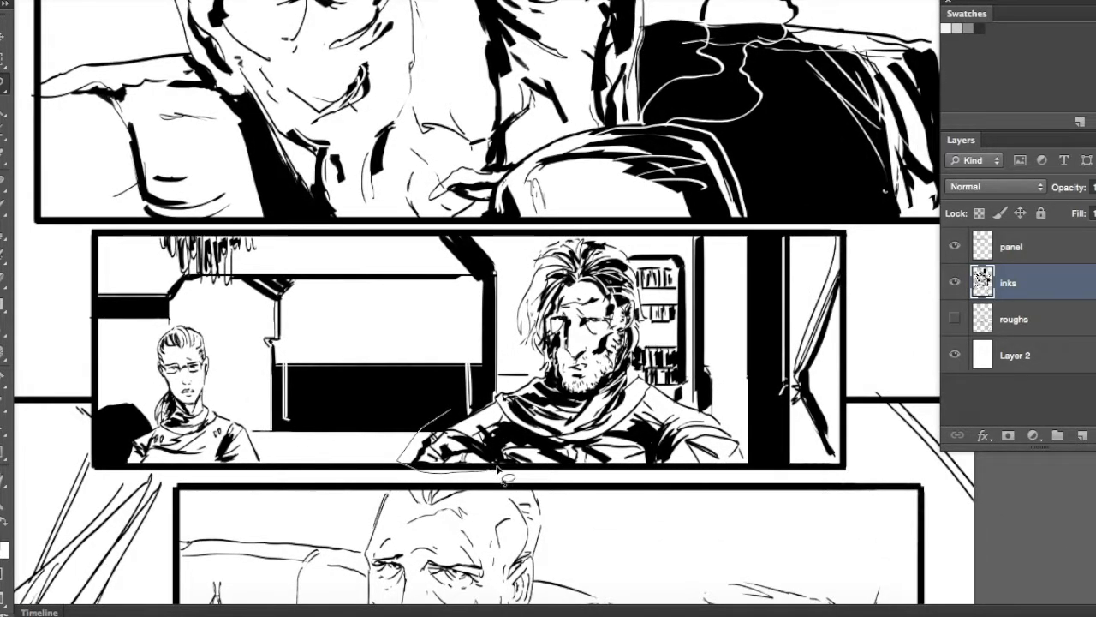
left_click_drag(510, 407, 486, 406)
left_click_drag(479, 421, 501, 422)
key("super+d")
Fill a rectangular selection with black over the highlighted end of the dark window section beside the bearded man
key("m")
left_click_drag(347, 367, 495, 430)
key("alt+BackSpace")
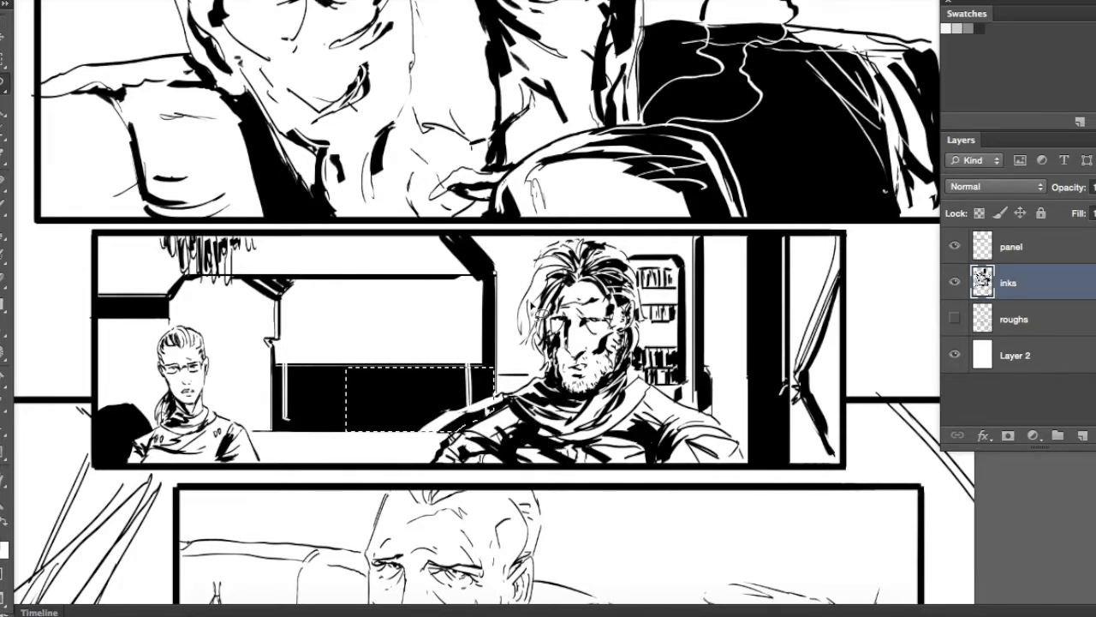
key("super+d")
Straighten the lower edge of the black window section and erase a thin vertical highlight pair near the bearded man
scroll(486, 370, "down", 5)
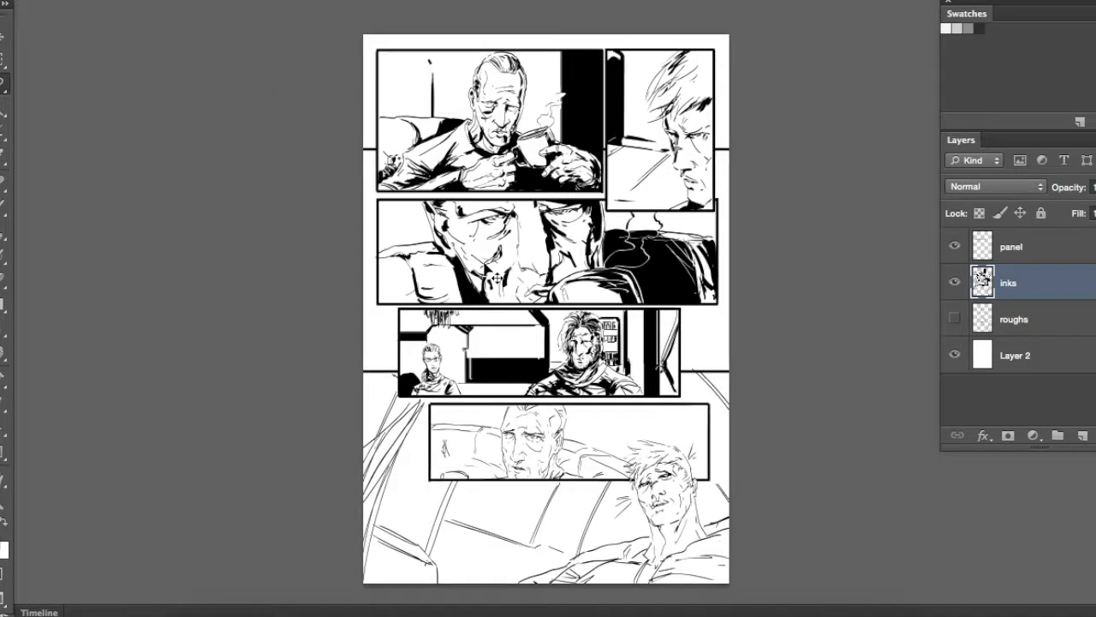
scroll(479, 352, "up", 8)
left_click(142, 257)
left_click(510, 257, "shift")
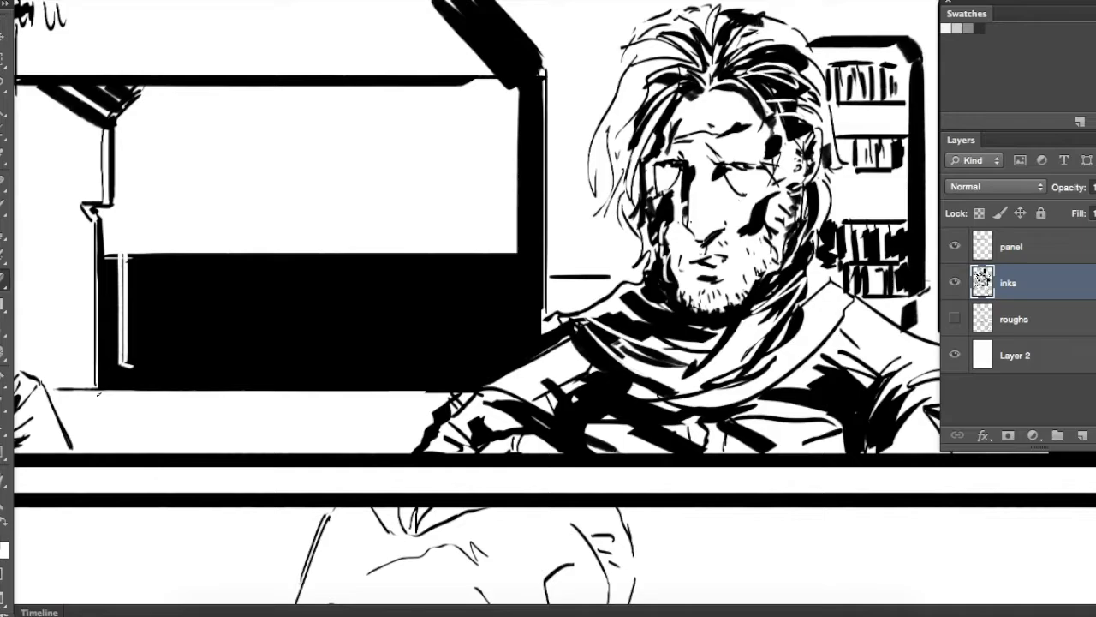
left_click_drag(98, 391, 459, 391)
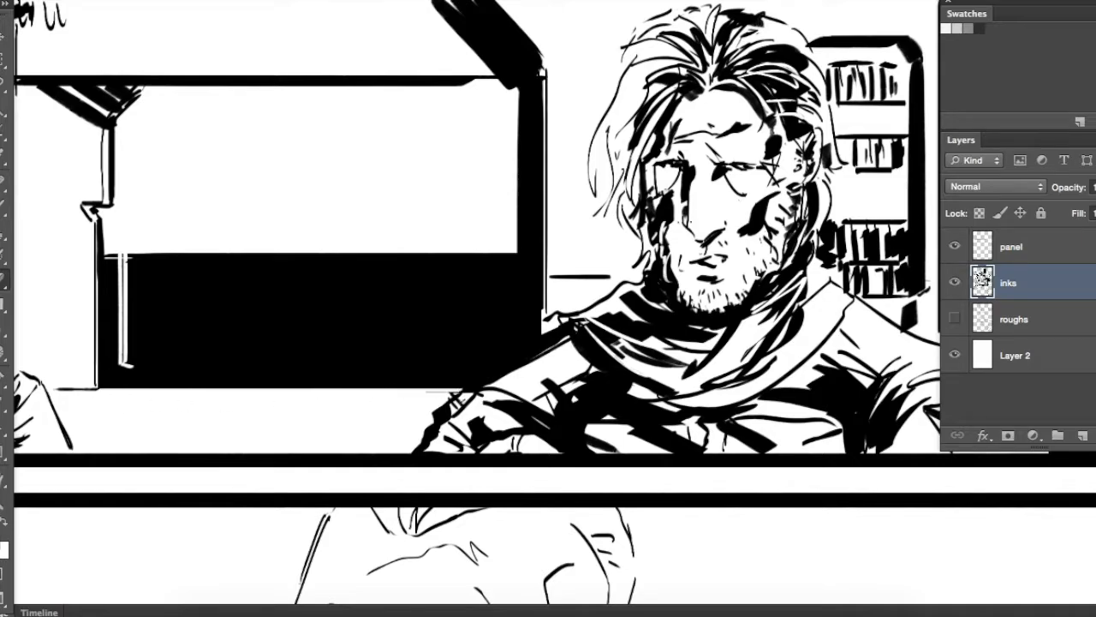
left_click_drag(483, 254, 490, 355)
left_click_drag(491, 253, 496, 353)
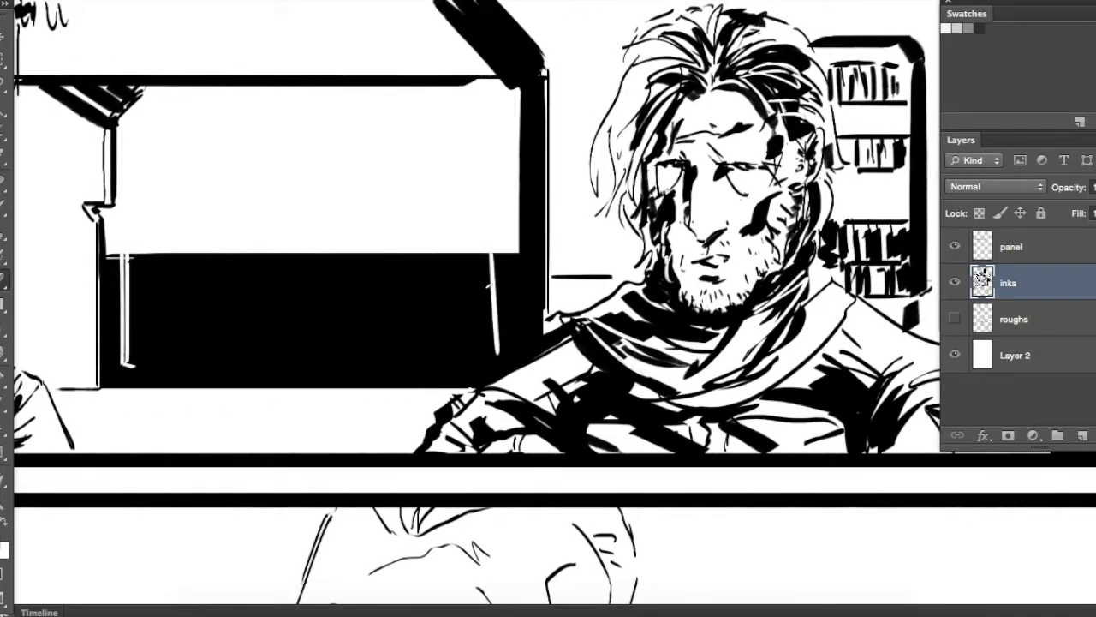
Brush thick black vertical posts between the bookcase and the solid black column
left_click_drag(561, 210, 443, 374)
mouse_move(829, 454)
left_mouse_down()
mouse_move(682, 391)
mouse_move(527, 391)
left_mouse_up()
left_click_drag(591, 493, 593, 108)
left_click_drag(568, 276, 750, 272)
left_click_drag(744, 186, 738, 439)
Darken the folds of the tied curtain beyond the black column, above and below its knot
left_click_drag(908, 348, 688, 313)
left_click_drag(749, 180, 661, 411)
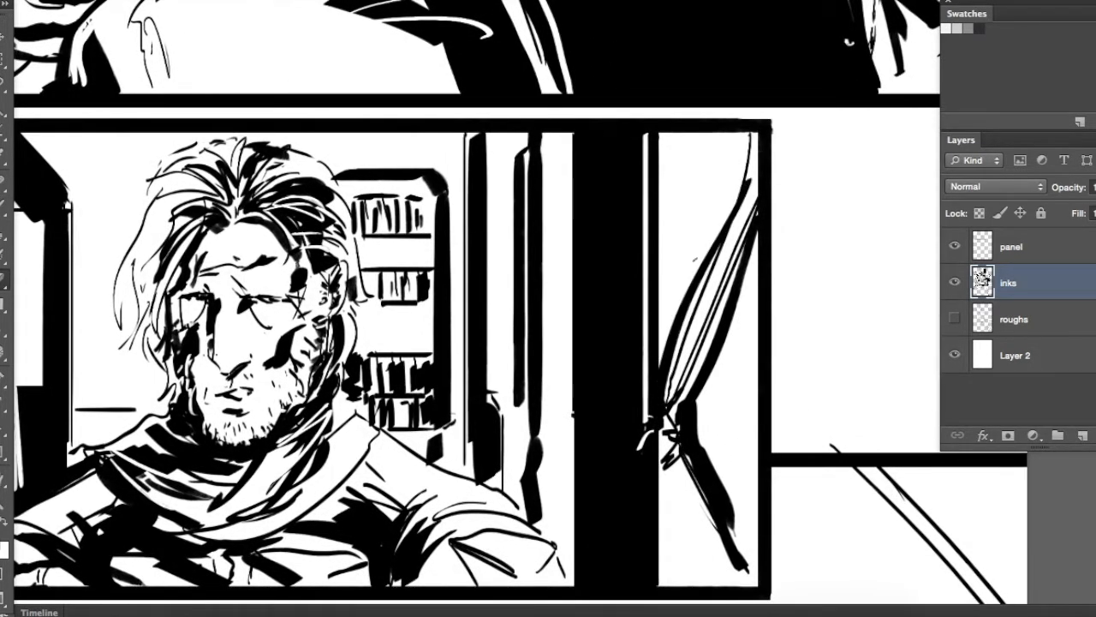
left_click_drag(656, 343, 641, 447)
left_click_drag(703, 192, 660, 330)
left_click_drag(687, 140, 663, 257)
mouse_move(673, 429)
left_mouse_down()
mouse_move(649, 307)
mouse_move(685, 450)
left_mouse_up()
left_click_drag(647, 395, 666, 462)
Touch up the shading on the bearded man's forehead, nose and cheek with the brush
mouse_move(423, 285)
left_mouse_down()
mouse_move(698, 352)
mouse_move(780, 349)
left_mouse_up()
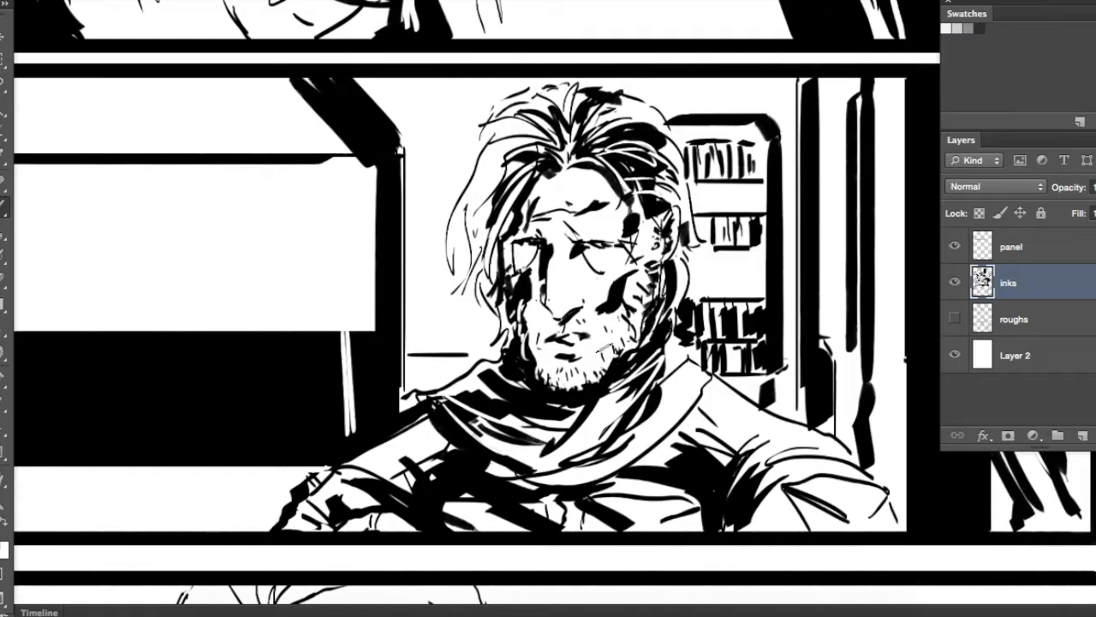
left_click_drag(561, 260, 542, 332)
left_click_drag(615, 323, 669, 306)
left_click_drag(553, 286, 579, 238)
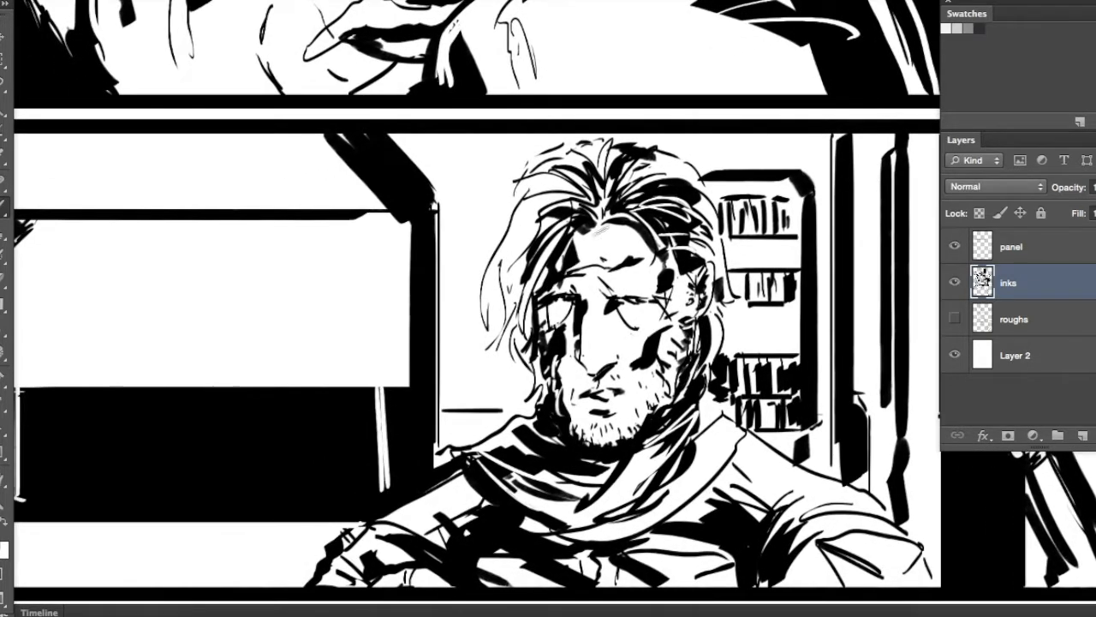
left_click_drag(715, 120, 647, 127)
Adjust the brush and ink black accents at the older man's inner eye and below his lower lip in the next panel
key("super+minus")
key("super+minus")
mouse_move(468, 463)
left_mouse_down()
mouse_move(577, 355)
mouse_move(562, 243)
mouse_move(507, 125)
left_mouse_up()
key("super+plus")
key("super+plus")
right_click(603, 249)
left_click(633, 291)
left_click(648, 237)
left_click_drag(608, 245, 589, 308)
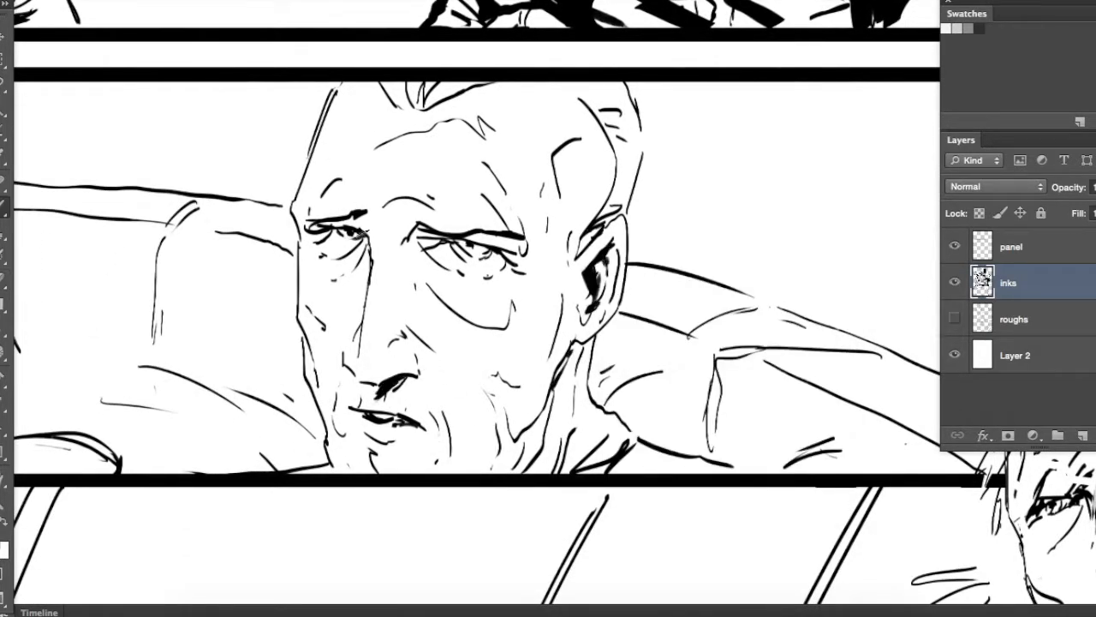
left_click_drag(399, 446, 390, 458)
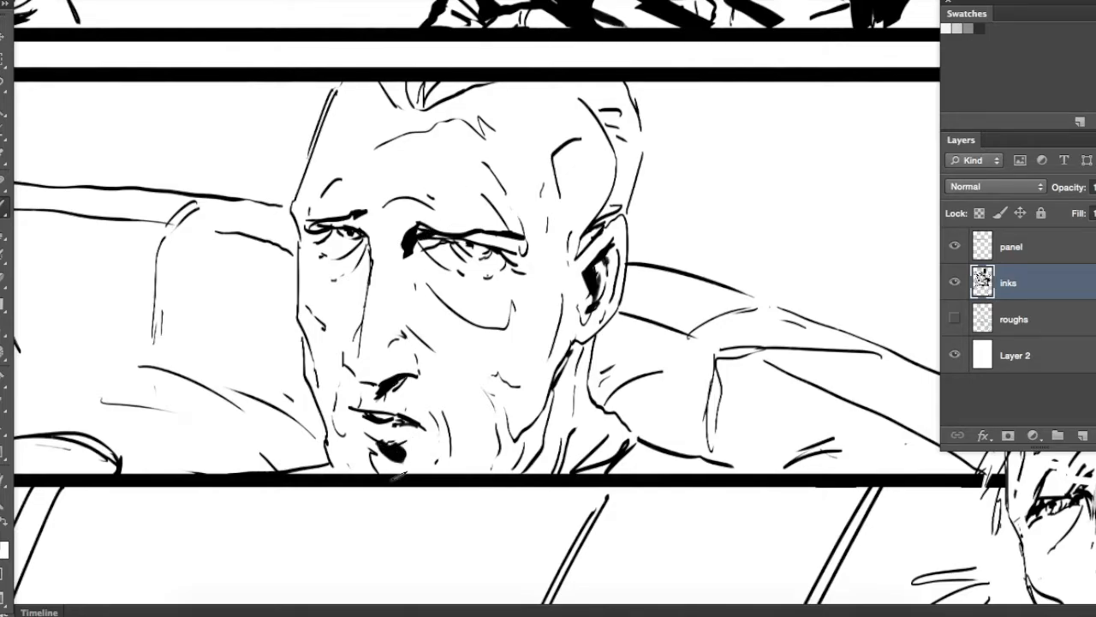
Brush tapered black beard strokes across the older man's chin and along his jawline
left_click_drag(425, 423, 432, 469)
mouse_move(455, 414)
left_mouse_down()
mouse_move(469, 471)
mouse_move(483, 447)
left_mouse_up()
left_click_drag(509, 456, 480, 470)
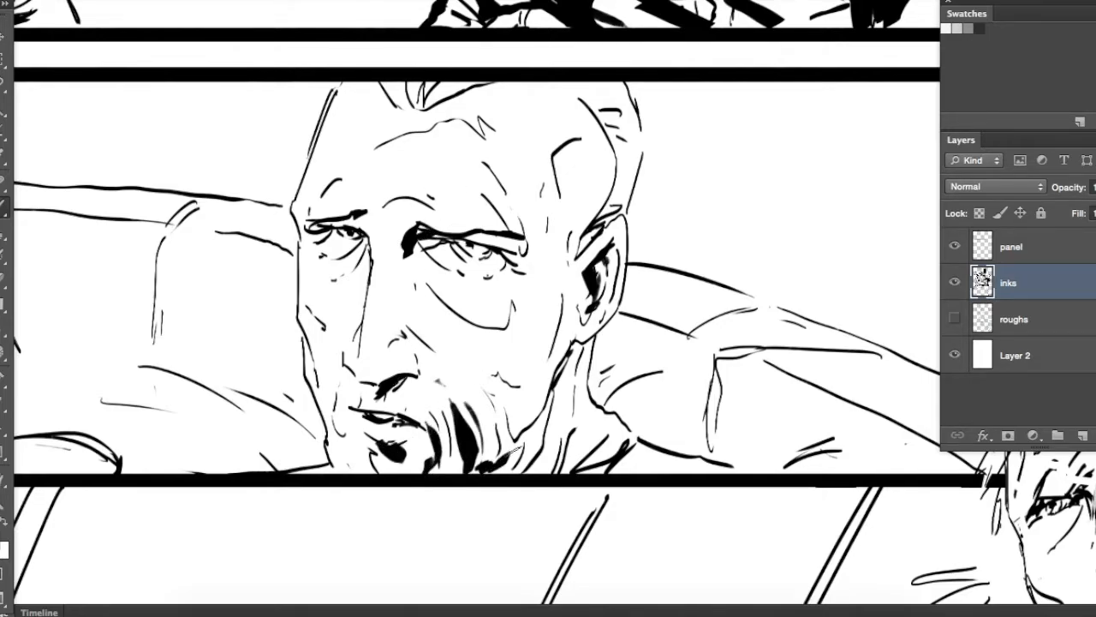
left_click_drag(570, 360, 528, 466)
Blacken the older man's front hair tuft and the hair along the side of his head
left_click_drag(556, 313, 597, 367)
left_click_drag(428, 137, 441, 163)
mouse_move(456, 137)
left_mouse_down()
mouse_move(467, 163)
mouse_move(497, 161)
left_mouse_up()
left_click_drag(623, 148, 668, 167)
mouse_move(655, 180)
left_mouse_down()
mouse_move(668, 218)
mouse_move(654, 246)
left_mouse_up()
Brush black shadows down the older man's neck and into his collar
left_click_drag(624, 448, 603, 524)
left_click_drag(659, 476, 610, 525)
left_click_drag(659, 488, 630, 510)
left_click_drag(628, 429, 619, 463)
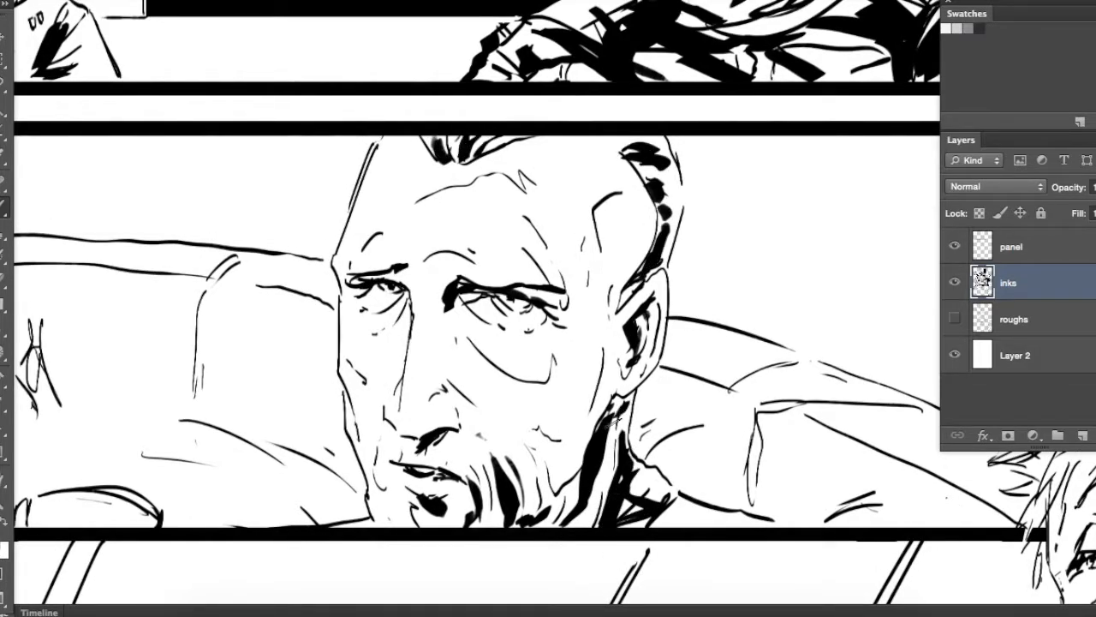
Brush black shadows into the bag under the older man's nearer eye
left_click_drag(561, 333, 540, 376)
left_click_drag(514, 369, 558, 398)
left_click_drag(460, 399, 562, 335)
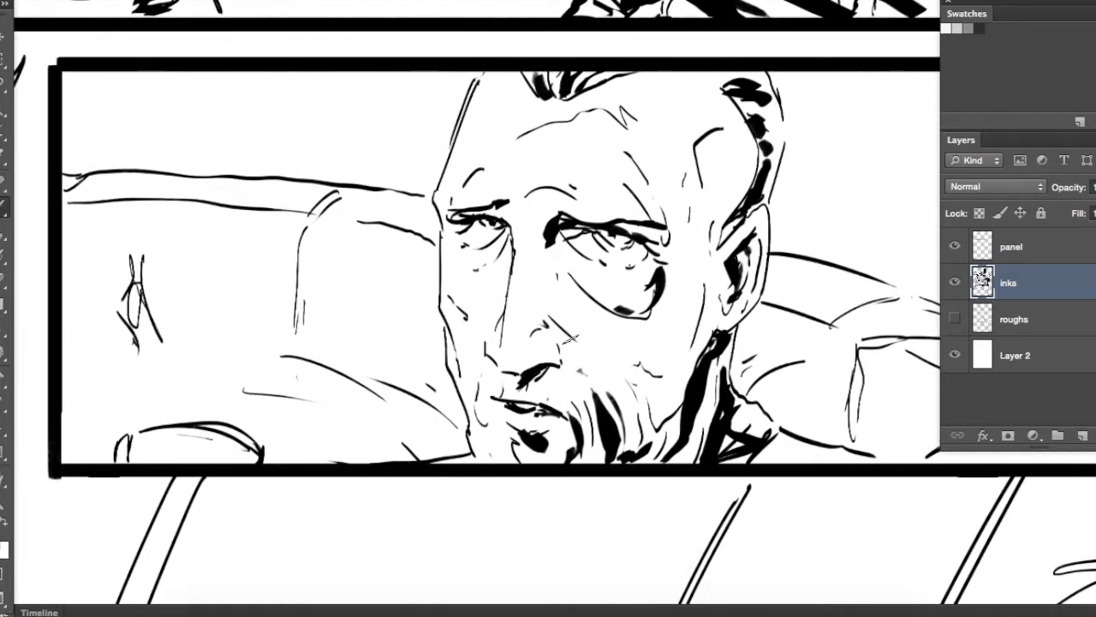
Lasso the couch section behind the older man's ear and fill it with black
mouse_move(885, 385)
left_mouse_down()
mouse_move(719, 296)
mouse_move(515, 258)
left_mouse_up()
key("l")
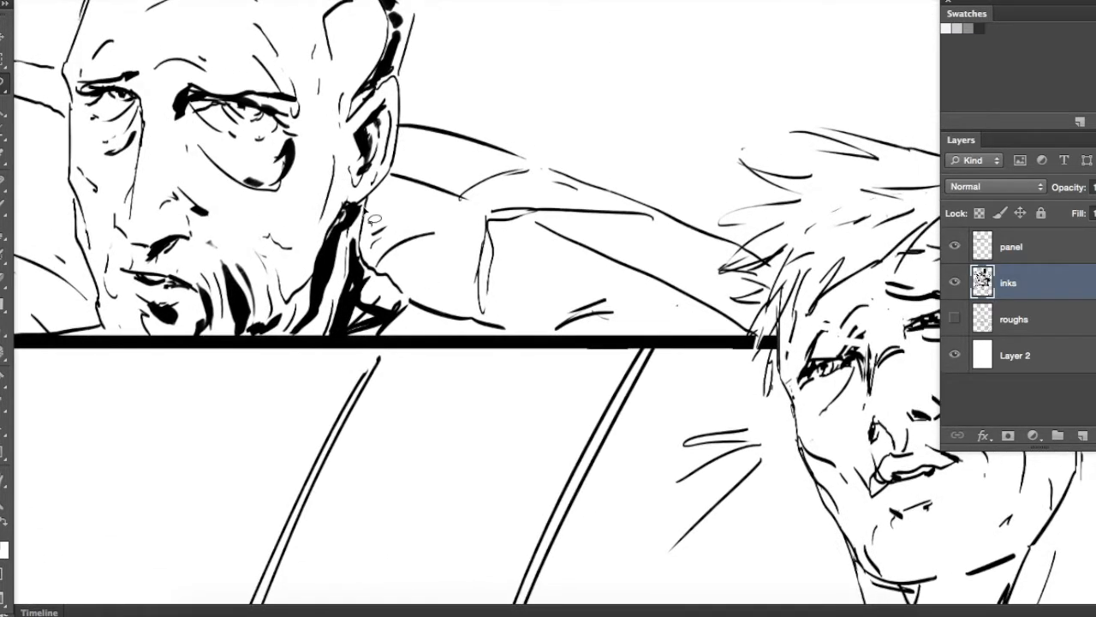
mouse_move(542, 342)
left_mouse_down()
mouse_move(559, 252)
mouse_move(642, 232)
left_mouse_up()
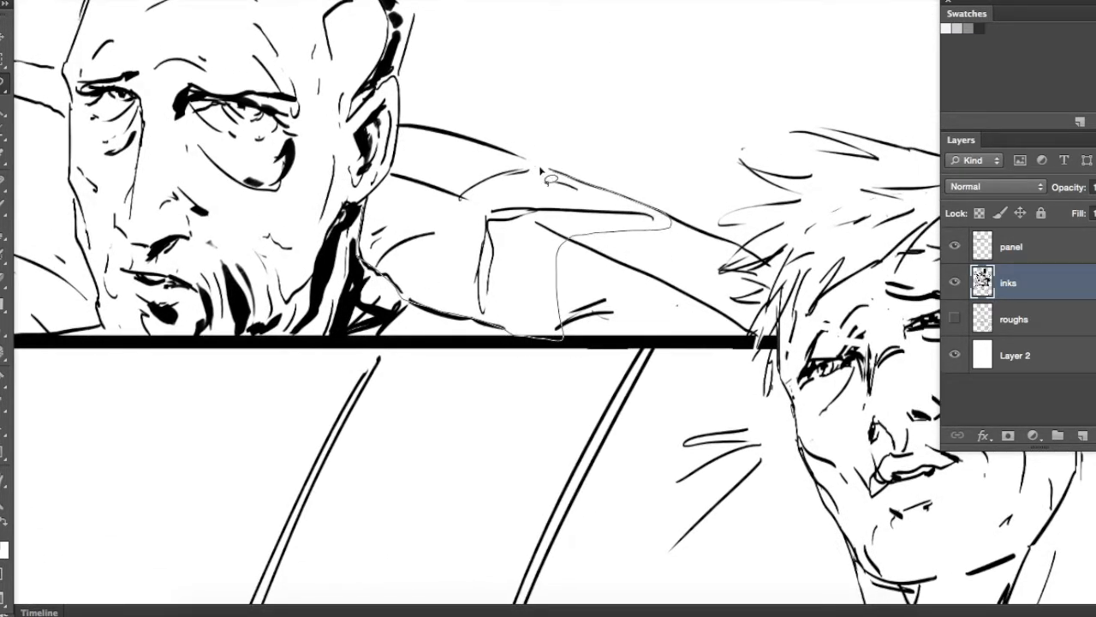
left_click_drag(374, 204, 370, 208)
key("alt+BackSpace")
key("super+d")
Erase thin white seam highlights into the black couch section behind the older man
mouse_move(578, 296)
left_mouse_down()
mouse_move(641, 330)
mouse_move(670, 395)
left_mouse_up()
key("e")
left_click_drag(532, 290, 591, 308)
left_click_drag(599, 316, 648, 351)
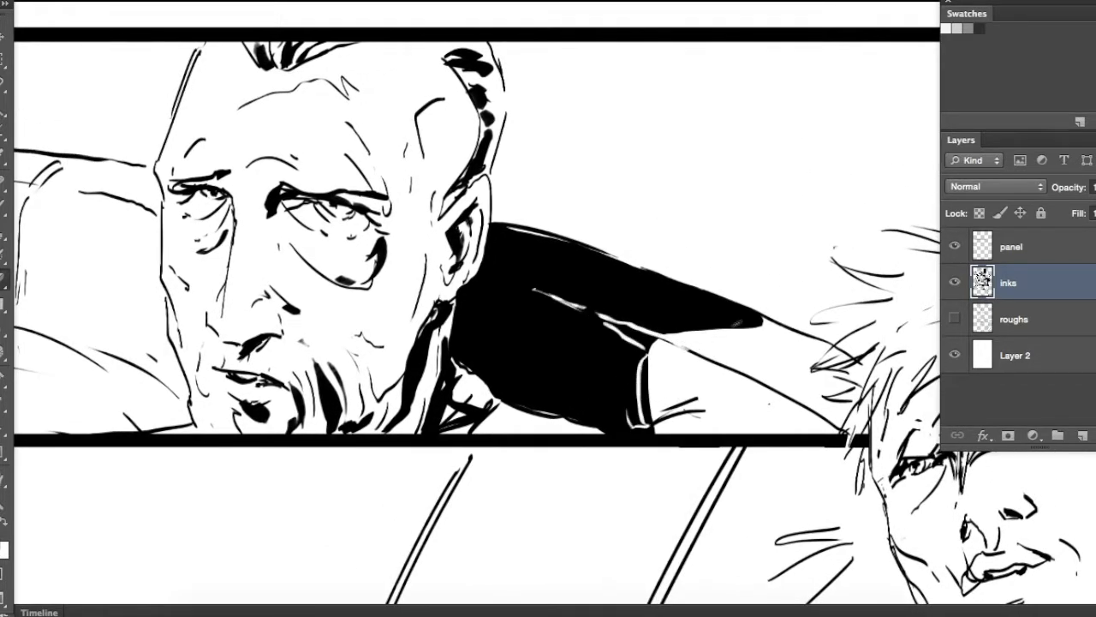
left_click_drag(734, 323, 743, 326)
Refine the highlights on the black couch and add dark strands to the older man's side hair
left_click_drag(349, 273, 624, 342)
left_click_drag(934, 378, 811, 377)
left_click_drag(705, 326, 751, 363)
key("b")
mouse_move(696, 209)
left_mouse_down()
mouse_move(664, 178)
mouse_move(767, 130)
mouse_move(785, 155)
left_mouse_up()
key("e")
left_click_drag(464, 357, 514, 354)
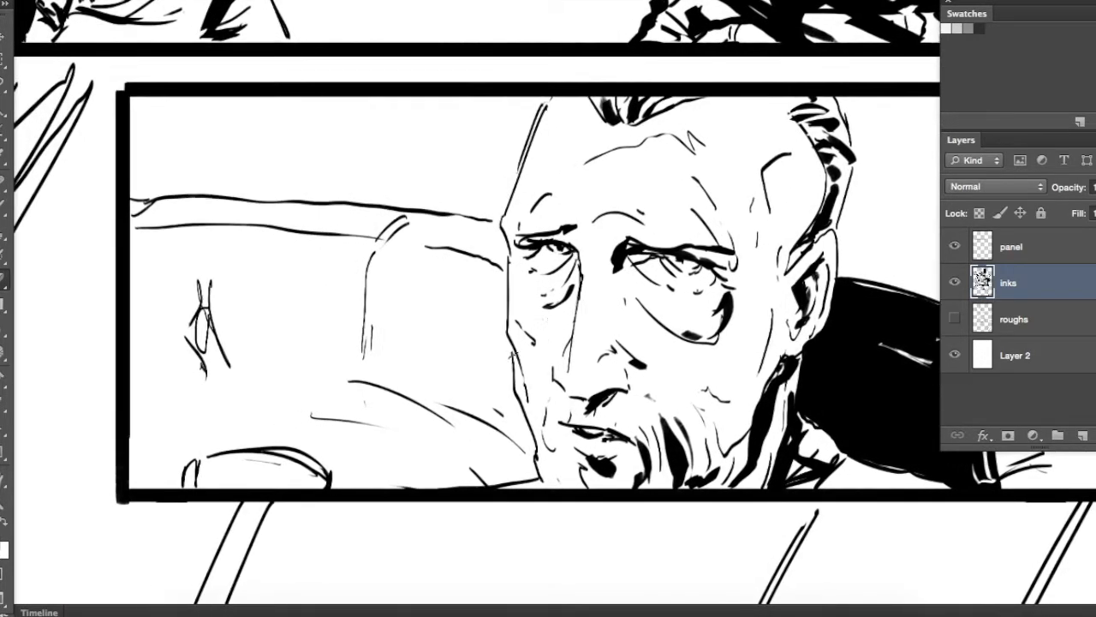
Black in the rounded shape at the panel's lower corner and brush shadows on the older man's far cheek and brow
mouse_move(300, 469)
left_mouse_down()
mouse_move(250, 485)
mouse_move(348, 483)
left_mouse_up()
left_click_drag(393, 434, 286, 433)
left_click_drag(460, 312, 432, 329)
left_click_drag(485, 293, 459, 357)
left_click_drag(465, 277, 529, 289)
left_click_drag(548, 274, 486, 211)
left_click_drag(493, 180, 534, 247)
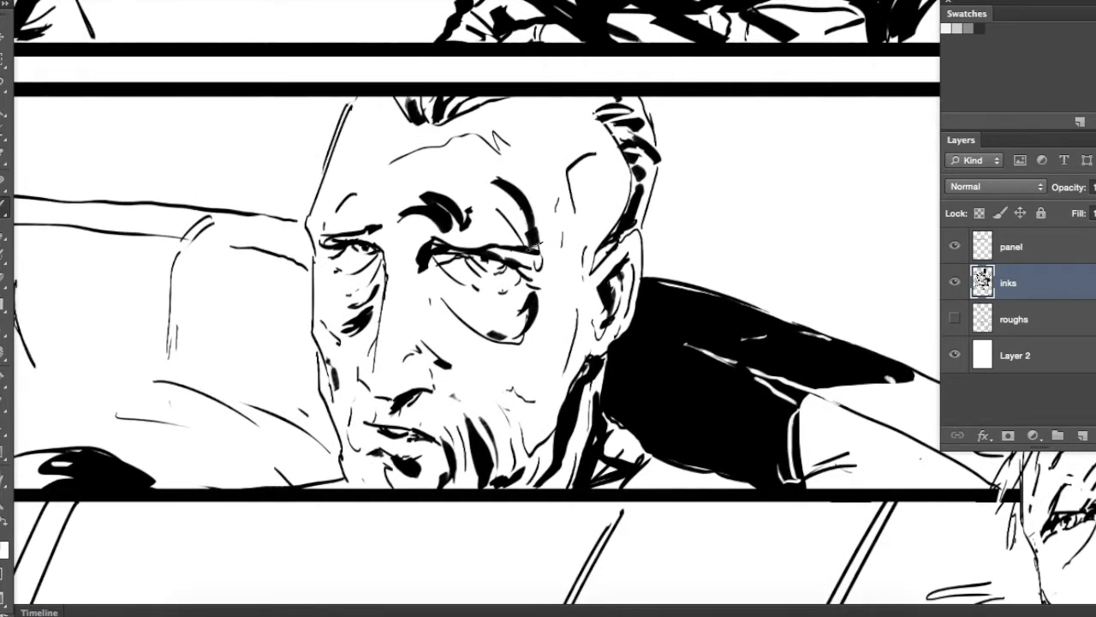
Brush a heavy black shadow from the older man's temple past his eye, with strokes across the cheek
left_click_drag(557, 171, 527, 240)
left_click_drag(591, 146, 565, 214)
left_click_drag(561, 252, 514, 385)
left_click_drag(471, 351, 524, 421)
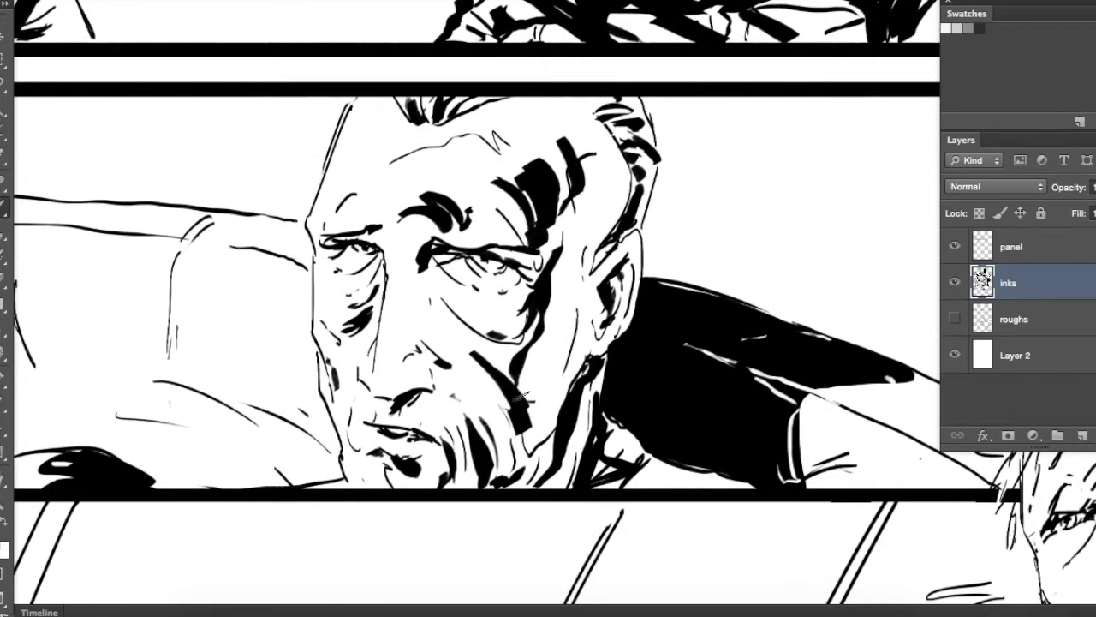
left_click_drag(541, 354, 519, 429)
left_click_drag(550, 329, 534, 375)
left_click_drag(568, 312, 546, 385)
left_click_drag(567, 247, 552, 321)
Extend the black shadow along the side of the older man's face toward his ear and jaw
left_click_drag(589, 198, 565, 247)
left_click_drag(587, 154, 582, 228)
mouse_move(601, 283)
left_mouse_down()
mouse_move(671, 309)
mouse_move(644, 356)
left_mouse_up()
mouse_move(669, 316)
left_mouse_down()
mouse_move(648, 363)
mouse_move(681, 350)
left_mouse_up()
left_click_drag(626, 411, 645, 462)
mouse_move(644, 445)
left_mouse_down()
mouse_move(670, 408)
mouse_move(543, 468)
left_mouse_up()
key("b")
left_click_drag(586, 170, 625, 257)
left_click_drag(576, 178, 603, 259)
left_click_drag(550, 163, 595, 175)
left_click_drag(577, 214, 680, 176)
key("super+alt+z")
key("super+alt+z")
key("super+alt+z")
Fill the older man's side-of-forehead shadow solid black from the hairline and shade the side of his nose
left_click_drag(644, 129, 668, 197)
mouse_move(648, 126)
left_mouse_down()
mouse_move(676, 187)
mouse_move(667, 288)
mouse_move(674, 226)
mouse_move(694, 229)
mouse_move(692, 279)
left_mouse_up()
left_click_drag(671, 235, 688, 286)
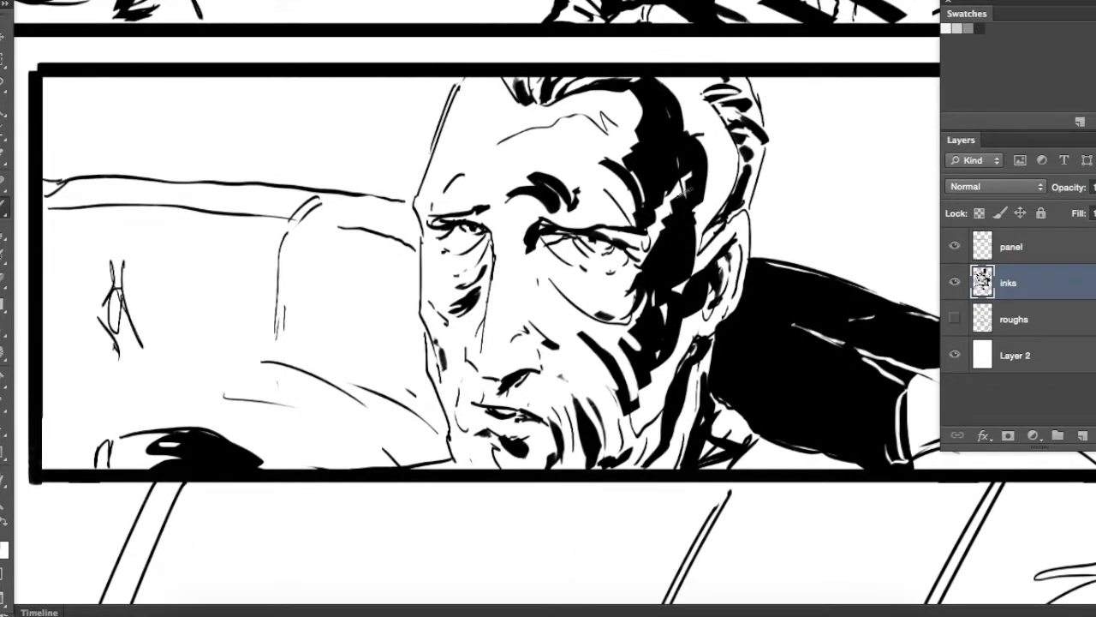
left_click_drag(578, 308, 558, 342)
mouse_move(513, 298)
left_mouse_down()
mouse_move(501, 361)
mouse_move(533, 324)
left_mouse_up()
mouse_move(580, 266)
left_mouse_down()
mouse_move(536, 296)
mouse_move(541, 285)
left_mouse_up()
Thicken the corner seam of the couch cushion beside the older man and ink the cushion lines below it
key("super+minus")
key("super+minus")
key("super+minus")
scroll(500, 309, "up", 5)
scroll(500, 308, "down", 6)
left_click_drag(505, 352, 505, 313)
key("super+plus")
key("super+plus")
left_click_drag(343, 343, 518, 307)
mouse_move(377, 225)
left_mouse_down()
mouse_move(357, 318)
mouse_move(357, 304)
left_mouse_up()
left_click_drag(373, 209, 435, 208)
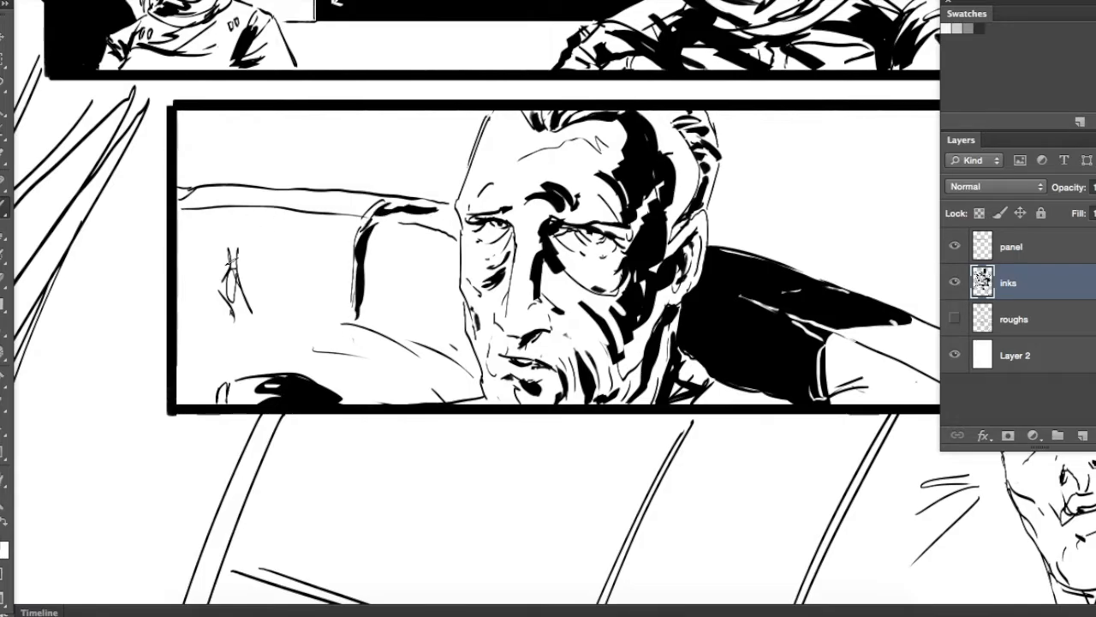
left_click_drag(353, 347, 471, 386)
left_click_drag(373, 398, 484, 400)
Erase curved crease highlights into the black couch and brush a dark accent along its lower edge
left_click_drag(591, 343, 344, 286)
key("e")
left_click_drag(487, 251, 459, 303)
mouse_move(554, 252)
left_mouse_down()
mouse_move(611, 344)
mouse_move(601, 348)
left_mouse_up()
key("b")
left_click_drag(695, 427, 773, 445)
Brush black shadows into the young man's fringe in the bottom panel
left_click_drag(951, 540, 604, 277)
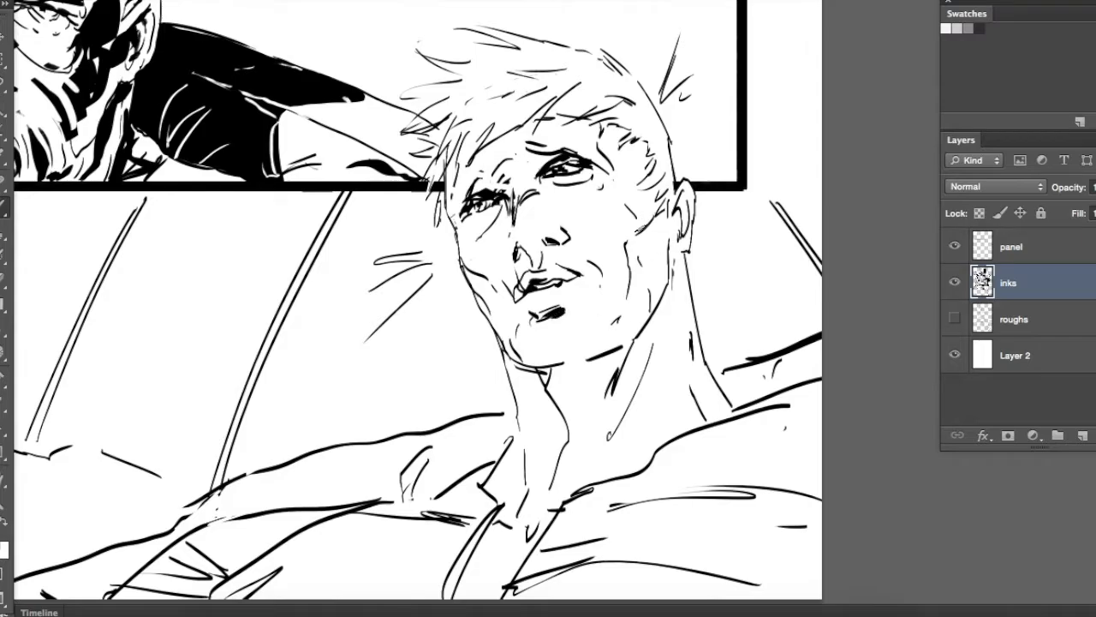
left_click_drag(489, 130, 456, 171)
left_click_drag(476, 130, 440, 184)
left_click_drag(463, 167, 452, 204)
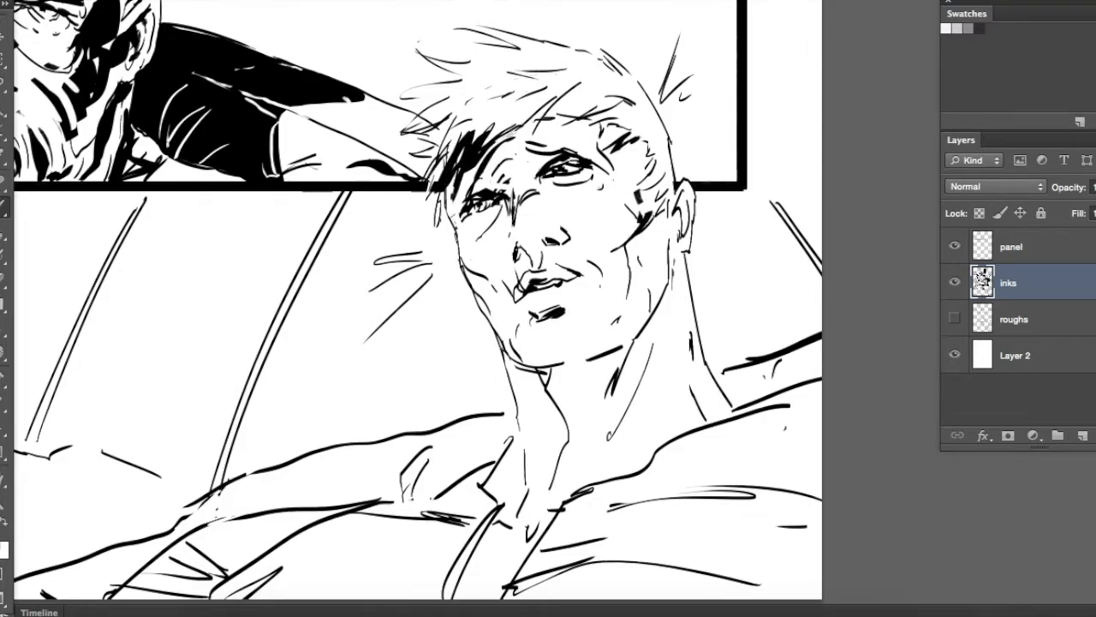
Ink the shadow under the young man's jaw and black bands down his neck to the collar
left_click_drag(512, 360, 541, 378)
left_click_drag(517, 363, 550, 403)
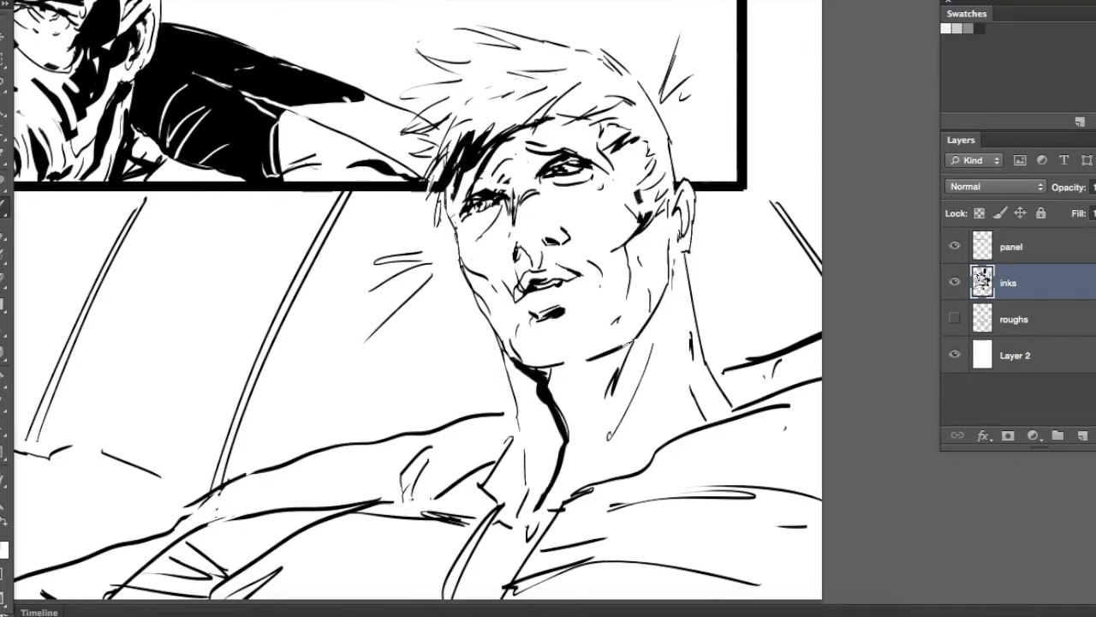
mouse_move(586, 285)
left_mouse_down()
mouse_move(612, 282)
mouse_move(622, 231)
left_mouse_up()
left_click_drag(572, 366, 552, 474)
left_click_drag(556, 397, 528, 444)
left_click_drag(555, 314, 558, 402)
Brush black fold shadows onto the shoulder of the young man's shirt
mouse_move(673, 303)
left_mouse_down()
mouse_move(586, 331)
mouse_move(707, 291)
left_mouse_up()
left_click_drag(325, 467, 293, 500)
left_click_drag(396, 445, 306, 499)
left_click_drag(351, 461, 315, 486)
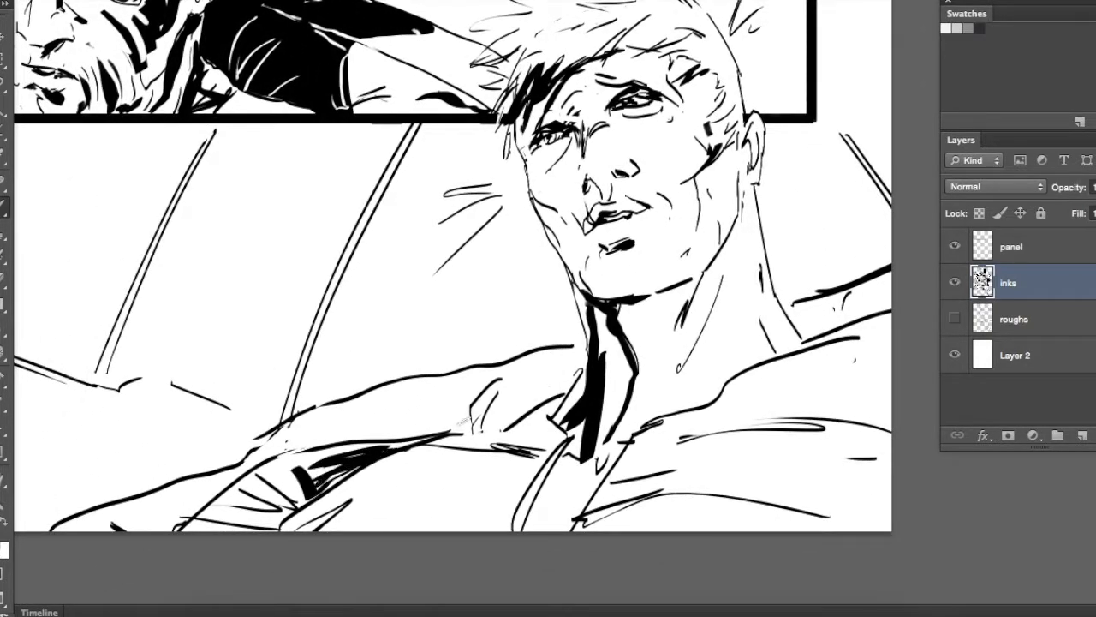
Select the upper-arm area beside the young man's collar and fill it with black
mouse_move(428, 378)
left_mouse_down()
mouse_move(517, 428)
mouse_move(584, 347)
mouse_move(570, 311)
mouse_move(548, 292)
left_mouse_up()
key("alt+BackSpace")
key("super+d")
Brush black shadows beneath the young man's jaw and at the base of his neck, and darken the edges of his shirt placket
key("b")
left_click_drag(634, 226, 600, 310)
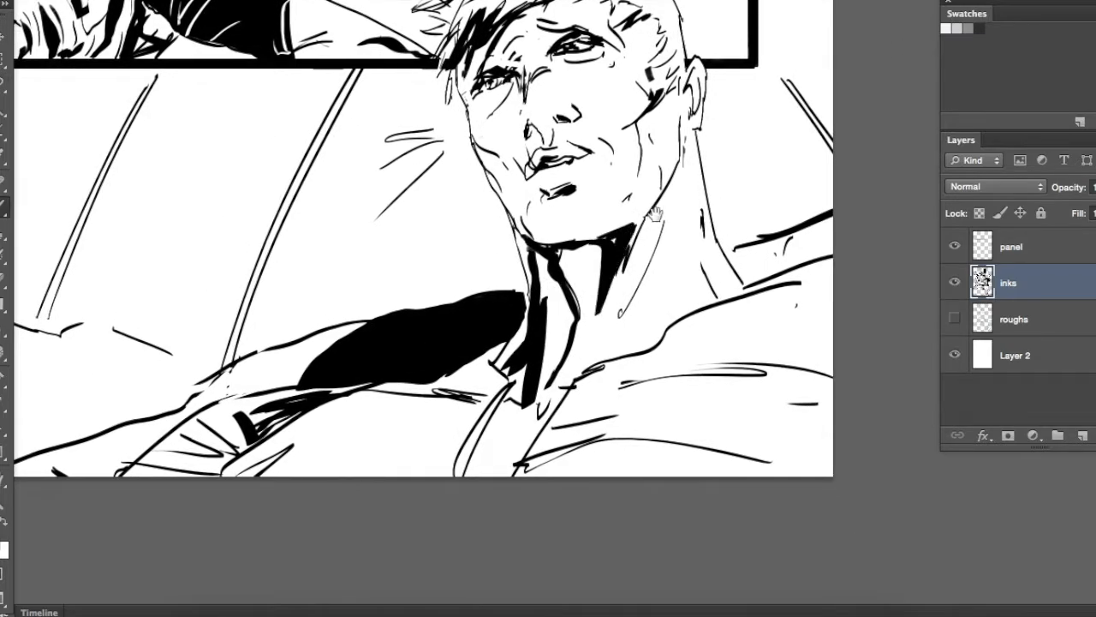
left_click_drag(655, 214, 619, 274)
left_click_drag(623, 352, 607, 408)
left_click_drag(533, 445, 470, 534)
left_click_drag(526, 453, 486, 531)
left_click_drag(447, 460, 415, 534)
left_click_drag(446, 455, 420, 535)
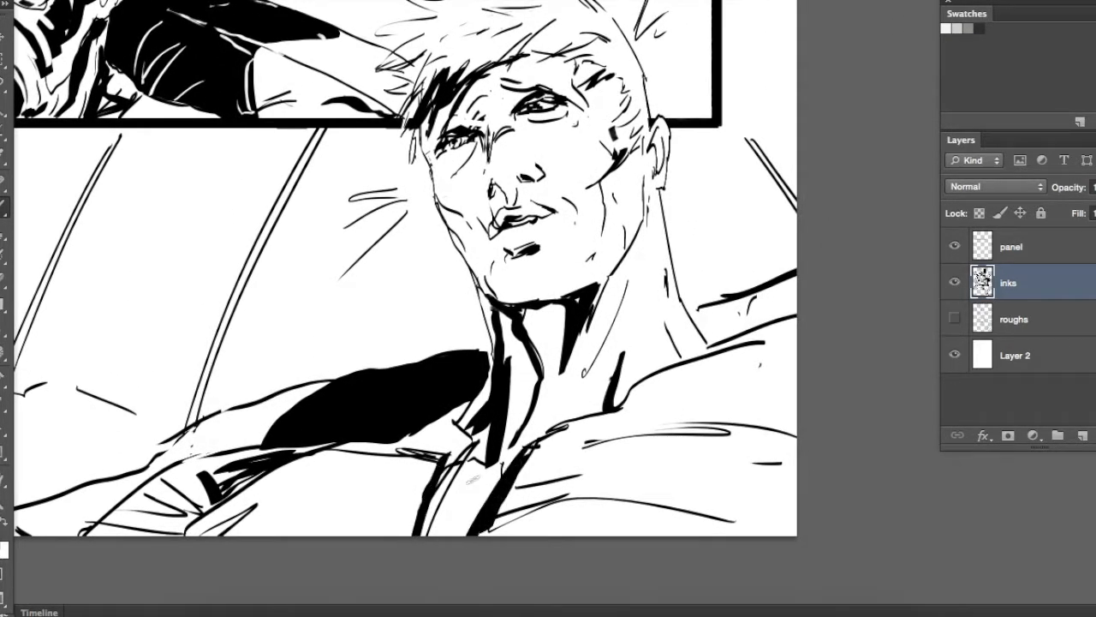
left_click_drag(471, 482, 422, 513)
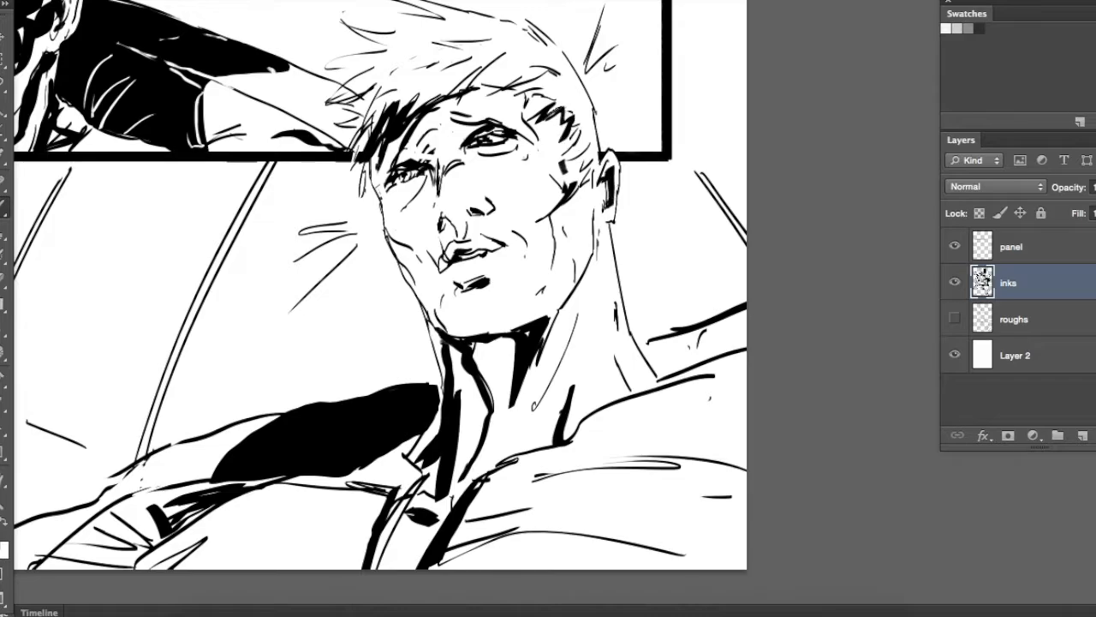
Add dark strokes to the young man's fringe and erase thin hair highlights through its black shadow
left_click_drag(377, 122, 365, 148)
left_click_drag(393, 128, 430, 166)
key("e")
mouse_move(454, 137)
left_mouse_down()
mouse_move(418, 186)
mouse_move(405, 180)
left_mouse_up()
mouse_move(428, 162)
left_mouse_down()
mouse_move(429, 174)
mouse_move(480, 179)
left_mouse_up()
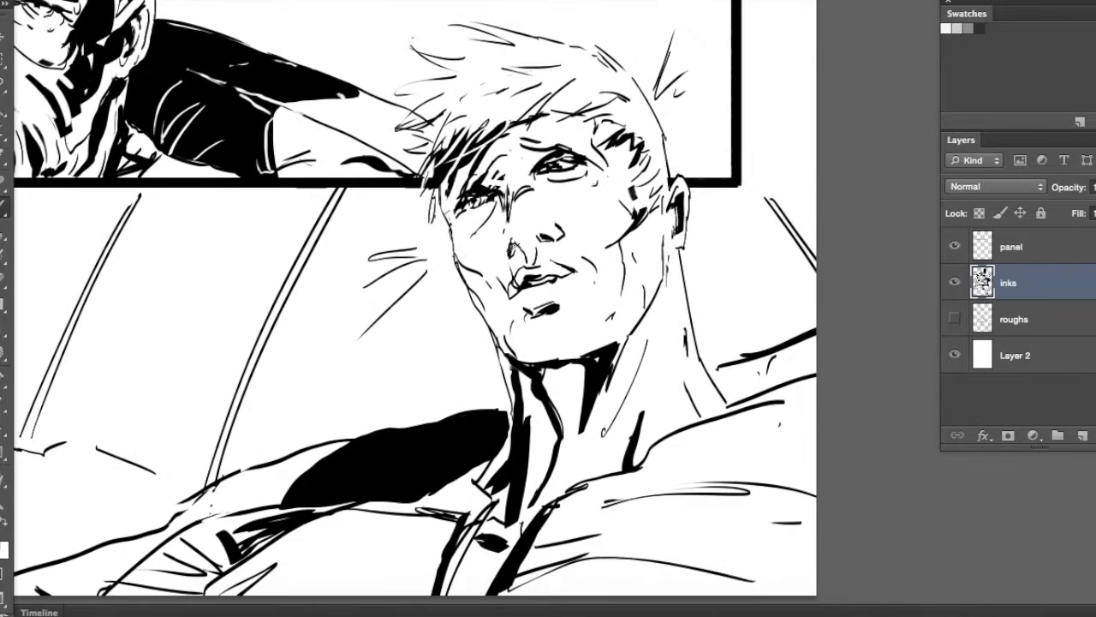
Brush black shadows along the shaded side of the young man's face, covering the cheek, jaw and eye socket
left_click_drag(517, 307, 531, 360)
left_click_drag(471, 267, 530, 348)
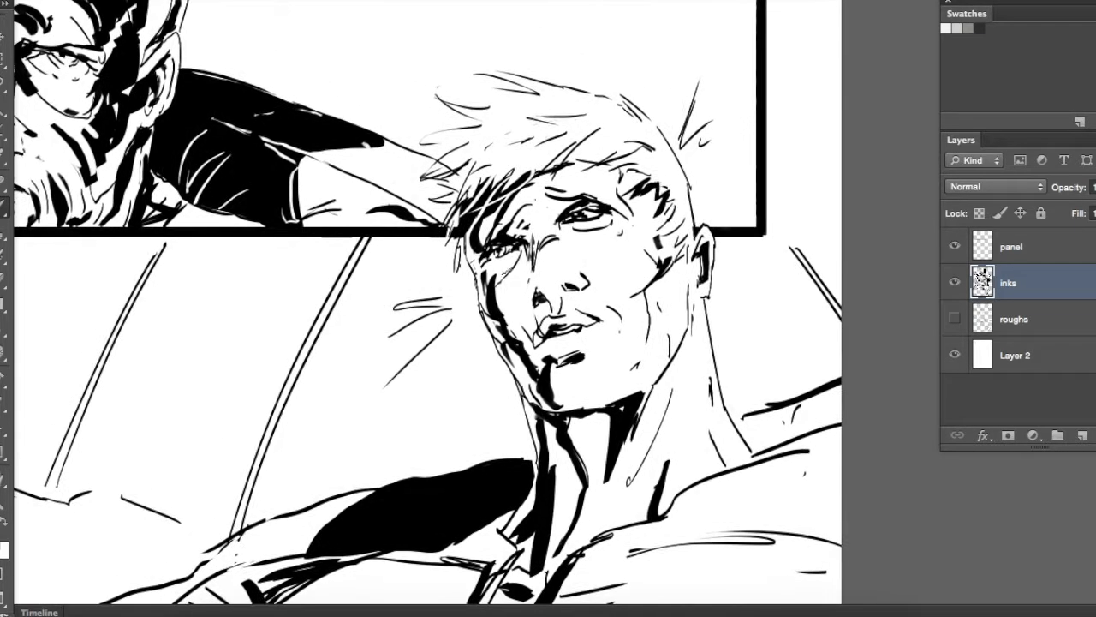
left_click_drag(626, 359, 579, 225)
left_click_drag(538, 266, 541, 387)
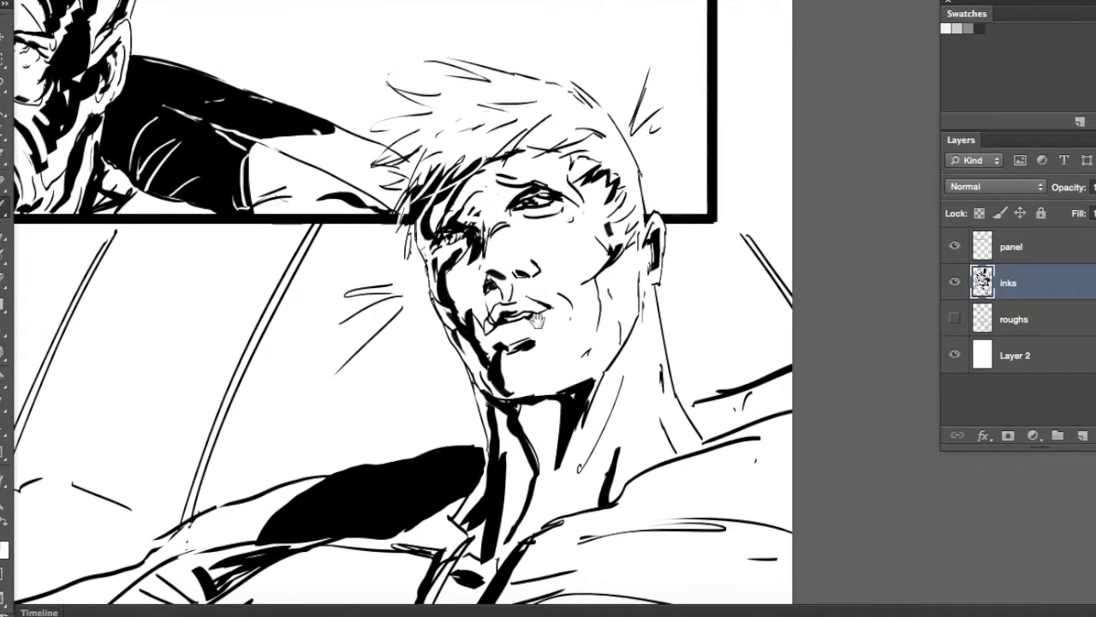
left_click_drag(537, 320, 485, 290)
mouse_move(528, 317)
left_mouse_down()
mouse_move(543, 342)
mouse_move(472, 259)
left_mouse_up()
mouse_move(484, 242)
left_mouse_down()
mouse_move(488, 256)
mouse_move(557, 291)
left_mouse_up()
Brush bold curved fold shadows across the chest of the young man's shirt below the filled shoulder
mouse_move(430, 423)
left_mouse_down()
mouse_move(549, 386)
mouse_move(611, 264)
left_mouse_up()
left_click_drag(385, 329, 505, 375)
left_click_drag(428, 307, 527, 340)
left_click_drag(507, 297, 559, 280)
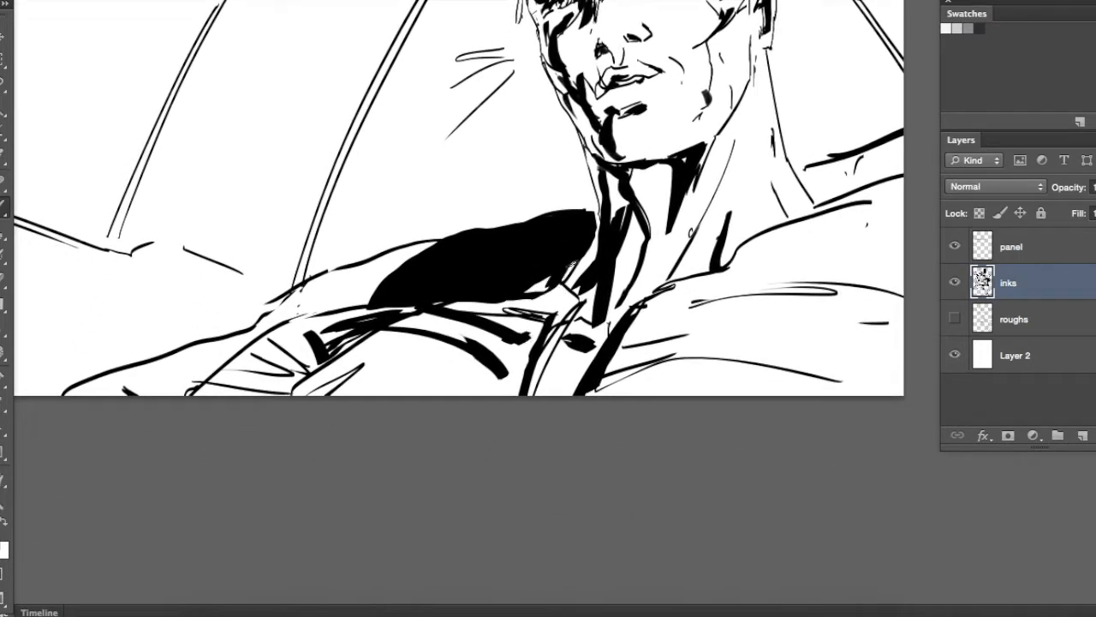
mouse_move(635, 151)
left_mouse_down()
mouse_move(579, 296)
mouse_move(617, 240)
left_mouse_up()
Erase crease highlights into the black shoulder shadow and fill the lower part of the sleeve with black
key("e")
left_click_drag(408, 369, 375, 359)
left_click_drag(409, 378, 364, 369)
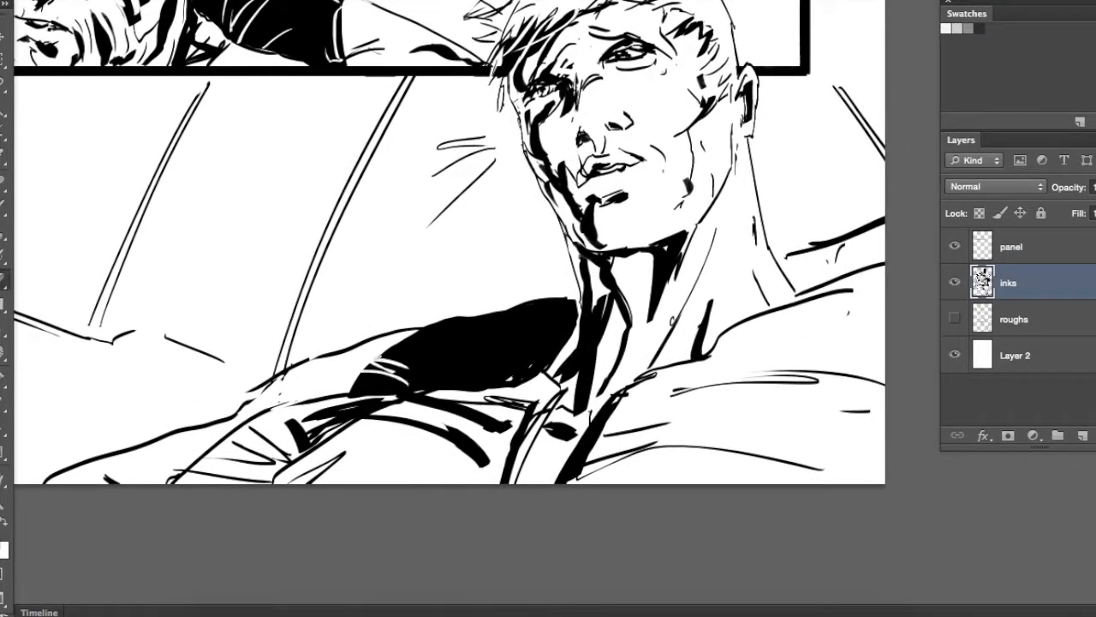
left_click_drag(533, 306, 760, 179)
mouse_move(488, 293)
left_mouse_down()
mouse_move(430, 307)
mouse_move(485, 291)
left_mouse_up()
key("alt+BackSpace")
key("super+d")
Fill the shadow across the young man's chest and below his collar with solid black
key("super+minus")
key("super+minus")
left_click_drag(691, 264, 643, 285)
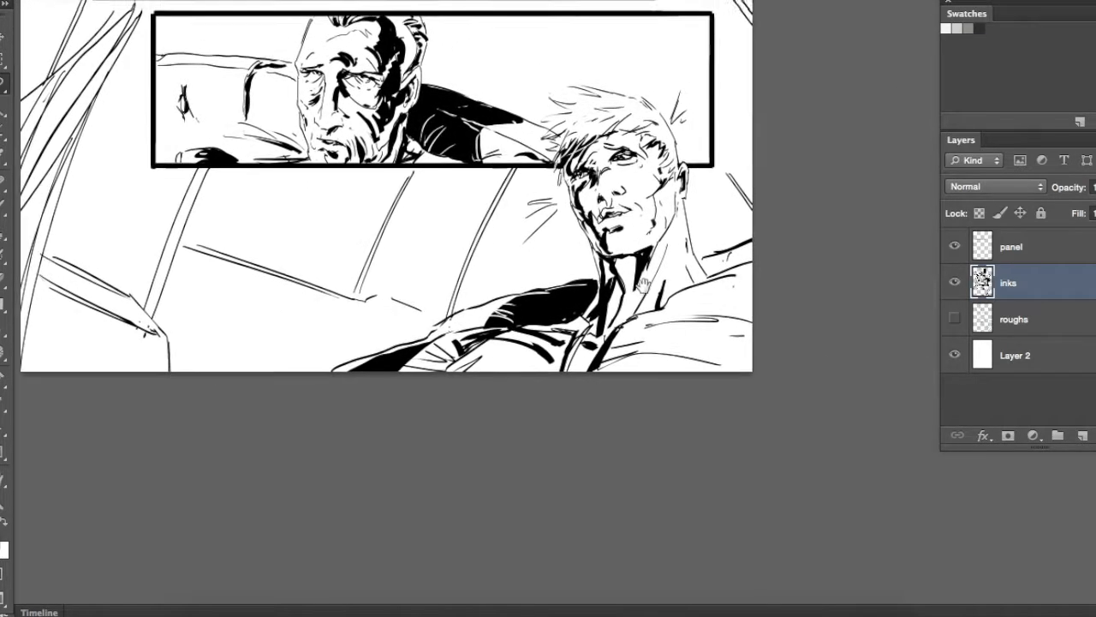
left_click_drag(533, 362, 526, 374)
left_click_drag(726, 291, 620, 349)
key("alt+BackSpace")
key("super+d")
left_click_drag(663, 266, 674, 273)
key("b")
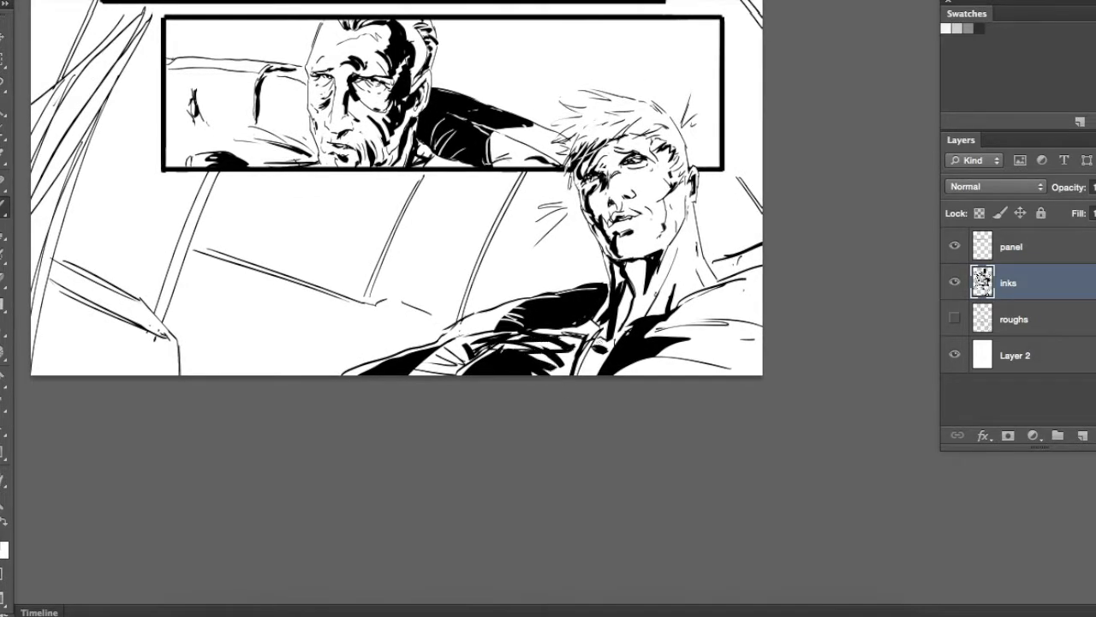
Fill the open area below the couch back in the bottom panel with solid black
mouse_move(608, 302)
left_mouse_down()
mouse_move(632, 377)
mouse_move(765, 350)
left_mouse_up()
key("l")
mouse_move(540, 425)
left_mouse_down()
mouse_move(301, 346)
mouse_move(283, 478)
mouse_move(445, 479)
mouse_move(559, 426)
left_mouse_up()
key("alt+BackSpace")
key("super+d")
Fill the gaps on both sides of the curtain in the bottom panel with solid black
mouse_move(528, 352)
left_mouse_down()
mouse_move(563, 367)
mouse_move(710, 374)
left_mouse_up()
mouse_move(430, 149)
left_mouse_down()
mouse_move(389, 252)
mouse_move(430, 142)
mouse_move(454, 167)
left_mouse_up()
key("alt+BackSpace")
key("super+d")
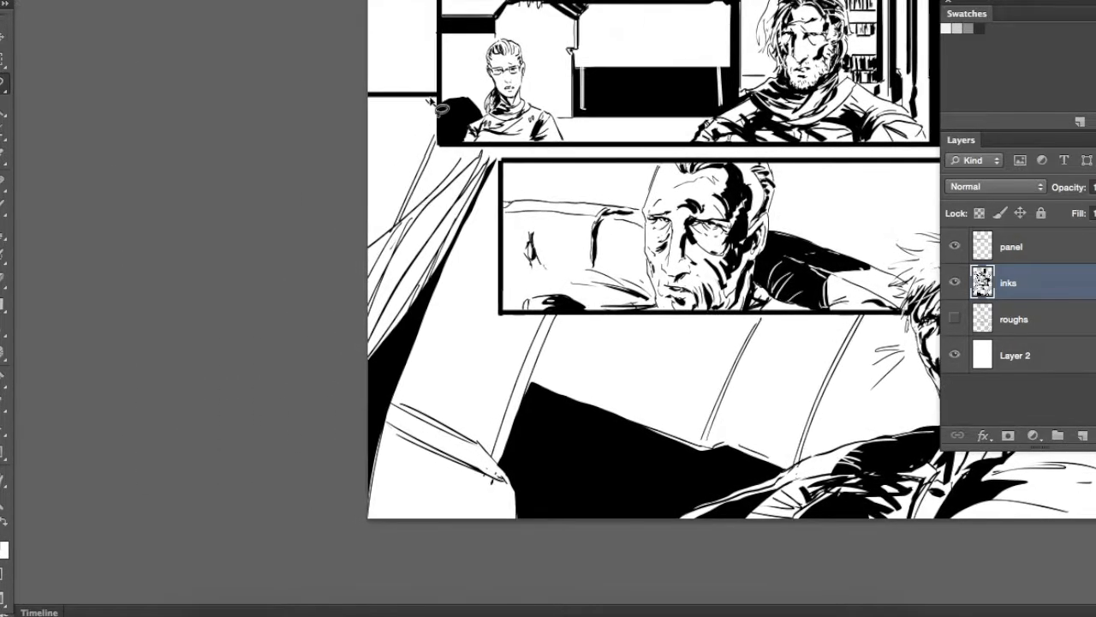
left_click_drag(389, 247, 433, 139)
key("alt+BackSpace")
key("super+d")
Brush tapered black accents along the couch seams and the armrest edges in the bottom panel
left_click_drag(908, 285, 730, 280)
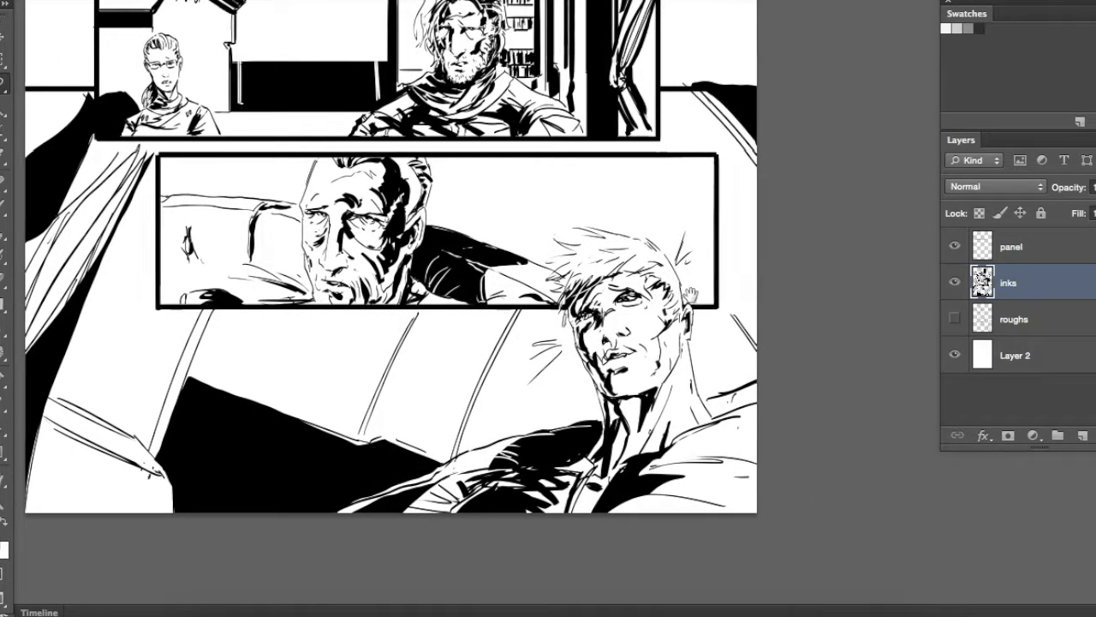
left_click_drag(445, 431, 570, 364)
right_click(529, 250)
key("Return")
mouse_move(532, 252)
left_mouse_down()
mouse_move(467, 374)
mouse_move(583, 322)
left_mouse_up()
left_click_drag(286, 275, 362, 311)
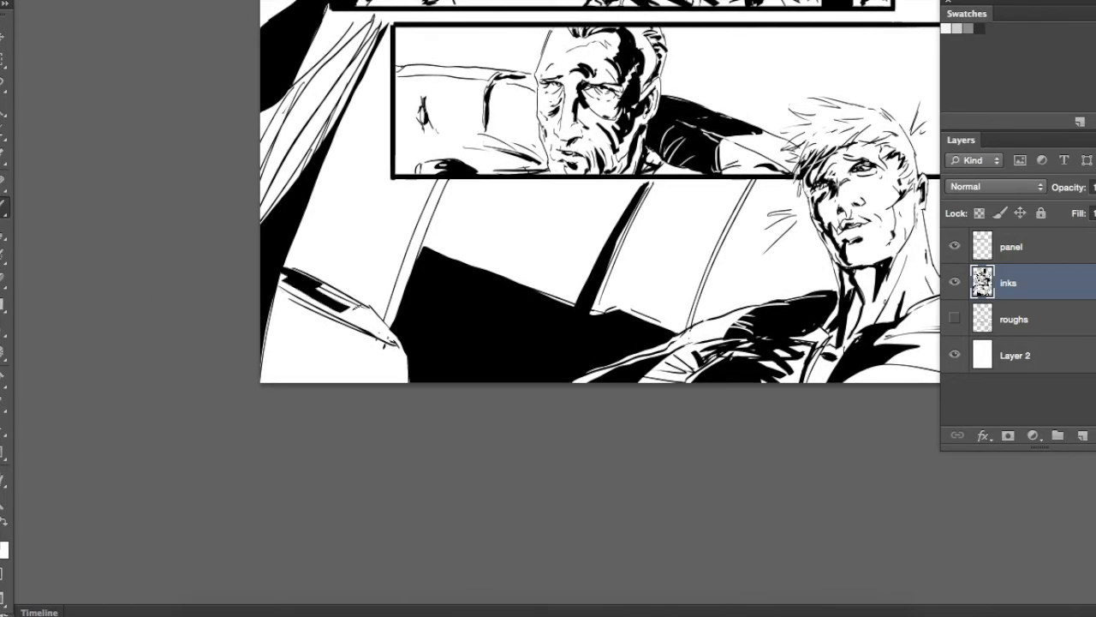
left_click_drag(458, 244, 385, 347)
left_click_drag(300, 413, 334, 334)
left_click_drag(577, 294, 600, 433)
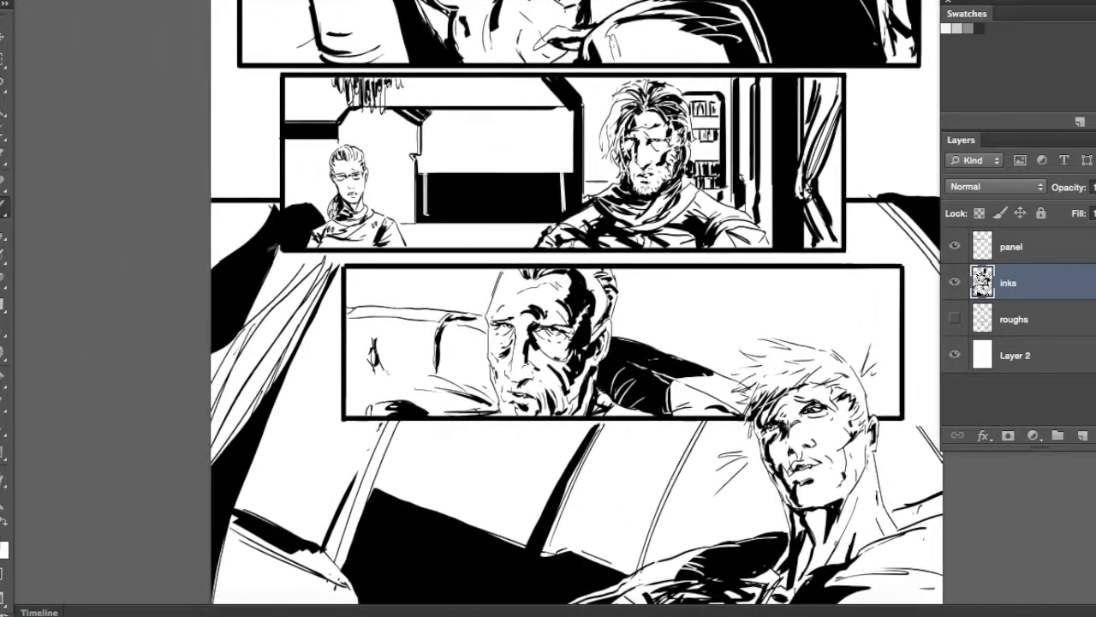
Create a new layer above the inks and select a full-width rectangular band spanning the upper page gutters
key("super+minus")
key("super+minus")
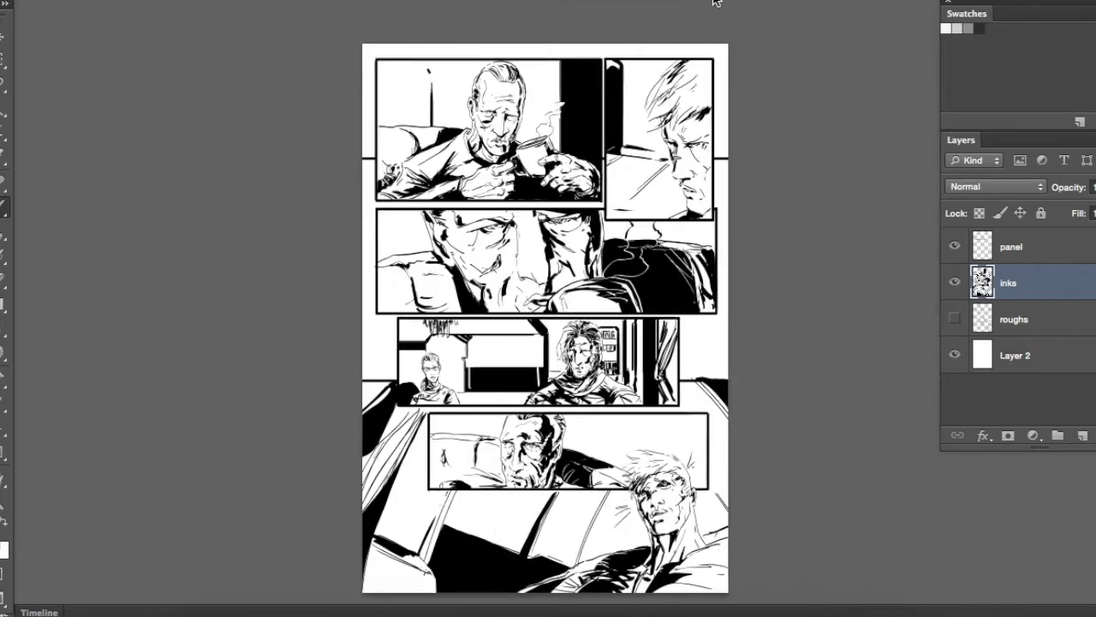
key("super+equal")
key("super+equal")
left_click(1083, 436)
key("m")
key("super+minus")
left_click_drag(302, 103, 847, 401)
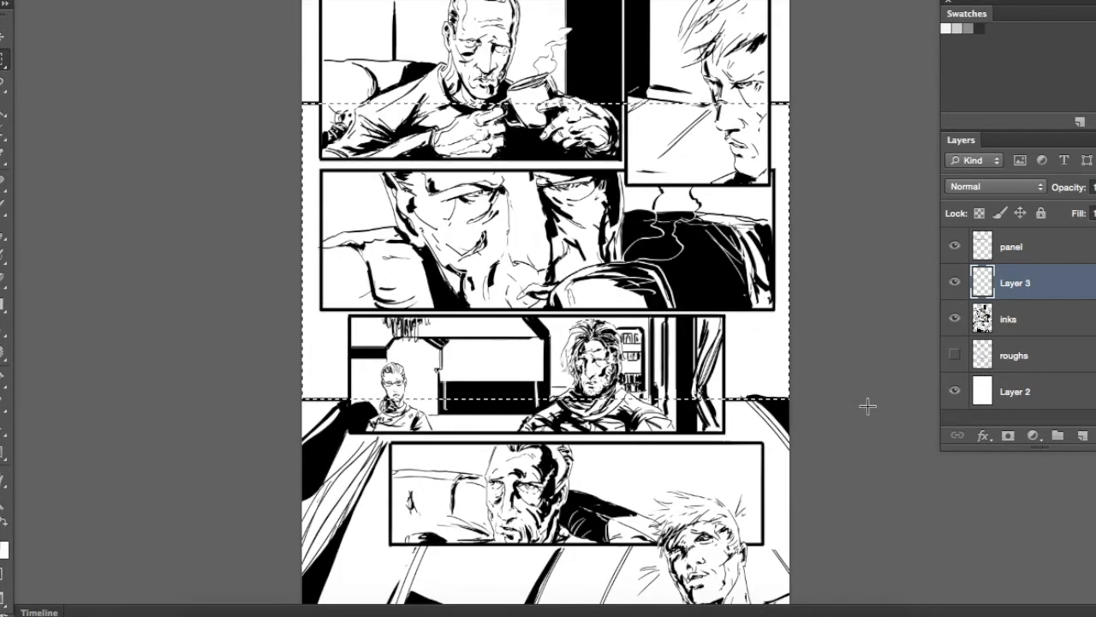
Subtract the four upper panels from the selection and fill the remaining gutter area with black
key("super+equal")
left_click_drag(251, 317, 814, 467)
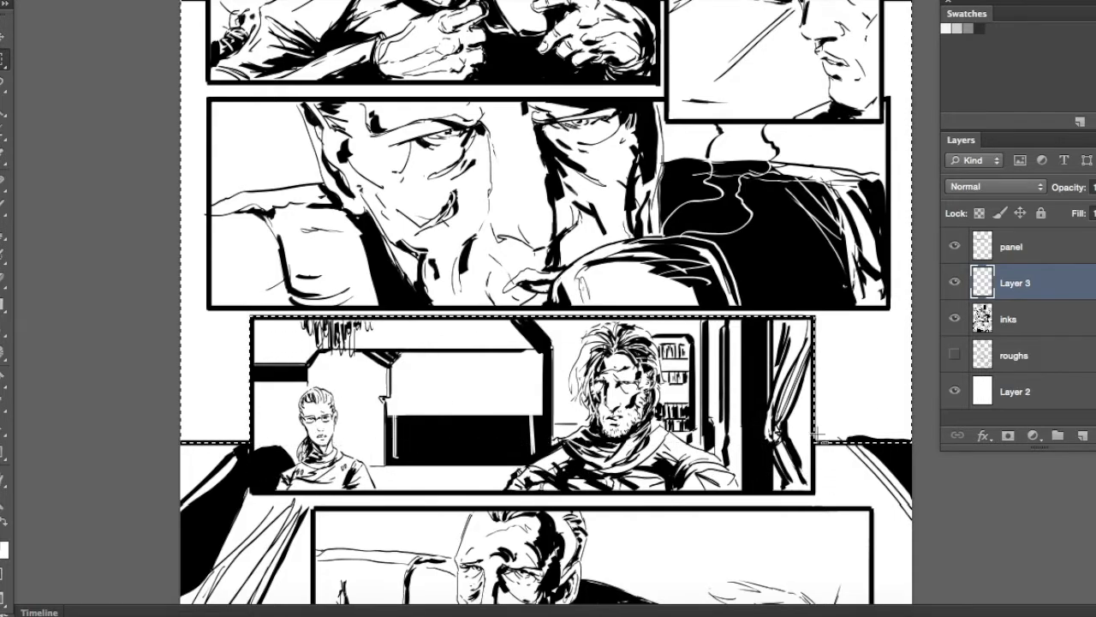
left_click_drag(208, 101, 890, 306)
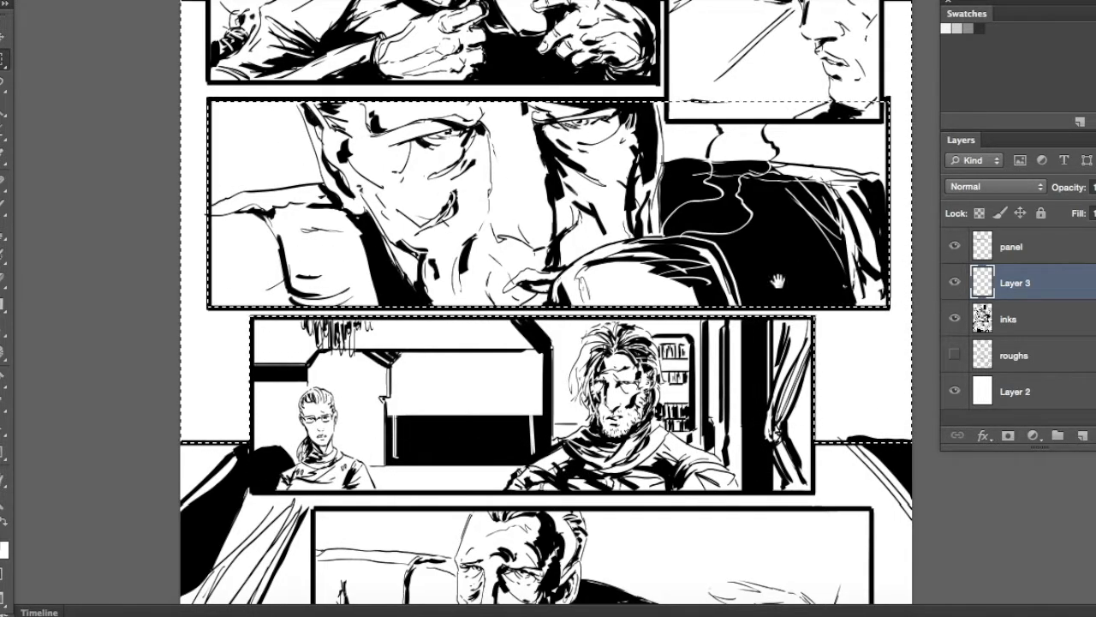
scroll(779, 257, "up", 5)
left_click_drag(667, 16, 878, 337)
left_click_drag(208, 20, 656, 299)
key("alt+BackSpace")
key("super+d")
left_click_drag(663, 378, 642, 244)
key("super+0")
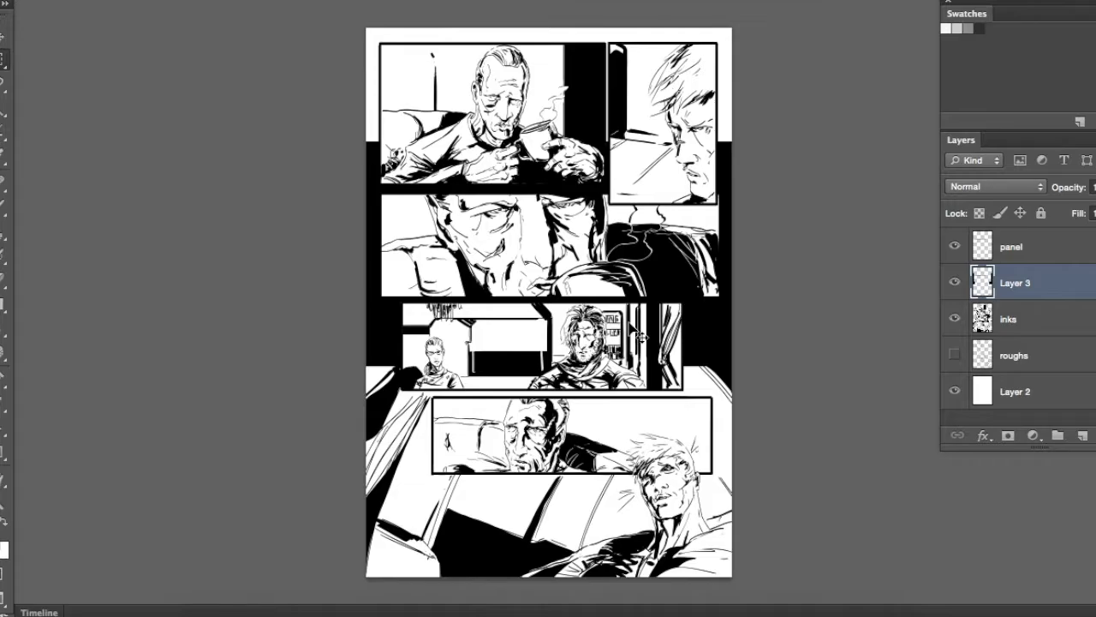
Adjust the brush and thicken the outer contours of the older man's head and the couch arm in the fourth panel
key("super+plus")
key("super+plus")
key("super+plus")
key("super+plus")
right_click(581, 242)
left_click_drag(786, 444, 786, 465)
left_click(625, 440)
mouse_move(407, 520)
left_mouse_down()
mouse_move(580, 286)
mouse_move(653, 234)
left_mouse_up()
key("super+plus")
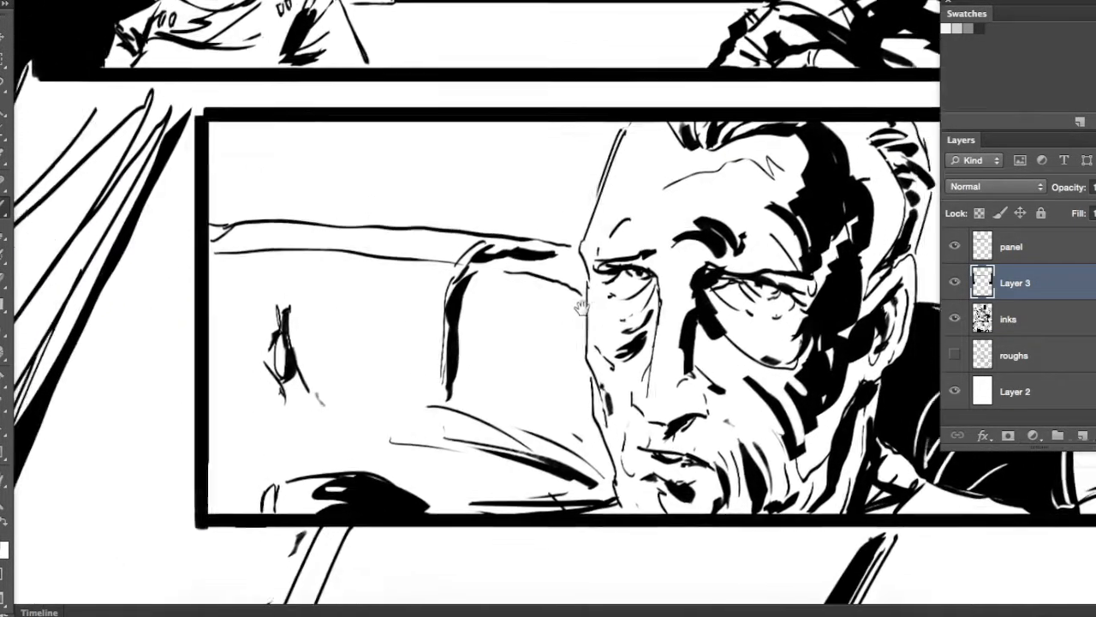
left_click_drag(561, 102, 530, 184)
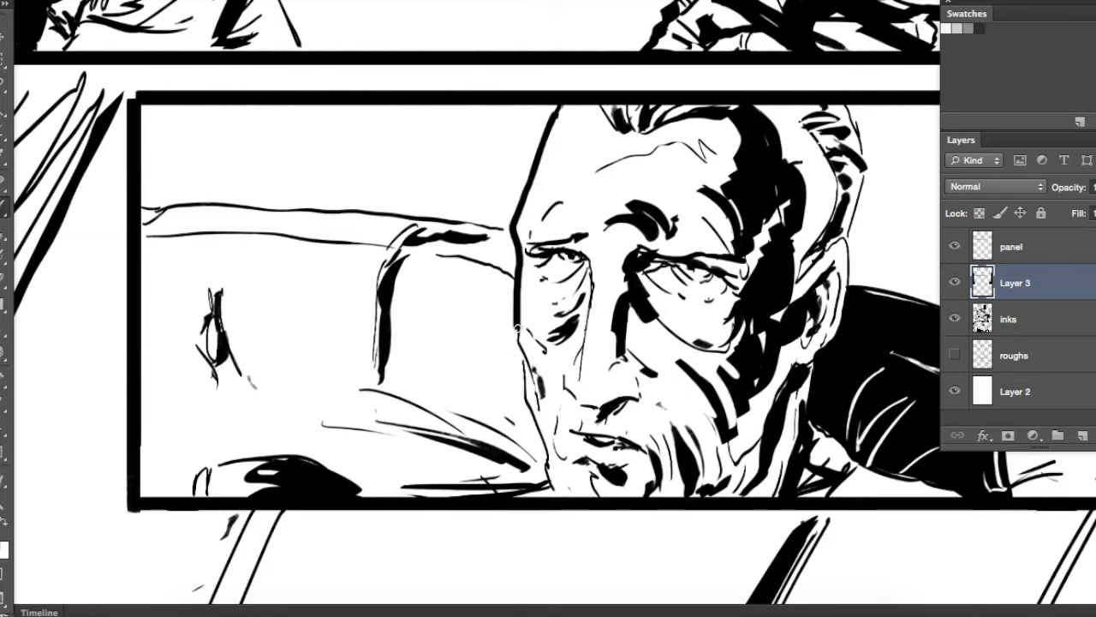
mouse_move(457, 488)
left_mouse_down()
mouse_move(368, 493)
mouse_move(348, 481)
mouse_move(609, 351)
left_mouse_up()
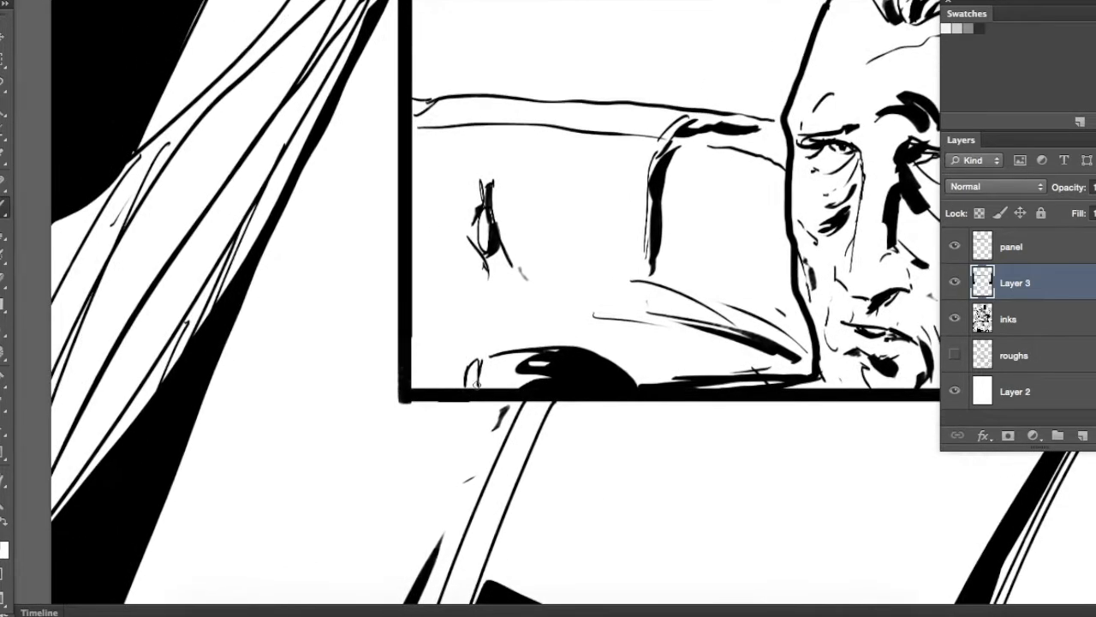
left_click_drag(634, 372, 198, 471)
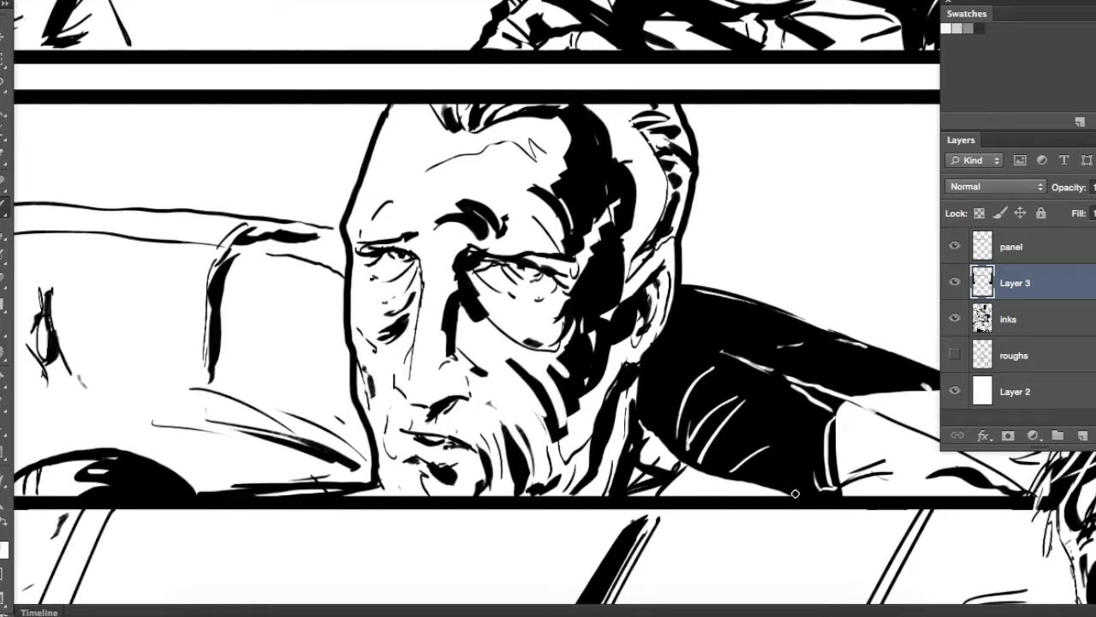
left_click_drag(781, 292, 679, 511)
Thicken the outer contours of the young man's face, ear, neck and shoulders in the bottom panel
left_click_drag(762, 130, 677, 193)
left_click_drag(642, 245, 487, 178)
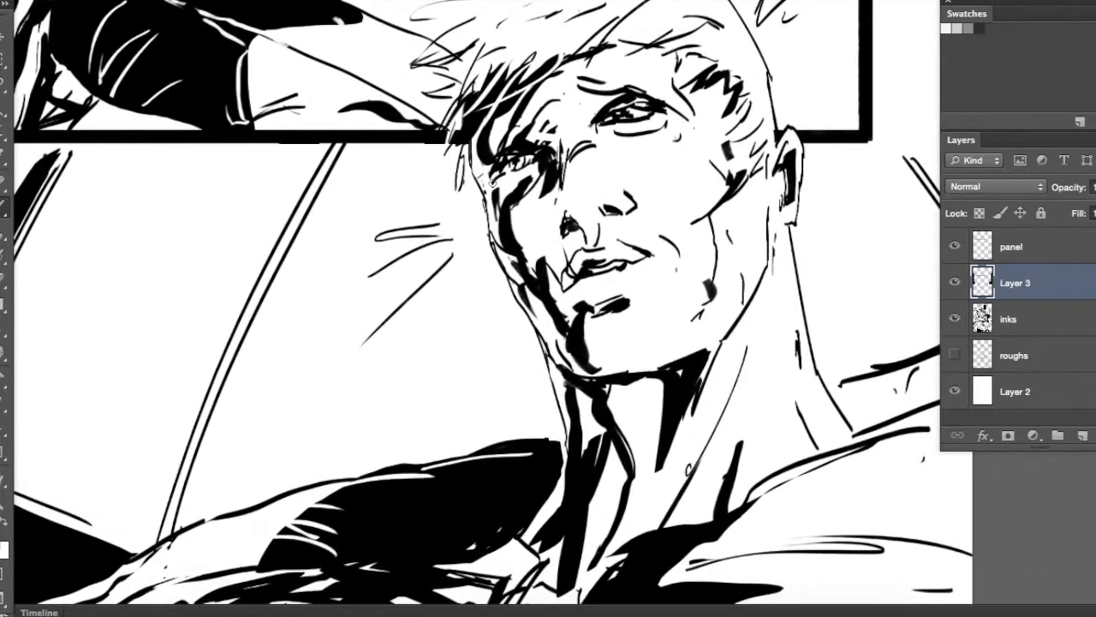
mouse_move(468, 142)
left_mouse_down()
mouse_move(462, 203)
mouse_move(479, 190)
mouse_move(501, 268)
mouse_move(491, 246)
mouse_move(545, 360)
mouse_move(550, 413)
left_mouse_up()
mouse_move(775, 186)
left_mouse_down()
mouse_move(812, 338)
mouse_move(734, 288)
mouse_move(668, 189)
mouse_move(677, 343)
mouse_move(635, 205)
mouse_move(638, 65)
left_mouse_up()
left_click_drag(690, 355, 742, 332)
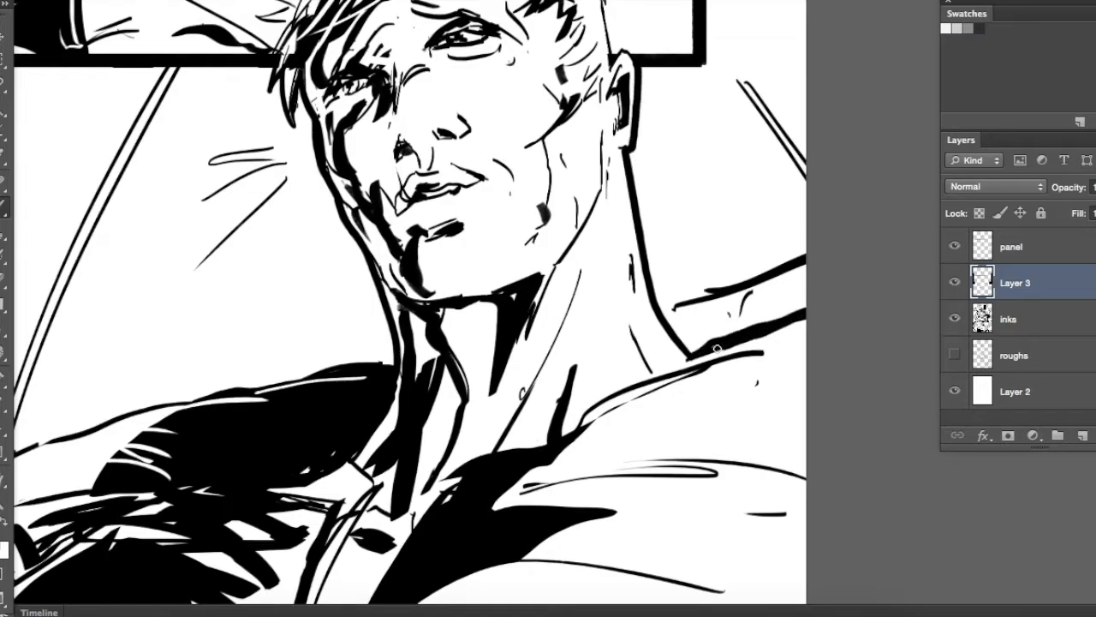
Thicken the outline of the young man's head and trace heavier contours around his hair tufts
scroll(613, 223, "up", 5)
mouse_move(533, 116)
left_mouse_down()
mouse_move(605, 226)
mouse_move(611, 285)
left_mouse_up()
mouse_move(384, 77)
left_mouse_down()
mouse_move(438, 61)
mouse_move(658, 106)
left_mouse_up()
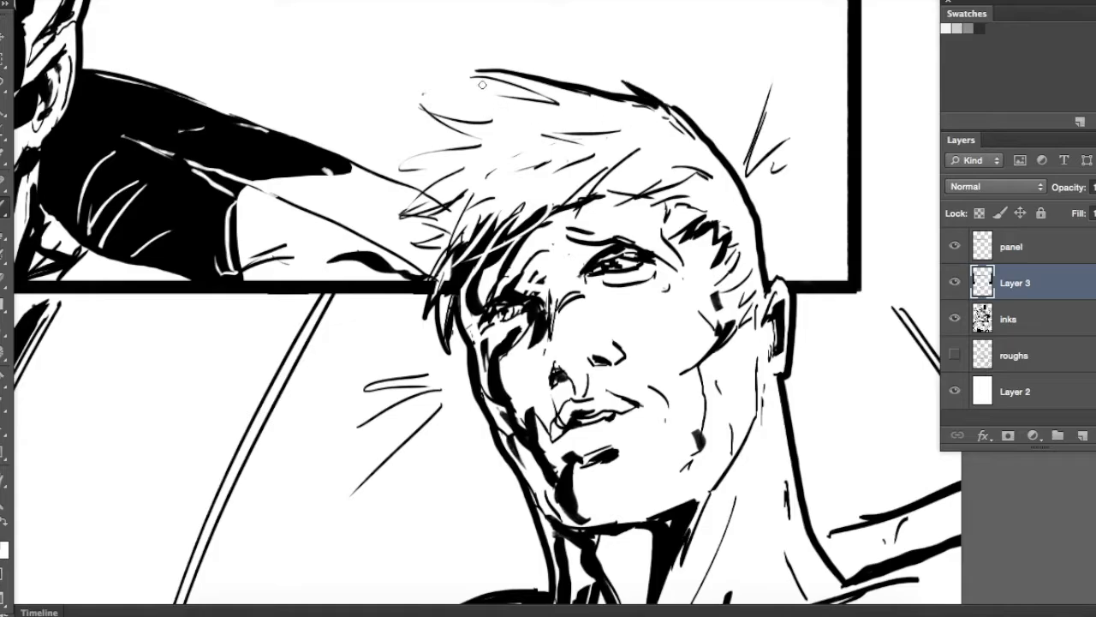
left_click_drag(471, 77, 555, 104)
left_click_drag(465, 101, 501, 114)
mouse_move(501, 114)
left_mouse_down()
mouse_move(431, 113)
mouse_move(495, 151)
left_mouse_up()
mouse_move(495, 151)
left_mouse_down()
mouse_move(417, 180)
mouse_move(474, 208)
left_mouse_up()
Thicken the outer edge of the older man's head down to the couch top in the second panel's close-up
mouse_move(411, 220)
left_mouse_down()
mouse_move(482, 197)
mouse_move(432, 154)
mouse_move(402, 171)
mouse_move(617, 319)
mouse_move(622, 561)
left_mouse_up()
key("super+minus")
key("super+minus")
left_click_drag(168, 47, 355, 255)
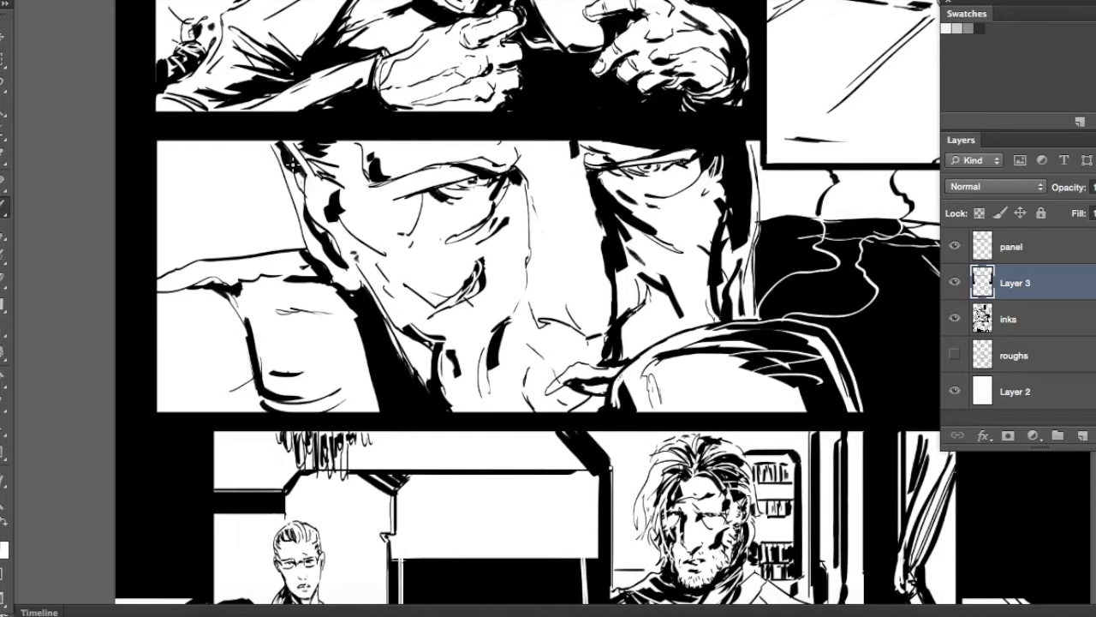
key("super+plus")
key("super+plus")
left_click_drag(531, 269, 785, 427)
left_click_drag(241, 134, 321, 351)
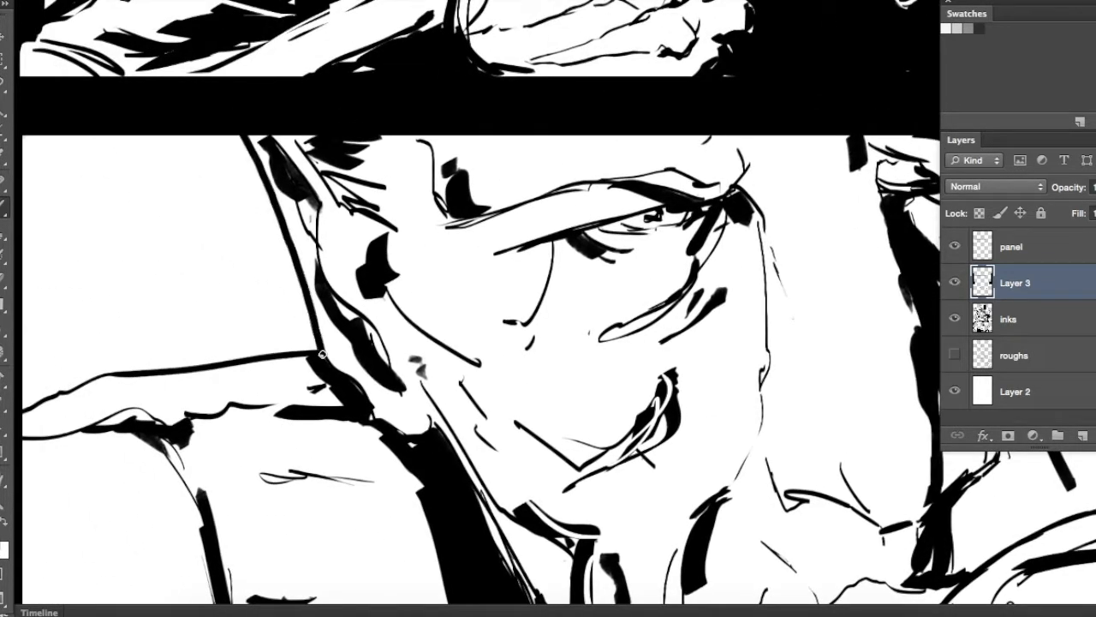
Thicken the close-up's neck line, the far edge of the face and the curved contour of the foreground hand
left_click_drag(420, 335, 342, 8)
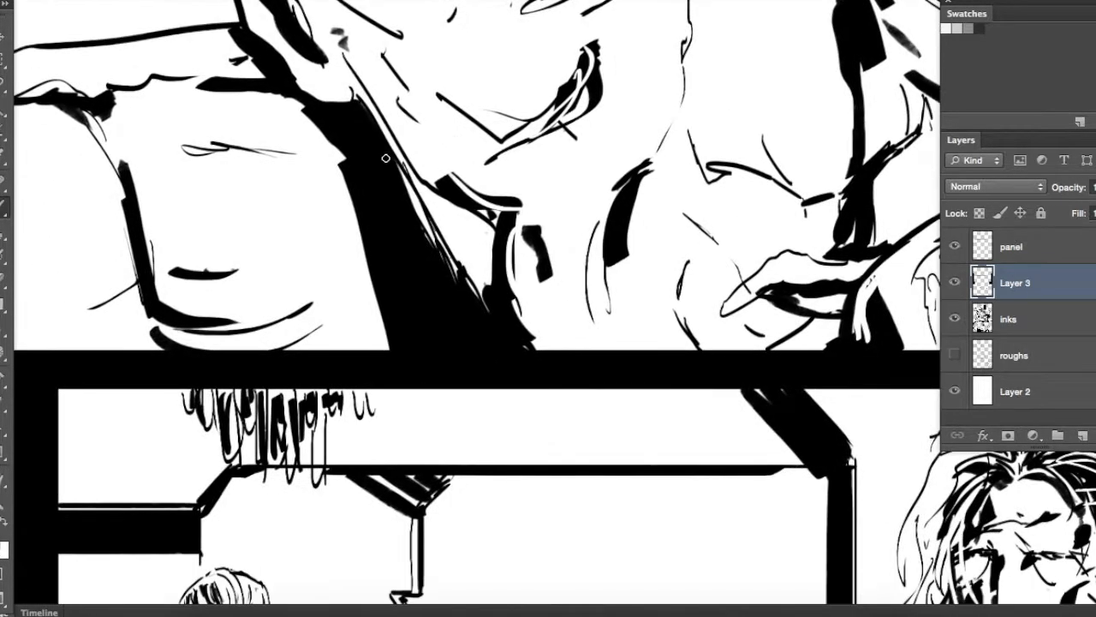
left_click_drag(585, 237, 56, 528)
mouse_move(601, 97)
left_mouse_down()
mouse_move(623, 206)
mouse_move(612, 454)
left_mouse_up()
key("super+z")
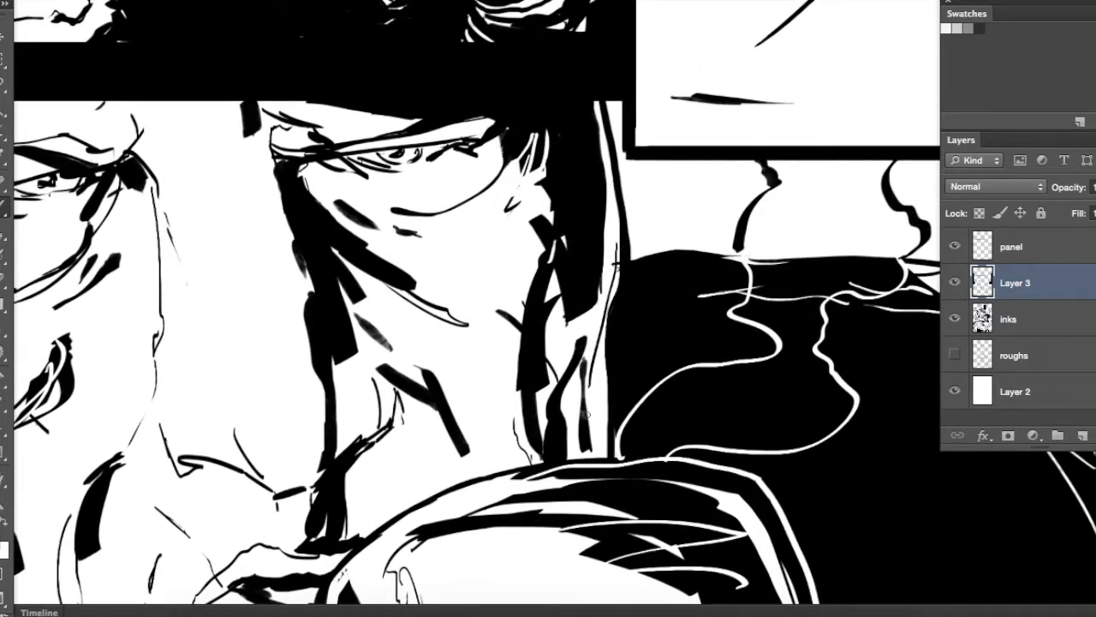
left_click_drag(586, 415, 646, 145)
mouse_move(367, 373)
left_mouse_down()
mouse_move(387, 299)
mouse_move(451, 244)
mouse_move(521, 205)
mouse_move(625, 189)
mouse_move(528, 209)
left_mouse_up()
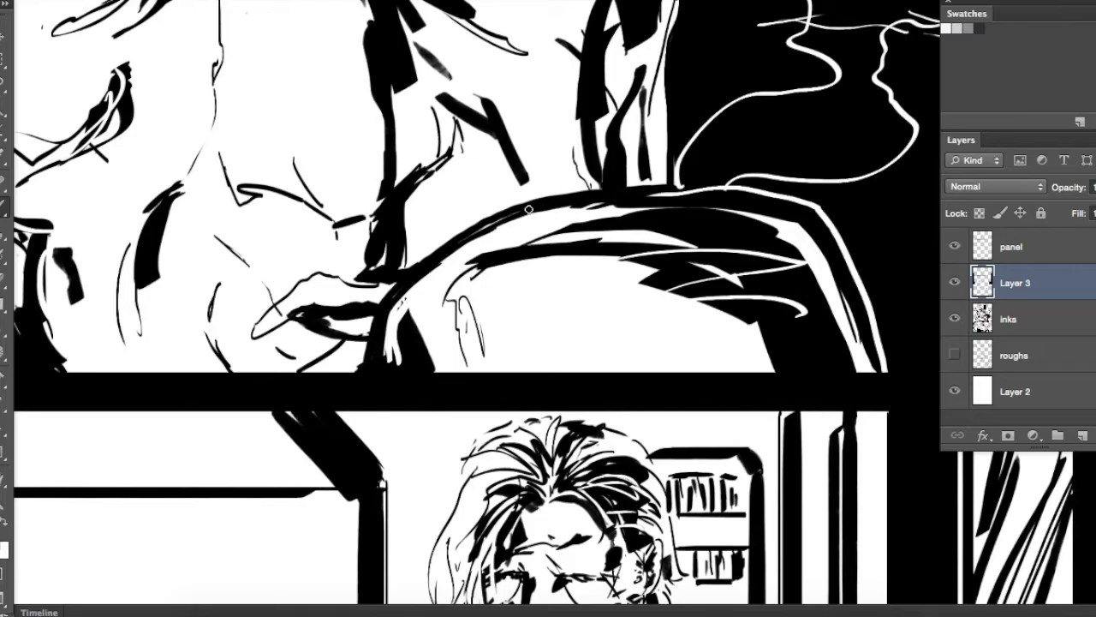
Set the brush size to 8 and thicken the young man's profile from nose to chin in the upper inset panel
key("super+minus")
key("super+minus")
mouse_move(649, 210)
left_mouse_down()
mouse_move(661, 240)
mouse_move(668, 500)
left_mouse_up()
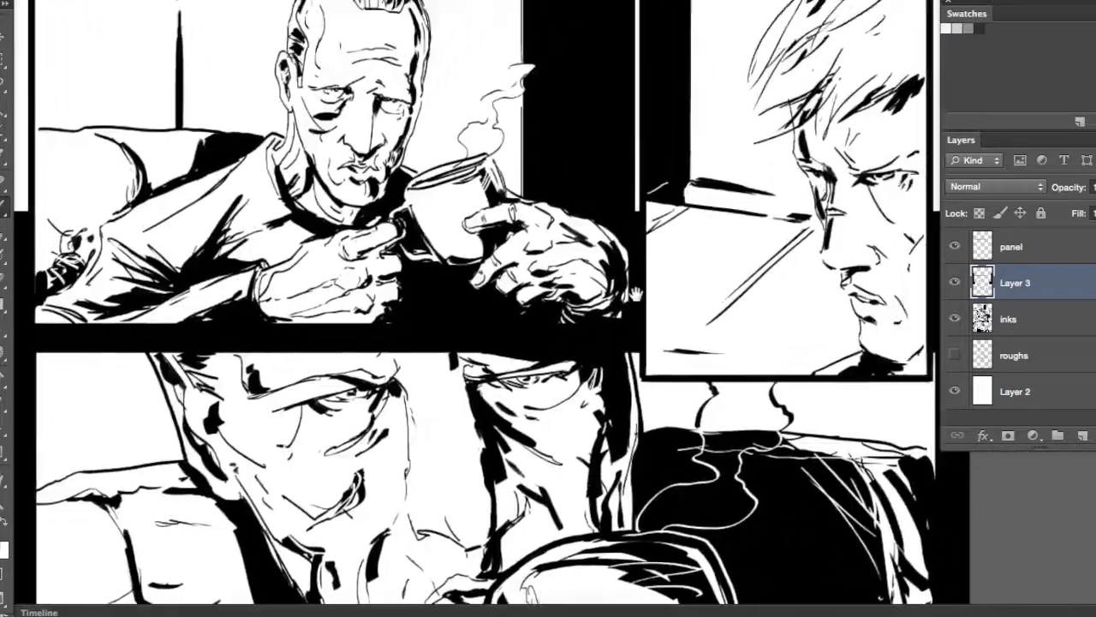
left_click_drag(631, 297, 379, 375)
key("super+equal")
key("super+equal")
right_click(582, 242)
left_click_drag(752, 262, 722, 257)
type("8")
key("Return")
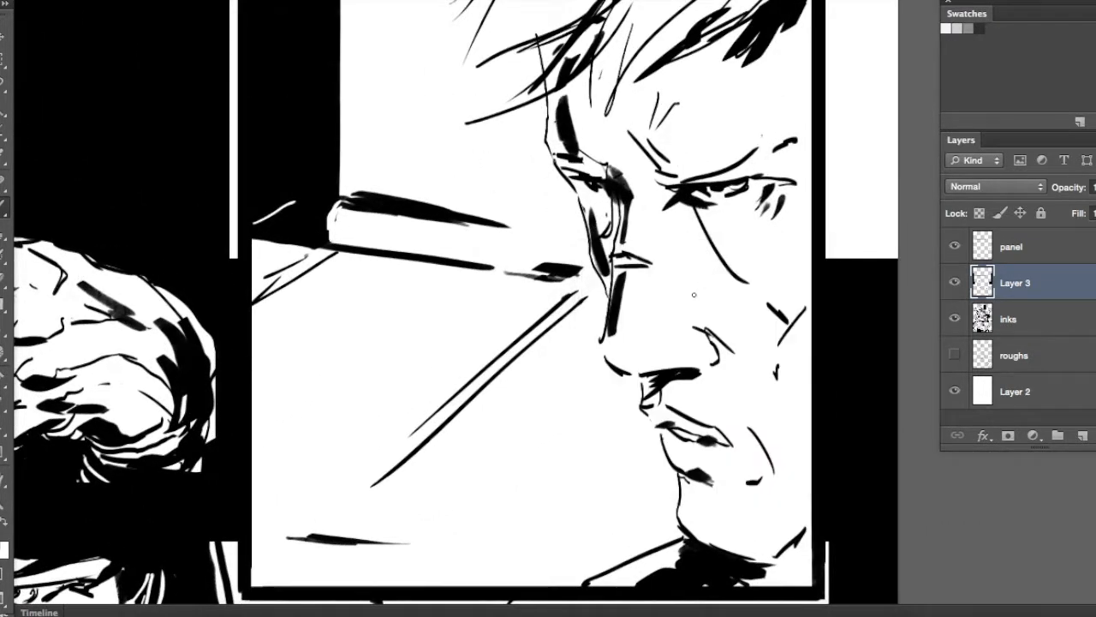
left_click_drag(625, 537, 583, 490)
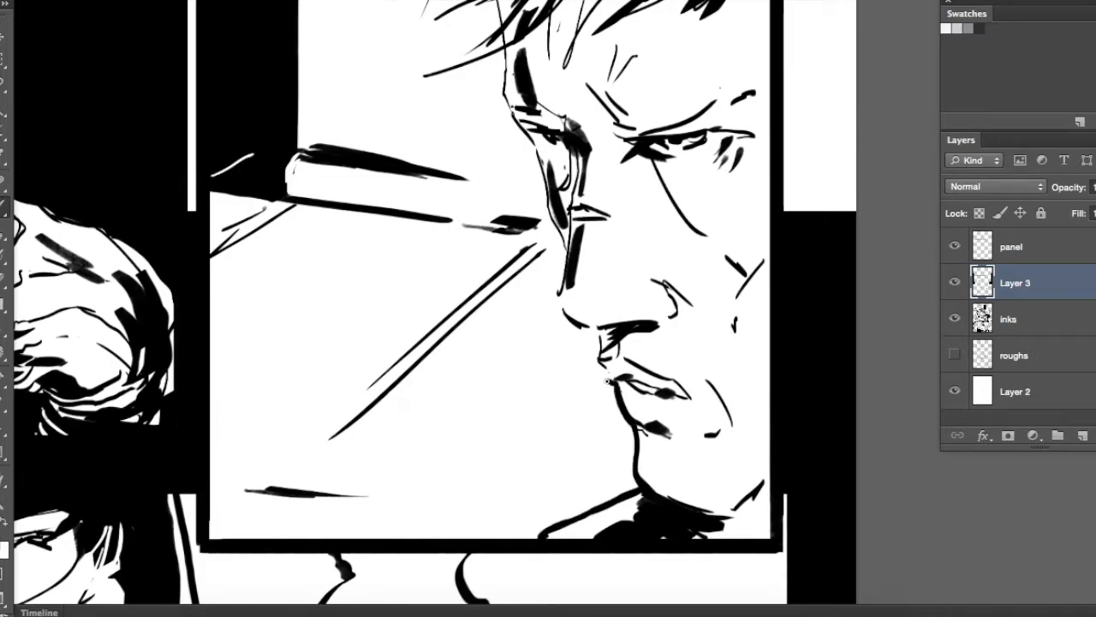
left_click_drag(559, 295, 525, 355)
left_click_drag(560, 389, 504, 244)
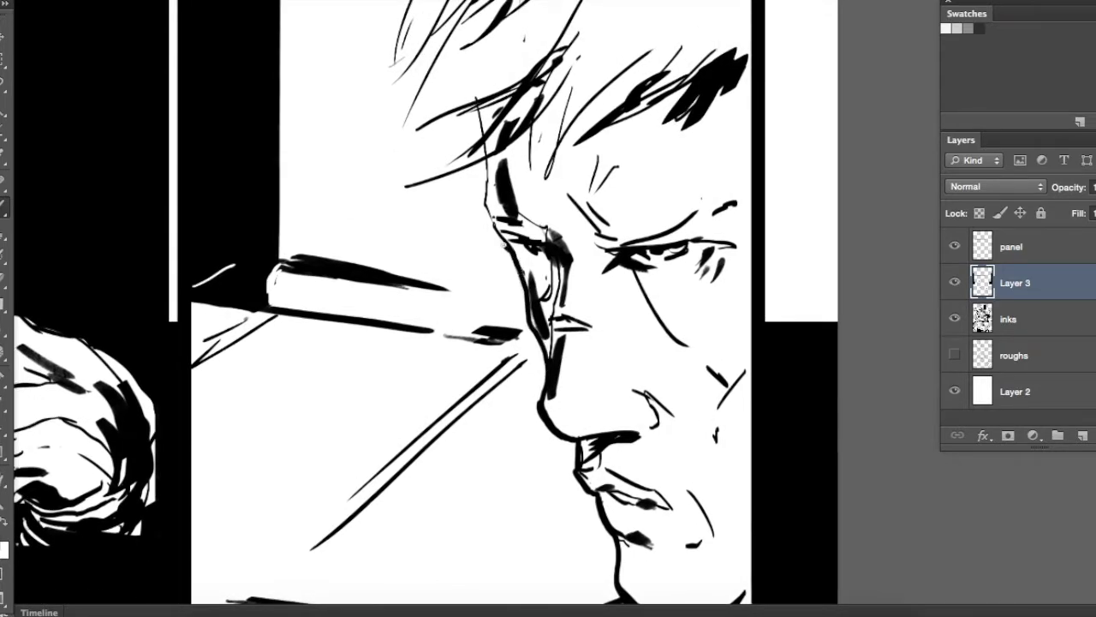
Thicken the young man's brow contour and the outer edges of his hair tufts in the upper inset panel
left_click_drag(488, 185, 486, 161)
left_click_drag(522, 171, 573, 259)
left_click_drag(600, 60, 597, 149)
mouse_move(596, 2)
left_mouse_down()
mouse_move(516, 71)
mouse_move(574, 36)
left_mouse_up()
mouse_move(571, 37)
left_mouse_down()
mouse_move(495, 116)
mouse_move(443, 261)
mouse_move(496, 159)
left_mouse_up()
left_click_drag(496, 161, 467, 239)
left_click_drag(515, 183, 442, 264)
left_click_drag(504, 194, 449, 328)
left_click_drag(525, 262, 454, 327)
scroll(493, 188, "down", 3)
left_click_drag(561, 158, 454, 254)
left_click_drag(581, 117, 462, 436)
left_click_drag(507, 186, 370, 292)
Thicken the underside of the young man's chin and his jawline out to the upper inset panel's border
key("super+minus")
key("super+minus")
mouse_move(565, 536)
left_mouse_down()
mouse_move(631, 314)
mouse_move(624, 303)
left_mouse_up()
key("super+plus")
key("super+plus")
left_click_drag(815, 365, 627, 126)
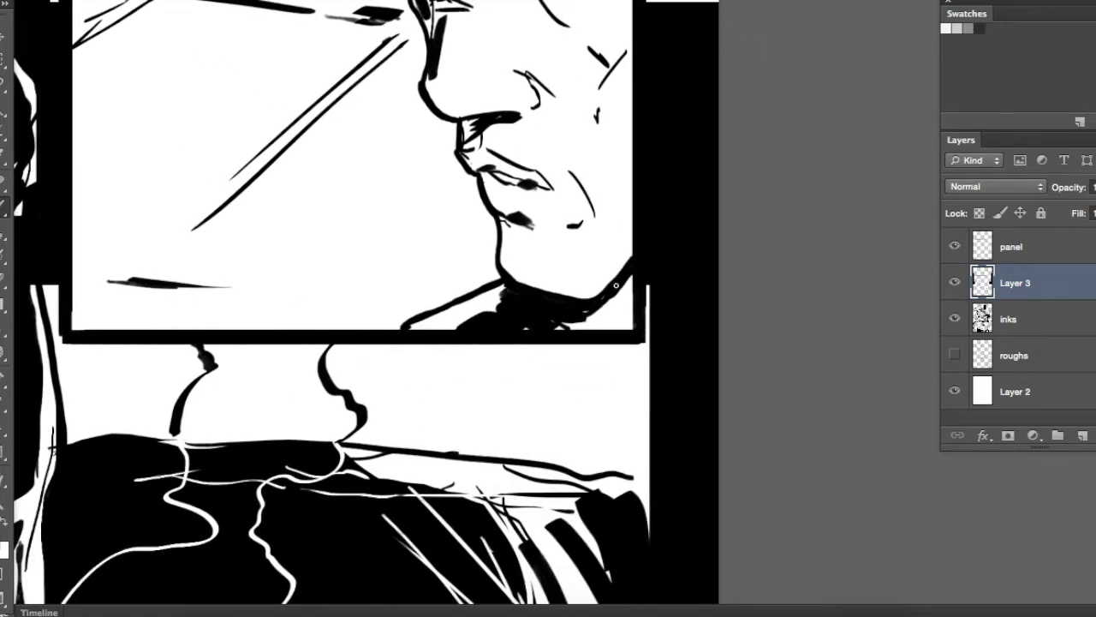
Thicken the rim and handle of the mug held by the older man in the first panel
left_click_drag(372, 141, 497, 394)
left_click_drag(73, 315, 579, 372)
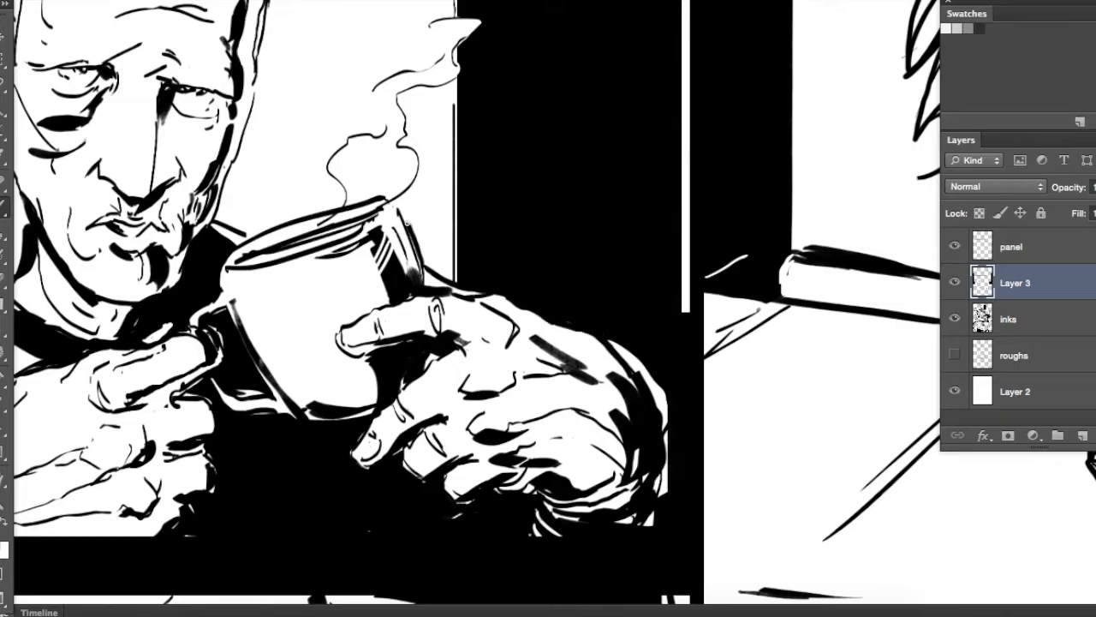
left_click_drag(423, 275, 598, 198)
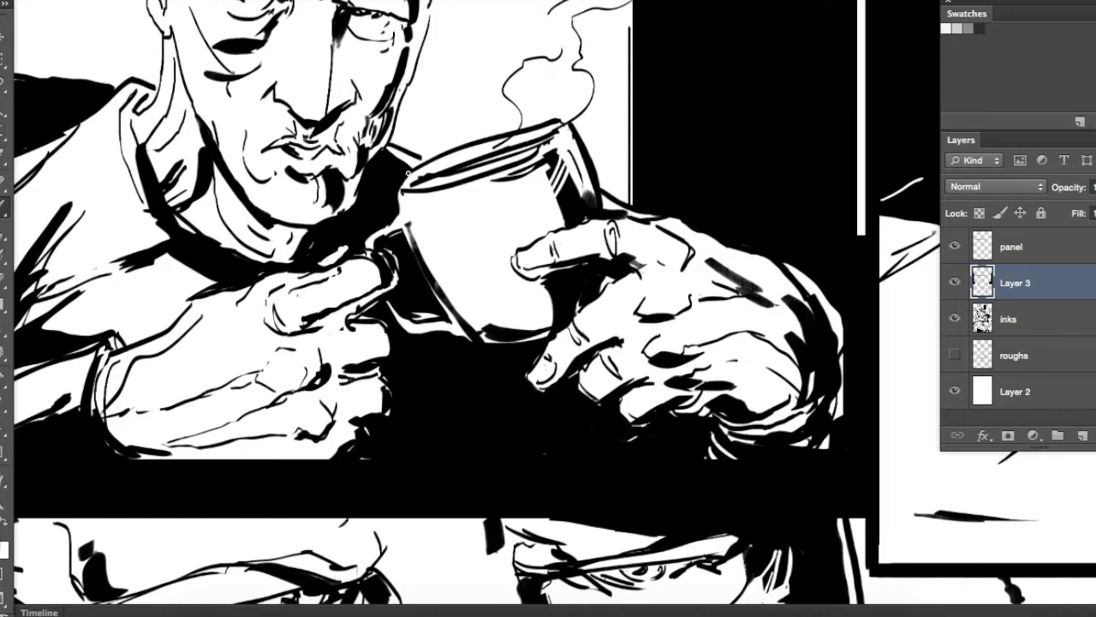
key("super+z")
mouse_move(448, 151)
left_mouse_down()
mouse_move(502, 130)
mouse_move(572, 125)
left_mouse_up()
left_click_drag(533, 313, 588, 484)
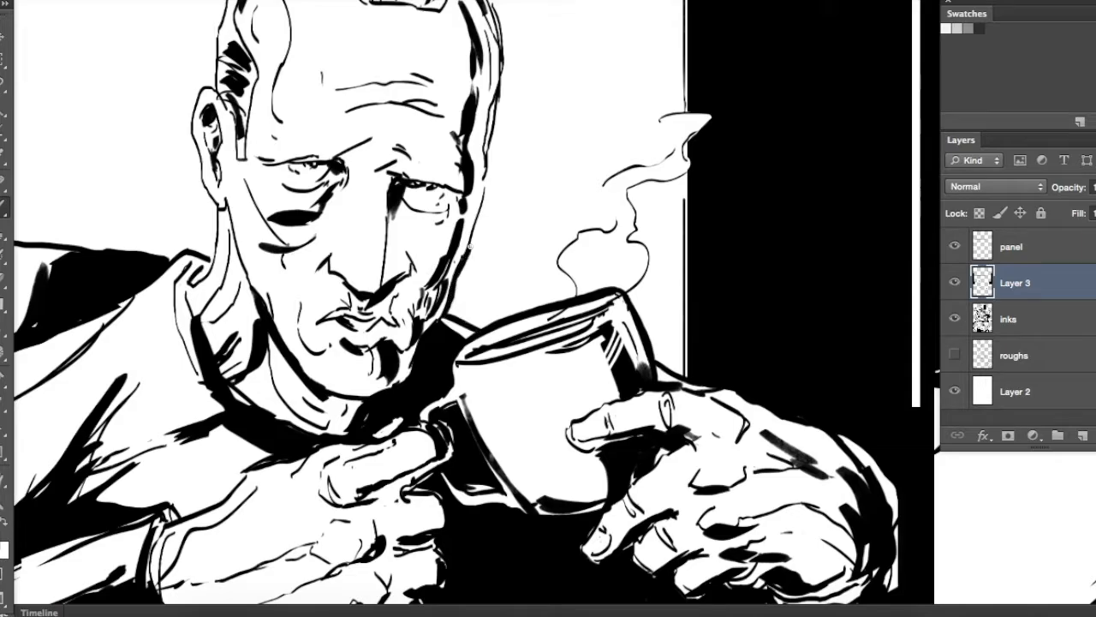
Thicken the outer contour of the older man's head in the first panel, including the far side, ear and crown
left_click_drag(517, 62, 538, 176)
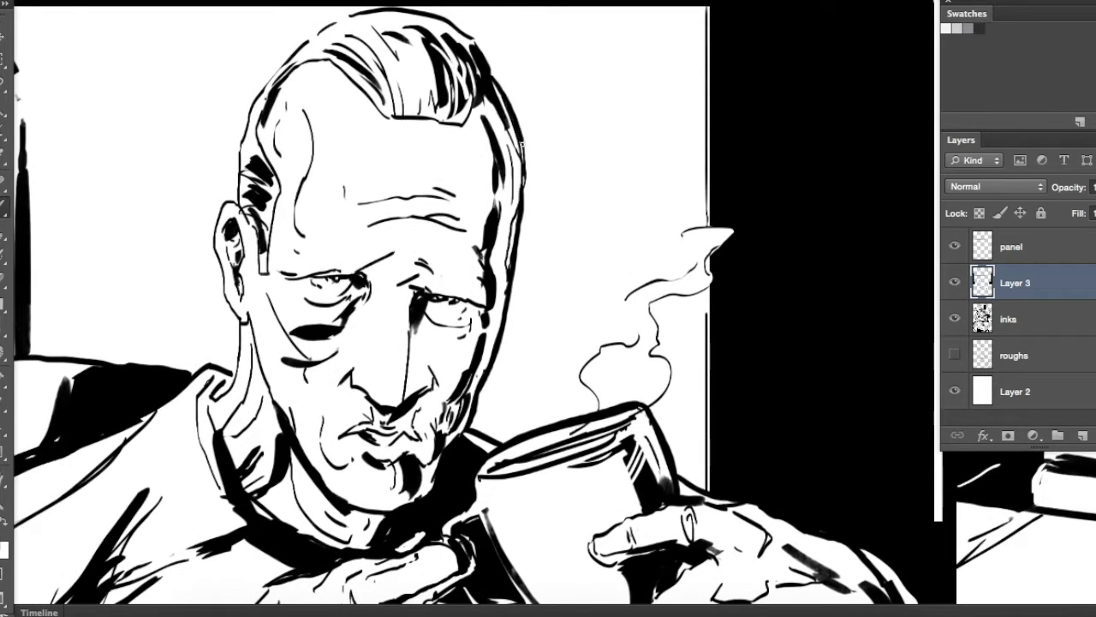
left_click_drag(276, 267, 464, 231)
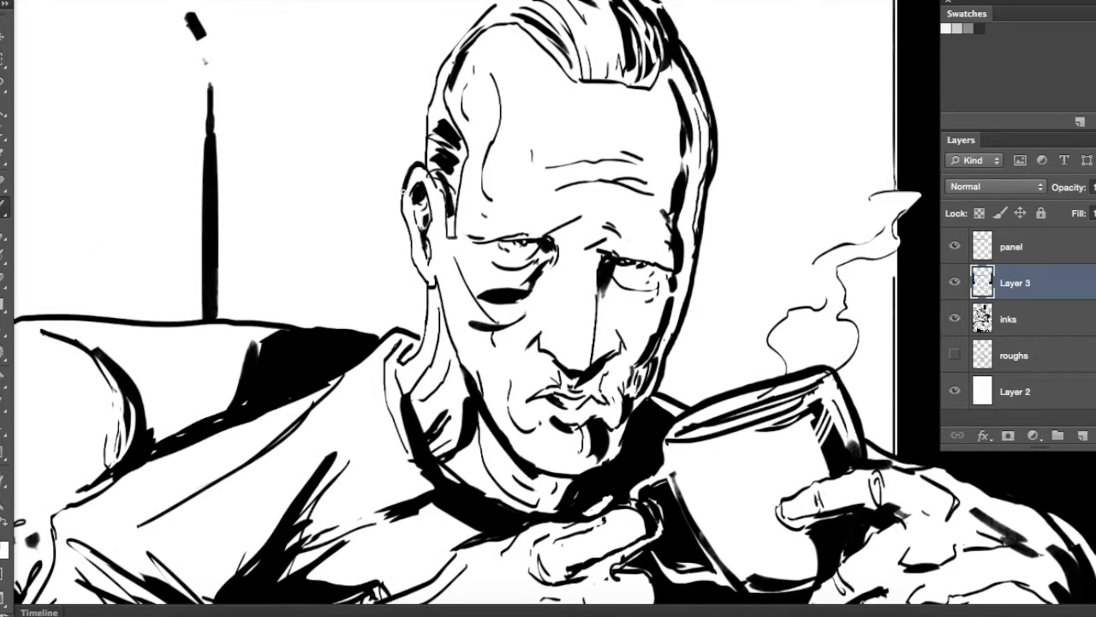
left_click_drag(465, 167, 458, 270)
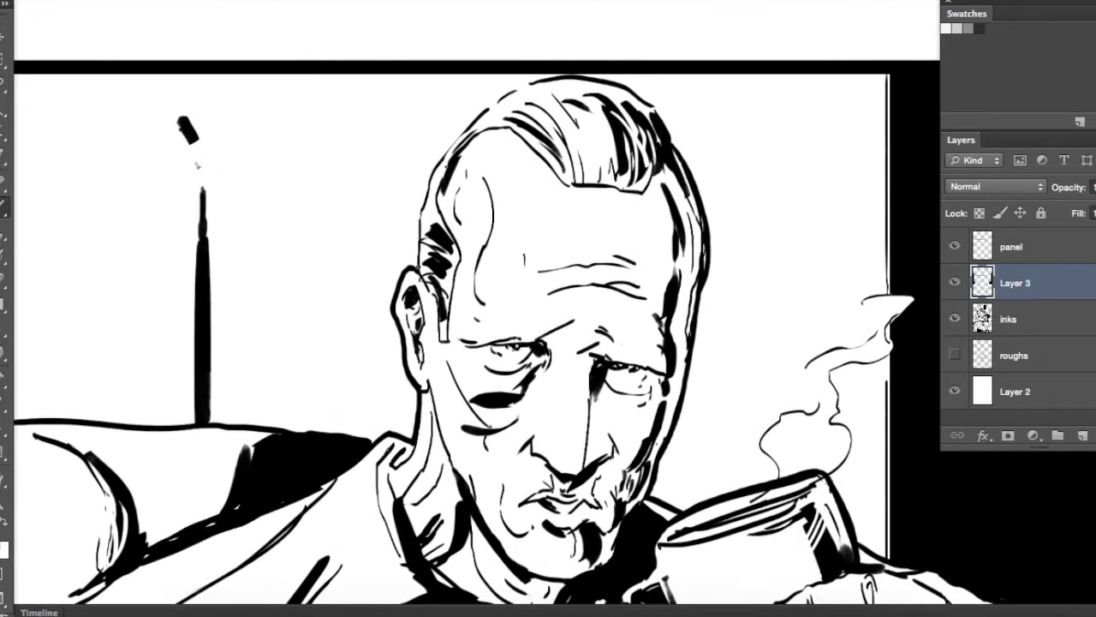
mouse_move(427, 202)
left_mouse_down()
mouse_move(473, 114)
mouse_move(554, 77)
left_mouse_up()
left_click_drag(558, 76, 443, 72)
left_click_drag(548, 116, 563, 141)
Thicken the older man's shoulder and sleeve outline and the upper contour of his hand in front of the mug
left_click_drag(481, 296, 881, 2)
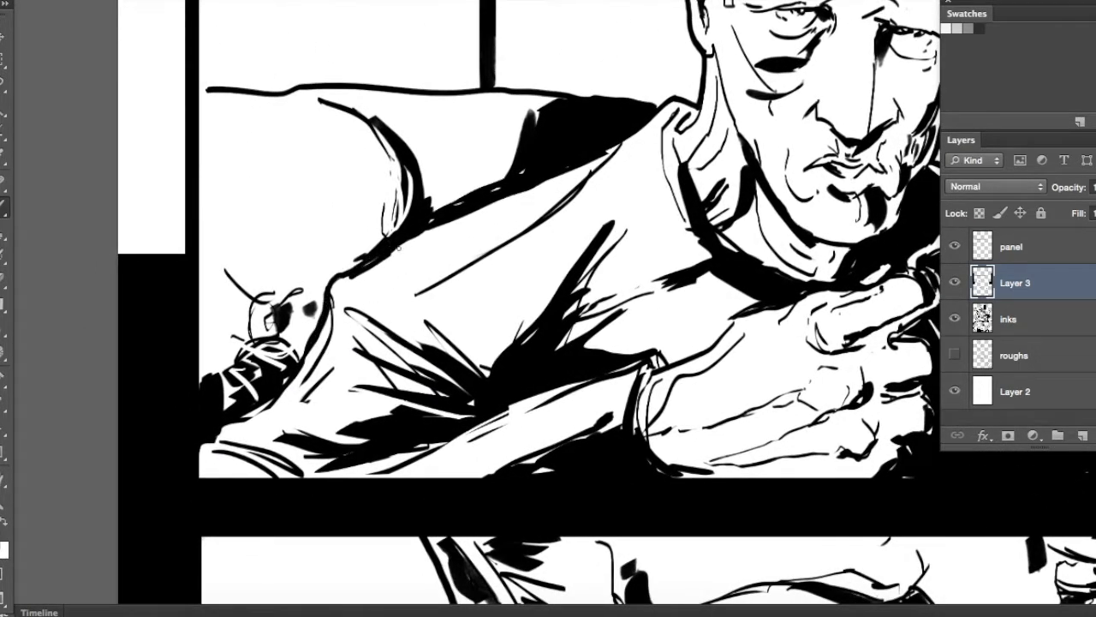
key("super+z")
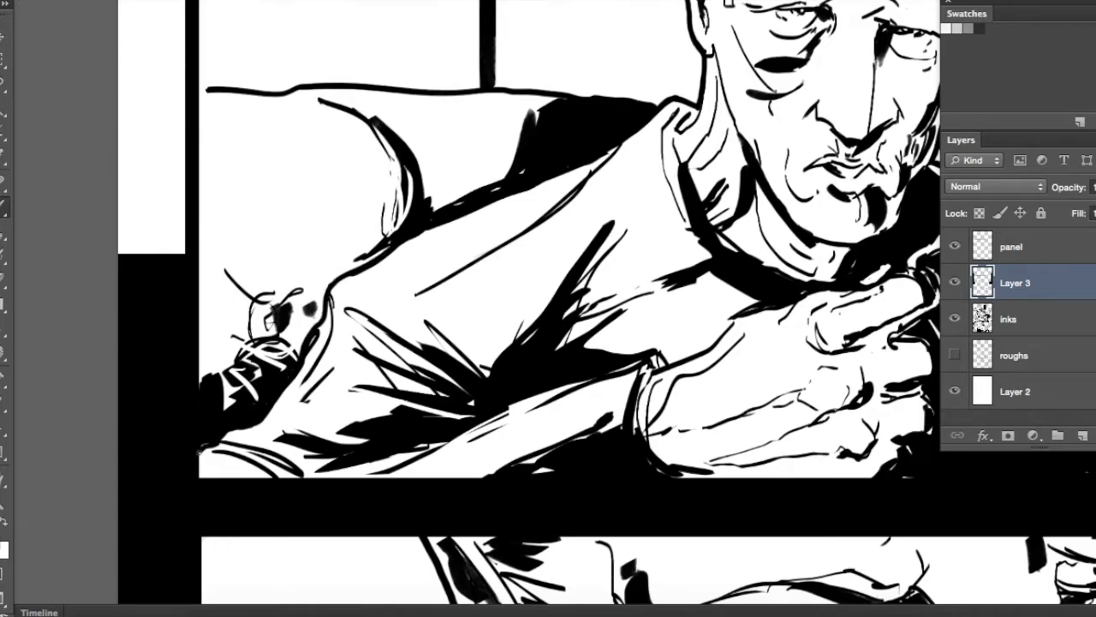
left_click_drag(571, 268, 468, 343)
left_click_drag(614, 365, 515, 291)
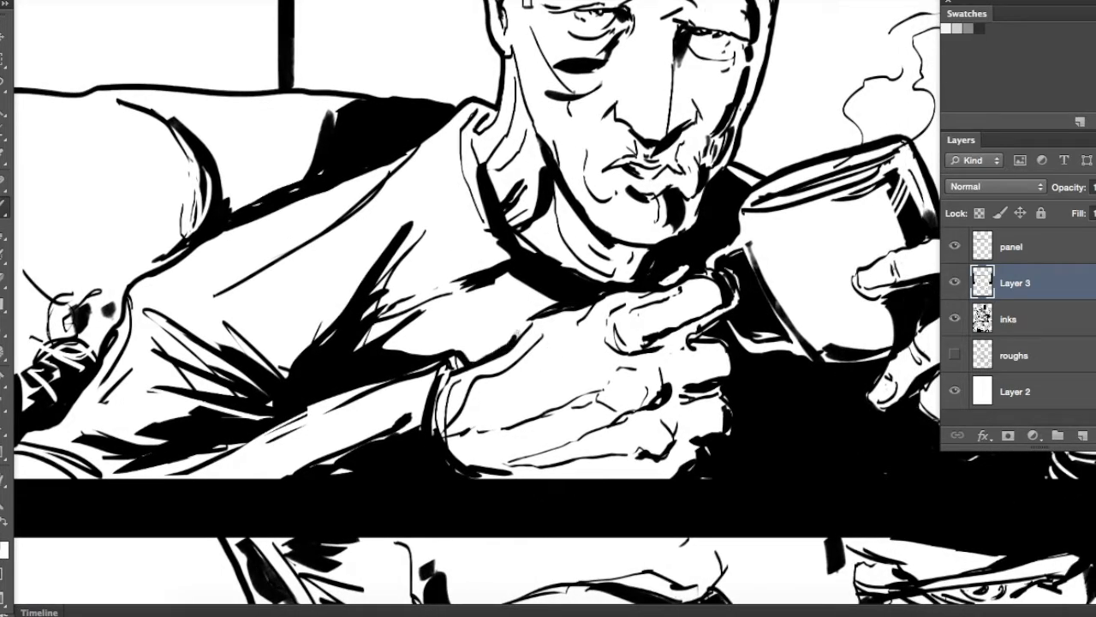
left_click_drag(589, 293, 552, 402)
left_click_drag(429, 231, 440, 298)
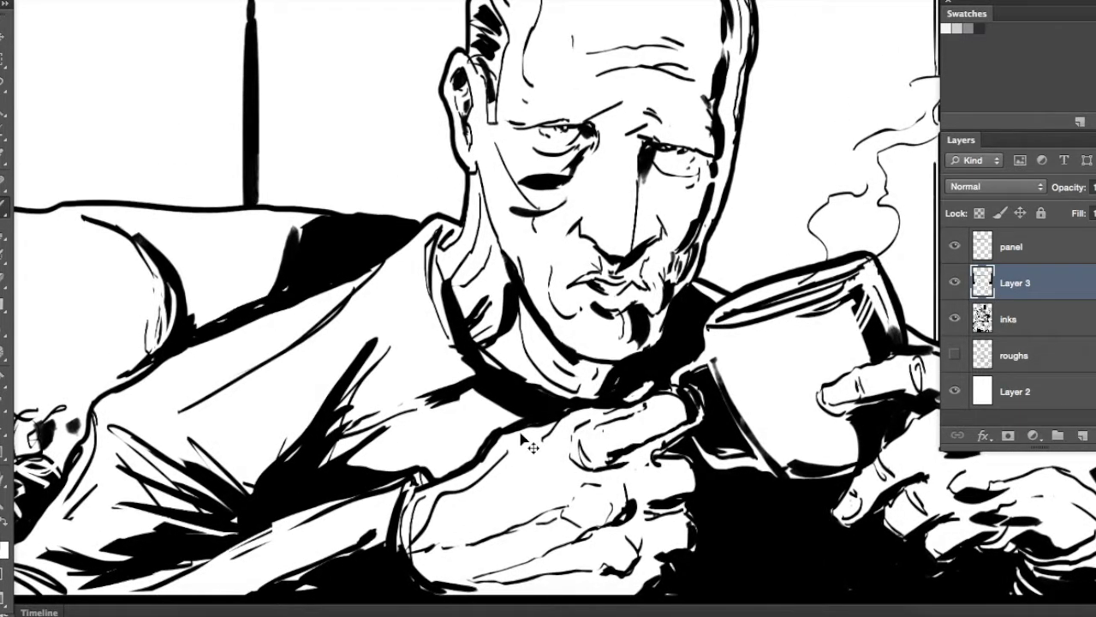
Thicken the outer contour of the woman's head, neck and shoulders in the third-row panel
key("super+minus")
key("super+minus")
key("super+minus")
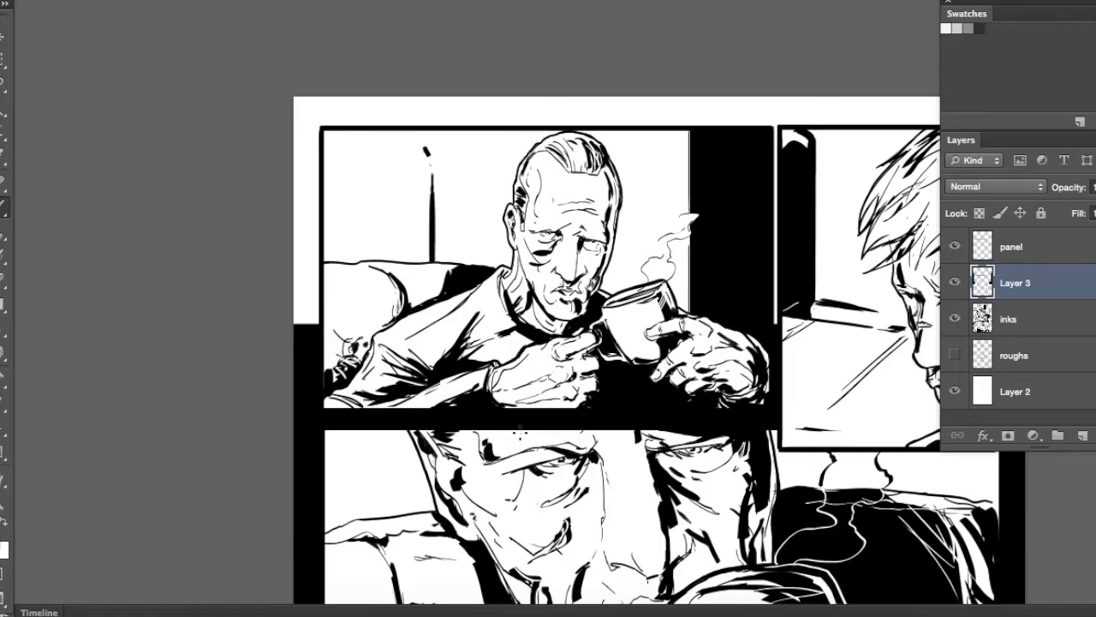
left_click_drag(632, 372, 477, 57)
left_click_drag(667, 428, 637, 271)
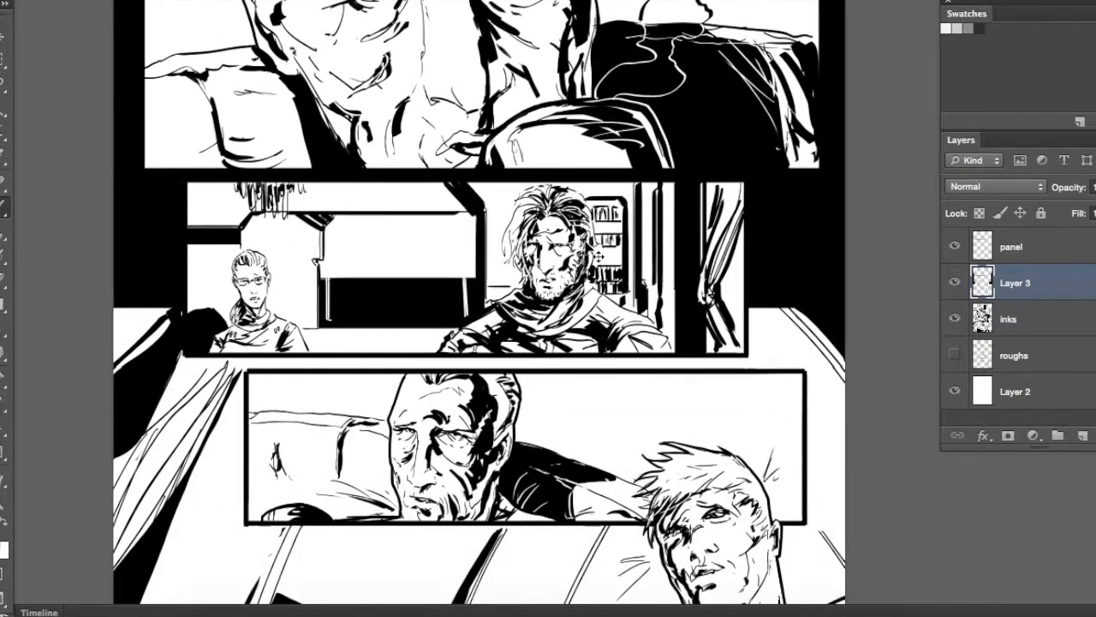
key("super+plus")
key("super+plus")
key("super+plus")
left_click_drag(87, 285, 641, 322)
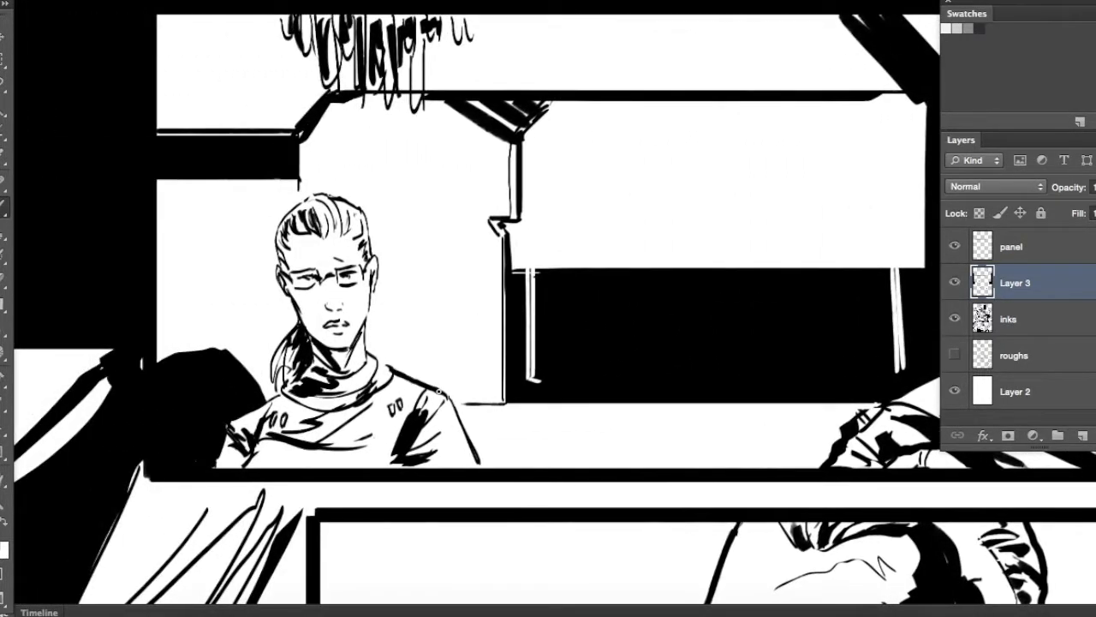
left_click_drag(423, 339, 588, 290)
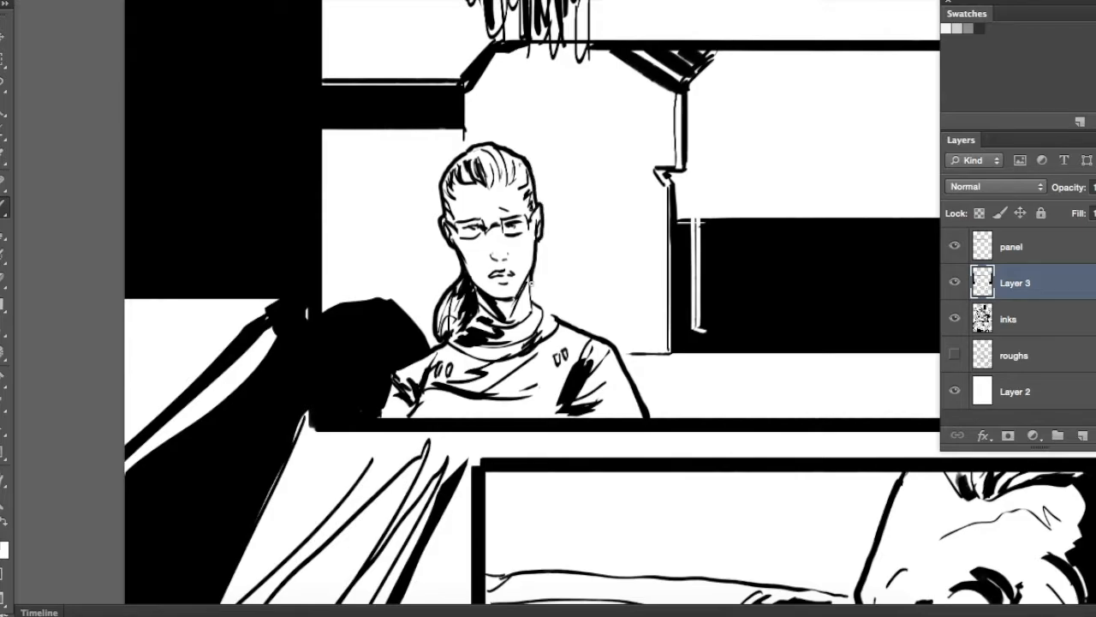
left_click_drag(600, 347, 454, 303)
Adjust the brush and thicken the outer contour of the bearded man's hair, scarf and shoulders in the third-row panel
left_click_drag(860, 96, 440, 249)
right_click(441, 247)
double_click(490, 442)
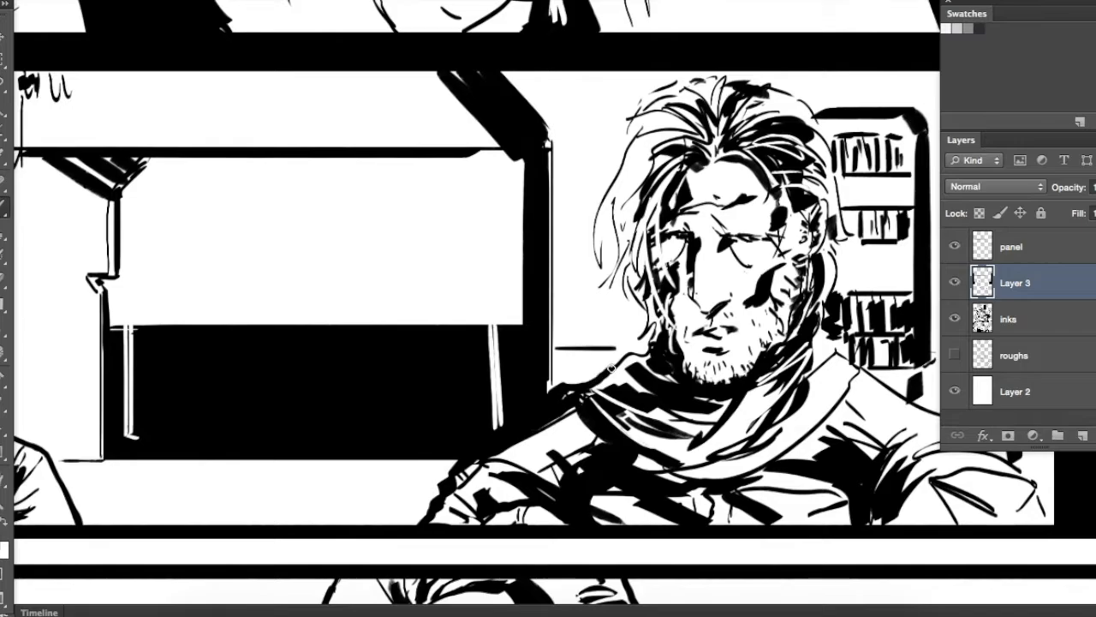
left_click_drag(643, 304, 626, 259)
mouse_move(632, 170)
left_mouse_down()
mouse_move(594, 211)
mouse_move(557, 286)
left_mouse_up()
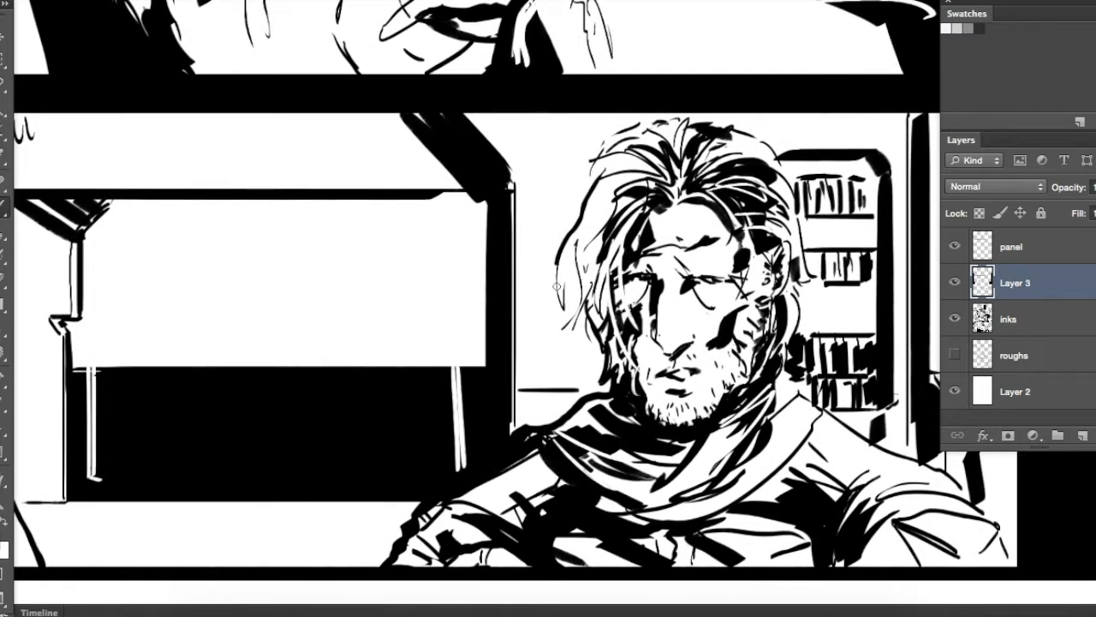
mouse_move(577, 208)
left_mouse_down()
mouse_move(633, 126)
mouse_move(719, 126)
left_mouse_up()
left_click_drag(731, 160, 640, 189)
mouse_move(627, 153)
left_mouse_down()
mouse_move(669, 170)
mouse_move(706, 233)
left_mouse_up()
left_click_drag(709, 302, 702, 358)
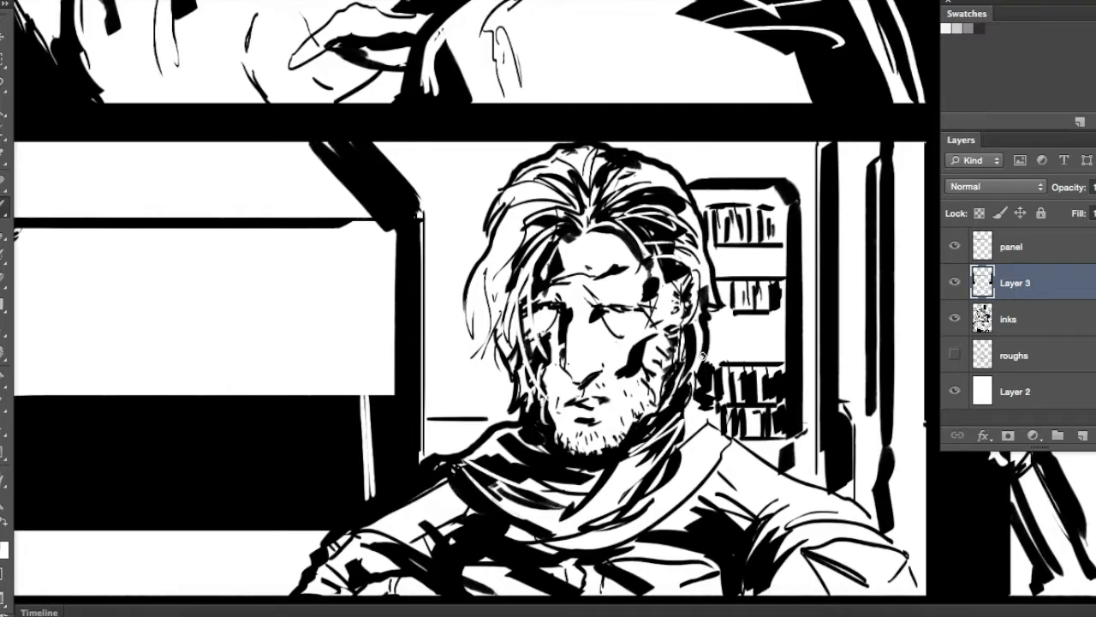
mouse_move(709, 420)
left_mouse_down()
mouse_move(498, 222)
mouse_move(551, 265)
mouse_move(648, 309)
mouse_move(704, 373)
mouse_move(743, 247)
mouse_move(789, 202)
left_mouse_up()
Thicken the older man's outstretched arm and the couch's top edge in the panel below the bearded man
key("super+minus")
key("super+minus")
key("super+minus")
key("super+plus")
key("super+plus")
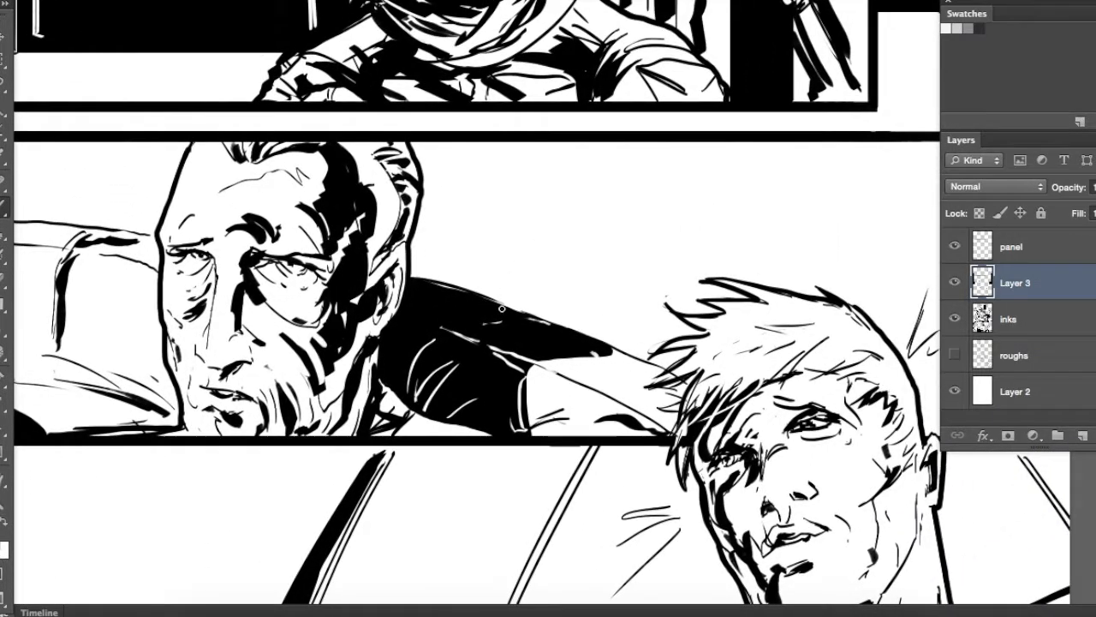
left_click_drag(640, 359, 971, 356)
left_click_drag(199, 214, 476, 228)
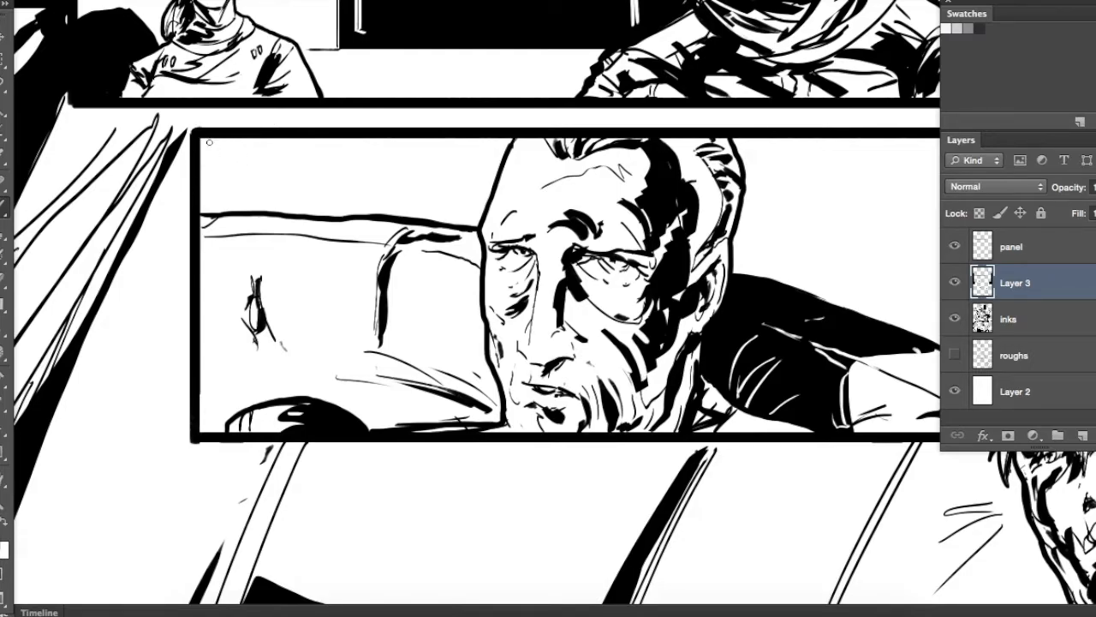
left_click_drag(347, 179, 95, 236)
Review the inked contours across the whole page, from the couch in the bottom panel up to the top row
key("super+minus")
key("super+minus")
key("super+minus")
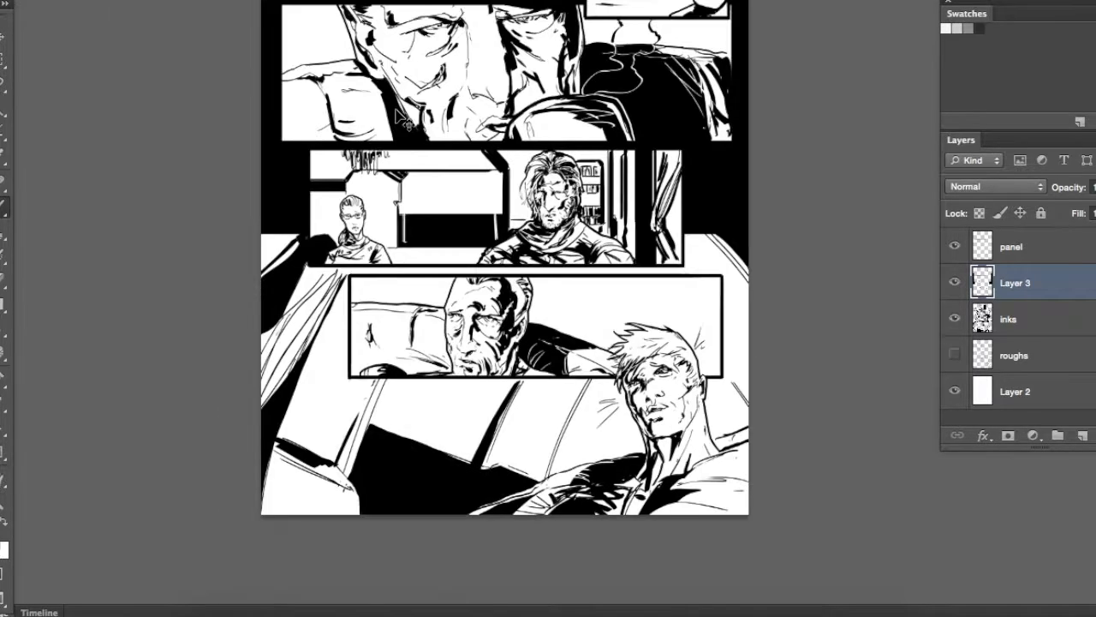
key("super+plus")
key("super+plus")
left_click_drag(190, 592, 375, 385)
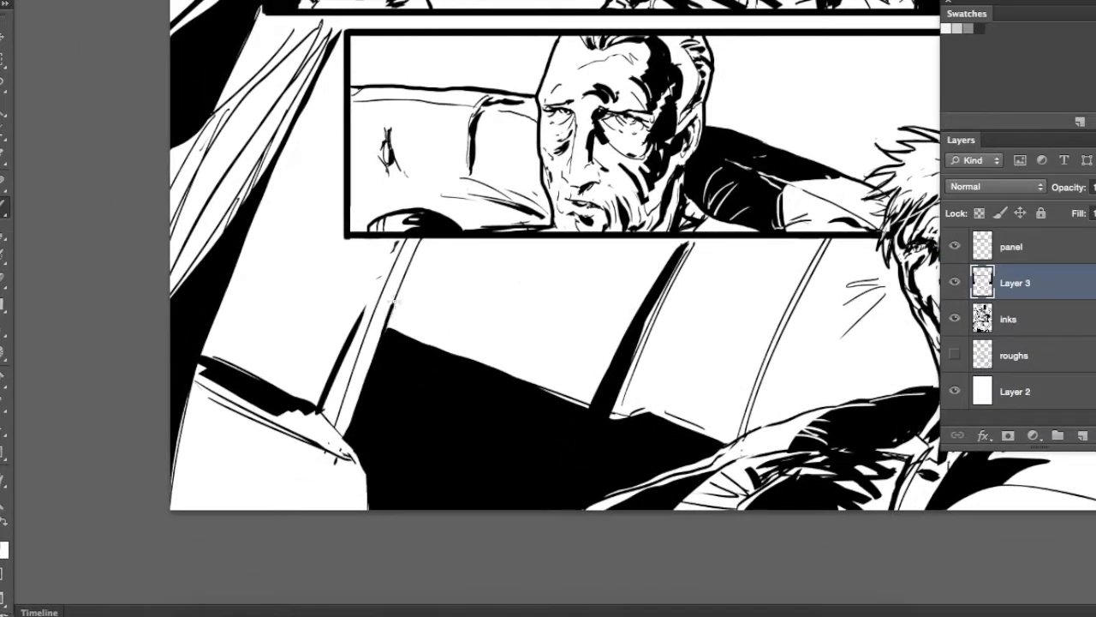
left_click_drag(182, 421, 164, 543)
mouse_move(342, 240)
left_mouse_down()
mouse_move(396, 436)
mouse_move(472, 429)
left_mouse_up()
mouse_move(327, 320)
left_mouse_down()
mouse_move(286, 401)
mouse_move(329, 312)
left_mouse_up()
scroll(328, 310, "up", 5)
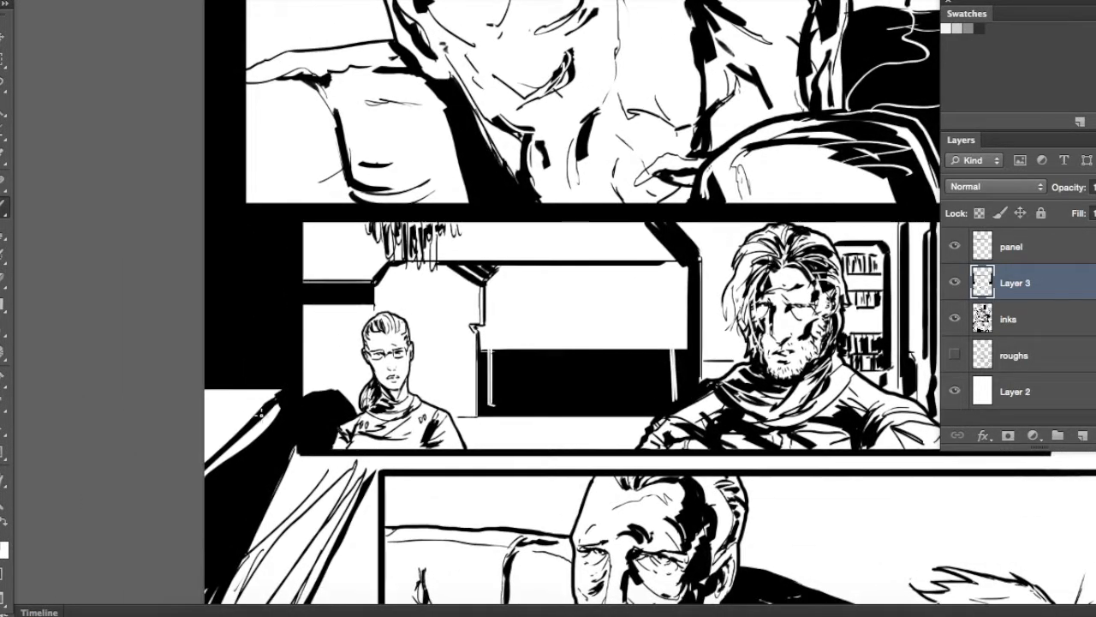
mouse_move(260, 413)
left_mouse_down()
mouse_move(176, 474)
mouse_move(266, 399)
left_mouse_up()
mouse_move(531, 480)
left_mouse_down()
mouse_move(444, 348)
mouse_move(315, 237)
left_mouse_up()
key("super+minus")
key("super+minus")
left_click_drag(630, 223, 629, 448)
left_click_drag(542, 300, 483, 315)
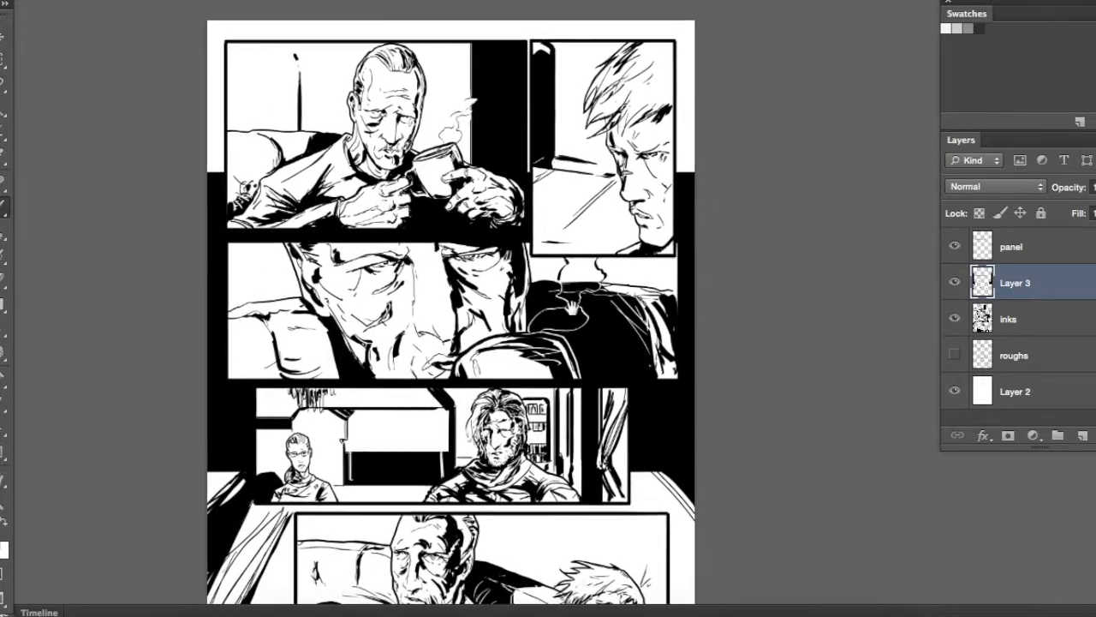
left_click_drag(640, 84, 601, 139)
scroll(554, 274, "down", 5)
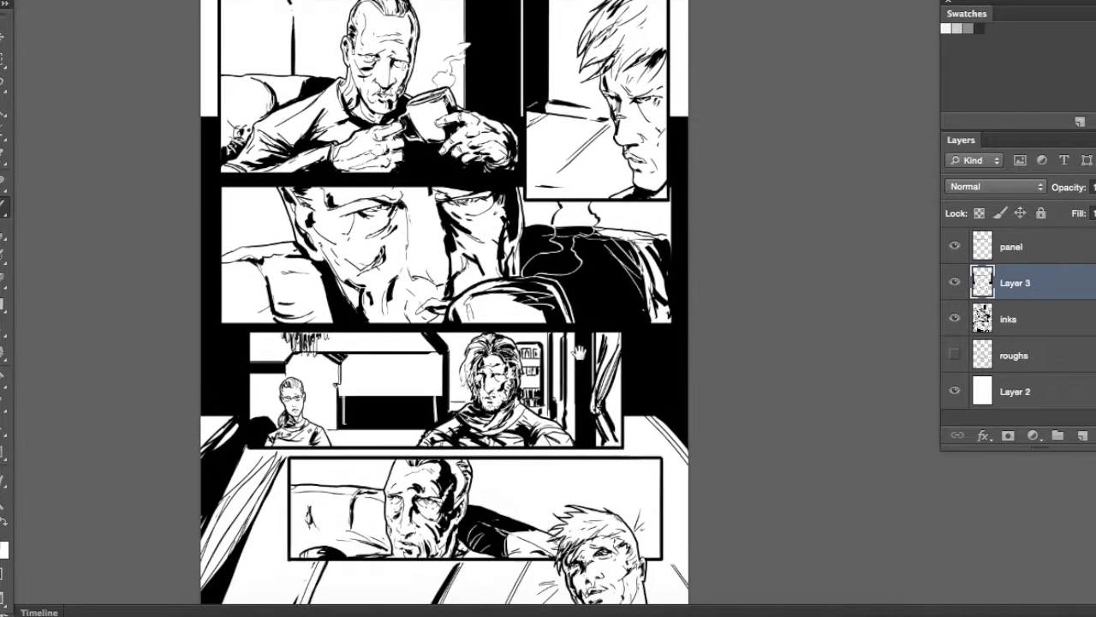
scroll(603, 238, "up", 4)
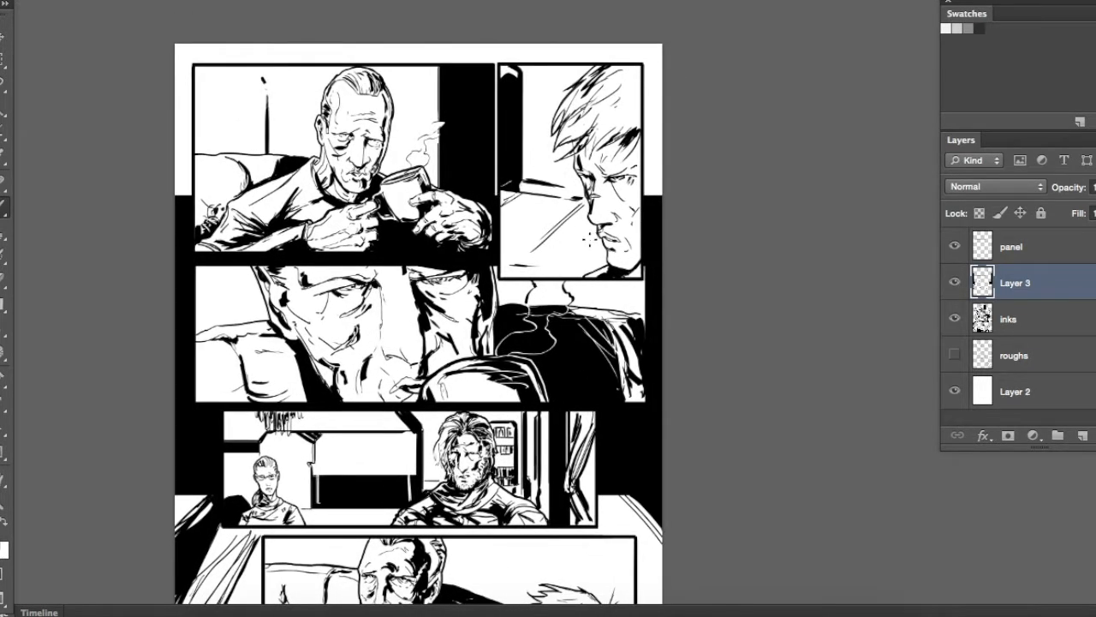
scroll(507, 370, "down", 5)
scroll(523, 375, "up", 4)
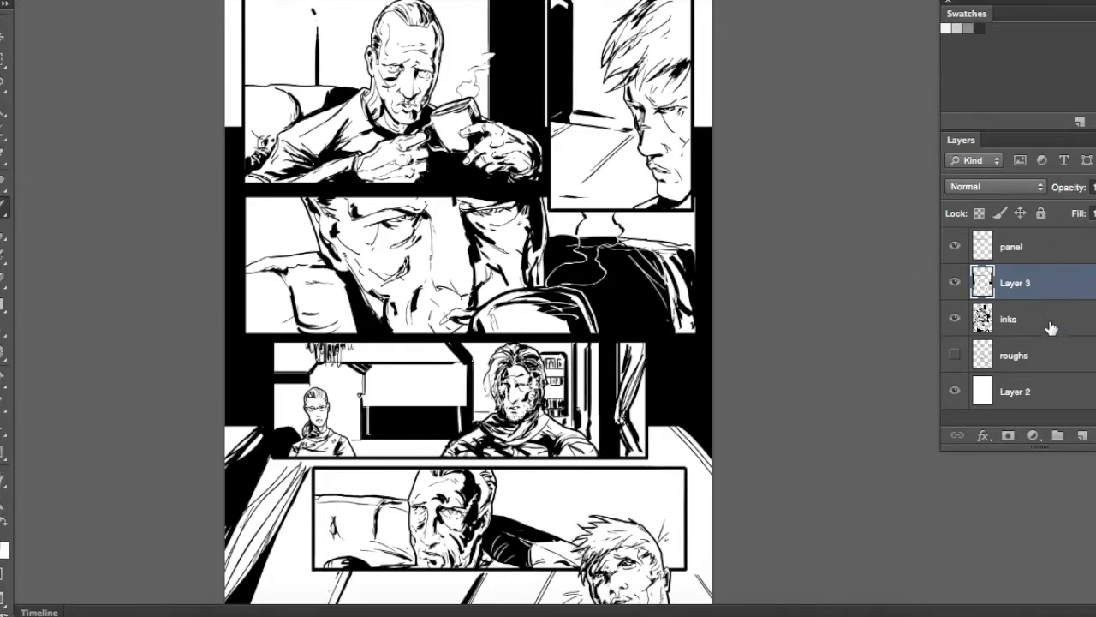
Merge Layer 3 with the inks layer and place a new layer filled with mid grey beneath the merged artwork
left_click(1052, 328, "shift")
key("ctrl+e")
left_click(1082, 436)
left_click_drag(1054, 296, 1056, 340)
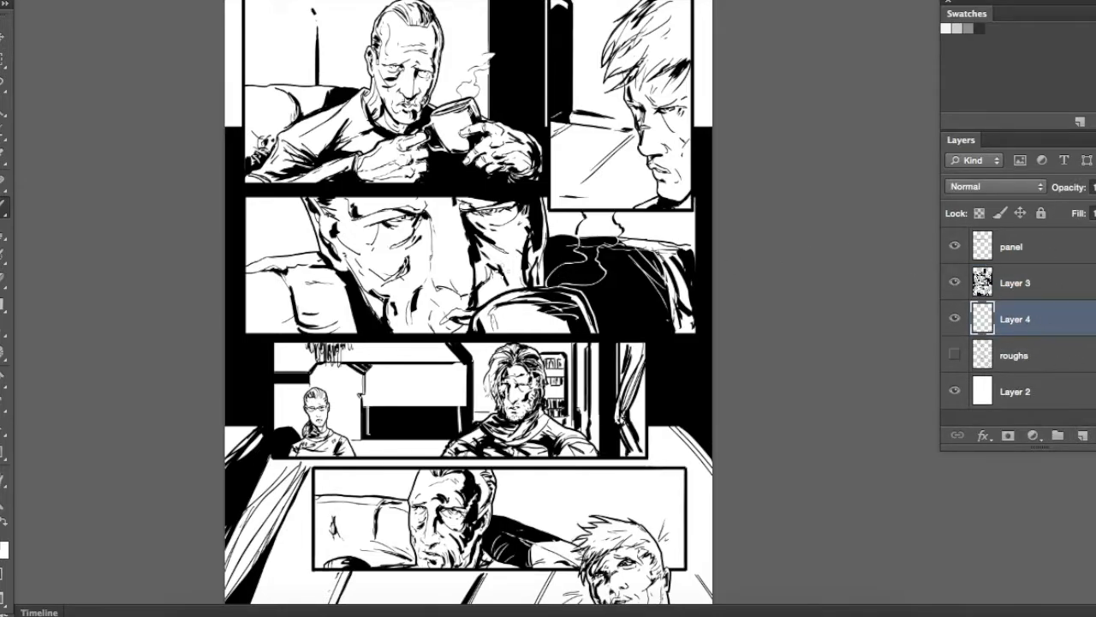
left_click(969, 30)
key("alt+BackSpace")
Select the older man, his hands and the mug in the first panel with the Lasso and fill them near-white
left_click_drag(501, 54, 692, 331)
key("ctrl+plus")
key("ctrl+plus")
key("l")
mouse_move(748, 377)
left_mouse_down()
mouse_move(610, 324)
mouse_move(558, 335)
mouse_move(578, 231)
mouse_move(571, 161)
mouse_move(514, 120)
mouse_move(468, 139)
mouse_move(439, 182)
mouse_move(428, 219)
mouse_move(433, 299)
mouse_move(264, 399)
mouse_move(176, 494)
mouse_move(655, 496)
mouse_move(781, 432)
left_mouse_up()
key("alt+BackSpace")
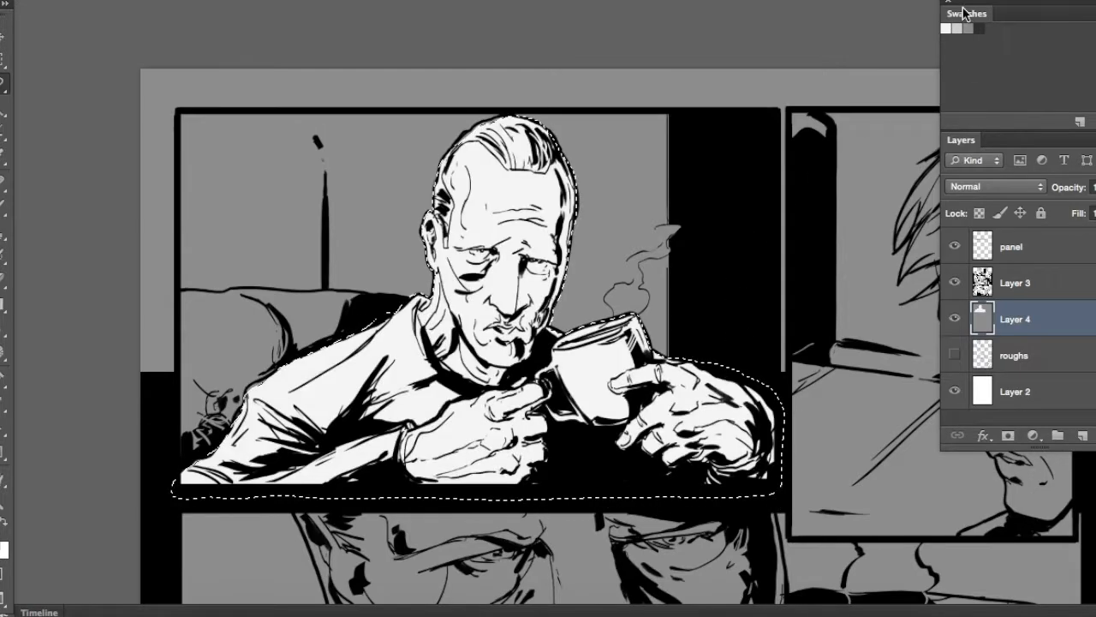
key("ctrl+d")
Select the upper background area of the upper inset panel and fill it with a darker custom grey
scroll(580, 252, "right", 10)
mouse_move(433, 300)
left_mouse_down()
mouse_move(712, 325)
mouse_move(714, 128)
mouse_move(652, 54)
mouse_move(433, 53)
left_mouse_up()
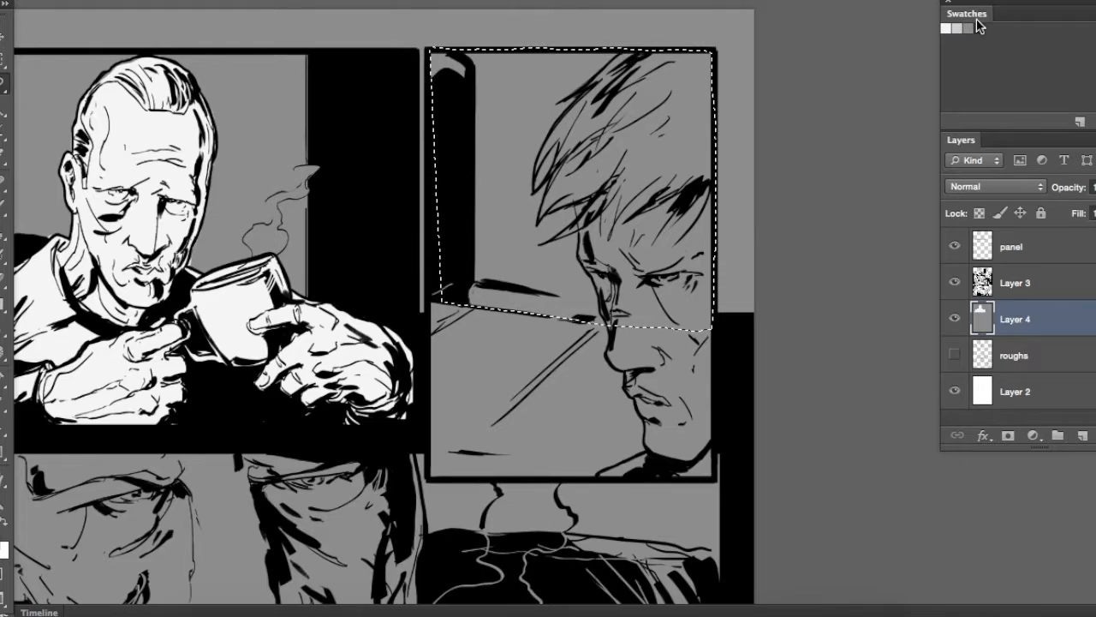
left_click(3, 545)
left_click(386, 255)
left_click(831, 103)
key("alt+BackSpace")
key("super+d")
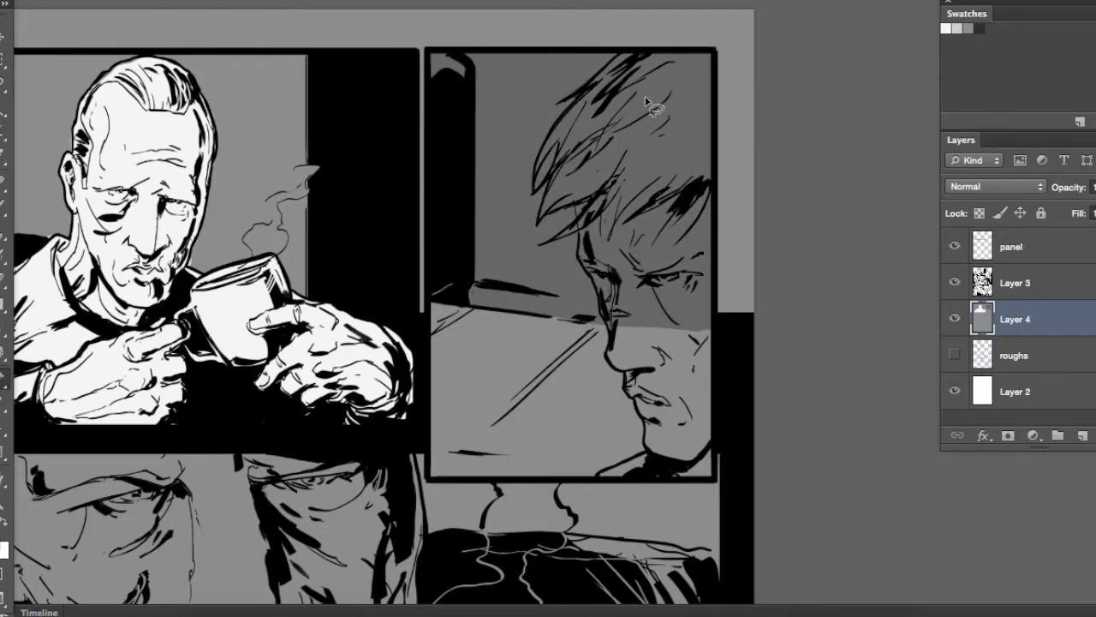
Select the young man's hair, face and neck in the upper inset panel and fill them near-white
mouse_move(623, 51)
left_mouse_down()
mouse_move(574, 95)
mouse_move(544, 165)
mouse_move(541, 225)
mouse_move(571, 206)
mouse_move(561, 244)
mouse_move(587, 250)
mouse_move(612, 366)
mouse_move(656, 447)
mouse_move(623, 473)
mouse_move(688, 482)
mouse_move(726, 377)
mouse_move(722, 133)
mouse_move(696, 57)
mouse_move(690, 69)
left_mouse_up()
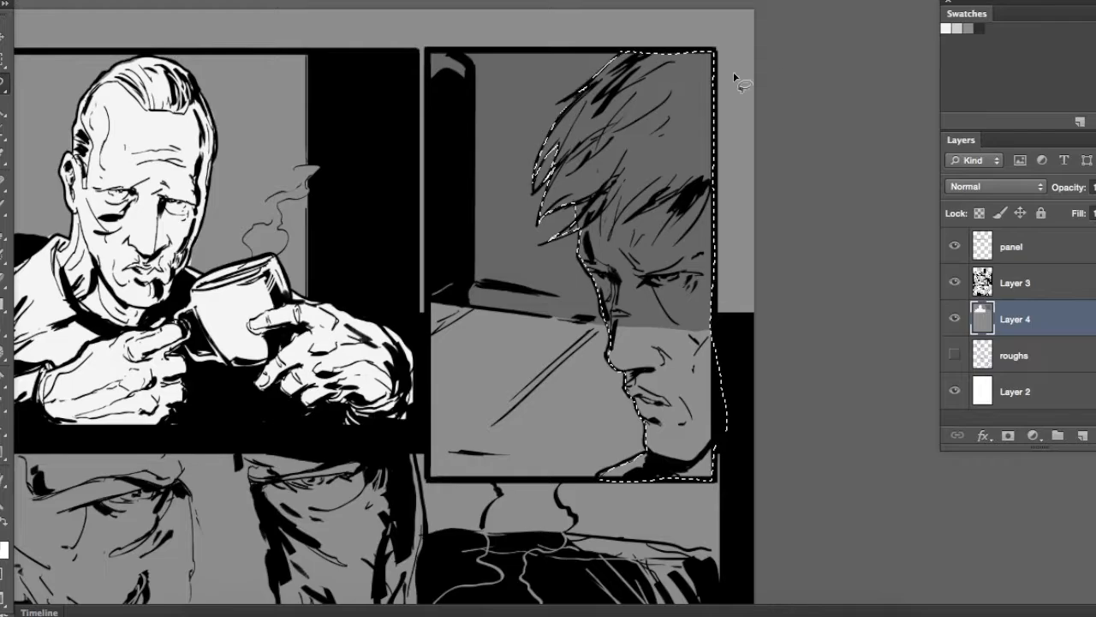
key("alt+BackSpace")
key("super+d")
Select the older man's face and foreground hand in the second panel's close-up and fill them near-white
left_click_drag(558, 364, 682, 340)
left_click_drag(278, 532, 483, 229)
mouse_move(259, 124)
left_mouse_down()
mouse_move(302, 241)
mouse_move(500, 411)
mouse_move(861, 410)
mouse_move(813, 319)
mouse_move(752, 249)
mouse_move(751, 142)
mouse_move(480, 110)
mouse_move(260, 124)
left_mouse_up()
key("alt+BackSpace")
key("super+d")
Select the couch areas around the close-up face in the second panel and fill them with the light grey swatch
mouse_move(711, 208)
left_mouse_down()
mouse_move(797, 349)
mouse_move(871, 291)
mouse_move(820, 169)
left_mouse_up()
mouse_move(710, 160)
left_mouse_down()
mouse_move(714, 240)
mouse_move(522, 190)
mouse_move(595, 351)
mouse_move(350, 345)
mouse_move(371, 209)
left_mouse_up()
left_click_drag(479, 186, 512, 180)
left_click(958, 29)
key("alt+BackSpace")
key("super+d")
Select the couch behind the older man in the first panel and fill it with light grey
mouse_move(722, 262)
left_mouse_down()
mouse_move(390, 517)
mouse_move(655, 582)
left_mouse_up()
mouse_move(291, 169)
left_mouse_down()
mouse_move(288, 274)
mouse_move(347, 310)
left_mouse_up()
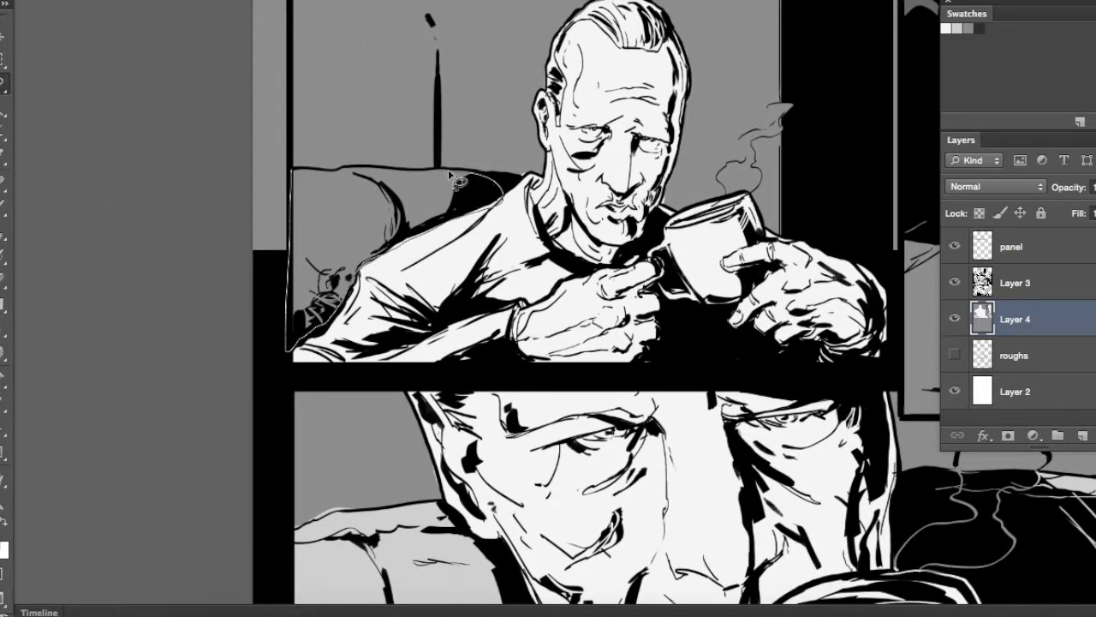
left_click_drag(362, 174, 321, 178)
key("alt+BackSpace")
key("super+d")
Select the woman's head and torso in the third-row panel and fill her figure near-white
mouse_move(685, 258)
left_mouse_down()
mouse_move(569, 319)
mouse_move(470, 62)
left_mouse_up()
left_click_drag(576, 591, 625, 301)
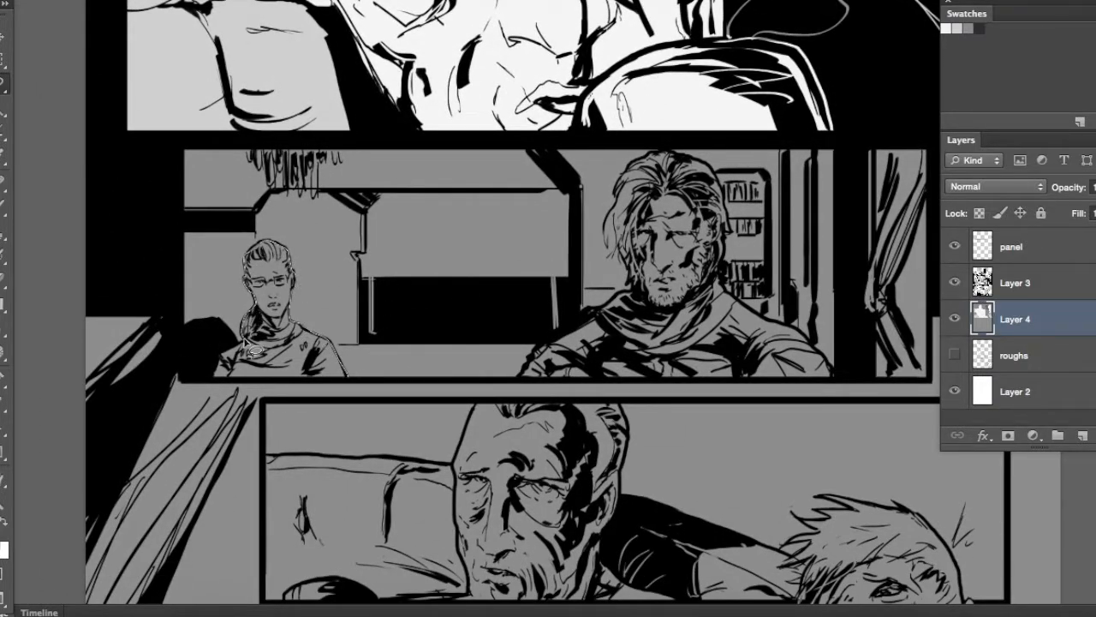
left_click_drag(250, 381, 351, 381)
key("alt+BackSpace")
key("super+d")
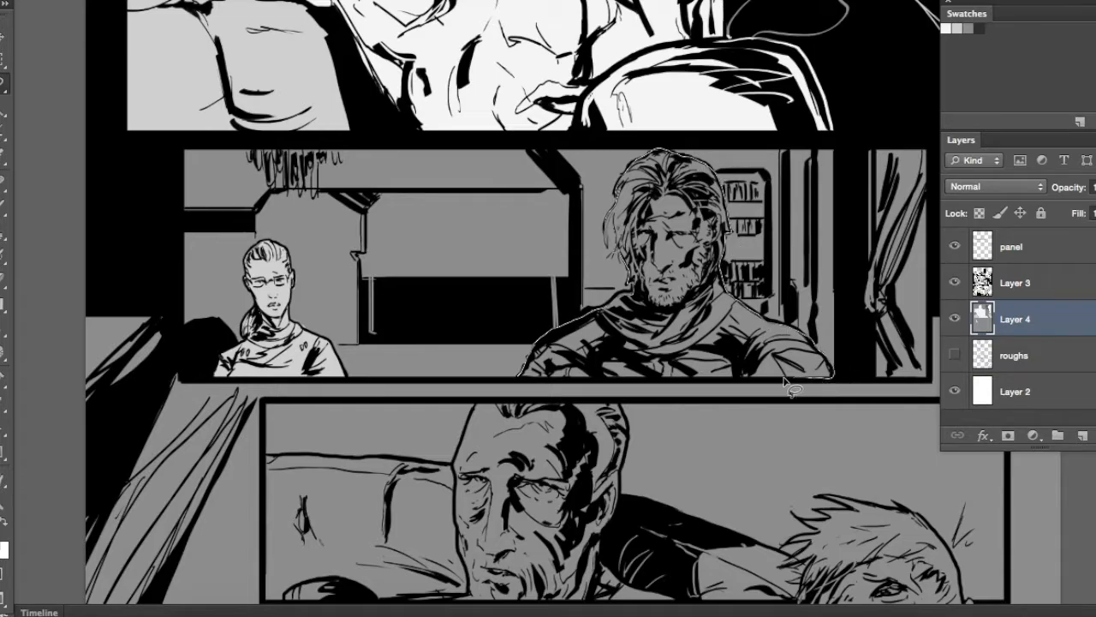
Fill the selected bearded man and the window gap beside the curtain in the third-row panel near-white
key("alt+BackSpace")
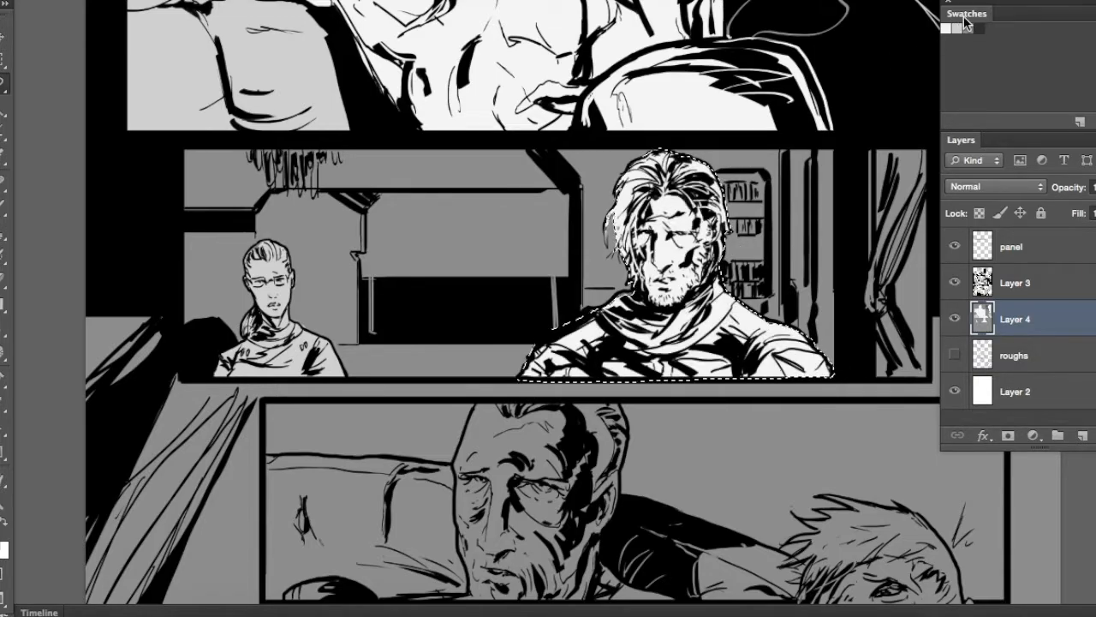
key("super+d")
scroll(599, 283, "right", 5)
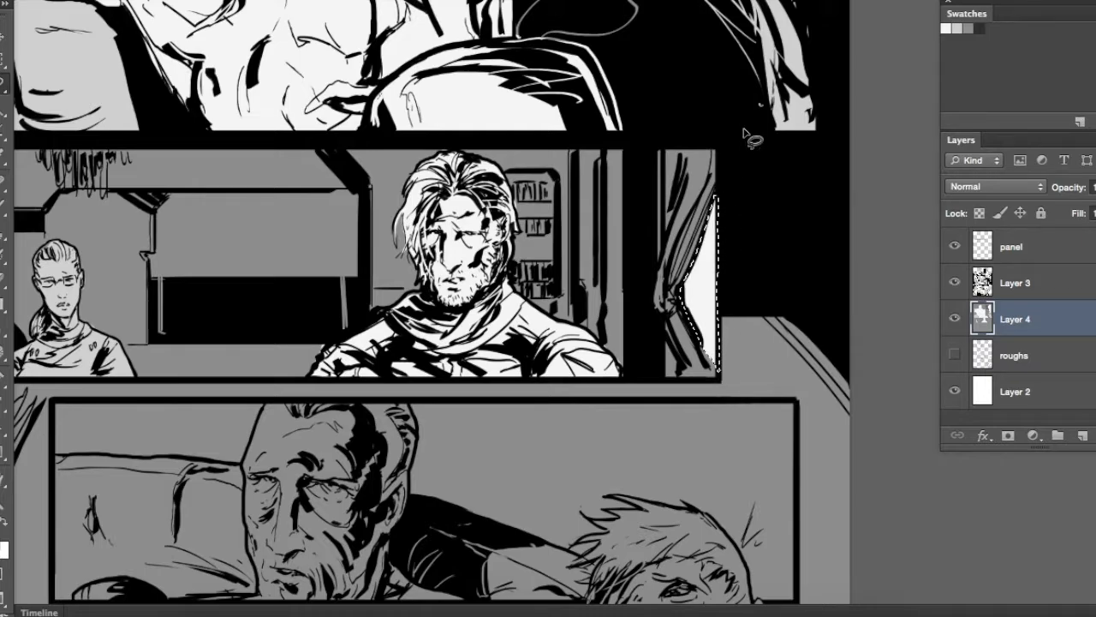
Select the ceiling and back wall between the woman and the bearded man and fill them with a darker grey
scroll(741, 135, "left", 6)
left_click_drag(635, 328, 420, 356)
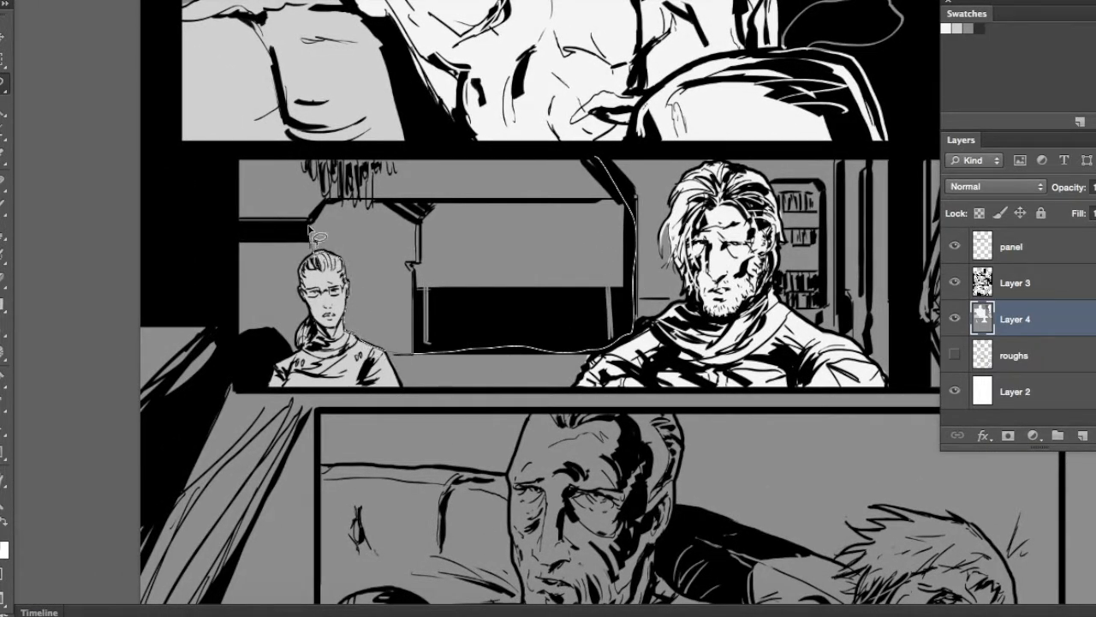
mouse_move(232, 209)
left_mouse_down()
mouse_move(404, 161)
mouse_move(591, 161)
left_mouse_up()
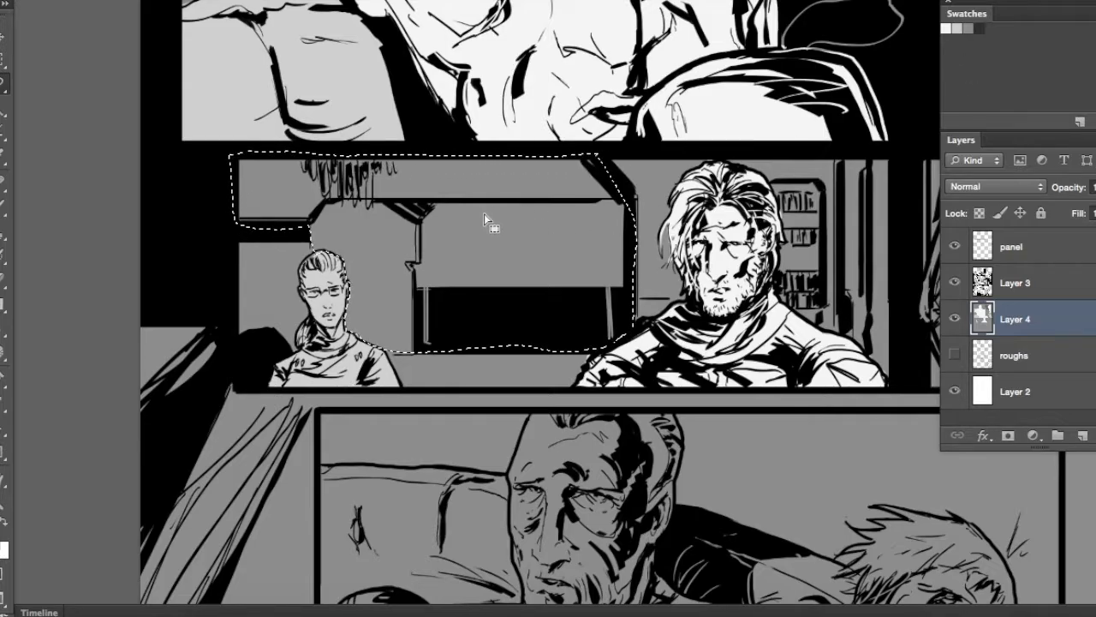
scroll(484, 214, "up", 5)
scroll(351, 212, "down", 10)
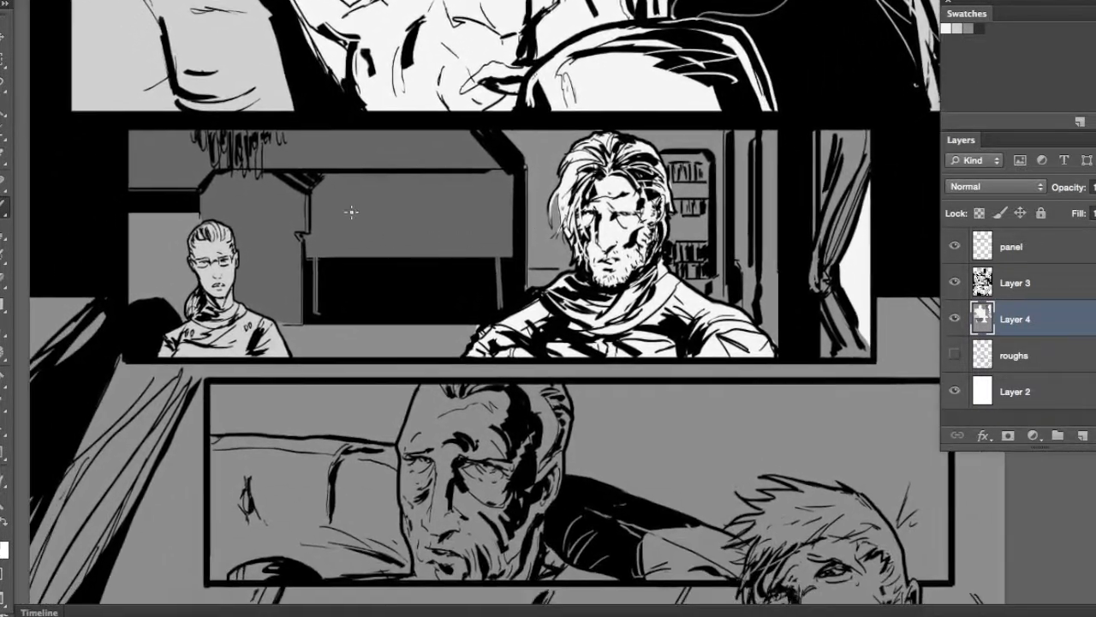
Select the large rectangular recess in the third-row panel's back wall and fill it with the dark grey swatch
key("l")
mouse_move(313, 326)
left_mouse_down()
mouse_move(467, 318)
mouse_move(524, 265)
mouse_move(507, 170)
mouse_move(315, 179)
left_mouse_up()
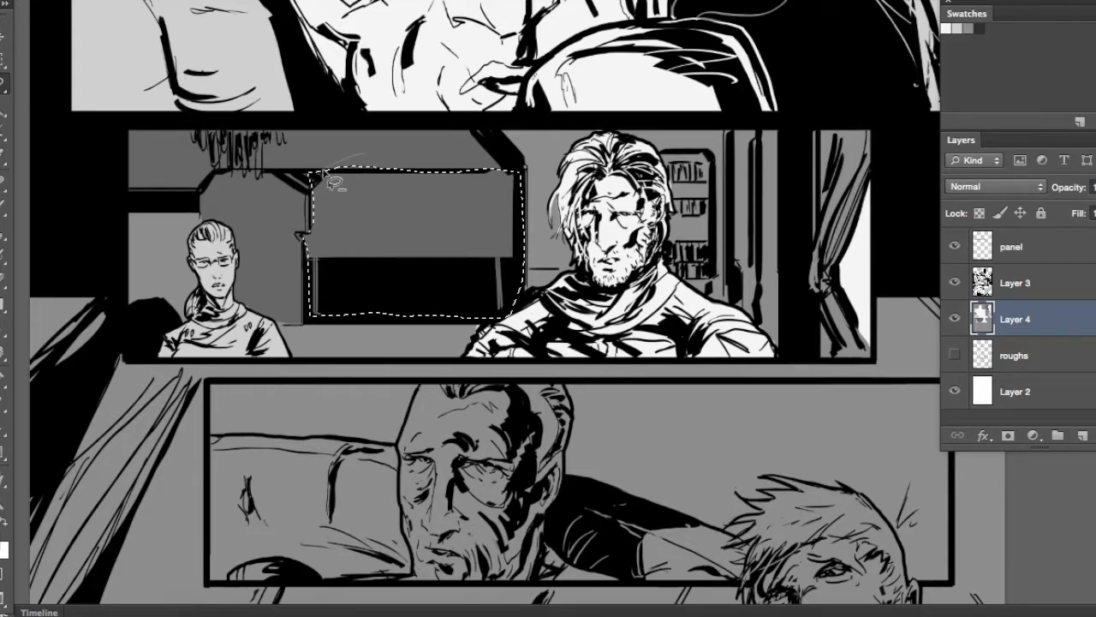
left_click(978, 29)
key("alt+BackSpace")
key("super+d")
Select the bookcase behind the bearded man in the third-row panel and fill it dark grey
left_click_drag(674, 262, 626, 269)
mouse_move(670, 173)
left_mouse_down()
mouse_move(631, 206)
mouse_move(620, 192)
mouse_move(662, 228)
mouse_move(624, 225)
left_mouse_up()
key("alt+BackSpace")
key("super+d")
Select the rounded shape on the wall above the couch in the first panel and fill it dark grey
mouse_move(690, 193)
left_mouse_down()
mouse_move(724, 354)
mouse_move(728, 514)
left_mouse_up()
mouse_move(682, 243)
left_mouse_down()
mouse_move(600, 408)
mouse_move(659, 548)
left_mouse_up()
mouse_move(662, 370)
left_mouse_down()
mouse_move(754, 396)
mouse_move(823, 347)
left_mouse_up()
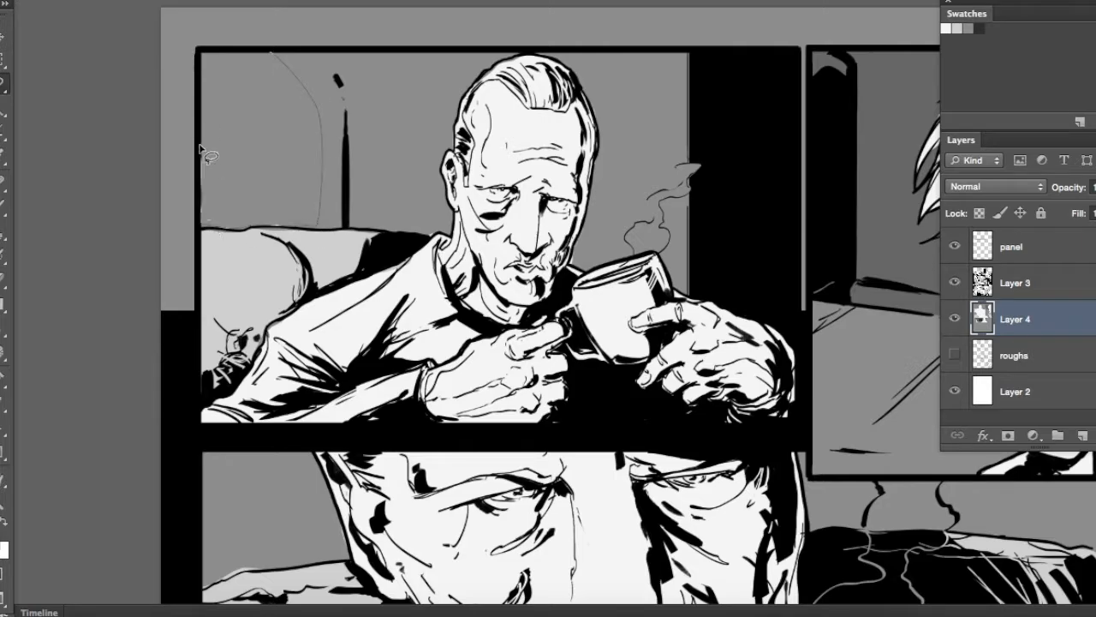
mouse_move(257, 56)
left_mouse_down()
mouse_move(192, 250)
mouse_move(130, 269)
left_mouse_up()
key("alt+BackSpace")
key("super+d")
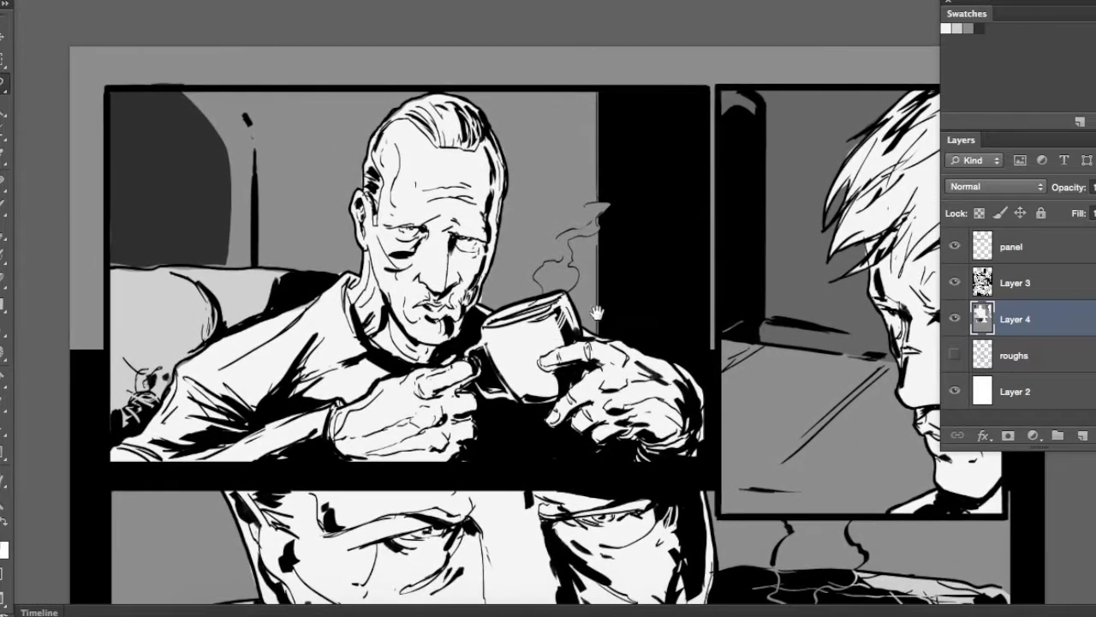
Choose the 10 px brush tip from the brush presets
right_click(132, 269)
left_click_drag(348, 476, 347, 460)
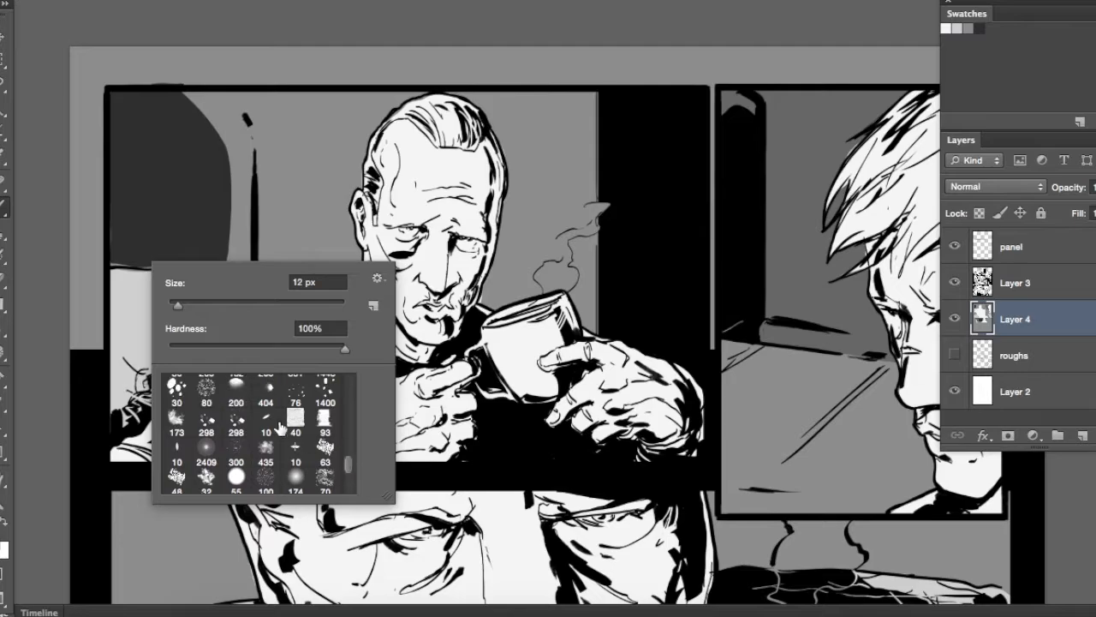
double_click(269, 421)
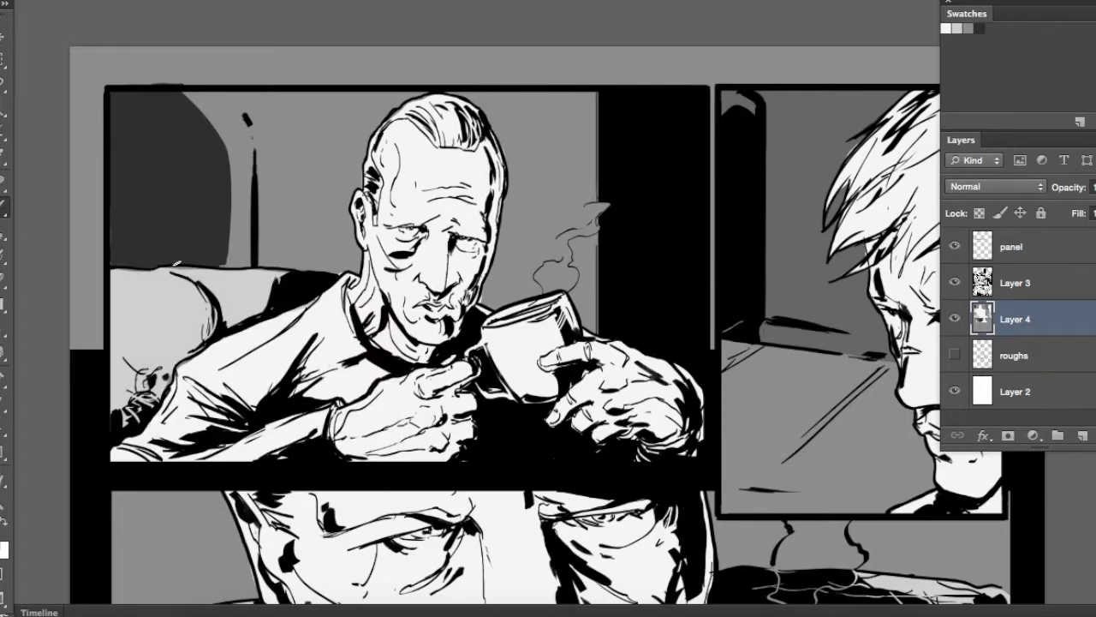
Select the page margins around the top panels with the rectangular marquee and make them white
key("ctrl+minus")
key("ctrl+minus")
key("m")
left_click_drag(299, 143, 832, 349)
left_click_drag(629, 195, 773, 409)
left_click_drag(324, 198, 626, 430)
key("alt+BackSpace")
key("ctrl+d")
Select the older man's head, neck and shoulders in the fourth-row panel and fill them near-white
left_click_drag(666, 477, 598, 351)
key("ctrl+plus")
key("ctrl+plus")
left_click_drag(544, 437, 641, 280)
scroll(642, 280, "down", 10)
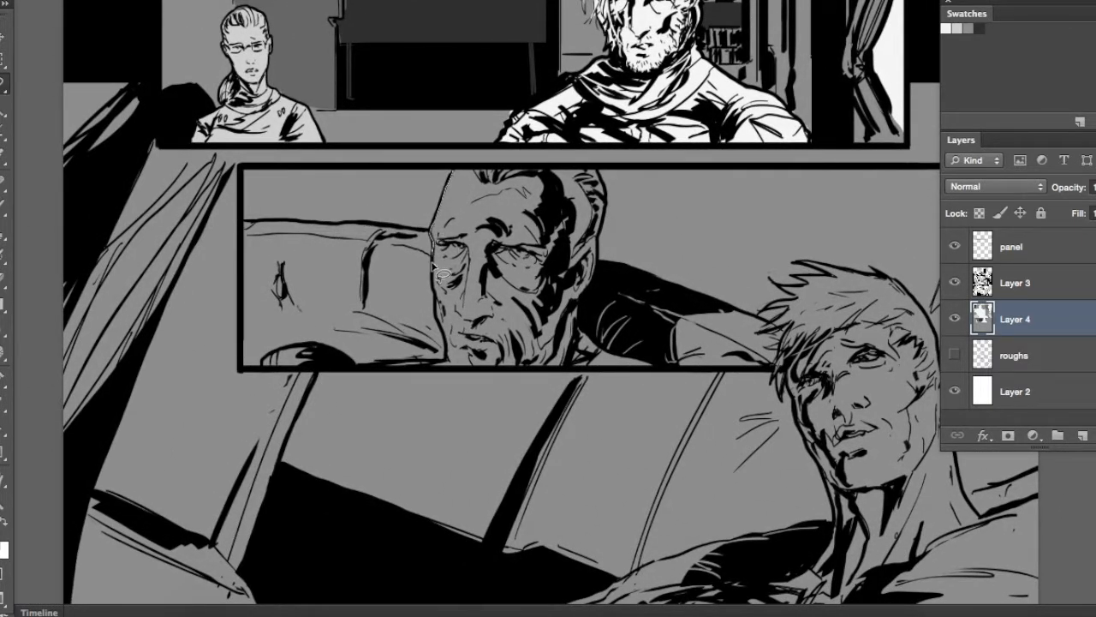
left_click_drag(304, 375, 659, 371)
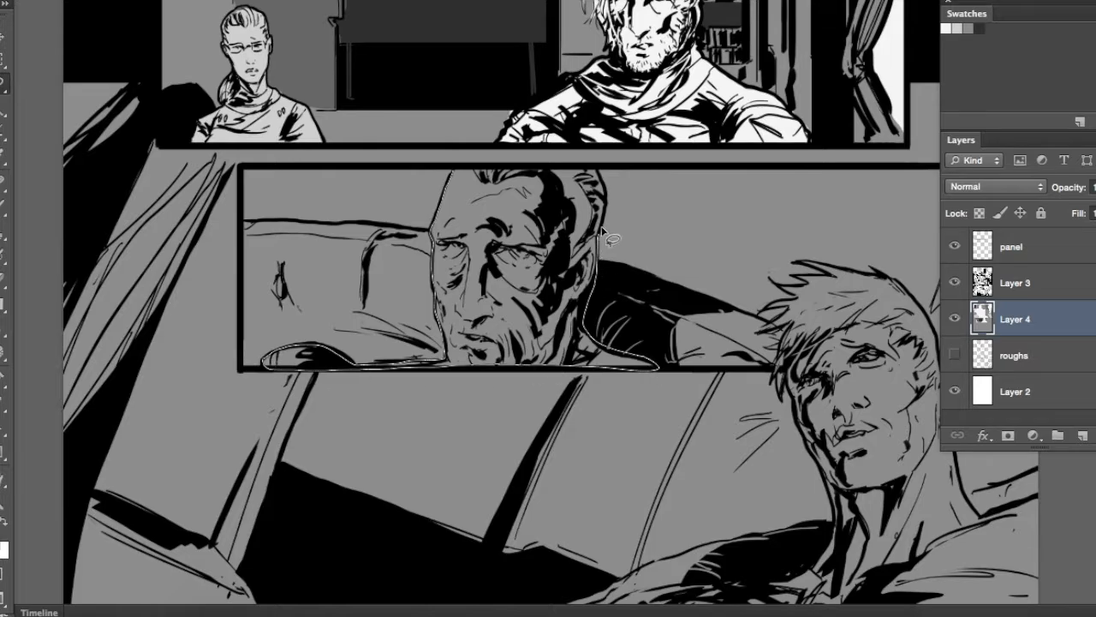
left_click_drag(492, 173, 487, 172)
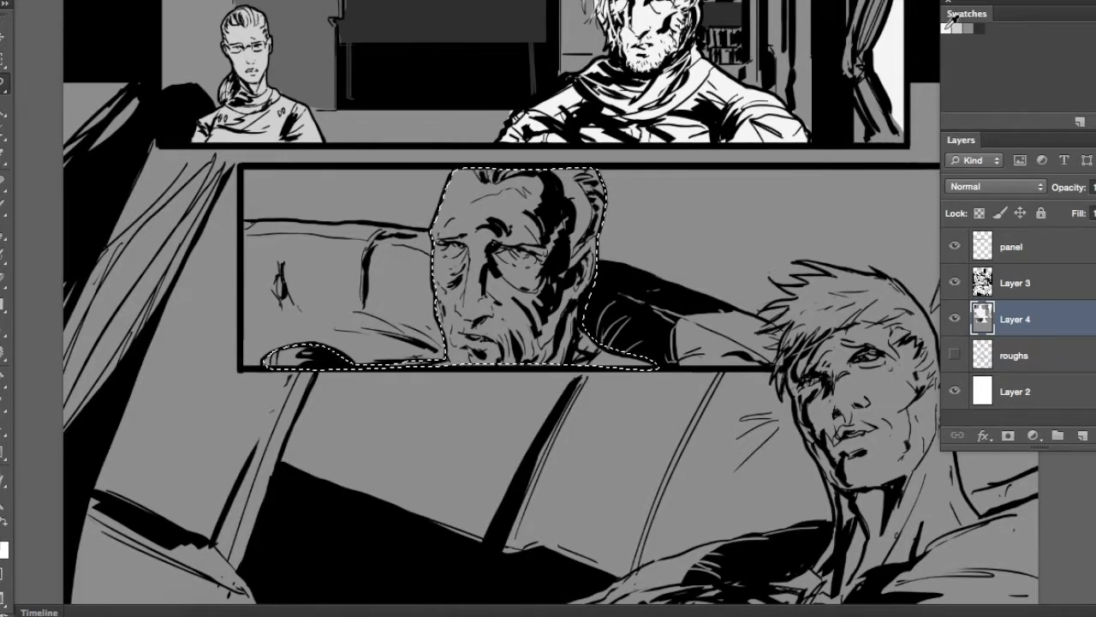
key("alt+BackSpace")
key("ctrl+d")
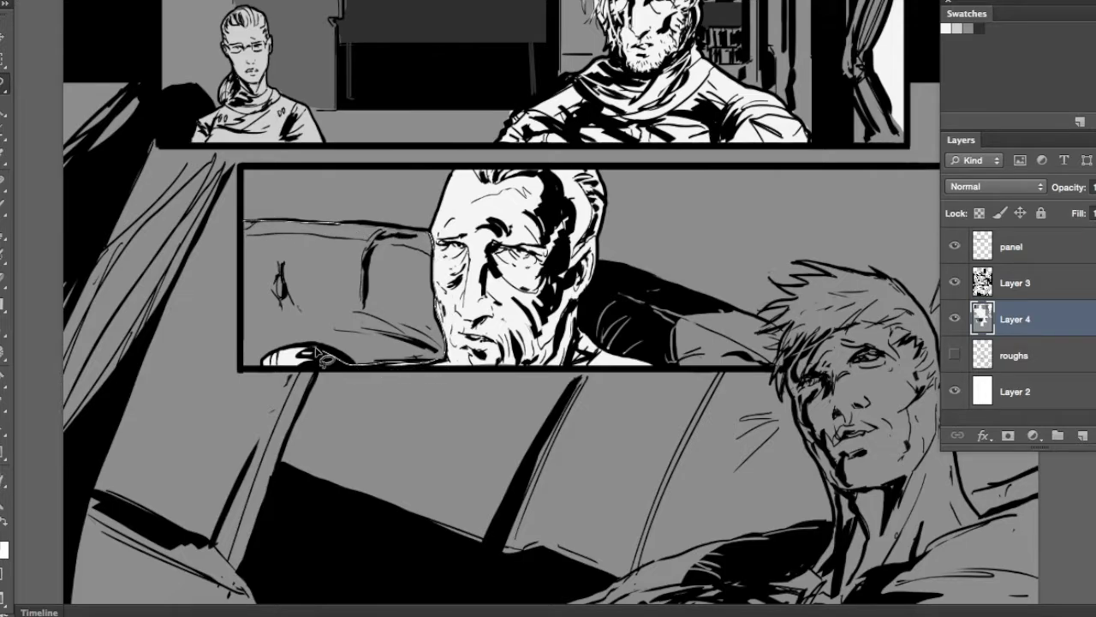
Select the couch on both sides of the older man in the fourth-row panel and fill it with the light grey swatch
mouse_move(243, 347)
left_mouse_down()
mouse_move(255, 197)
mouse_move(622, 292)
mouse_move(588, 305)
mouse_move(609, 356)
mouse_move(670, 377)
left_mouse_up()
mouse_move(787, 333)
left_mouse_down()
mouse_move(633, 278)
mouse_move(651, 363)
left_mouse_up()
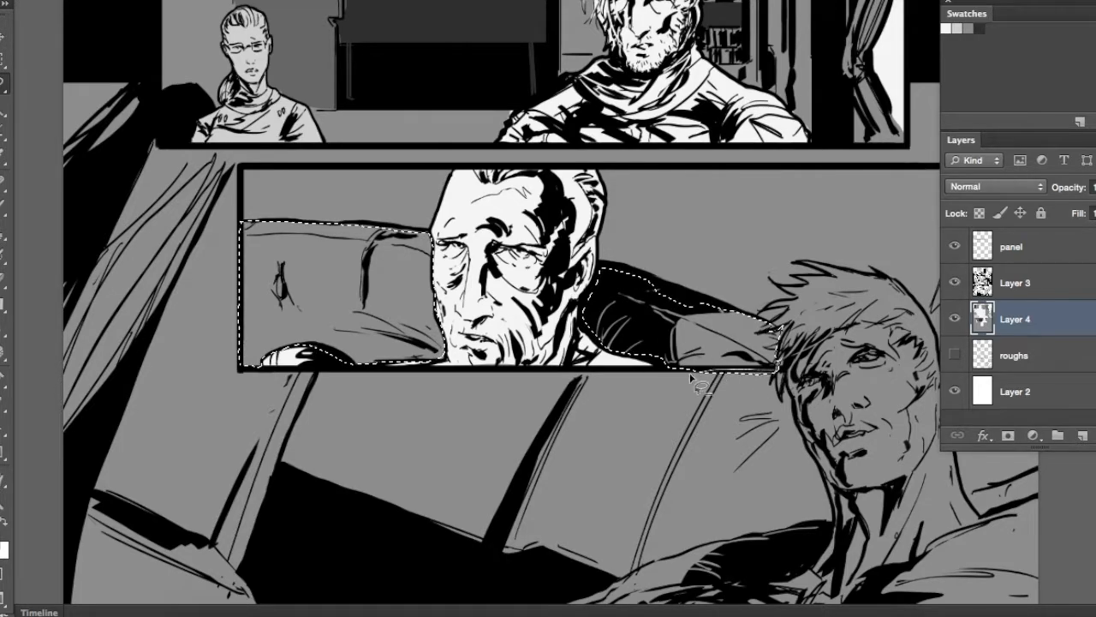
left_click(957, 28)
key("alt+BackSpace")
key("super+d")
Select the young man's head and torso in the bottom illustration and fill his figure near-white
left_click_drag(766, 333, 590, 355)
scroll(636, 246, "down", 3)
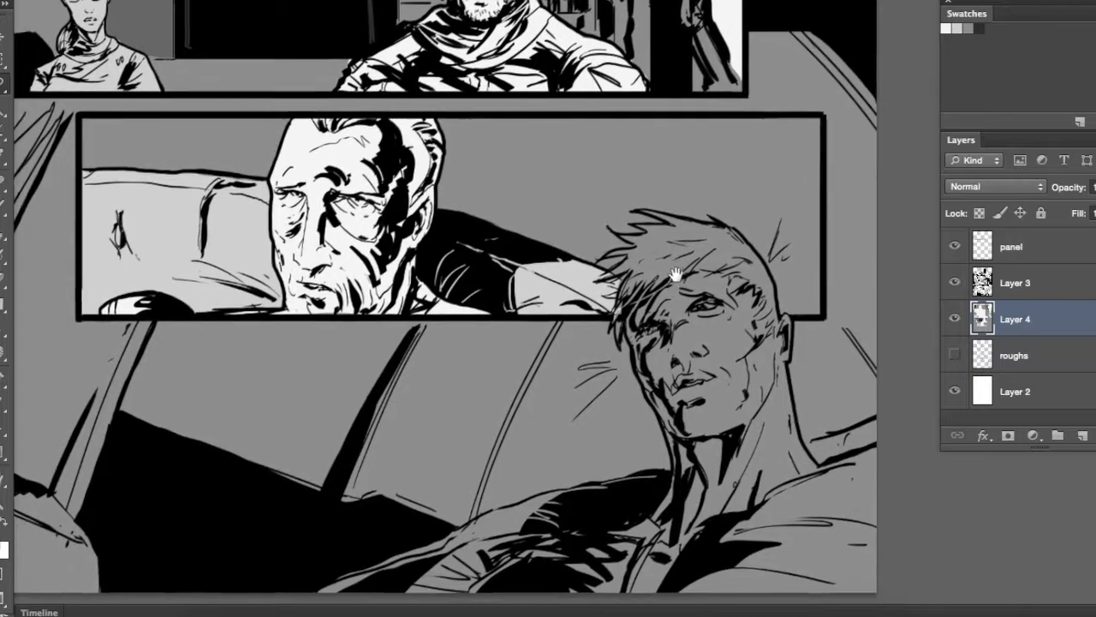
left_click_drag(677, 276, 631, 200)
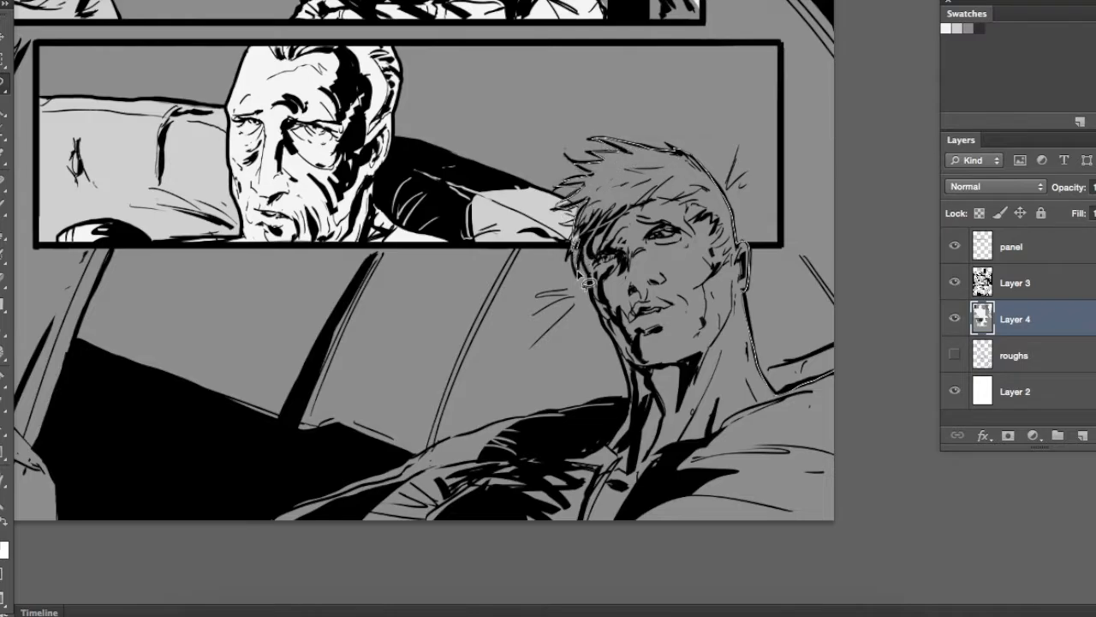
mouse_move(636, 403)
left_mouse_down()
mouse_move(571, 442)
mouse_move(495, 465)
left_mouse_up()
left_click_drag(338, 573, 856, 368)
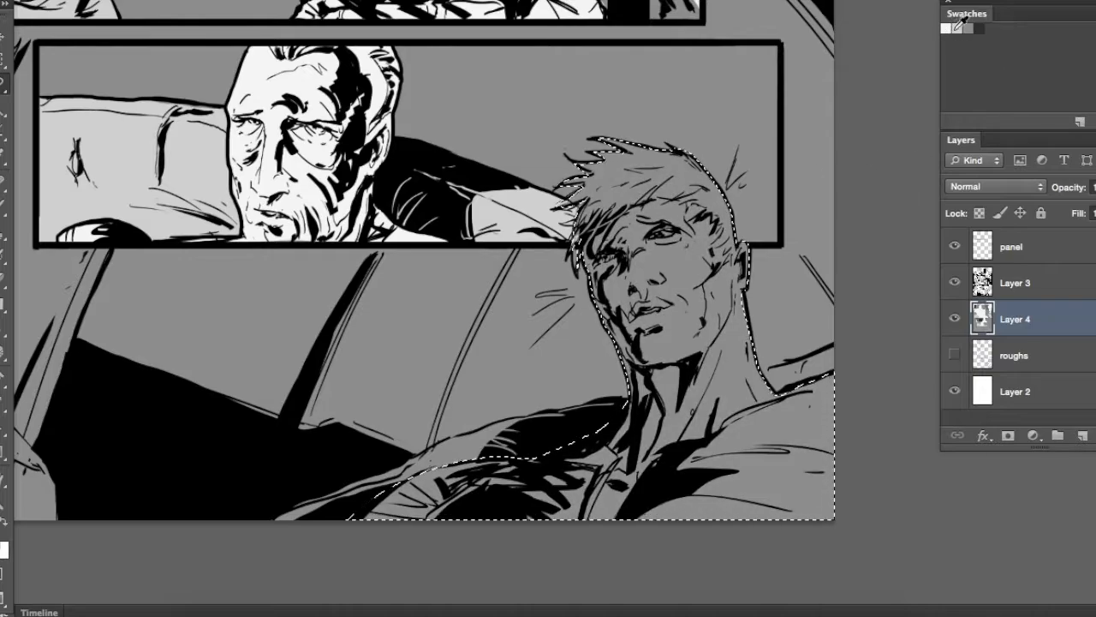
key("alt+BackSpace")
key("ctrl+d")
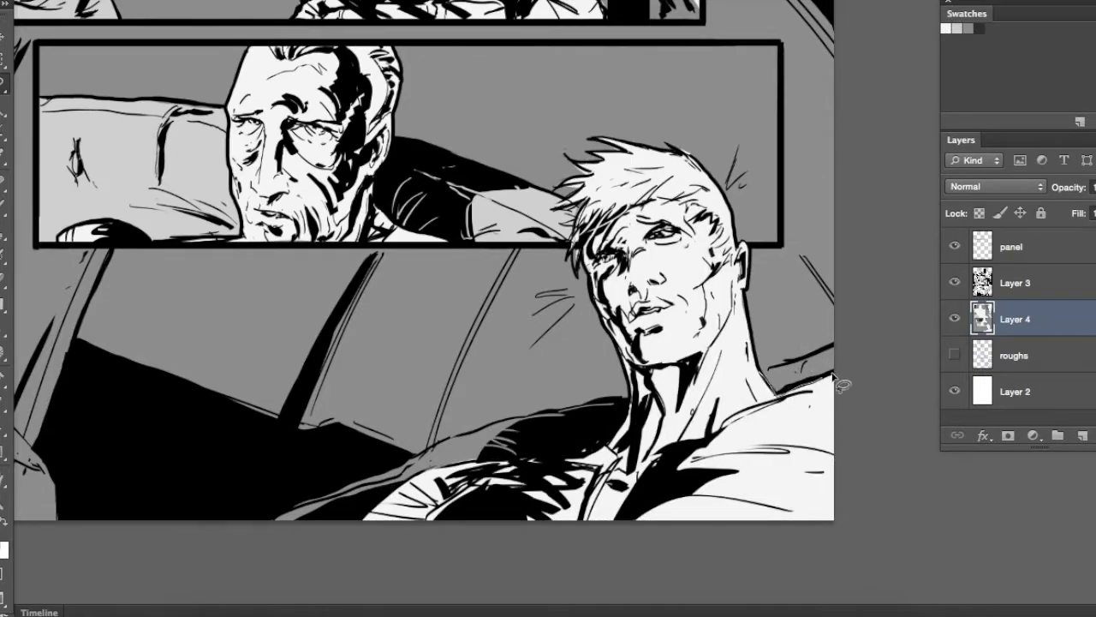
Select the couch edges behind the young man's shoulders and fill them with the light grey swatch
mouse_move(781, 370)
left_mouse_down()
mouse_move(651, 434)
mouse_move(373, 501)
mouse_move(252, 517)
mouse_move(390, 462)
mouse_move(619, 408)
left_mouse_up()
left_click(958, 27)
key("alt+BackSpace")
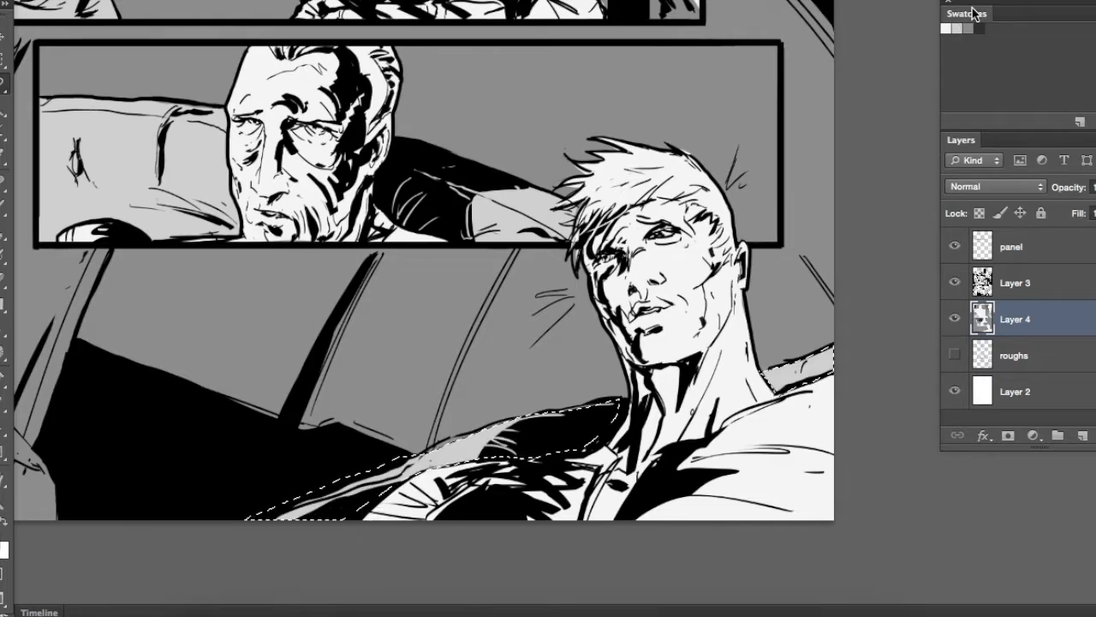
key("ctrl+d")
Select the tall window-frame section beside the curtain in the bottom illustration and fill it light grey
key("ctrl+minus")
left_click_drag(264, 299, 451, 310)
mouse_move(356, 117)
left_mouse_down()
mouse_move(229, 387)
mouse_move(363, 550)
mouse_move(390, 338)
left_mouse_up()
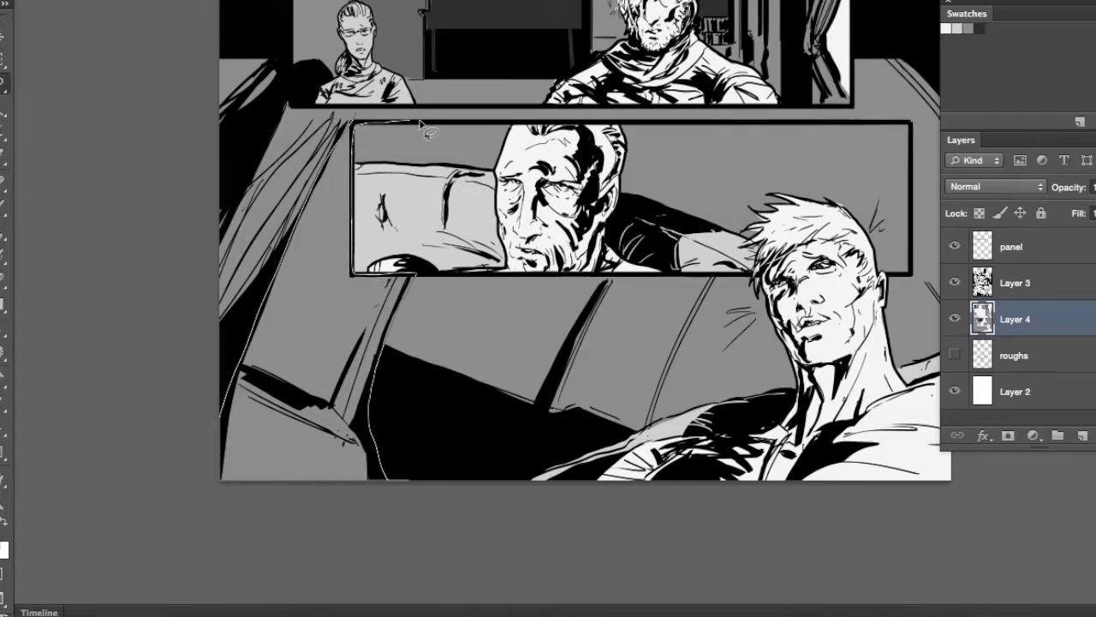
left_click_drag(469, 110, 470, 111)
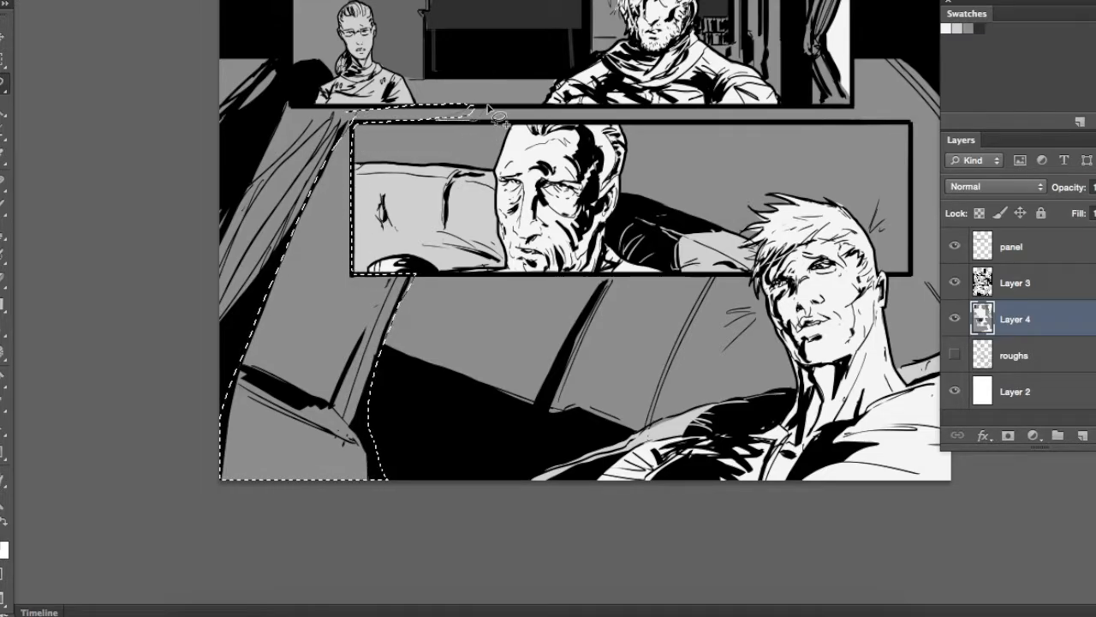
key("alt+BackSpace")
key("super+d")
Select the slanted band beneath the fourth-row panel, beside the young man, and fill it light grey
mouse_move(626, 304)
left_mouse_down()
mouse_move(607, 244)
mouse_move(602, 378)
left_mouse_up()
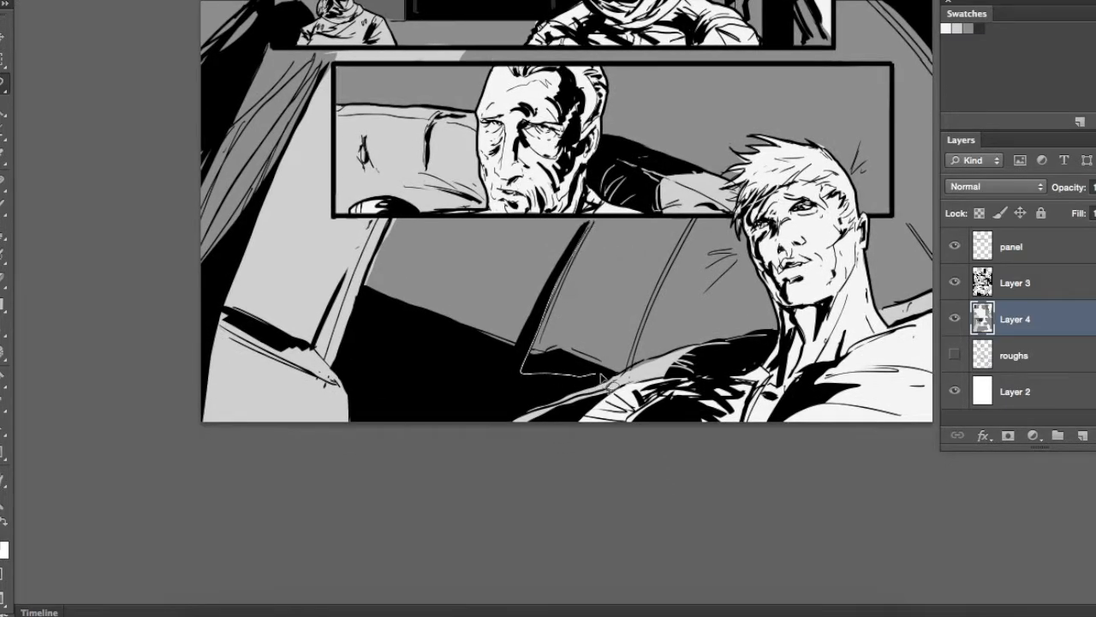
left_click_drag(653, 218, 604, 219)
key("alt+BackSpace")
key("super+d")
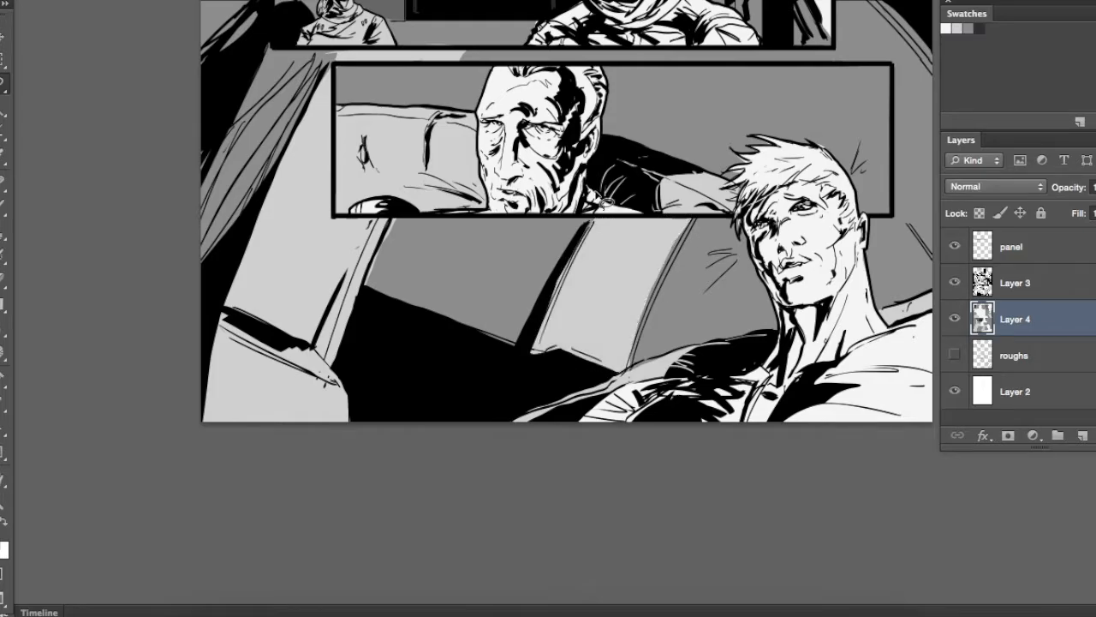
Select the slanted band's continuation in the gap above the fourth-row panel and fill it light grey
key("super+minus")
key("super+minus")
key("super+plus")
key("super+plus")
key("super+plus")
left_click_drag(695, 612, 597, 201)
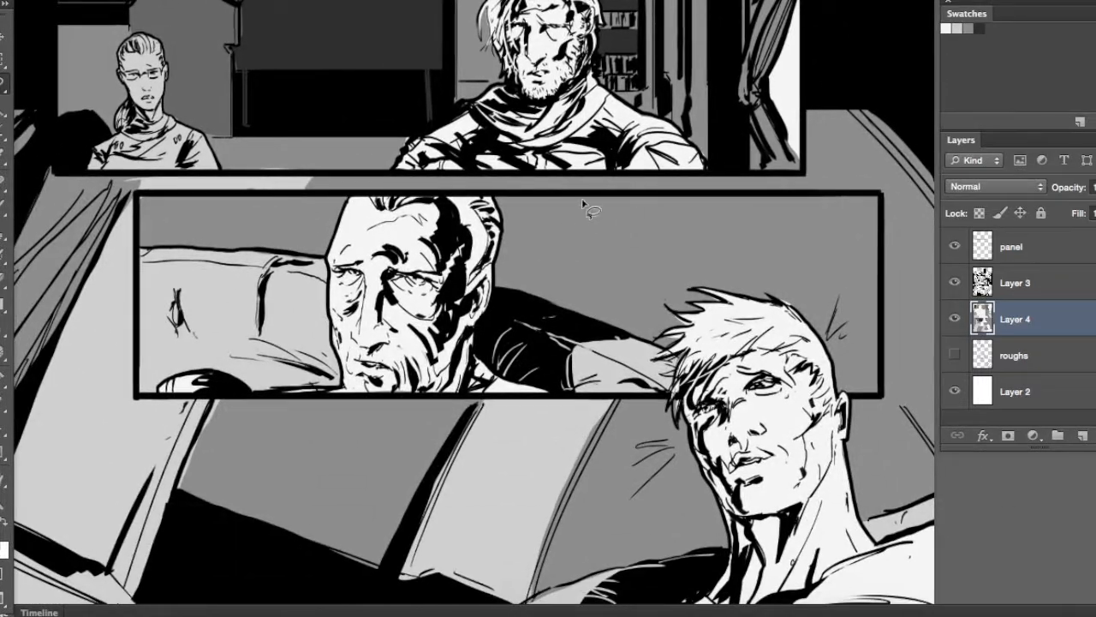
left_click_drag(619, 192, 587, 189)
key("alt+BackSpace")
key("super+d")
Select the curtain in the bottom illustration, beside the fourth-row panel, and fill it with the dark grey swatch
left_click_drag(644, 316, 641, 272)
key("b")
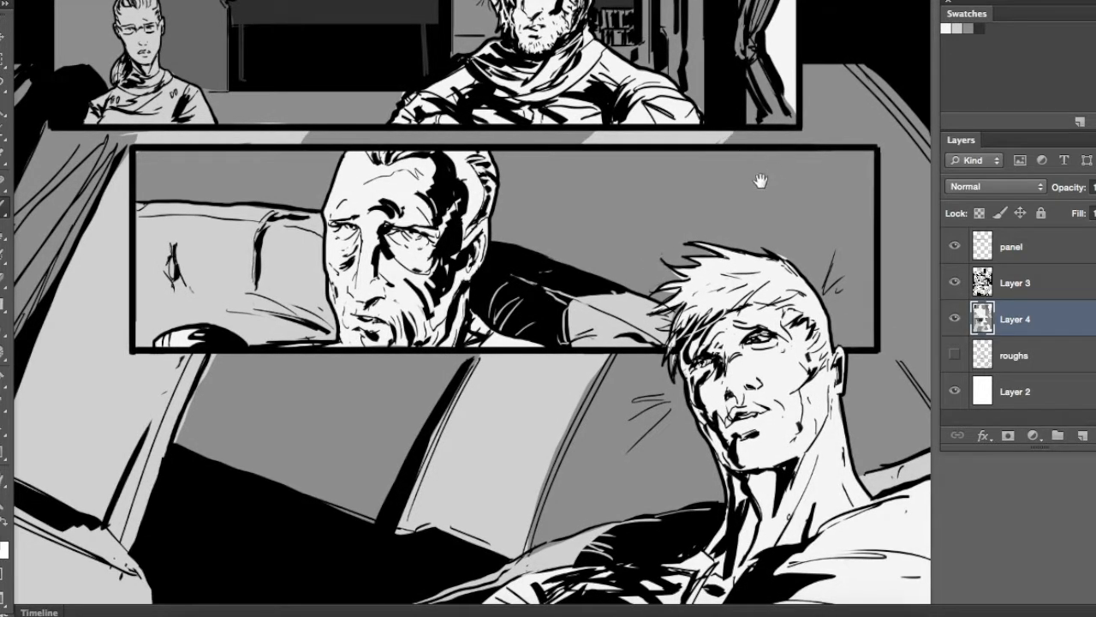
left_click_drag(772, 173, 625, 229)
left_click_drag(837, 481, 776, 215)
left_click_drag(452, 225, 816, 412)
mouse_move(473, 144)
left_mouse_down()
mouse_move(477, 172)
mouse_move(507, 166)
mouse_move(467, 156)
left_mouse_up()
left_click_drag(413, 82, 411, 80)
left_click(982, 29)
key("alt+BackSpace")
key("super+d")
Select the curtain in the third-row panel and fill it dark grey
key("super+minus")
mouse_move(929, 208)
left_mouse_down()
mouse_move(641, 334)
mouse_move(626, 393)
left_mouse_up()
mouse_move(582, 210)
left_mouse_down()
mouse_move(647, 369)
mouse_move(656, 496)
mouse_move(608, 364)
left_mouse_up()
mouse_move(682, 398)
left_mouse_down()
mouse_move(713, 350)
mouse_move(669, 415)
left_mouse_up()
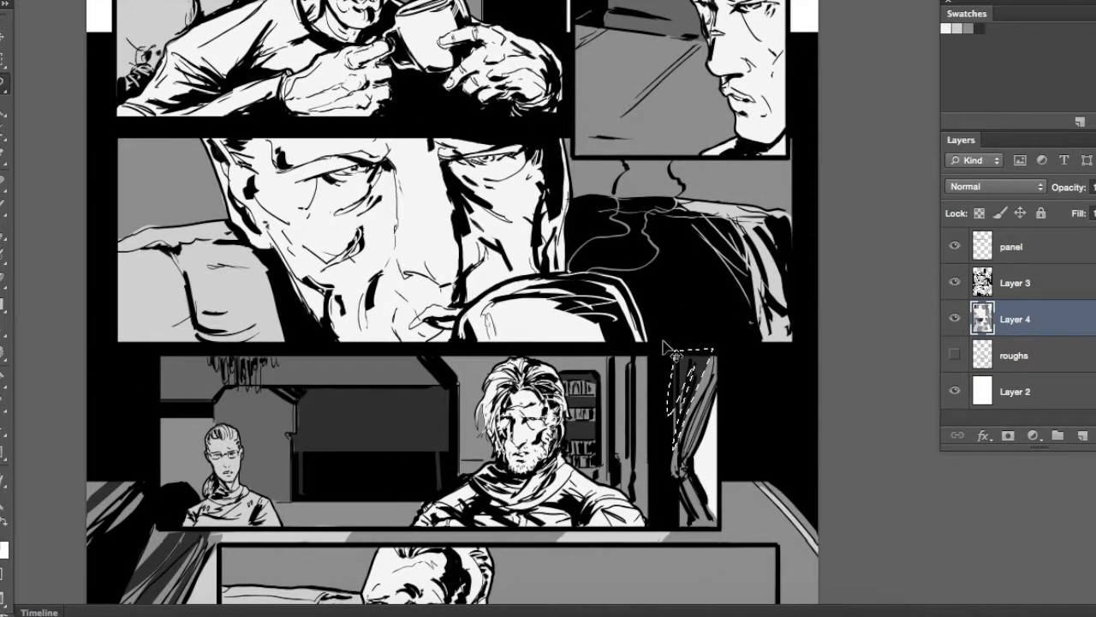
key("super+d")
Select shadow shapes along the ceiling and back walls of the third-row panel and fill them with darker grey
left_click_drag(609, 318, 684, 314)
mouse_move(666, 370)
left_mouse_down()
mouse_move(685, 411)
mouse_move(461, 367)
mouse_move(514, 381)
mouse_move(289, 423)
mouse_move(310, 383)
left_mouse_up()
key("alt+BackSpace")
key("super+d")
left_click_drag(523, 444, 530, 286)
mouse_move(493, 368)
left_mouse_down()
mouse_move(520, 346)
mouse_move(510, 504)
left_mouse_up()
key("alt+BackSpace")
key("super+d")
Select diagonal shadow bands across the lower background of the top-right panel and fill them dark grey
left_click_drag(713, 78, 665, 234)
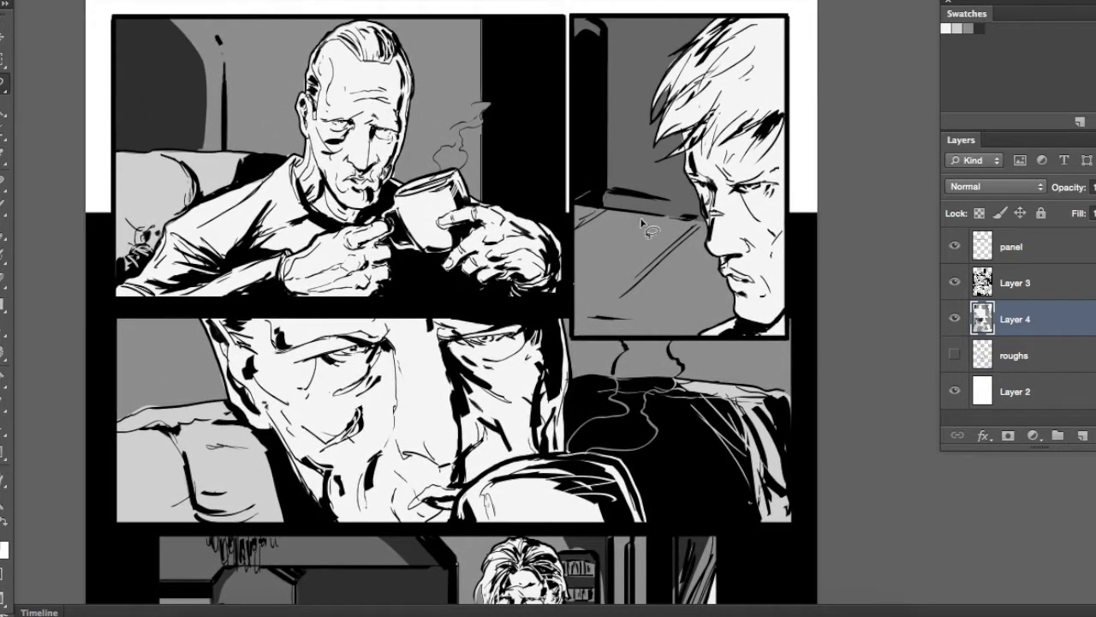
left_click_drag(572, 306, 656, 215)
mouse_move(573, 280)
left_mouse_down()
mouse_move(707, 322)
mouse_move(572, 292)
mouse_move(647, 332)
left_mouse_up()
key("alt+BackSpace")
key("super+d")
Select the shadow shapes on the older man's hair, face, ear and neck in the first panel and fill them with mid grey
key("super+minus")
left_click_drag(609, 471, 577, 357)
key("super+plus")
key("super+plus")
key("super+plus")
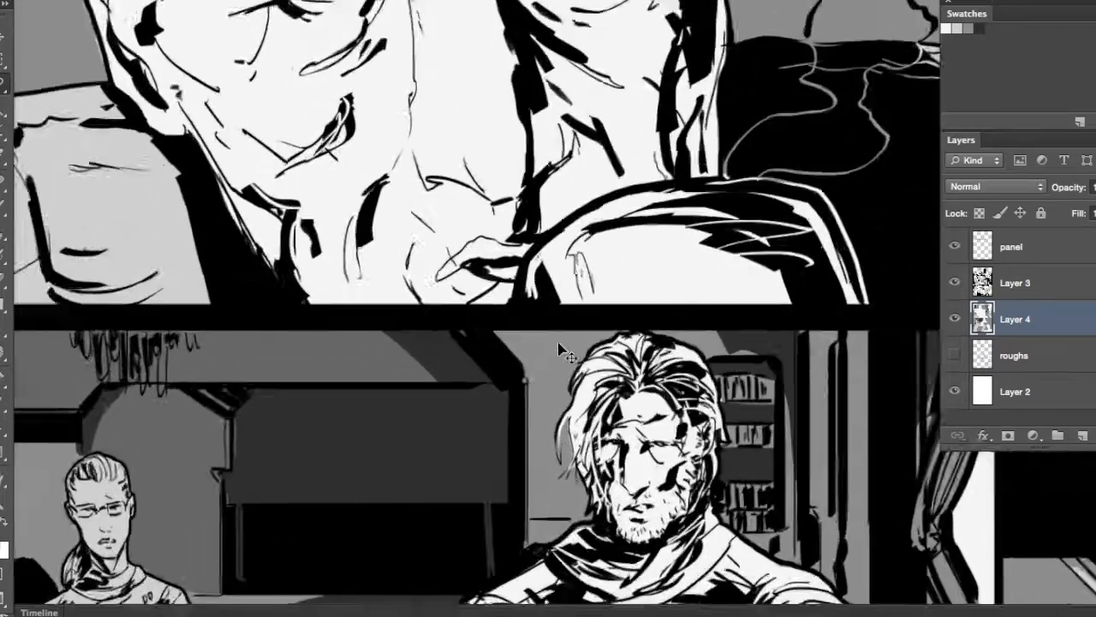
left_click_drag(445, 69, 705, 585)
left_click_drag(668, 95, 591, 268)
left_click_drag(552, 75, 548, 129)
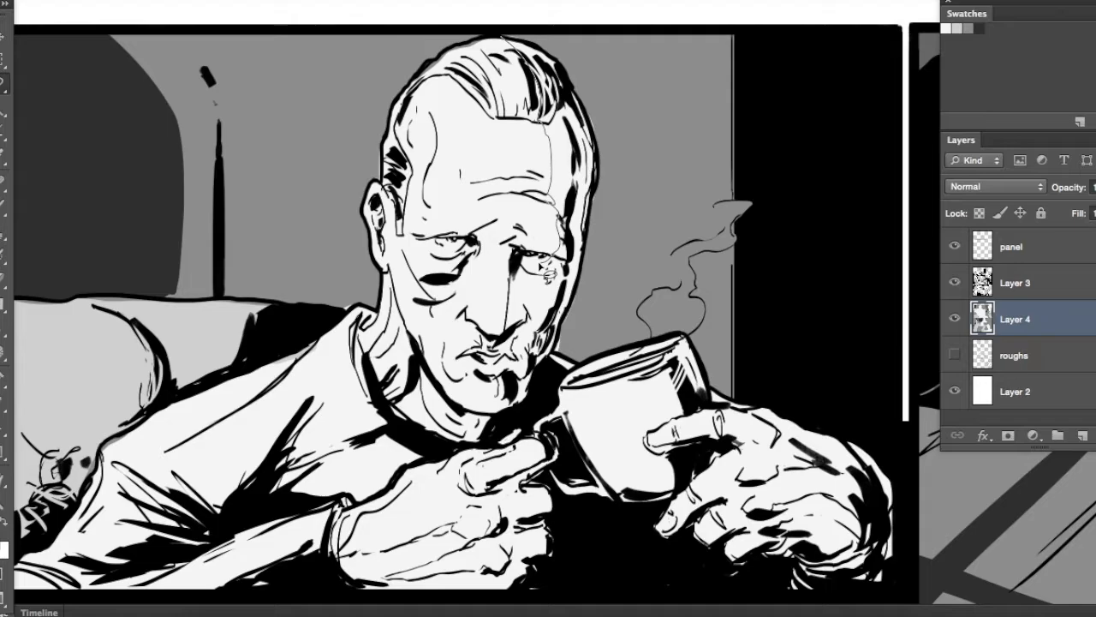
left_click_drag(518, 419, 565, 342)
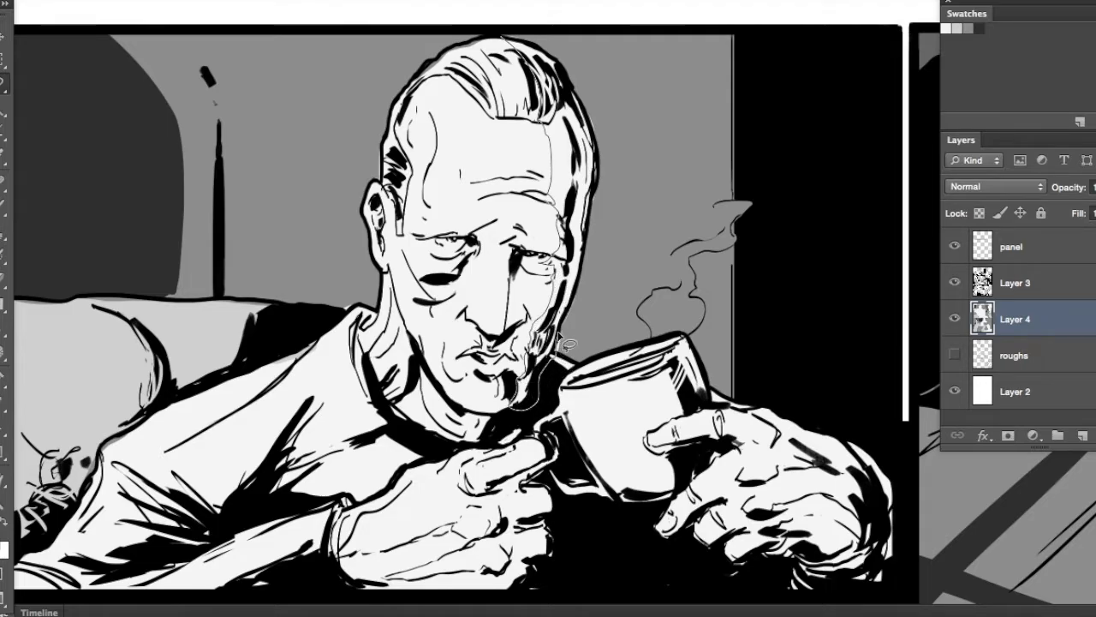
left_click_drag(537, 48, 542, 118)
mouse_move(468, 62)
left_mouse_down()
mouse_move(496, 104)
mouse_move(469, 74)
left_mouse_up()
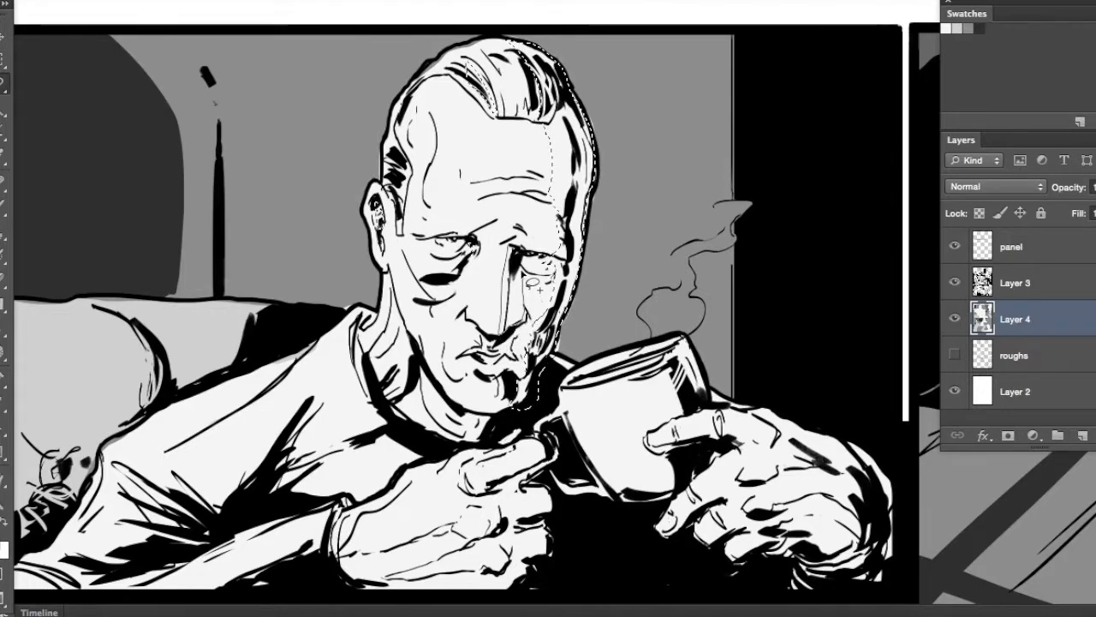
left_click_drag(542, 269, 563, 274)
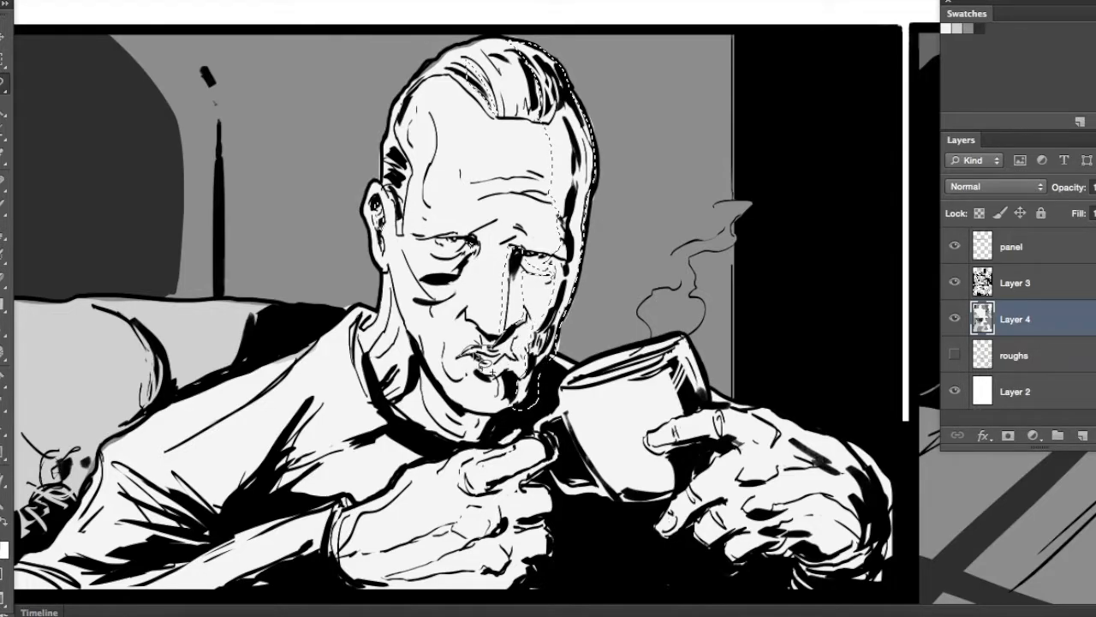
mouse_move(515, 368)
left_mouse_down()
mouse_move(495, 403)
mouse_move(512, 377)
left_mouse_up()
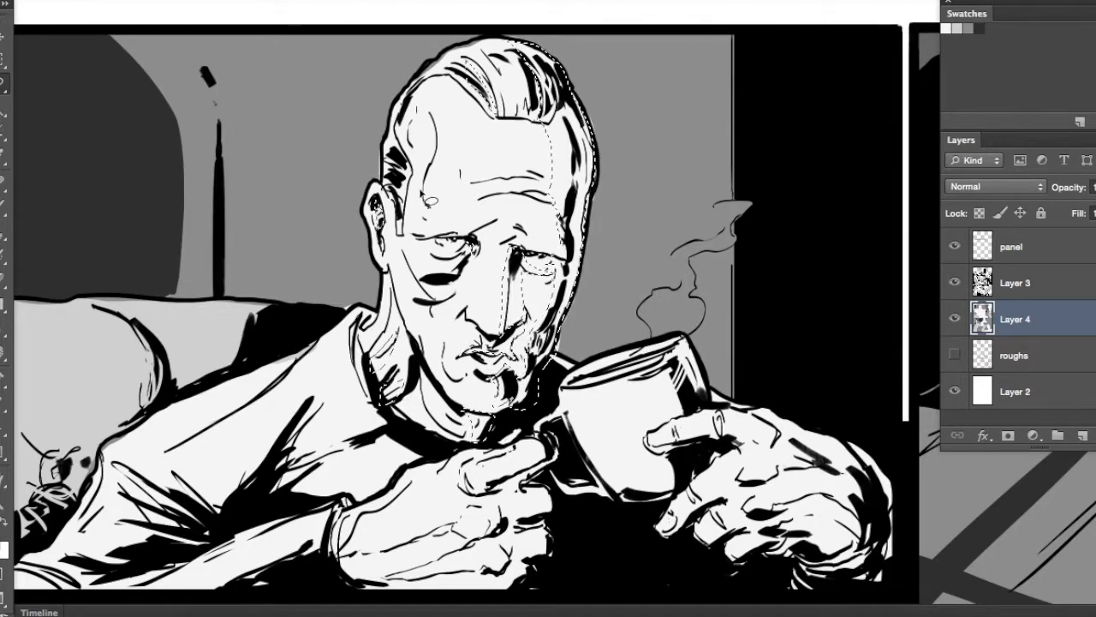
left_click(967, 28)
key("alt+BackSpace")
key("super+d")
left_click_drag(597, 263, 717, 203)
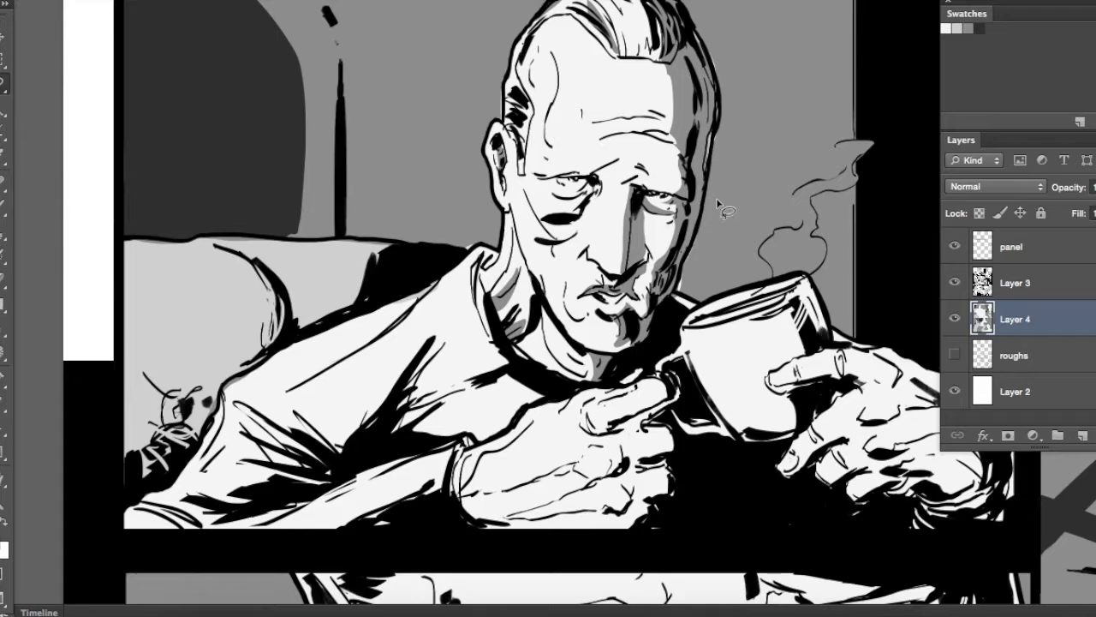
Fill the selected face shadow in the first panel mid grey and brush grey shading onto the older man's forehead
key("alt+BackSpace")
key("super+d")
mouse_move(593, 199)
left_mouse_down()
mouse_move(601, 195)
mouse_move(577, 209)
left_mouse_up()
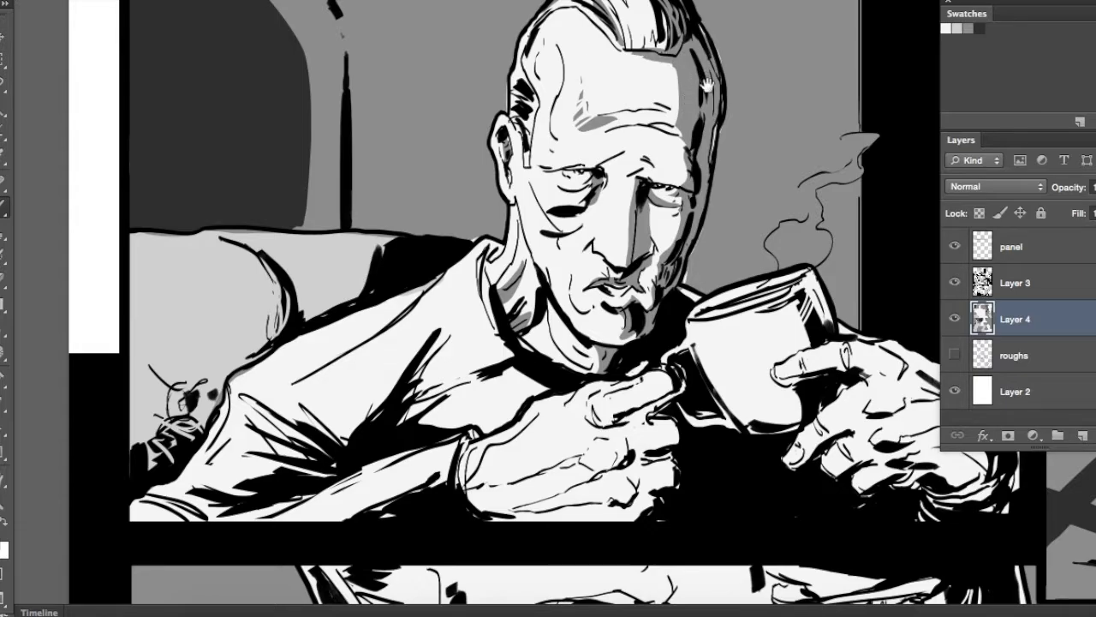
left_click_drag(708, 69, 697, 171)
left_click_drag(641, 106, 643, 149)
left_click_drag(666, 118, 667, 134)
left_click_drag(702, 226, 702, 134)
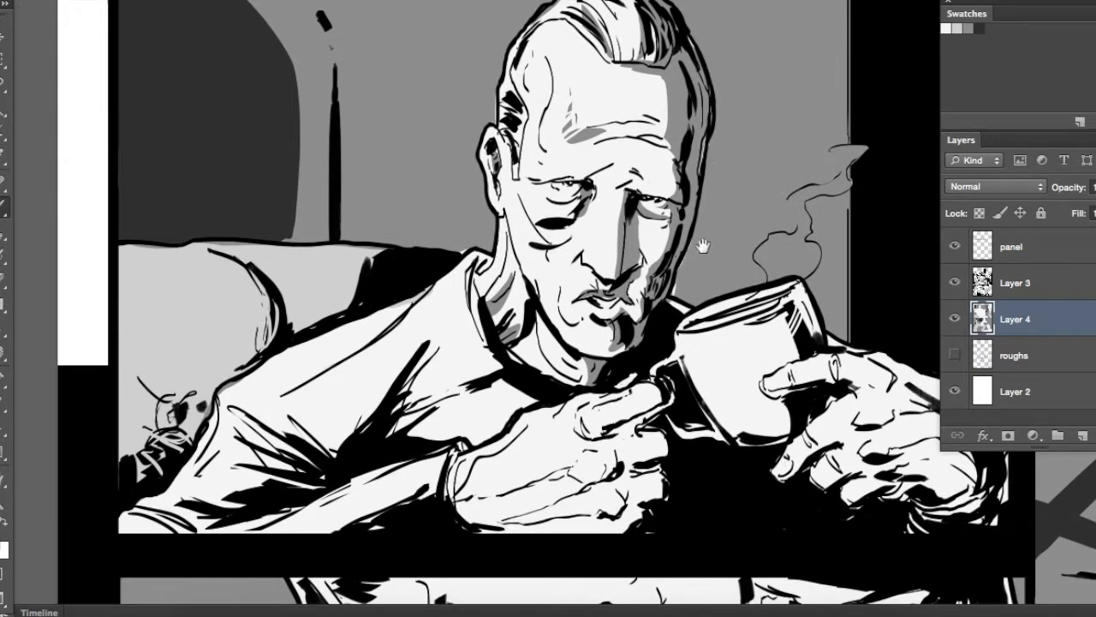
Select the shadow side of the mug and of the hand holding it in the first panel and fill them mid grey
left_click_drag(702, 240, 593, 181)
mouse_move(711, 239)
left_mouse_down()
mouse_move(638, 269)
mouse_move(664, 338)
mouse_move(654, 385)
mouse_move(720, 333)
mouse_move(711, 343)
mouse_move(775, 310)
left_mouse_up()
mouse_move(773, 383)
left_mouse_down()
mouse_move(865, 467)
mouse_move(784, 293)
mouse_move(759, 305)
left_mouse_up()
key("alt+BackSpace")
key("super+d")
Select the shadow shapes on the older man's fist and the chest of his sweater and fill them mid grey
left_click_drag(492, 375, 591, 290)
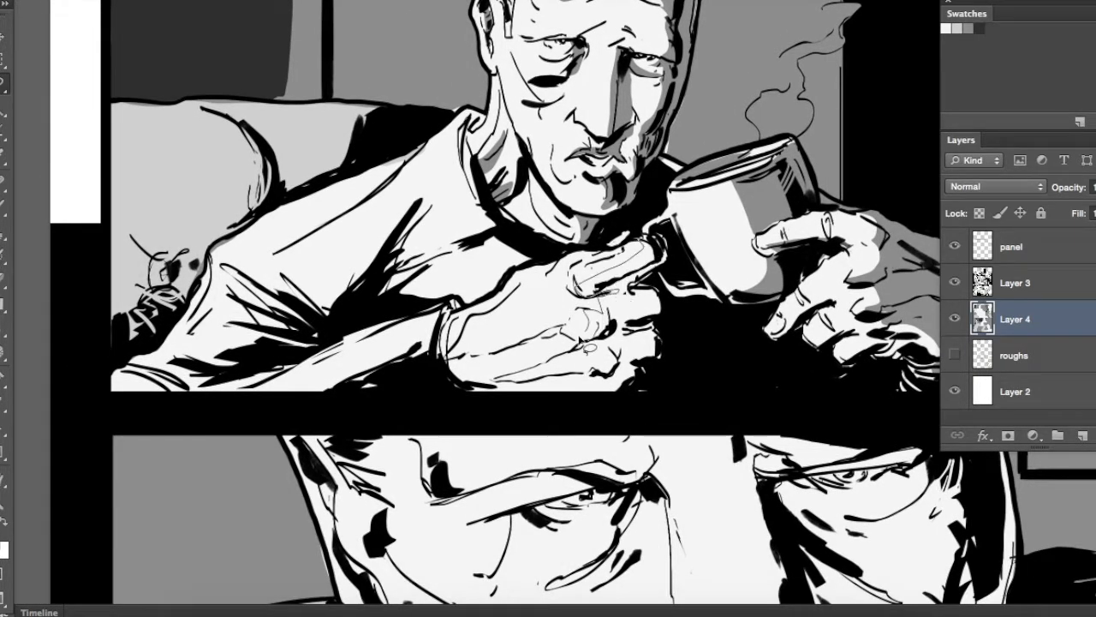
mouse_move(612, 397)
left_mouse_down()
mouse_move(685, 319)
mouse_move(684, 261)
mouse_move(613, 289)
left_mouse_up()
key("alt+BackSpace")
key("super+d")
mouse_move(490, 250)
left_mouse_down()
mouse_move(659, 297)
mouse_move(676, 288)
left_mouse_up()
mouse_move(661, 236)
left_mouse_down()
mouse_move(601, 345)
mouse_move(738, 290)
mouse_move(662, 239)
left_mouse_up()
key("alt+BackSpace")
key("super+d")
mouse_move(718, 291)
left_mouse_down()
mouse_move(751, 244)
mouse_move(728, 227)
left_mouse_up()
key("alt+BackSpace")
key("super+d")
Select the shadow shapes on the older man's cheek and the shoulder folds of his sweater and fill them mid grey
left_click_drag(807, 230, 733, 314)
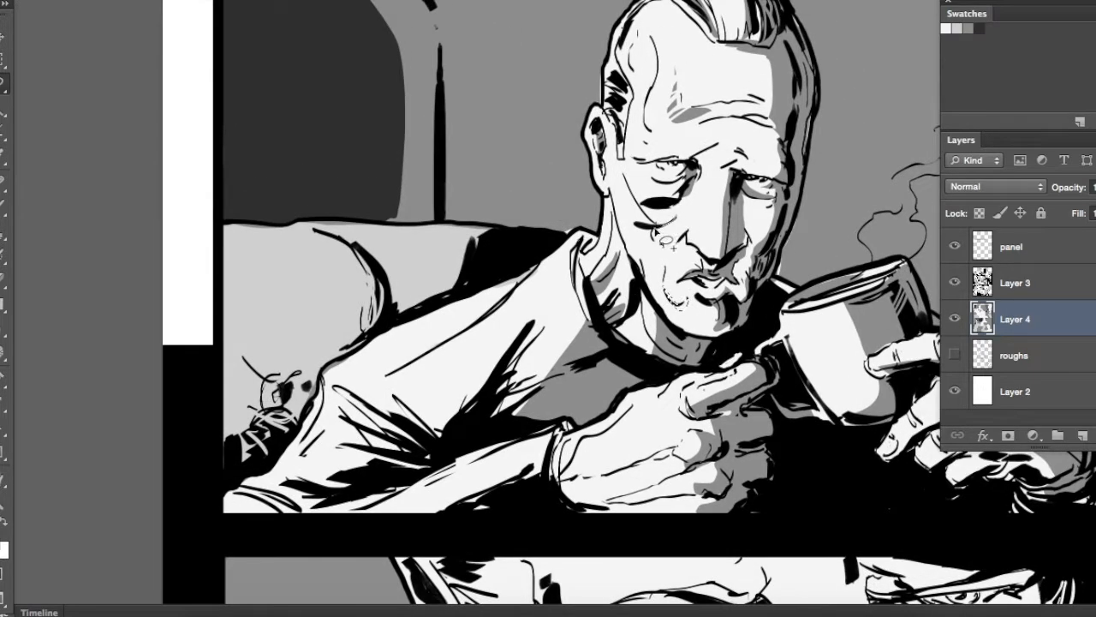
mouse_move(696, 177)
left_mouse_down()
mouse_move(667, 213)
mouse_move(615, 129)
left_mouse_up()
key("alt+BackSpace")
key("super+d")
left_click_drag(480, 331, 691, 263)
mouse_move(557, 330)
left_mouse_down()
mouse_move(685, 372)
mouse_move(572, 323)
left_mouse_up()
key("alt+BackSpace")
key("super+d")
left_click_drag(684, 327, 677, 323)
Select the shadow shapes on the older man's wrist and sleeve in the first panel and fill them mid grey
left_click_drag(353, 207, 368, 173)
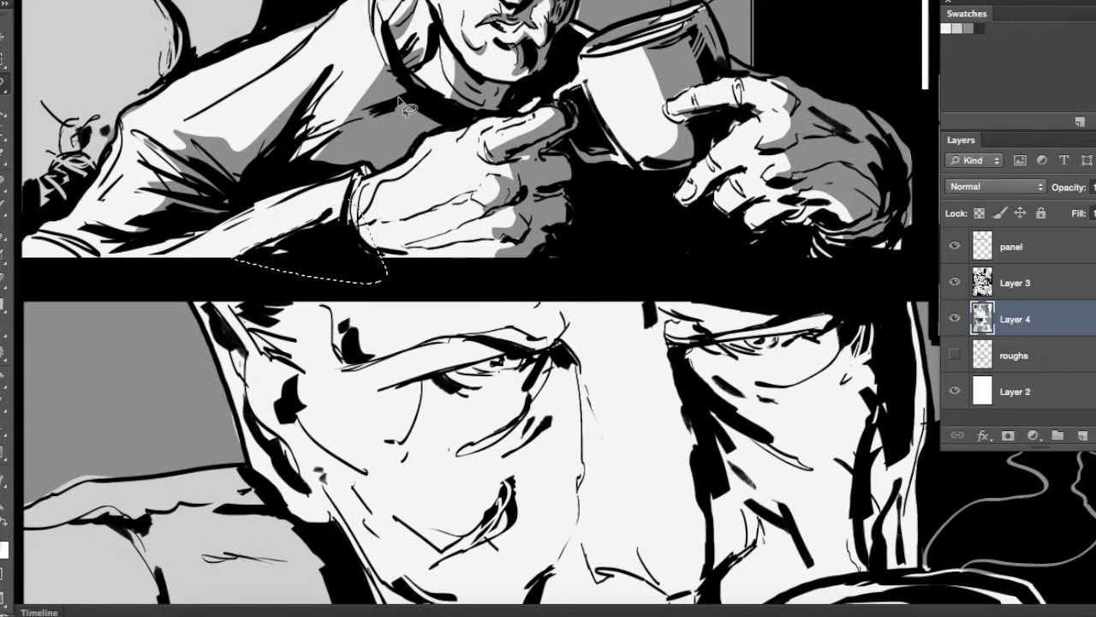
key("alt+BackSpace")
key("super+d")
mouse_move(684, 100)
left_mouse_down()
mouse_move(666, 342)
mouse_move(640, 443)
mouse_move(574, 346)
left_mouse_up()
left_click_drag(487, 349, 476, 346)
key("alt+BackSpace")
key("super+d")
mouse_move(650, 385)
left_mouse_down()
mouse_move(709, 419)
mouse_move(736, 414)
left_mouse_up()
left_click_drag(585, 388, 627, 416)
key("alt+BackSpace")
key("super+d")
Select the shadow shapes in the young man's hair and along his face edge in the top-right panel and fill them mid grey
mouse_move(691, 348)
left_mouse_down()
mouse_move(673, 405)
mouse_move(396, 149)
left_mouse_up()
left_click_drag(925, 154, 724, 223)
left_click_drag(691, 80, 707, 266)
mouse_move(690, 48)
left_mouse_down()
mouse_move(598, 129)
mouse_move(544, 278)
left_mouse_up()
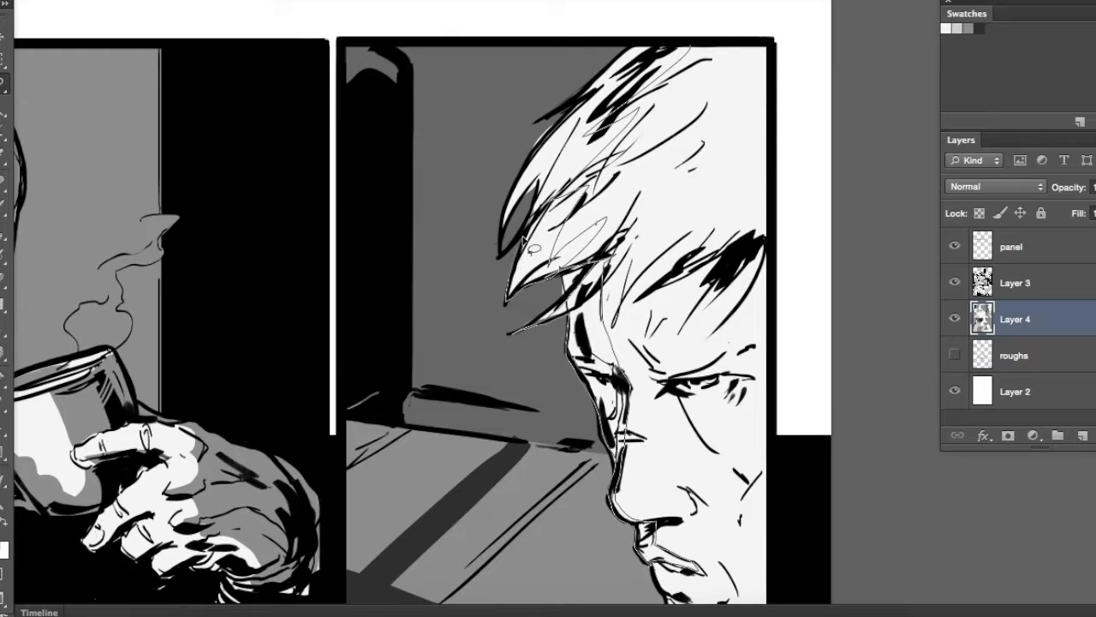
left_click_drag(584, 92, 690, 45)
key("alt+BackSpace")
key("super+d")
Select the shadow shapes below the young man's eye and around his mouth and chin and fill them mid grey
left_click_drag(665, 448, 629, 291)
left_click_drag(628, 236, 699, 307)
left_click_drag(692, 226, 639, 210)
key("alt+BackSpace")
key("super+d")
left_click_drag(686, 367, 704, 344)
left_click_drag(652, 346, 631, 370)
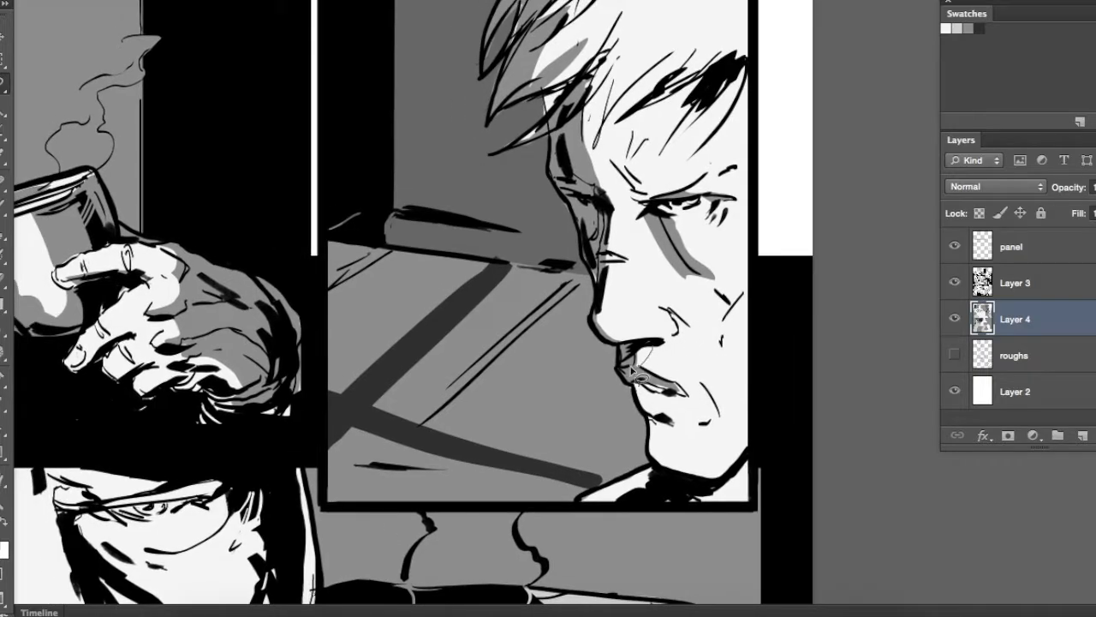
key("shift+BackSpace")
left_click(692, 212)
key("alt+BackSpace")
key("super+d")
Select further shadow shapes under the young man's fringe, beside his nose and on his cheek and fill them mid grey
left_click_drag(686, 345, 682, 371)
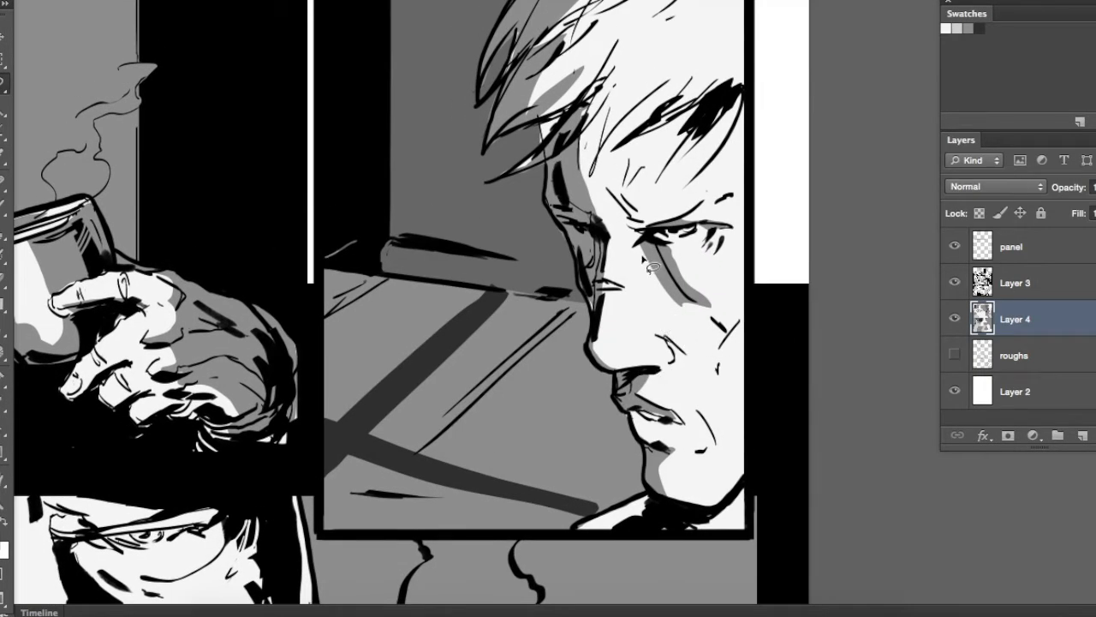
left_click_drag(713, 296, 715, 319)
left_click_drag(677, 140, 601, 135)
key("alt+BackSpace")
key("super+d")
mouse_move(675, 282)
left_mouse_down()
mouse_move(753, 296)
mouse_move(797, 174)
left_mouse_up()
left_click_drag(779, 443, 774, 413)
key("alt+BackSpace")
key("super+d")
mouse_move(485, 88)
left_mouse_down()
mouse_move(616, 447)
mouse_move(509, 330)
mouse_move(346, 279)
left_mouse_up()
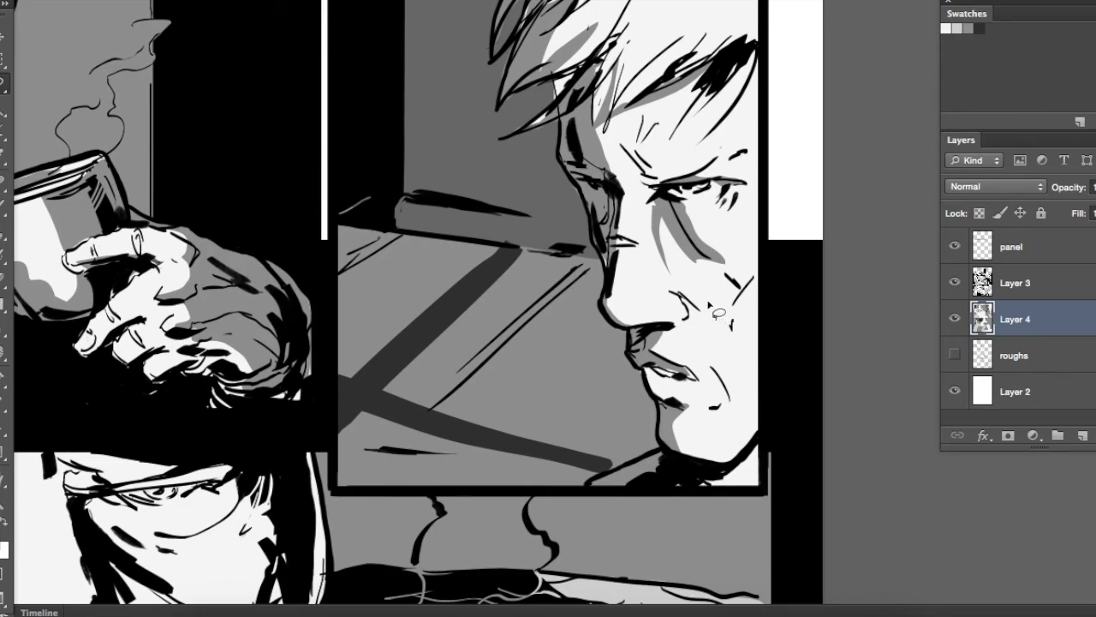
key("alt+BackSpace")
key("super+d")
Select the shaded half of the face and the upper lip in the second-row close-up and fill them mid grey
left_click_drag(442, 259, 731, 328)
left_click_drag(346, 537, 589, 81)
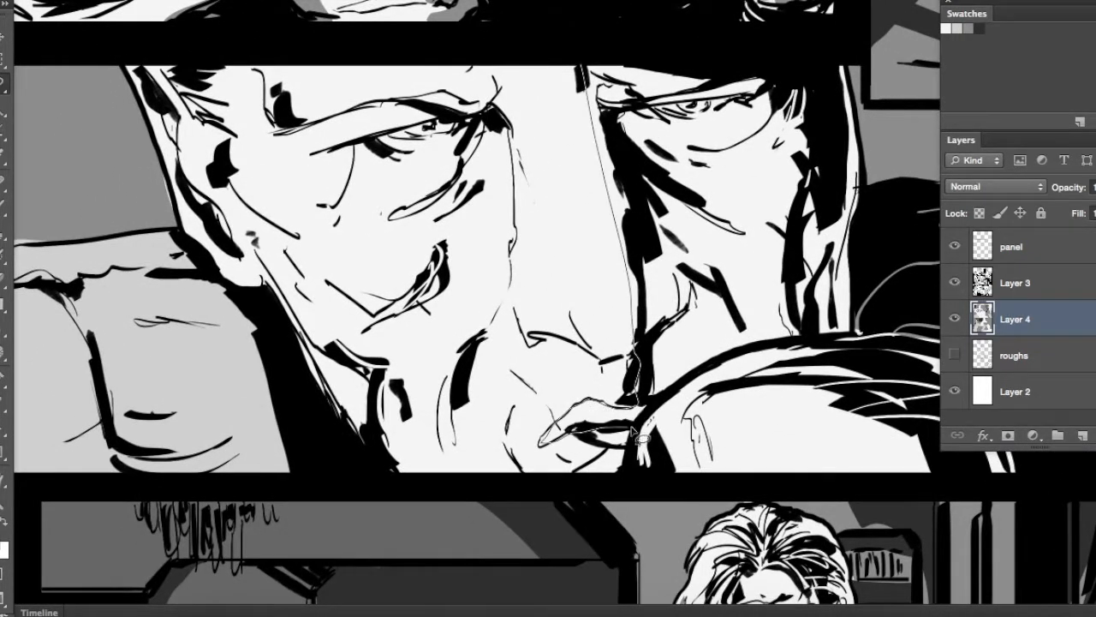
left_click_drag(835, 64, 578, 58)
key("alt+BackSpace")
key("super+d")
Select the shadow shapes around the lit eye, nose bridge, cheek fold and ear in the close-up and fill them mid grey
mouse_move(430, 122)
left_mouse_down()
mouse_move(463, 145)
mouse_move(544, 156)
left_mouse_up()
left_click_drag(615, 229, 618, 156)
key("alt+BackSpace")
key("super+d")
left_click_drag(628, 324, 696, 334)
mouse_move(636, 268)
left_mouse_down()
mouse_move(598, 344)
mouse_move(638, 267)
left_mouse_up()
key("alt+BackSpace")
key("super+d")
mouse_move(762, 273)
left_mouse_down()
mouse_move(653, 299)
mouse_move(703, 248)
left_mouse_up()
left_click_drag(285, 153, 280, 118)
key("alt+BackSpace")
key("super+d")
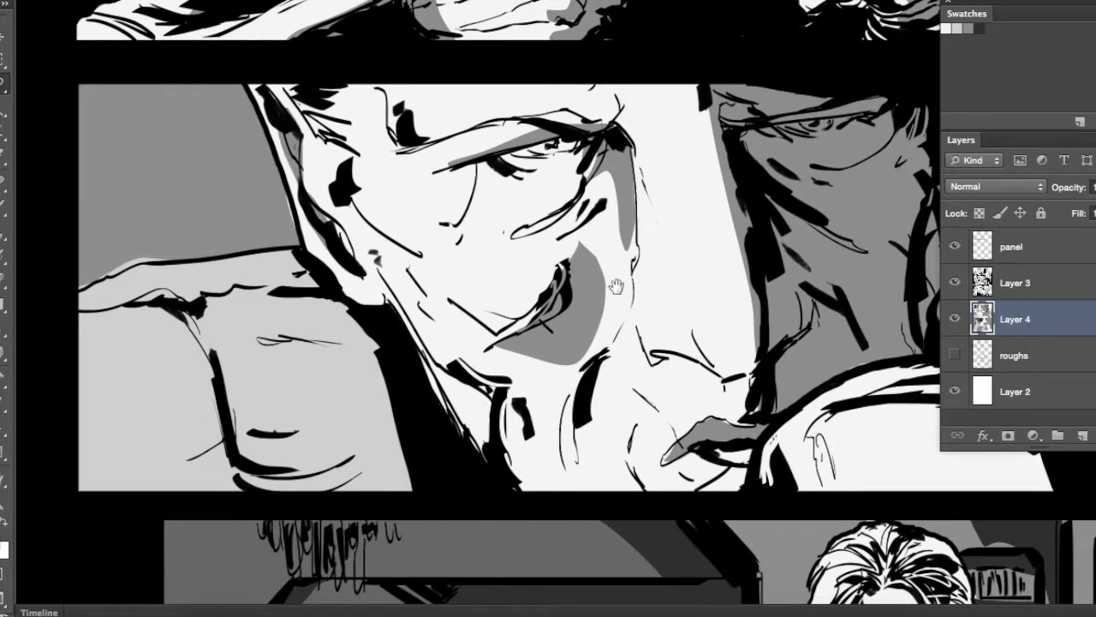
Select the shadow areas on the mug and the couch in the close-up panel and fill them mid grey
left_click_drag(616, 286, 579, 256)
mouse_move(277, 266)
left_mouse_down()
mouse_move(336, 272)
mouse_move(286, 260)
left_mouse_up()
key("alt+BackSpace")
key("super+d")
mouse_move(908, 305)
left_mouse_down()
mouse_move(654, 295)
mouse_move(710, 243)
left_mouse_up()
left_click_drag(495, 311, 724, 282)
left_click_drag(463, 306, 435, 302)
key("alt+BackSpace")
key("super+d")
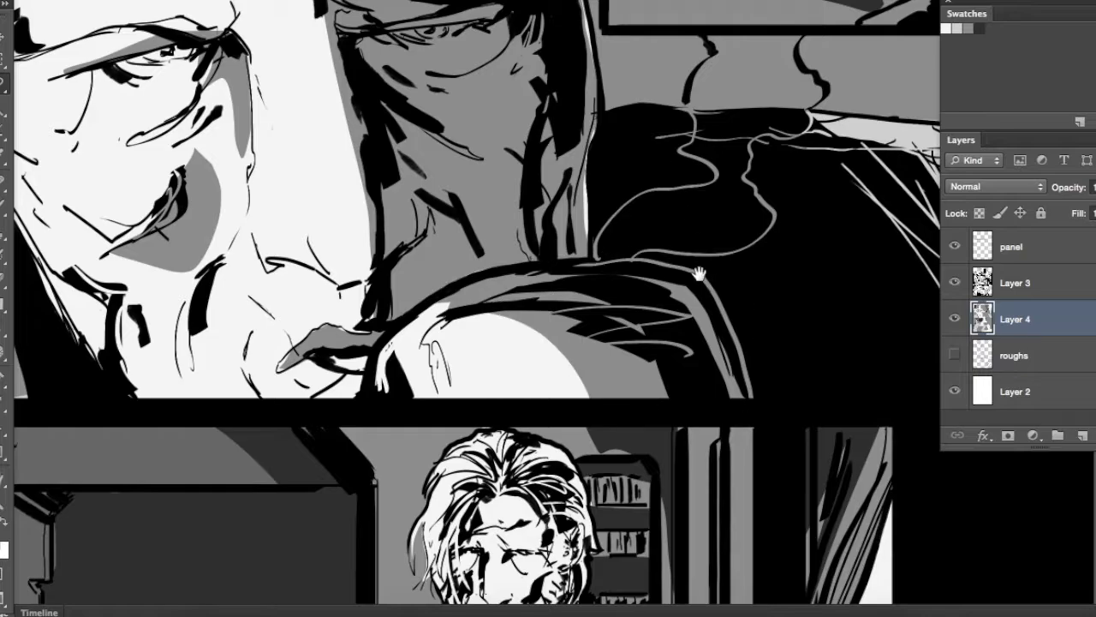
left_click_drag(700, 274, 877, 408)
key("alt+BackSpace")
key("super+d")
Fill a mid-grey shadow beneath the lit eye in the close-up and fill the eye on the shaded side white
left_click_drag(392, 215, 399, 269)
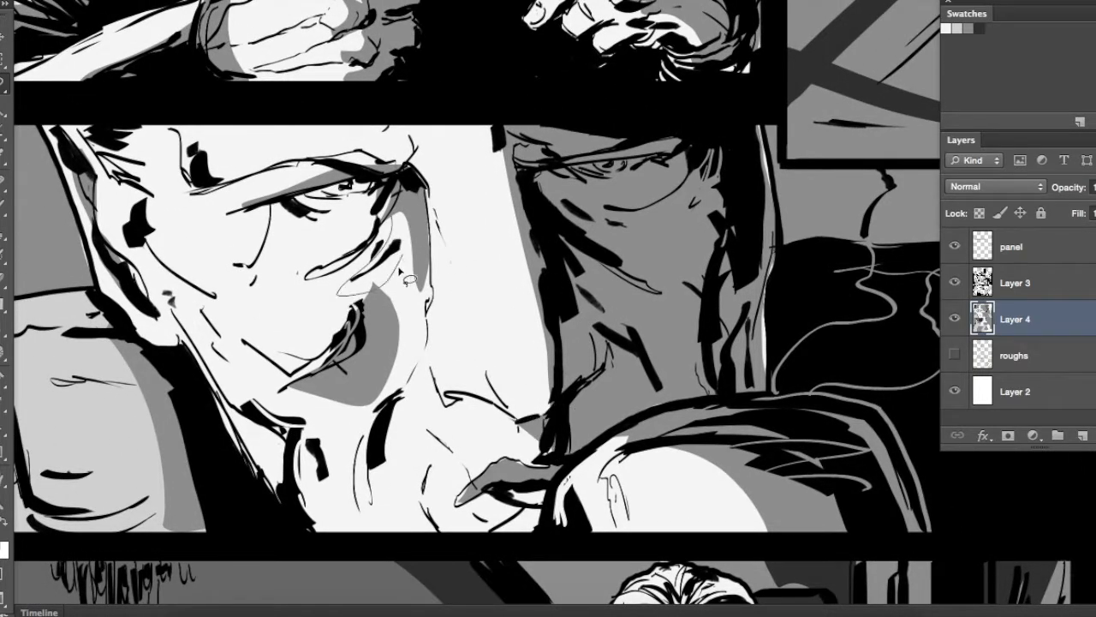
key("alt+BackSpace")
key("super+d")
mouse_move(596, 248)
left_mouse_down()
mouse_move(639, 365)
mouse_move(596, 342)
left_mouse_up()
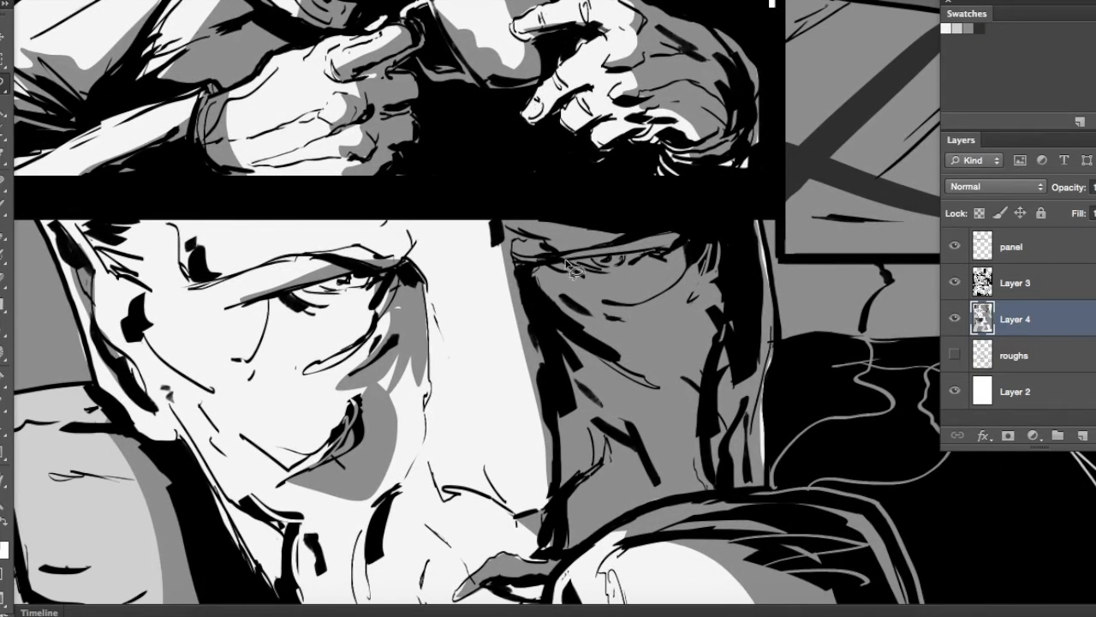
key("alt+BackSpace")
key("super+d")
Brush grey shading strokes onto the nose bridge and the rim side of the mug in the close-up panel
left_click_drag(287, 287, 258, 251)
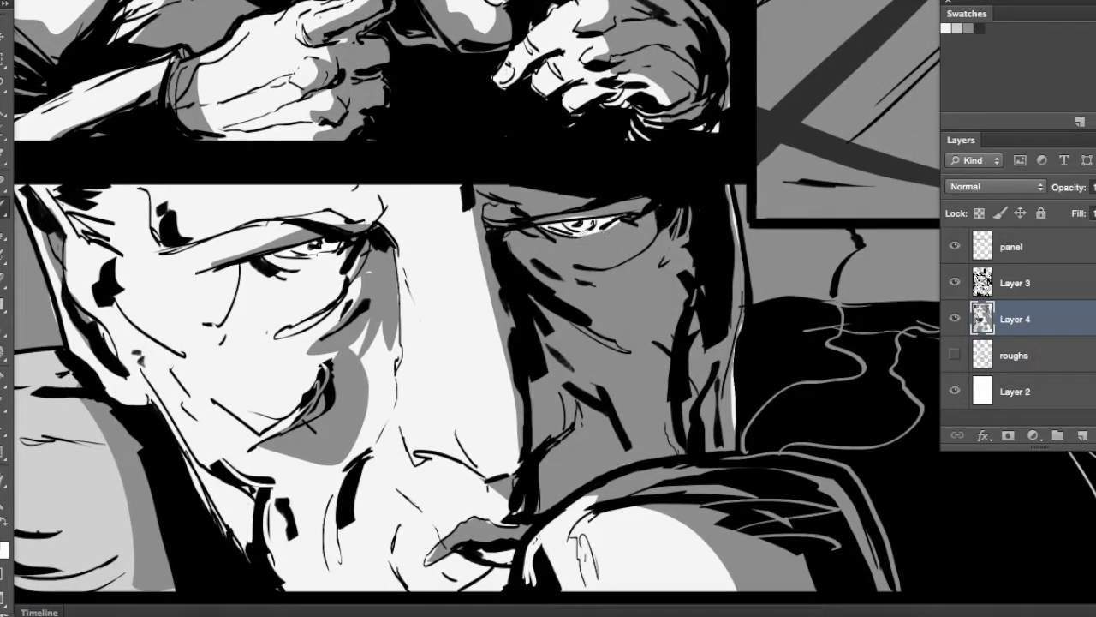
left_click_drag(606, 218, 676, 260)
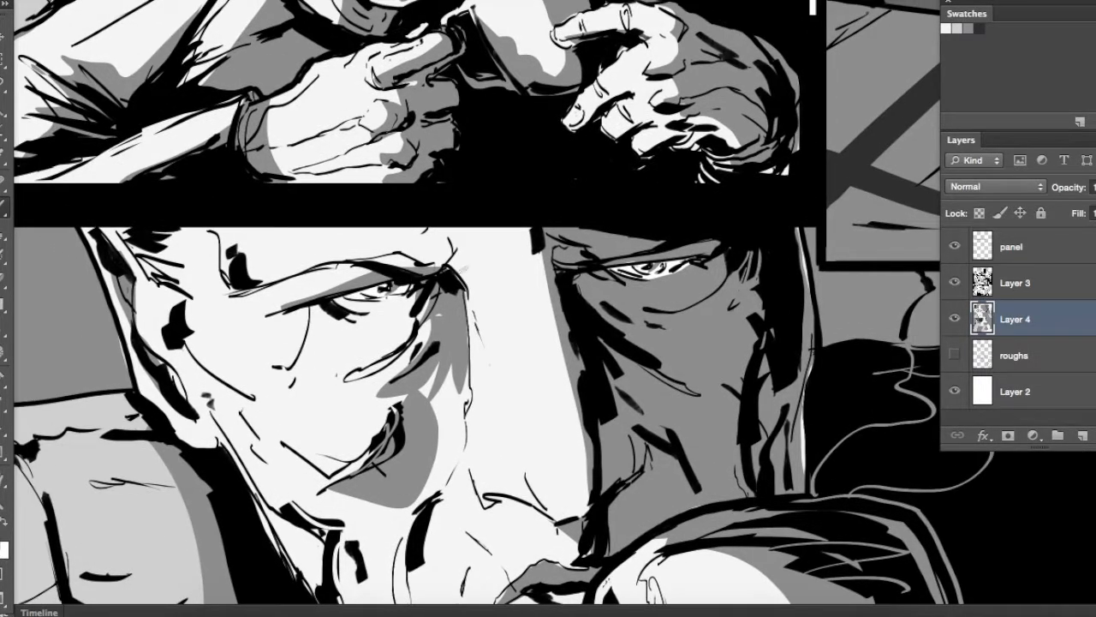
left_click_drag(568, 182, 617, 392)
mouse_move(717, 181)
left_mouse_down()
mouse_move(562, 375)
mouse_move(366, 372)
left_mouse_up()
mouse_move(715, 358)
left_mouse_down()
mouse_move(540, 348)
mouse_move(449, 305)
left_mouse_up()
key("l")
mouse_move(651, 405)
left_mouse_down()
mouse_move(712, 411)
mouse_move(782, 506)
left_mouse_up()
key("b")
left_click_drag(732, 161, 604, 279)
left_click_drag(693, 182, 599, 273)
left_click_drag(701, 160, 629, 222)
left_click_drag(736, 116, 634, 197)
left_click_drag(646, 361, 659, 129)
left_click_drag(655, 385, 711, 129)
left_click_drag(517, 489, 712, 307)
left_click_drag(632, 331, 763, 193)
mouse_move(530, 450)
left_mouse_down()
mouse_move(677, 300)
mouse_move(631, 251)
mouse_move(616, 254)
left_mouse_up()
Select the shadow shapes on the bearded man's hair, face, scarf and jacket in the third-row panel and fill them mid grey
key("l")
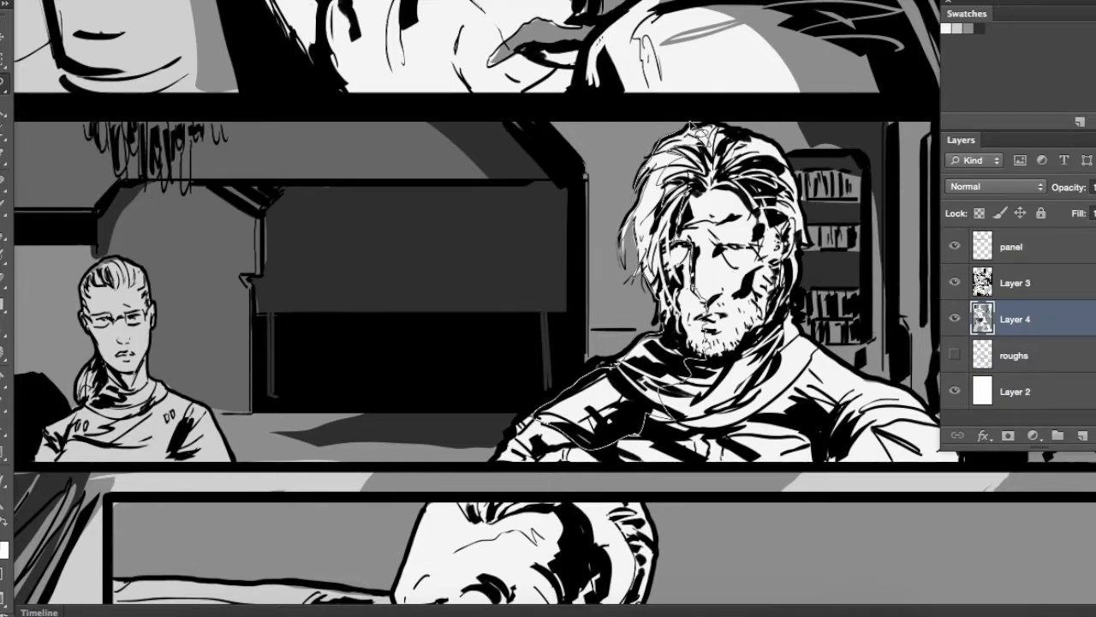
key("alt+BackSpace")
key("super+d")
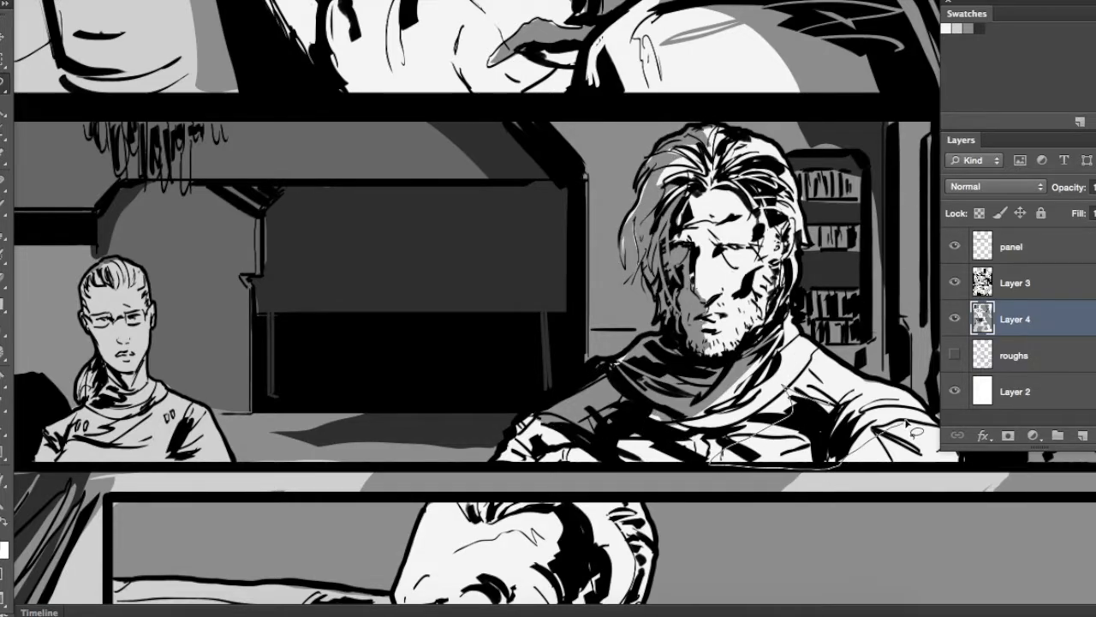
left_click_drag(577, 324, 566, 319)
left_click_drag(594, 460, 598, 410)
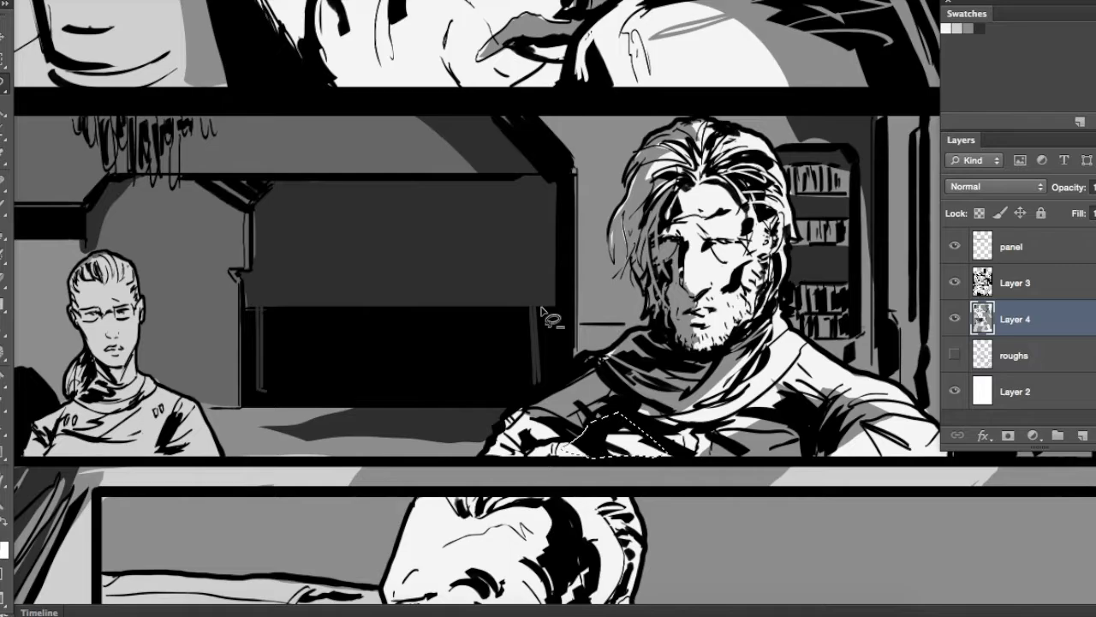
key("alt+BackSpace")
key("super+d")
left_click_drag(562, 447, 507, 402)
key("alt+BackSpace")
key("super+d")
Select the shadow side of the ponytailed figure's head in the third-row panel and fill it with darker grey
mouse_move(624, 309)
left_mouse_down()
mouse_move(397, 377)
mouse_move(321, 325)
left_mouse_up()
mouse_move(193, 383)
left_mouse_down()
mouse_move(566, 370)
mouse_move(554, 344)
left_mouse_up()
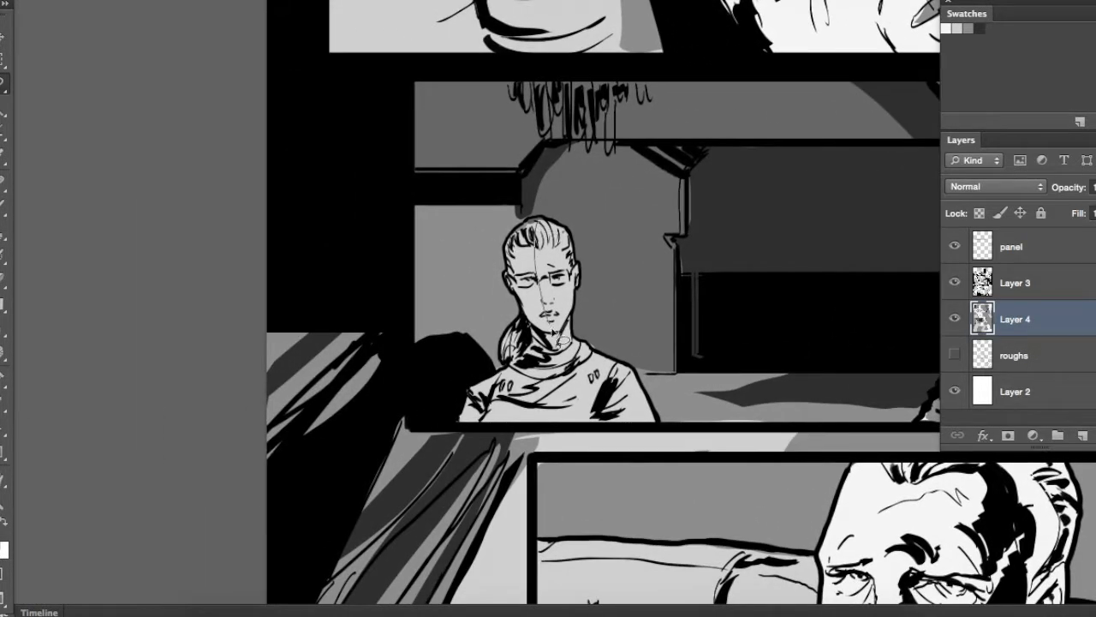
left_click_drag(509, 287, 534, 221)
key("alt+BackSpace")
key("super+d")
Select the shaded half of the older man's face in the wide inset panel below and fill it mid grey
left_click_drag(633, 317, 322, 128)
left_click_drag(648, 298, 594, 89)
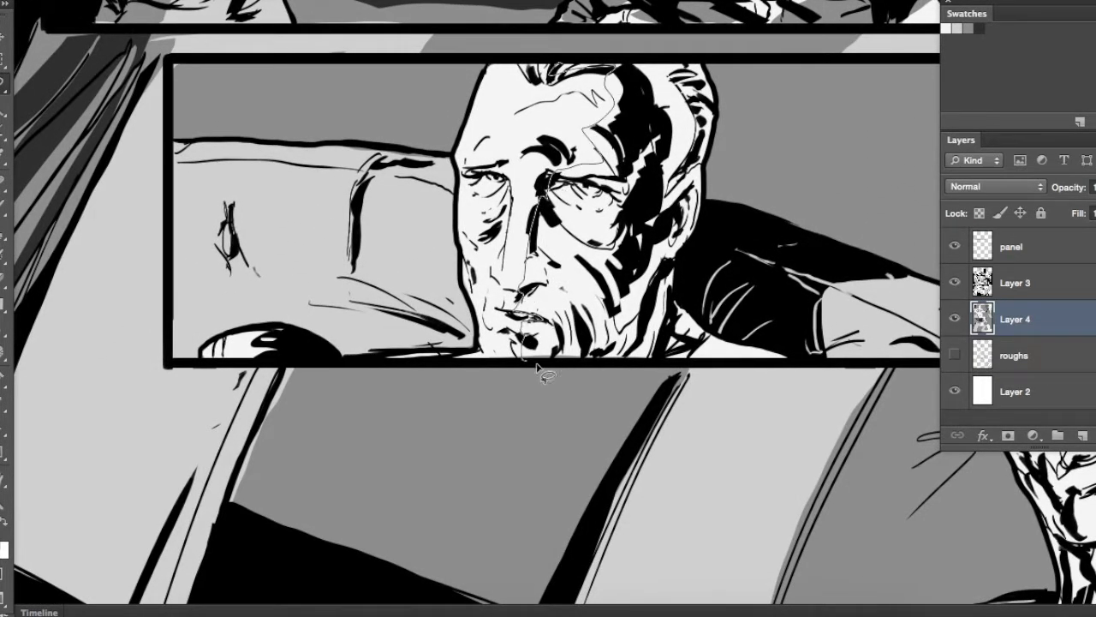
left_click_drag(570, 67, 610, 72)
key("alt+BackSpace")
key("super+d")
mouse_move(583, 292)
left_mouse_down()
mouse_move(550, 325)
mouse_move(585, 337)
left_mouse_up()
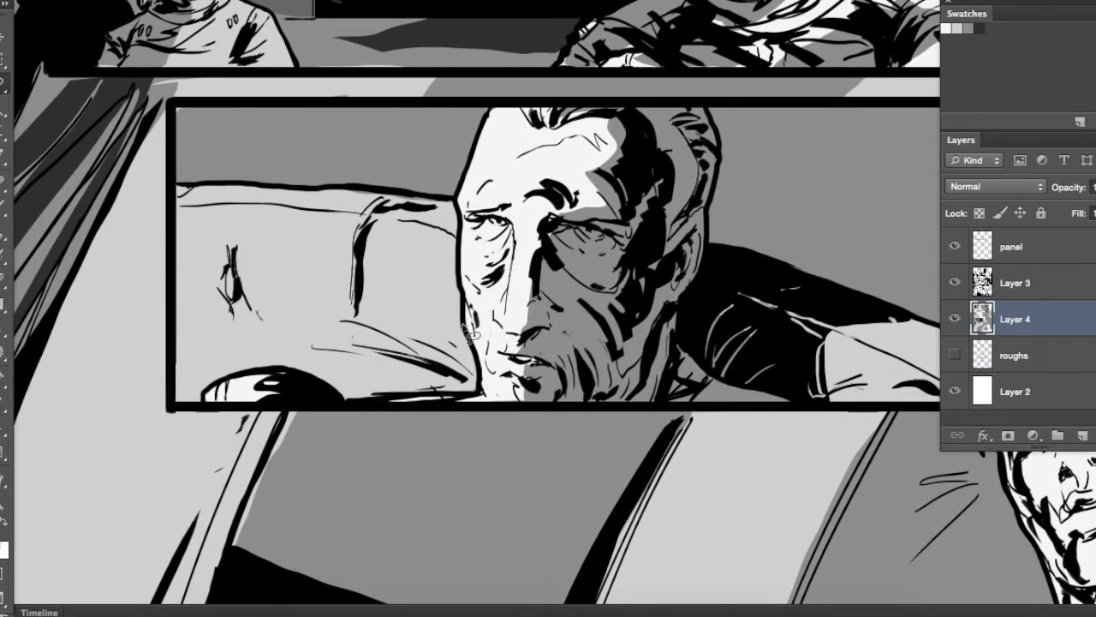
Select the shadow shapes on the sofa beside the older man's face and along its vertical seam and fill them mid grey
left_click_drag(479, 367, 462, 293)
mouse_move(258, 379)
left_mouse_down()
mouse_move(292, 403)
mouse_move(257, 377)
left_mouse_up()
key("alt+BackSpace")
key("super+d")
left_click_drag(383, 208, 385, 203)
key("alt+BackSpace")
key("super+d")
Select the shadows under the sofa's fold creases in the wide inset panel and fill them mid grey
mouse_move(356, 323)
left_mouse_down()
mouse_move(494, 314)
mouse_move(524, 324)
left_mouse_up()
key("alt+BackSpace")
key("super+d")
left_click_drag(398, 340, 375, 243)
key("alt+BackSpace")
key("super+d")
Select the light shape beside the black area behind the older man's head, up to the inset panel's lower border, and fill it mid grey
mouse_move(840, 265)
left_mouse_down()
mouse_move(541, 311)
mouse_move(468, 302)
left_mouse_up()
left_click_drag(587, 365, 609, 435)
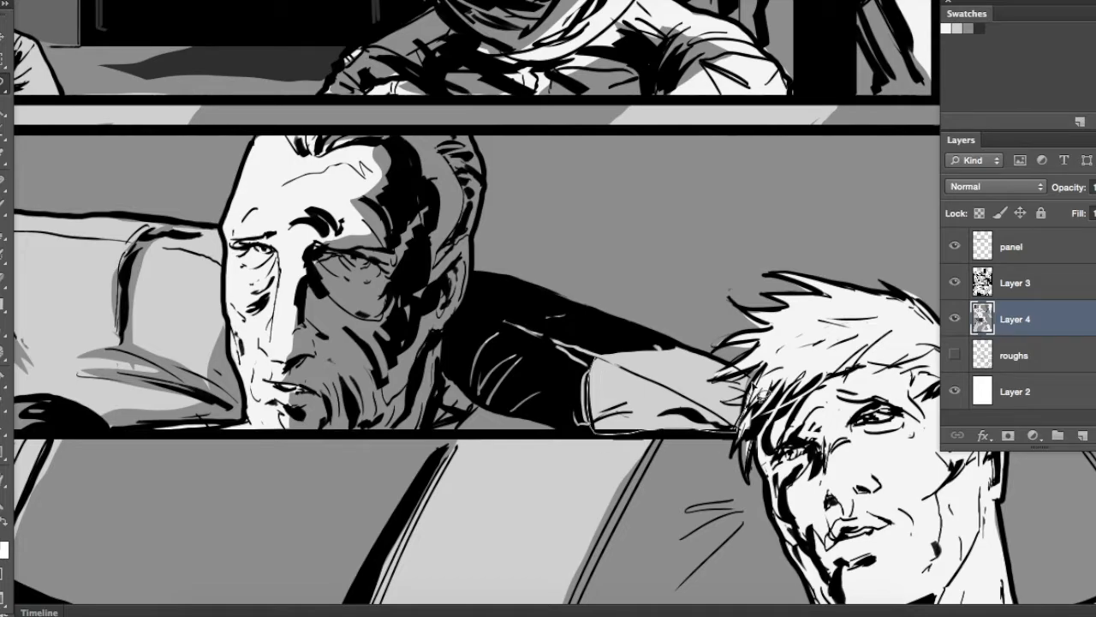
mouse_move(701, 355)
left_mouse_down()
mouse_move(589, 367)
mouse_move(499, 399)
mouse_move(614, 424)
left_mouse_up()
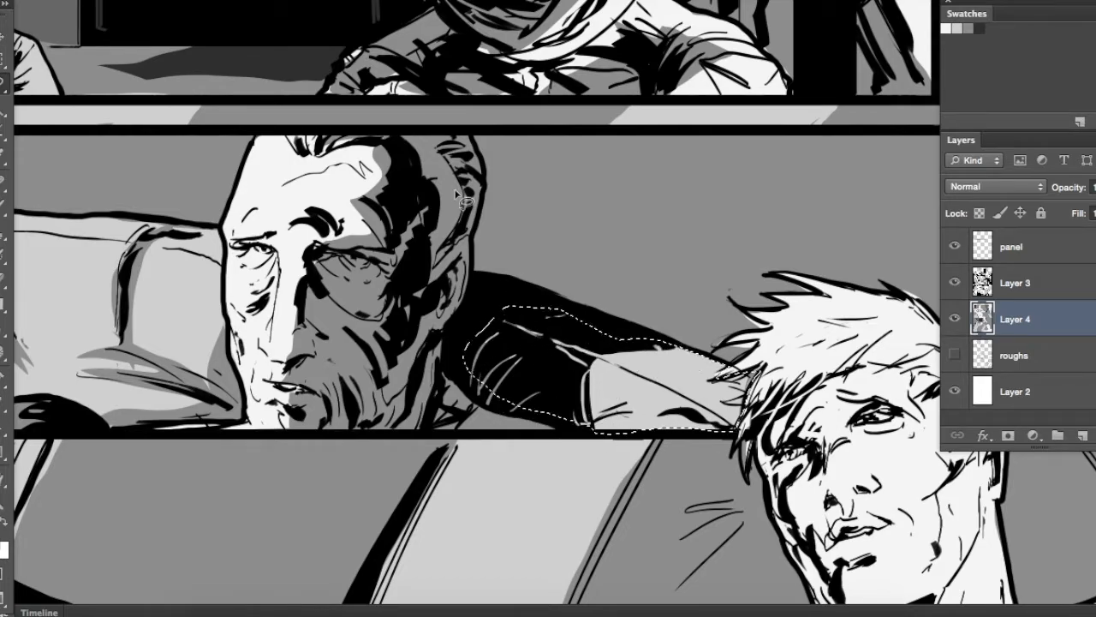
key("alt+BackSpace")
key("super+d")
scroll(656, 342, "up", 5)
scroll(656, 343, "left", 5)
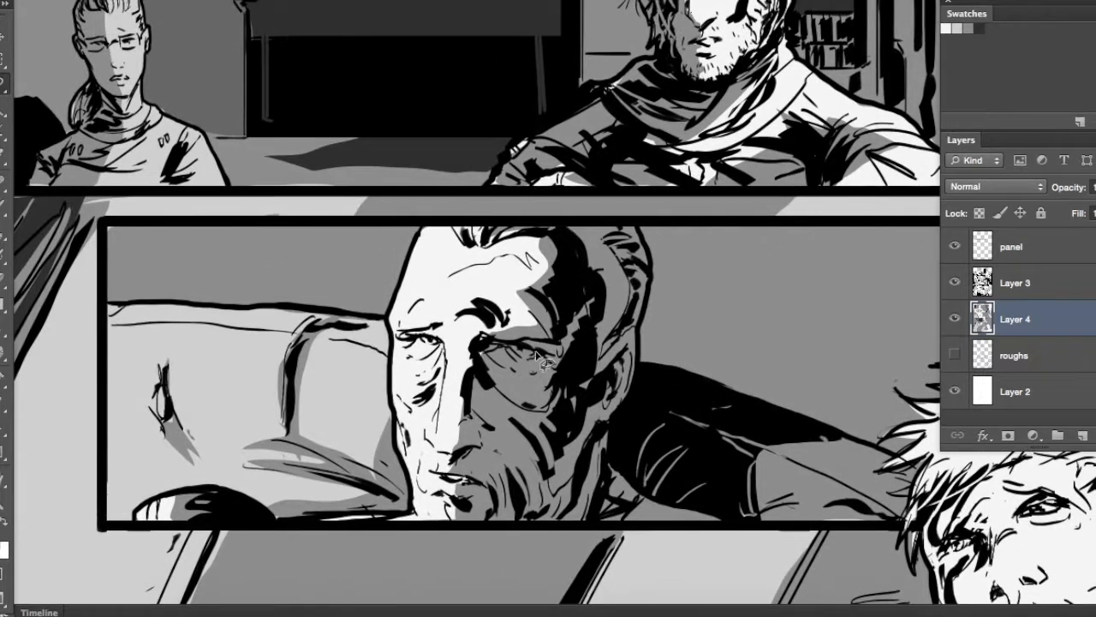
scroll(522, 344, "down", 5)
scroll(522, 344, "right", 6)
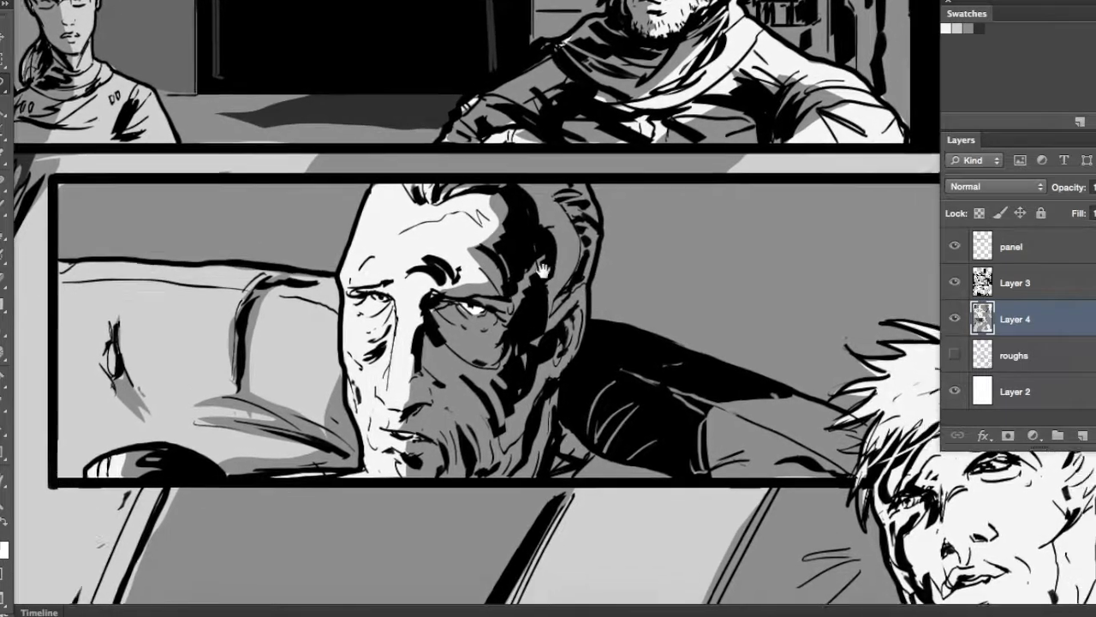
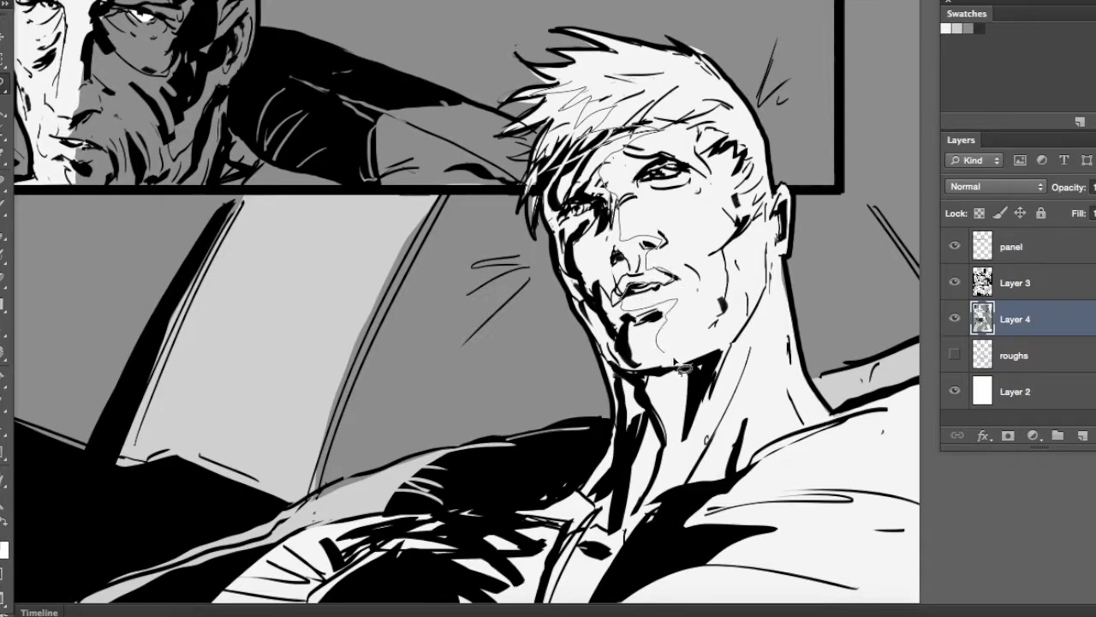
Select the shaded half of the blond man's face, hair fringe and neck, and fill it mid grey
scroll(649, 538, "down", 4)
scroll(650, 538, "left", 2)
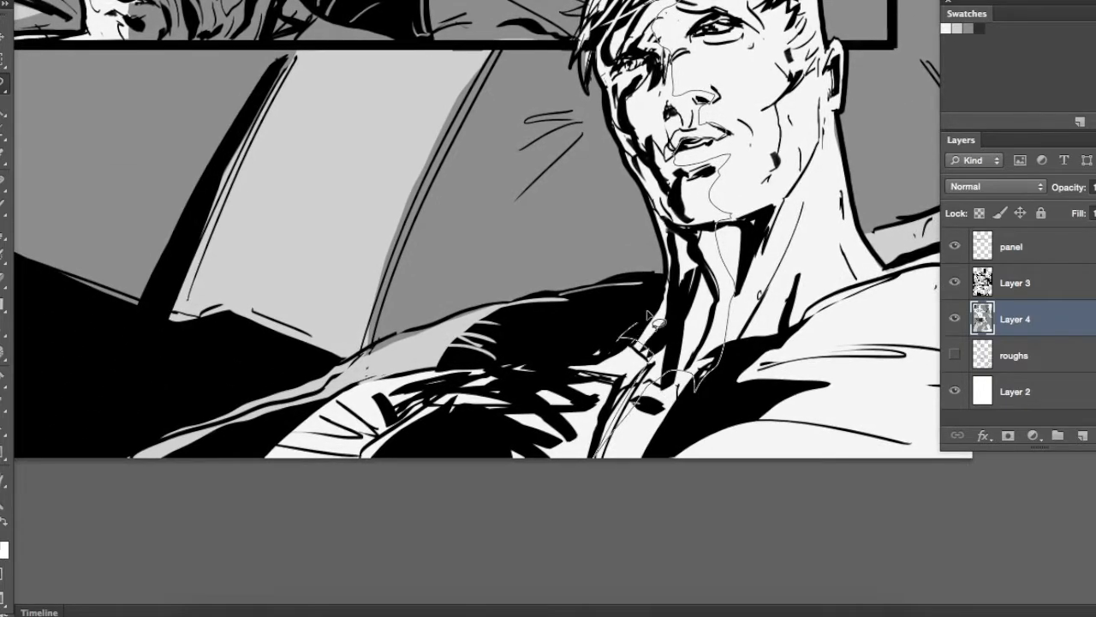
scroll(581, 79, "up", 3)
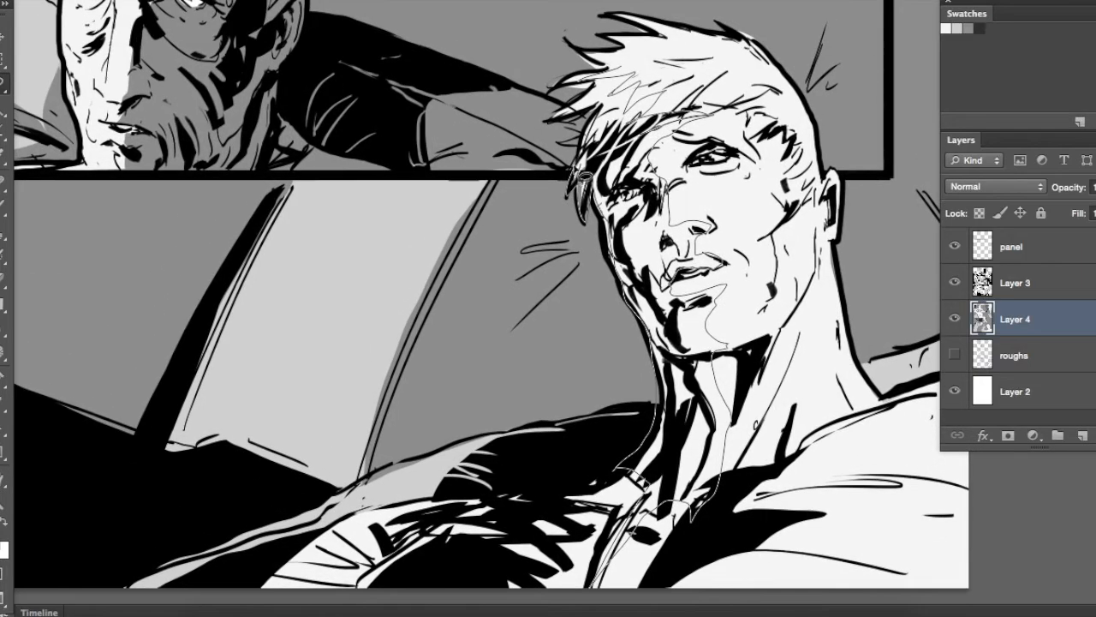
left_click_drag(617, 84, 632, 76)
left_click(979, 28)
key("alt+BackSpace")
key("super+z")
key("alt+BackSpace")
key("super+d")
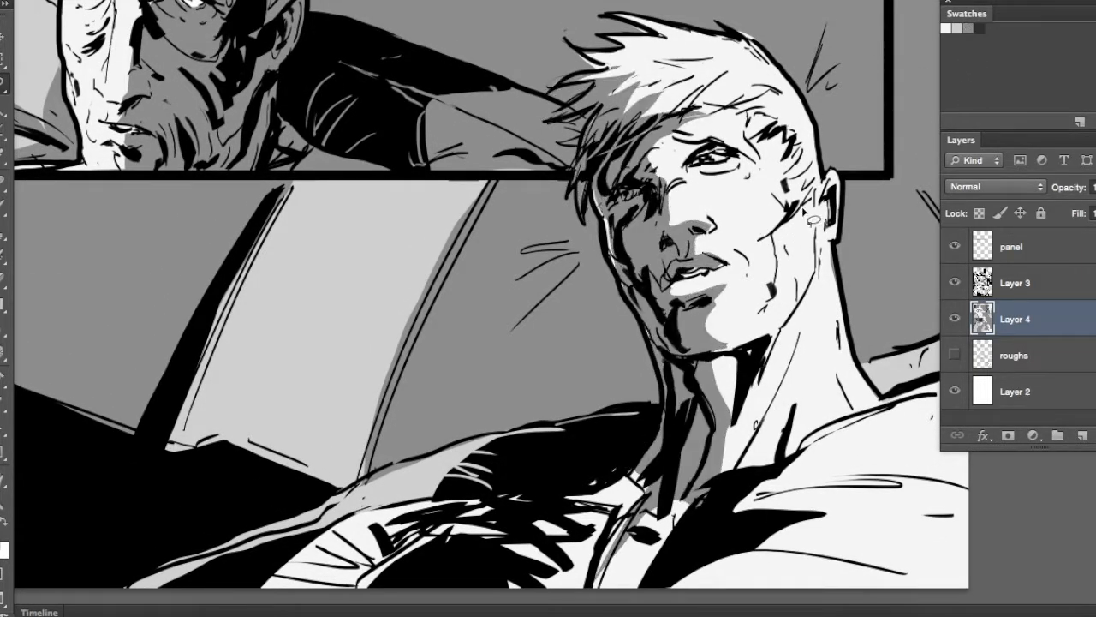
Select the shadow shapes in front of the blond man's ear and below his cheek and fill them mid grey
left_click_drag(796, 168, 715, 147)
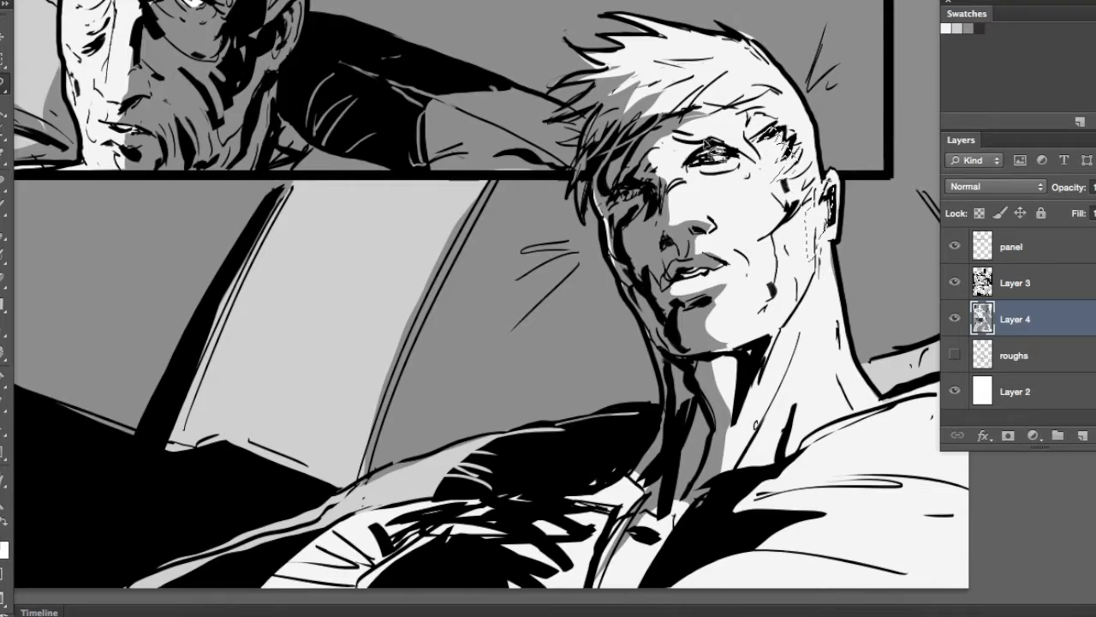
key("alt+BackSpace")
key("super+d")
mouse_move(763, 335)
left_mouse_down()
mouse_move(798, 416)
mouse_move(698, 263)
left_mouse_up()
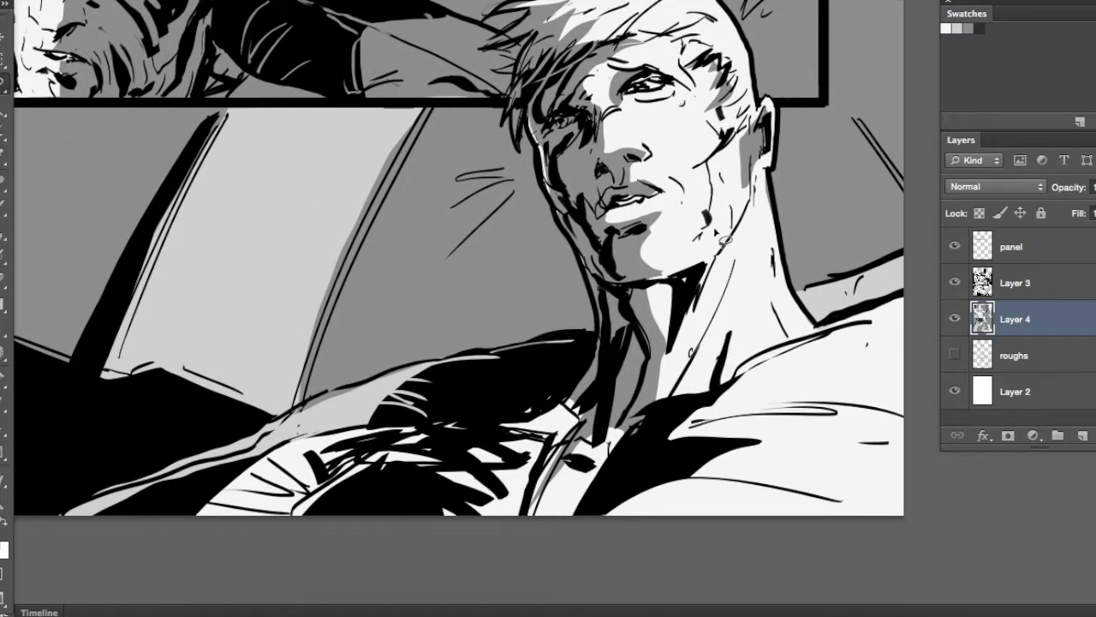
key("alt+BackSpace")
key("super+d")
Select the shadows on the blond man's neck, collar and shoulder folds and fill them mid grey
left_click_drag(624, 299, 742, 179)
mouse_move(662, 276)
left_mouse_down()
mouse_move(504, 310)
mouse_move(633, 391)
mouse_move(561, 373)
mouse_move(648, 421)
mouse_move(899, 304)
mouse_move(720, 285)
left_mouse_up()
key("alt+BackSpace")
key("super+d")
key("super+minus")
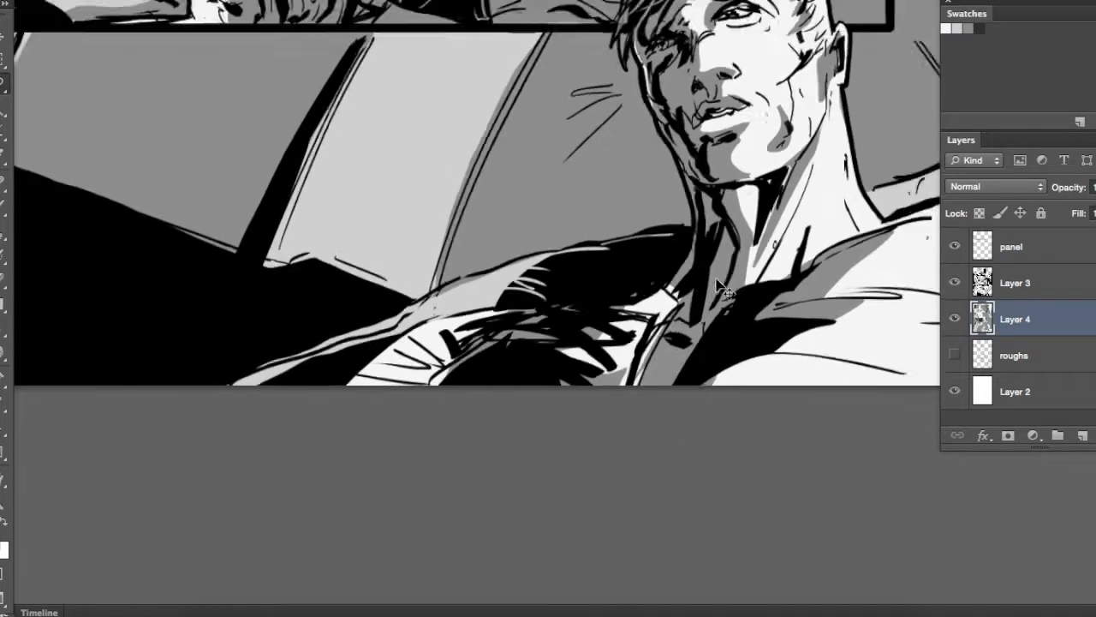
Select the remaining shadow areas on the blond man's sleeve and shirt front and fill them mid grey
left_click_drag(575, 308, 569, 294)
key("alt+BackSpace")
key("super+d")
left_click_drag(638, 346, 791, 320)
left_click_drag(632, 263, 692, 272)
key("alt+BackSpace")
key("super+d")
Select shadow strips along the diagonal light bands and in the strip above the wide inset panel, and fill them mid grey
mouse_move(592, 210)
left_mouse_down()
mouse_move(603, 339)
mouse_move(557, 239)
mouse_move(605, 190)
left_mouse_up()
left_click_drag(357, 240, 575, 264)
left_click_drag(244, 475, 441, 42)
mouse_move(336, 342)
left_mouse_down()
mouse_move(462, 442)
mouse_move(334, 349)
left_mouse_up()
mouse_move(613, 264)
left_mouse_down()
mouse_move(521, 509)
mouse_move(631, 216)
left_mouse_up()
key("super+z")
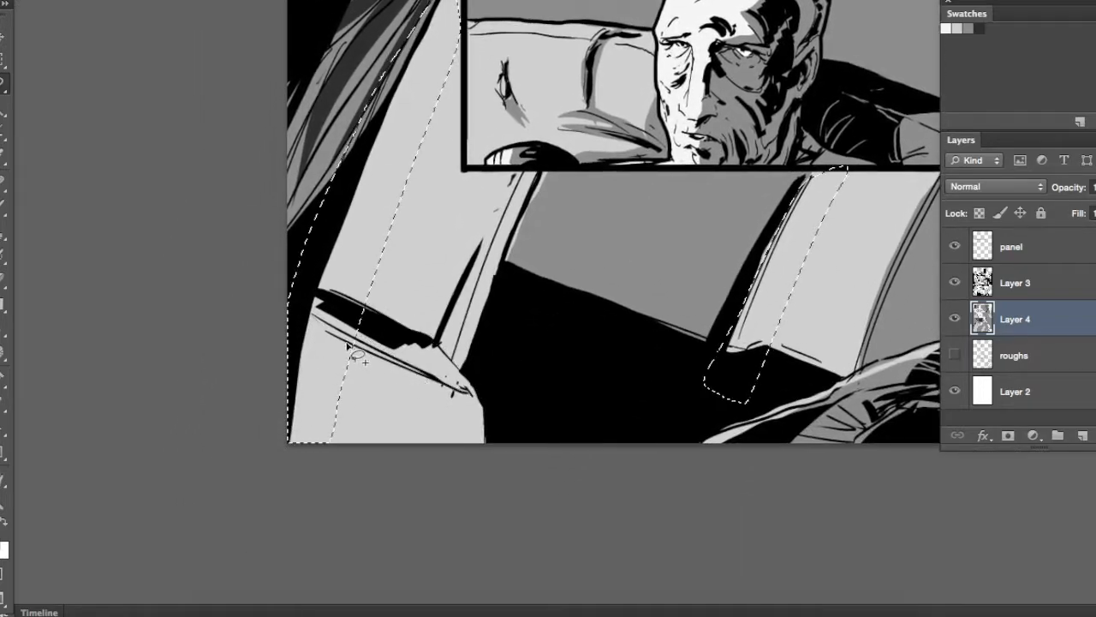
mouse_move(497, 265)
left_mouse_down()
mouse_move(436, 291)
mouse_move(283, 500)
left_mouse_up()
mouse_move(710, 185)
left_mouse_down()
mouse_move(718, 203)
mouse_move(771, 183)
mouse_move(704, 195)
left_mouse_up()
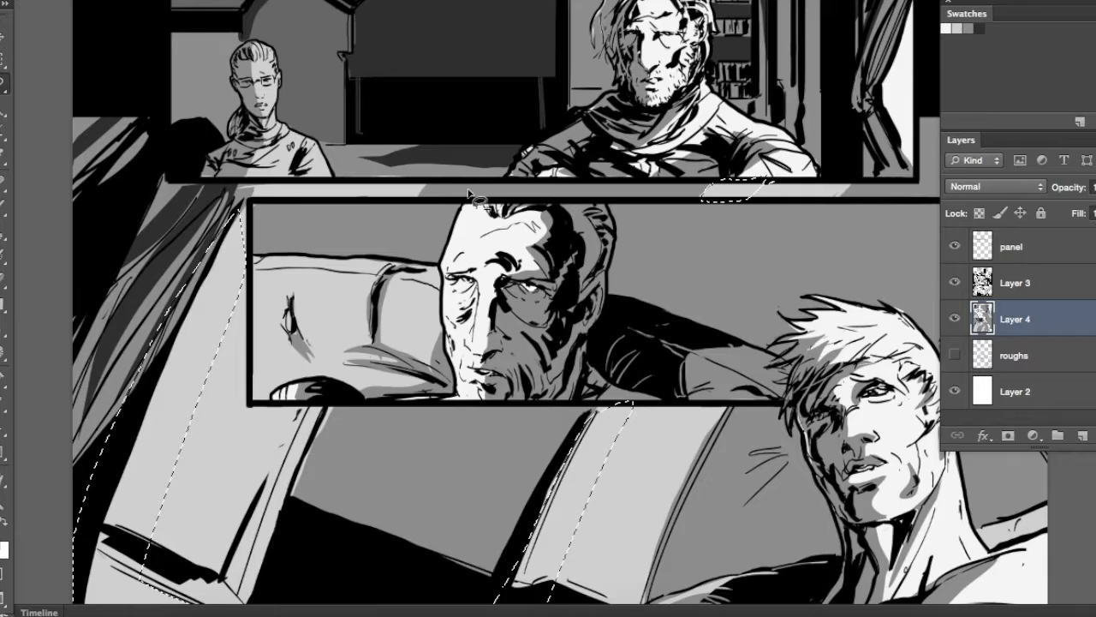
left_click_drag(248, 183, 302, 175)
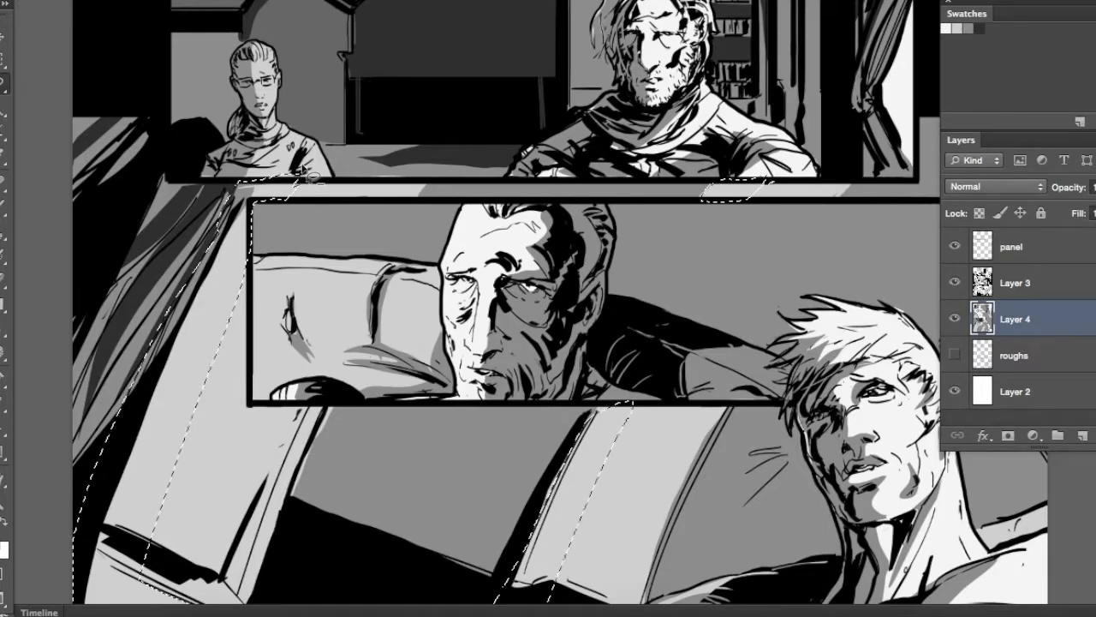
key("alt+BackSpace")
key("super+d")
Rename the grey tone layer as render and add a new layer above it for brush shading
key("super+minus")
key("super+minus")
mouse_move(658, 189)
left_mouse_down()
mouse_move(636, 388)
mouse_move(624, 286)
mouse_move(642, 326)
mouse_move(635, 379)
left_mouse_up()
key("super+plus")
key("super+plus")
key("super+plus")
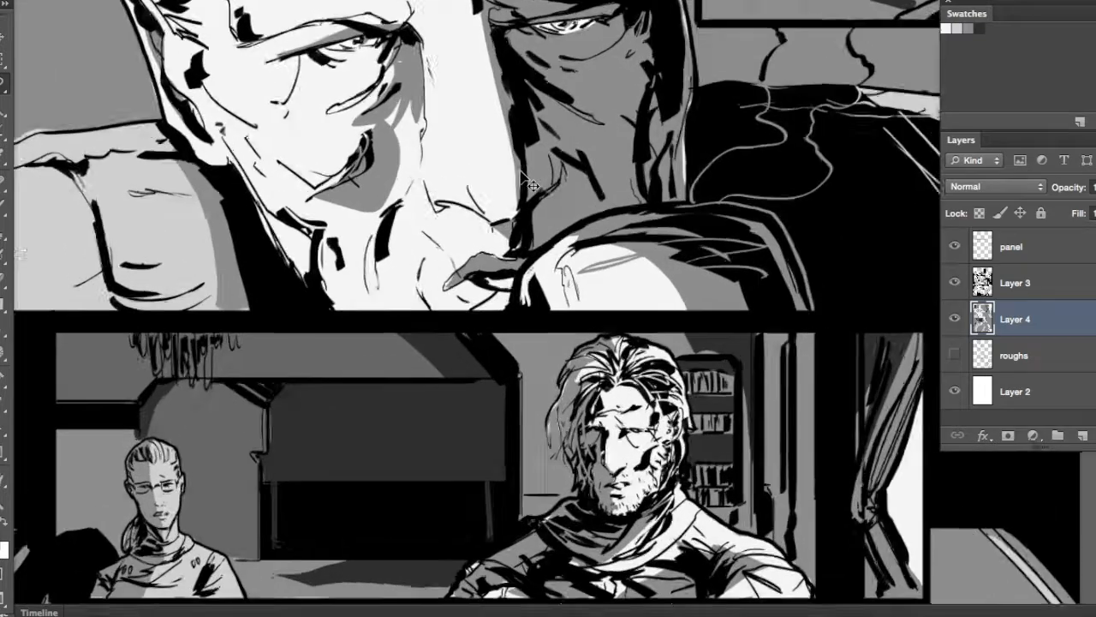
left_click_drag(342, 163, 752, 185)
key("b")
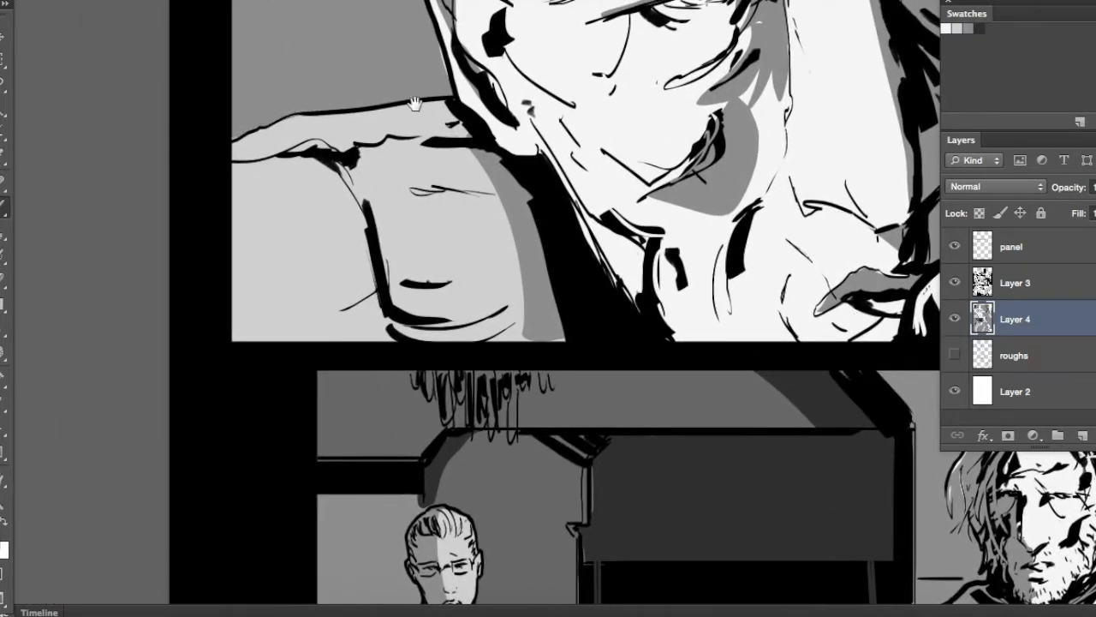
left_click_drag(415, 103, 171, 251)
left_click(1082, 436)
left_click(1053, 344)
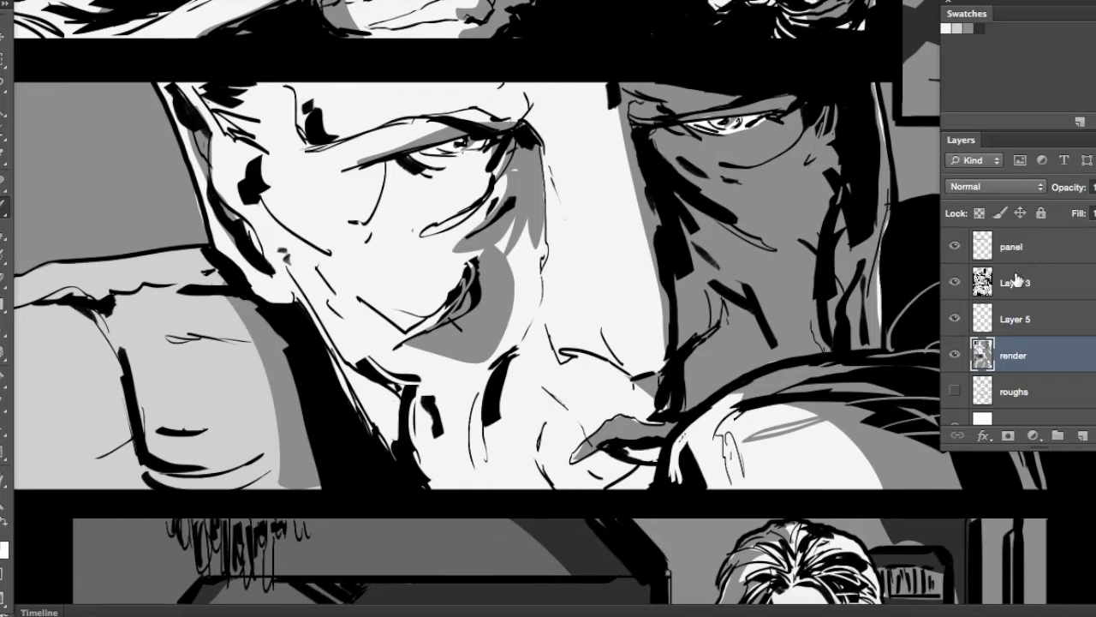
Set the new layer's blending mode to Multiply and choose a brush for the soft shading
left_click(1032, 319)
left_click(994, 186)
left_click(977, 230)
right_click(777, 397)
left_click(778, 398)
Brush soft grey washes into the shadows around the eyes of the large close-up face
left_click(721, 221)
left_click_drag(767, 195, 709, 275)
mouse_move(615, 229)
left_mouse_down()
mouse_move(668, 246)
mouse_move(673, 279)
left_mouse_up()
left_click_drag(581, 174, 644, 177)
left_click_drag(740, 199, 731, 209)
mouse_move(665, 403)
left_mouse_down()
mouse_move(655, 434)
mouse_move(666, 435)
left_mouse_up()
left_click_drag(664, 442, 635, 471)
left_click_drag(698, 409, 732, 258)
left_click_drag(825, 140, 834, 256)
left_click_drag(841, 246, 851, 29)
left_click_drag(815, 295, 567, 295)
left_click_drag(591, 342, 680, 391)
left_click_drag(647, 329, 753, 398)
Brush grey washes across the temple and forehead of the close-up face
left_click_drag(614, 243, 786, 522)
mouse_move(437, 370)
left_mouse_down()
mouse_move(410, 400)
mouse_move(418, 377)
left_mouse_up()
left_click_drag(416, 438, 572, 248)
left_click_drag(551, 298, 487, 364)
Brush soft grey shading into the shirt folds of the man holding the cup
mouse_move(291, 167)
left_mouse_down()
mouse_move(405, 250)
mouse_move(388, 199)
mouse_move(303, 282)
mouse_move(280, 491)
left_mouse_up()
left_click_drag(402, 248, 311, 342)
left_click_drag(313, 300, 399, 230)
left_click_drag(381, 236, 268, 302)
left_click_drag(438, 288, 364, 334)
mouse_move(366, 334)
left_mouse_down()
mouse_move(431, 329)
mouse_move(387, 346)
left_mouse_up()
Brush grey shading on the face of the man holding the cup
left_click_drag(471, 257, 513, 272)
left_click_drag(558, 228, 500, 419)
mouse_move(546, 175)
left_mouse_down()
mouse_move(539, 235)
mouse_move(514, 255)
left_mouse_up()
left_click_drag(513, 247, 545, 288)
left_click_drag(543, 238, 543, 270)
mouse_move(503, 98)
left_mouse_down()
mouse_move(502, 134)
mouse_move(476, 96)
left_mouse_up()
left_click_drag(511, 94, 480, 112)
Brush soft grey shading onto the man's hand and the cup he is holding
left_click_drag(548, 368, 440, 214)
left_click_drag(718, 413, 588, 404)
left_click_drag(620, 428, 606, 433)
left_click_drag(526, 350, 543, 341)
mouse_move(533, 349)
left_mouse_down()
mouse_move(511, 361)
mouse_move(578, 385)
left_mouse_up()
left_click_drag(480, 391, 519, 364)
Brush grey shading on the sofa back and arm behind the man with the cup
left_click_drag(257, 282, 511, 241)
left_click_drag(410, 214, 447, 169)
left_click_drag(447, 193, 464, 174)
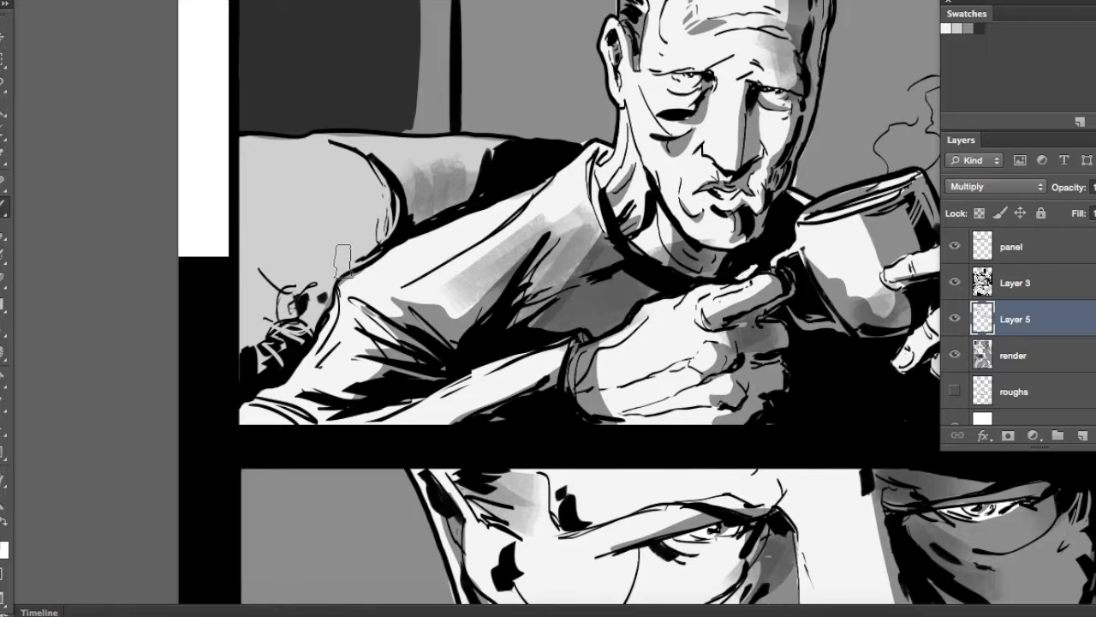
left_click_drag(330, 274, 263, 352)
left_click_drag(295, 298, 369, 190)
left_click_drag(360, 176, 384, 227)
Brush soft grey shading over the figures and objects in the upper panels of the page
left_click_drag(443, 205, 341, 449)
mouse_move(246, 121)
left_mouse_down()
mouse_move(317, 186)
mouse_move(316, 358)
left_mouse_up()
mouse_move(866, 277)
left_mouse_down()
mouse_move(708, 206)
mouse_move(514, 146)
left_mouse_up()
mouse_move(779, 255)
left_mouse_down()
mouse_move(556, 191)
mouse_move(457, 353)
left_mouse_up()
left_click_drag(605, 176, 576, 226)
left_click_drag(618, 231, 577, 293)
left_click_drag(620, 335, 644, 400)
left_click_drag(658, 353, 729, 320)
left_click_drag(652, 363, 712, 330)
left_click_drag(690, 368, 596, 165)
left_click_drag(604, 378, 625, 375)
left_click_drag(627, 449, 642, 464)
left_click_drag(696, 370, 691, 499)
left_click_drag(644, 255, 603, 286)
mouse_move(620, 378)
left_mouse_down()
mouse_move(665, 406)
mouse_move(618, 405)
left_mouse_up()
mouse_move(651, 432)
left_mouse_down()
mouse_move(654, 297)
mouse_move(715, 112)
left_mouse_up()
Brush darker washes into the shadowed half of the close-up face, below the eye and across the cheek
mouse_move(519, 463)
left_mouse_down()
mouse_move(665, 286)
mouse_move(772, 271)
left_mouse_up()
left_click_drag(404, 237, 381, 330)
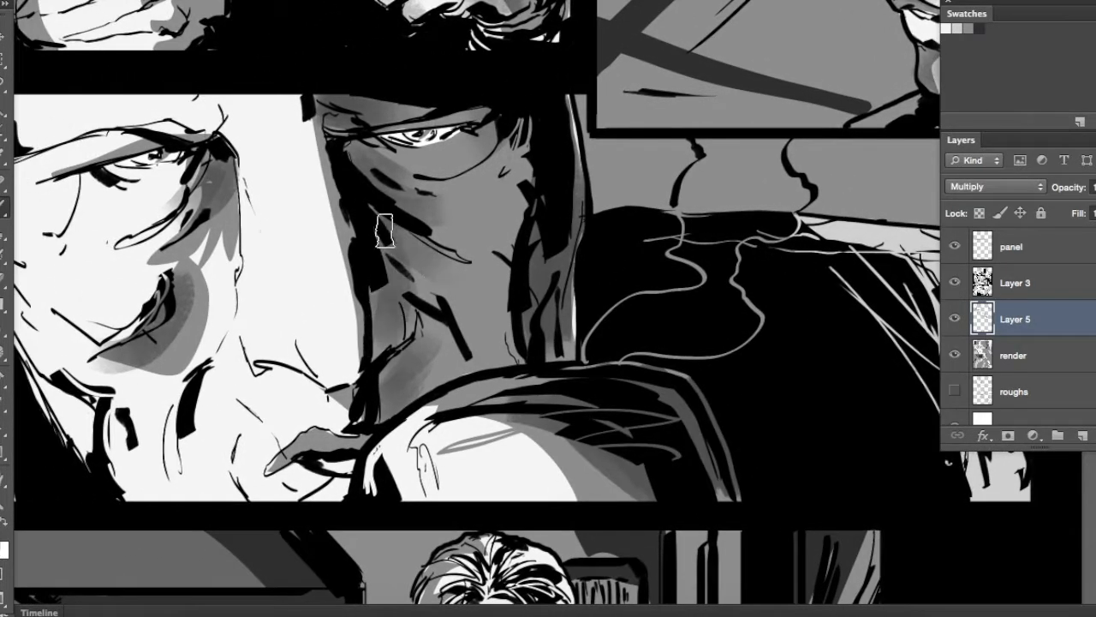
left_click_drag(373, 176, 419, 191)
left_click_drag(375, 157, 428, 190)
left_click_drag(557, 222, 887, 248)
right_click(467, 204)
mouse_move(442, 199)
left_mouse_down()
mouse_move(464, 192)
mouse_move(482, 163)
left_mouse_up()
mouse_move(551, 208)
left_mouse_down()
mouse_move(530, 215)
mouse_move(365, 170)
left_mouse_up()
Brush grey washes along the creases beside the close-up face's mouth and on the light shape in front of it
left_click_drag(425, 364, 490, 399)
mouse_move(424, 368)
left_mouse_down()
mouse_move(489, 401)
mouse_move(632, 281)
left_mouse_up()
left_click_drag(509, 257, 499, 358)
left_click_drag(545, 320, 540, 379)
left_click_drag(589, 330, 479, 464)
left_click_drag(520, 336, 391, 275)
left_click_drag(545, 382, 632, 447)
left_click_drag(607, 321, 399, 283)
left_click_drag(670, 144, 802, 183)
left_click_drag(718, 126, 652, 255)
Shade the inside of the arch in the room panel and brush light tones into the chandelier on the render layer
left_click_drag(479, 574, 773, 91)
left_click_drag(249, 220, 558, 214)
left_click_drag(294, 182, 279, 209)
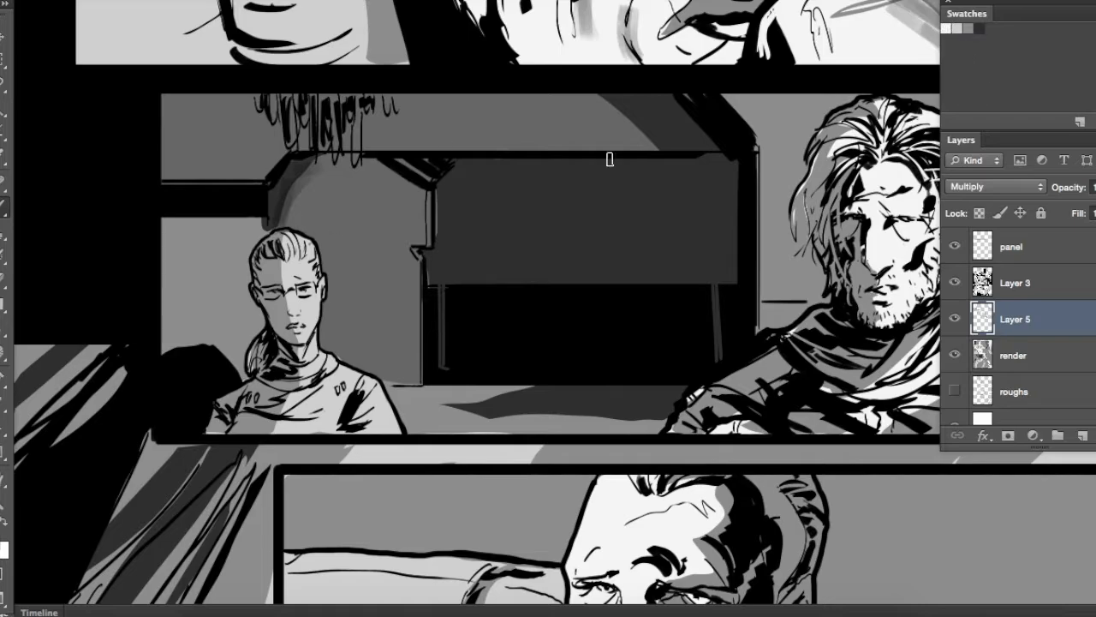
key("alt+bracketleft")
mouse_move(277, 114)
left_mouse_down()
mouse_move(347, 128)
mouse_move(325, 100)
left_mouse_up()
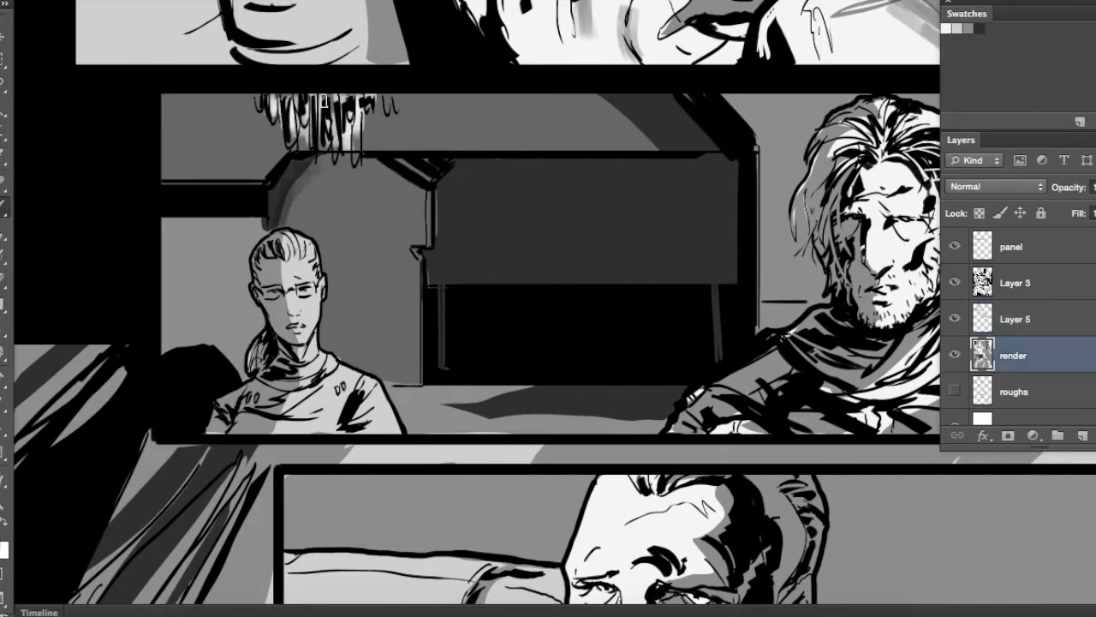
Brush soft grey shading on the face and collar of the ponytailed figure on Layer 5
left_click(1049, 326)
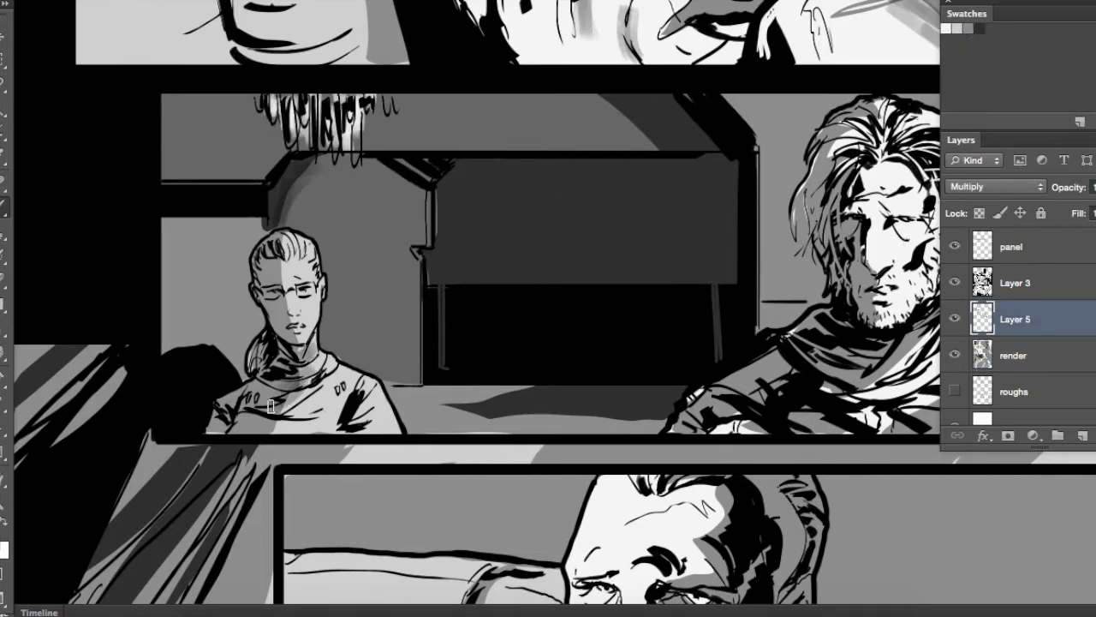
left_click_drag(281, 265, 281, 295)
left_click_drag(349, 361, 266, 372)
key("super+z")
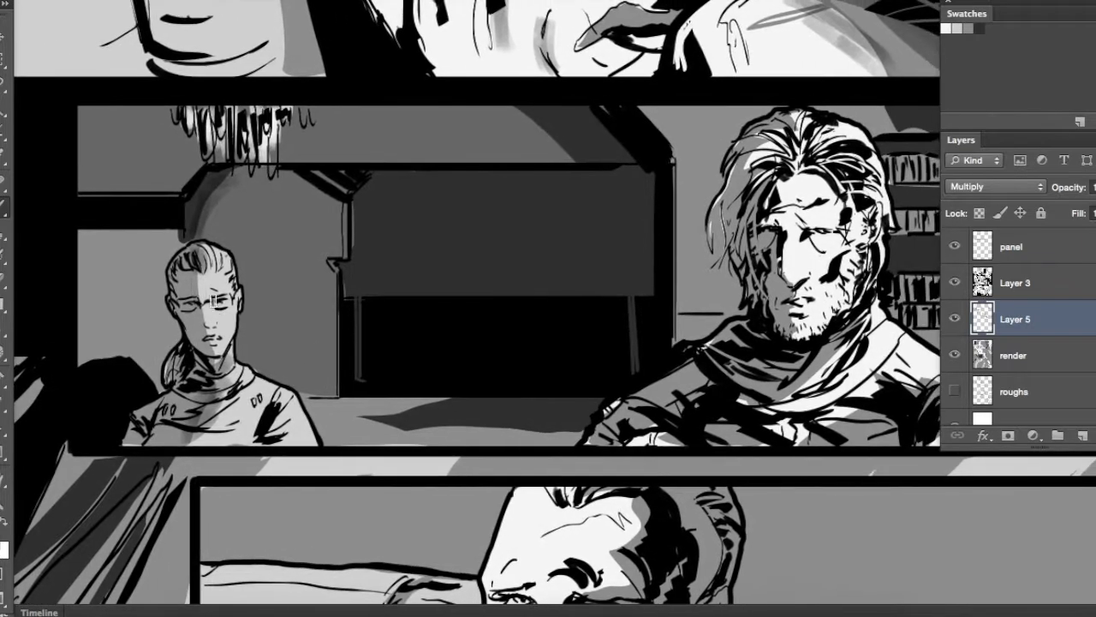
Paint grey tone on the bearded man's scarf on the render layer, then reactivate Layer 5
left_click(944, 341)
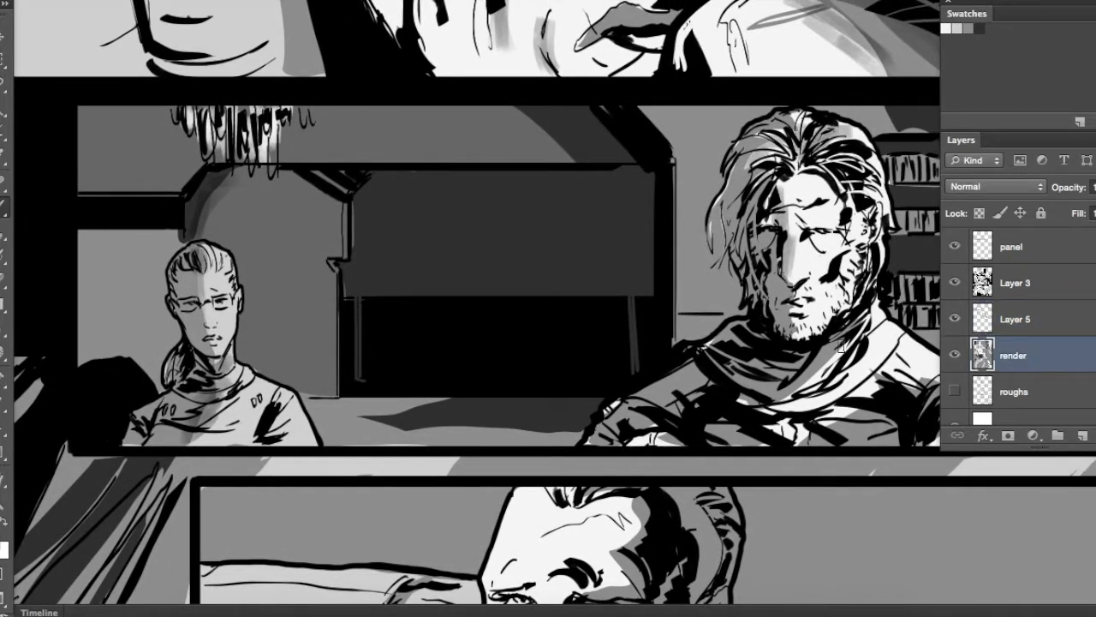
left_click_drag(839, 357, 796, 384)
left_click(1017, 324)
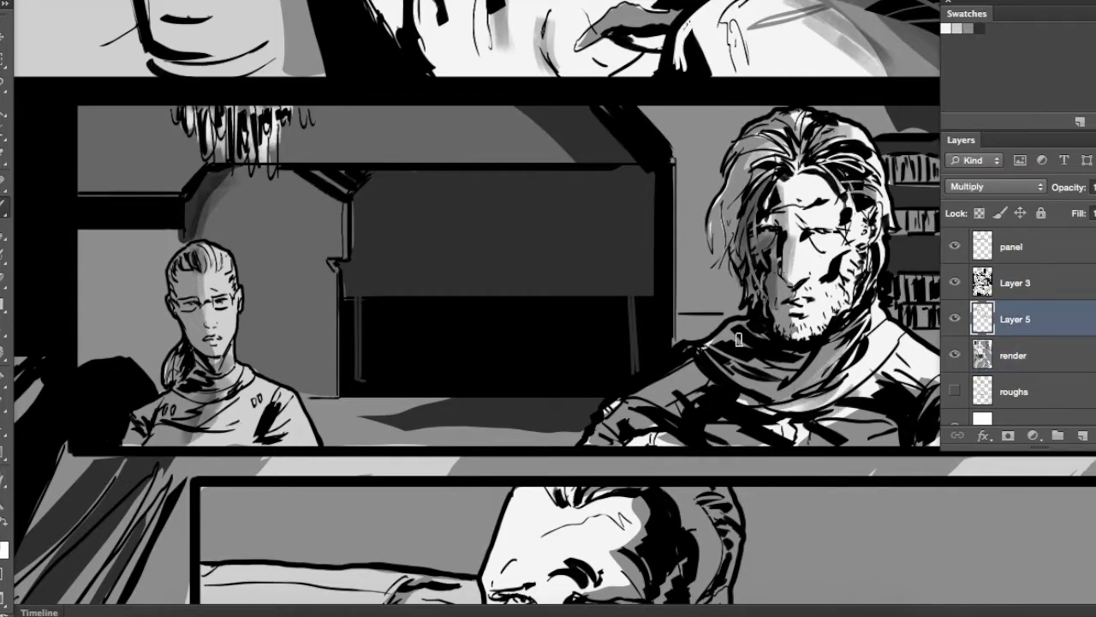
Brush grey shading around the bookcase behind the bearded man and on the wall between it and the curtain
scroll(660, 400, "right", 6)
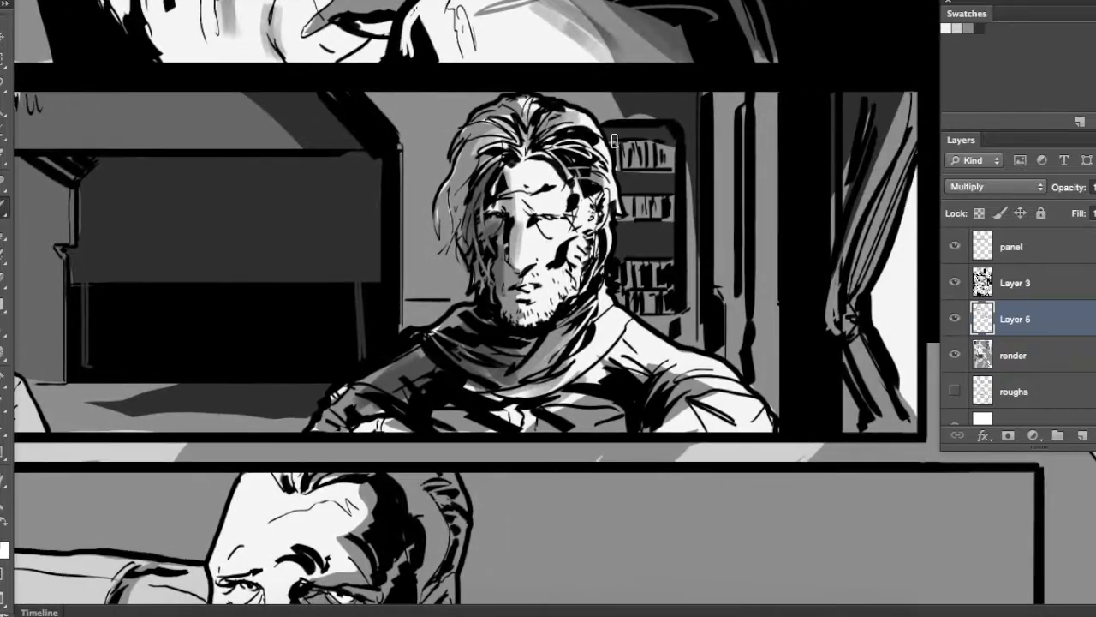
left_click_drag(647, 122, 697, 156)
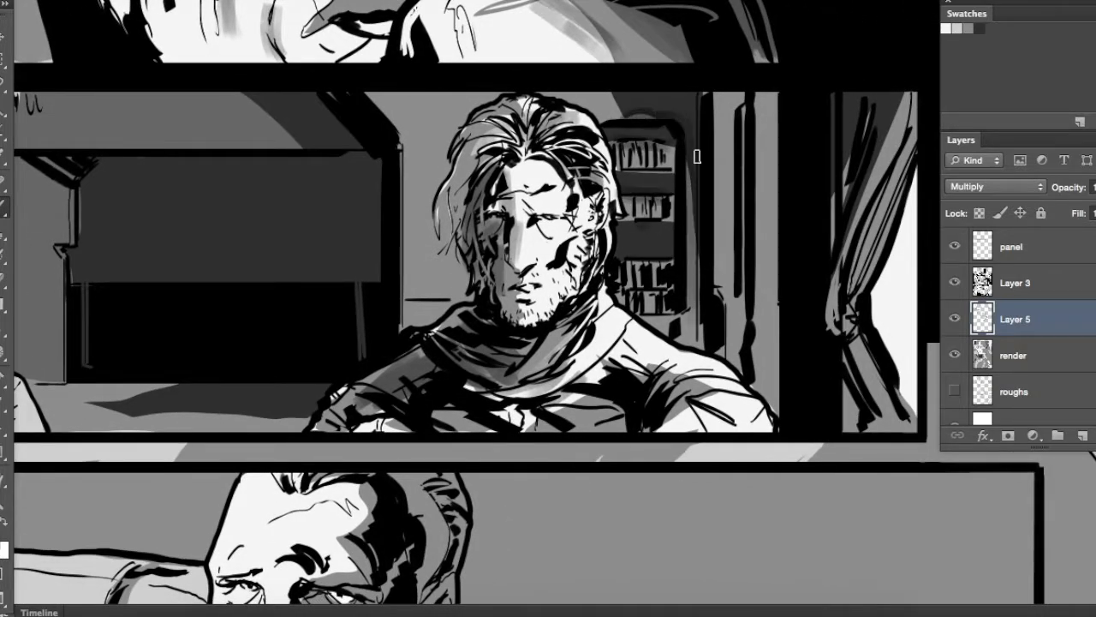
left_click(1008, 347)
mouse_move(779, 201)
left_mouse_down()
mouse_move(729, 191)
mouse_move(686, 259)
mouse_move(692, 326)
left_mouse_up()
left_click(1024, 329)
left_click_drag(858, 174, 813, 275)
Brush grey washes into the older man's hair, forehead and ear in the wide inset panel
left_click_drag(746, 264, 899, 148)
left_click_drag(712, 196, 609, 265)
left_click_drag(452, 516, 571, 269)
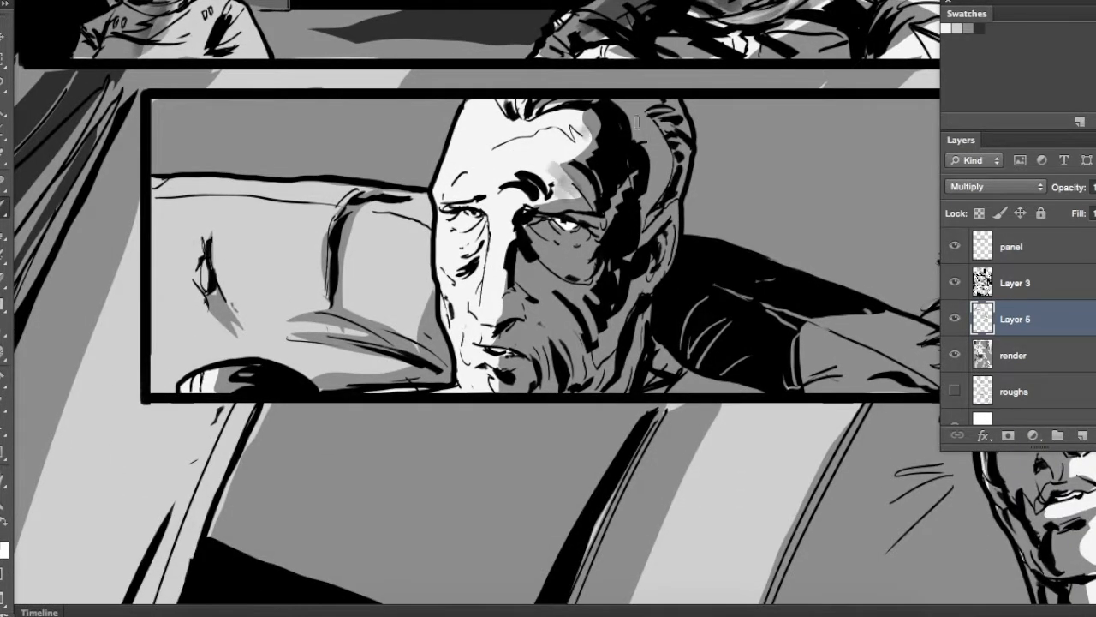
left_click_drag(646, 130, 597, 281)
mouse_move(590, 340)
left_mouse_down()
mouse_move(638, 336)
mouse_move(642, 250)
left_mouse_up()
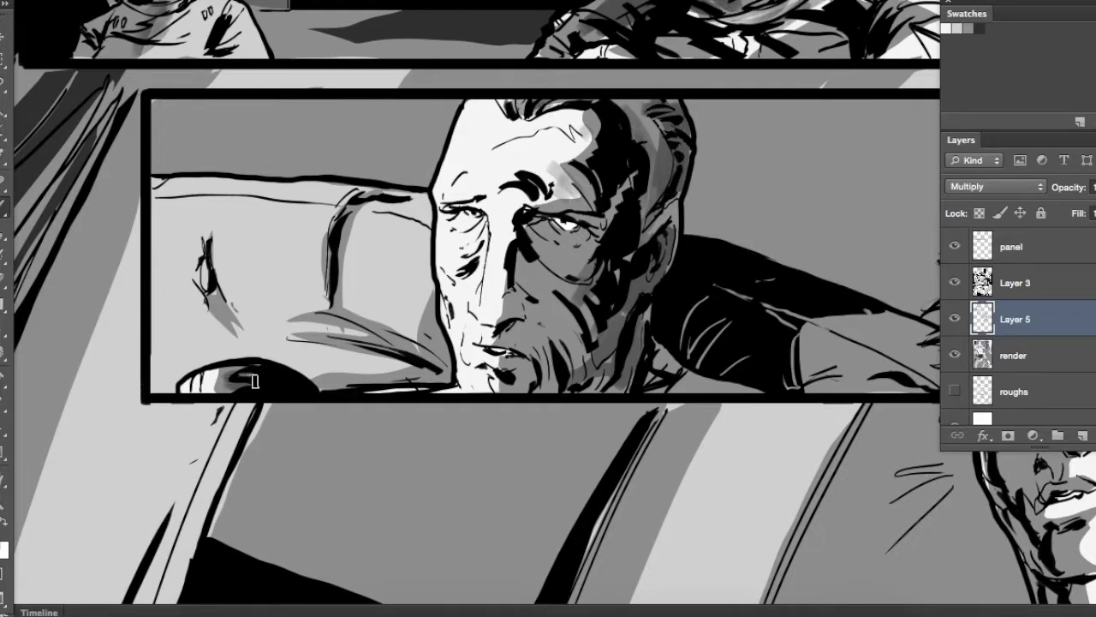
Brush soft grey shading into the older man's beard, cheek and forehead in the wide inset panel
mouse_move(653, 362)
left_mouse_down()
mouse_move(695, 383)
mouse_move(662, 347)
left_mouse_up()
mouse_move(813, 273)
left_mouse_down()
mouse_move(637, 274)
mouse_move(690, 271)
left_mouse_up()
mouse_move(451, 360)
left_mouse_down()
mouse_move(402, 301)
mouse_move(489, 409)
mouse_move(529, 337)
left_mouse_up()
left_click_drag(596, 303, 642, 250)
mouse_move(565, 305)
left_mouse_down()
mouse_move(601, 276)
mouse_move(615, 234)
left_mouse_up()
left_click_drag(656, 191, 648, 251)
left_click_drag(628, 299, 668, 238)
mouse_move(520, 271)
left_mouse_down()
mouse_move(406, 266)
mouse_move(339, 286)
left_mouse_up()
mouse_move(519, 311)
left_mouse_down()
mouse_move(470, 245)
mouse_move(148, 79)
left_mouse_up()
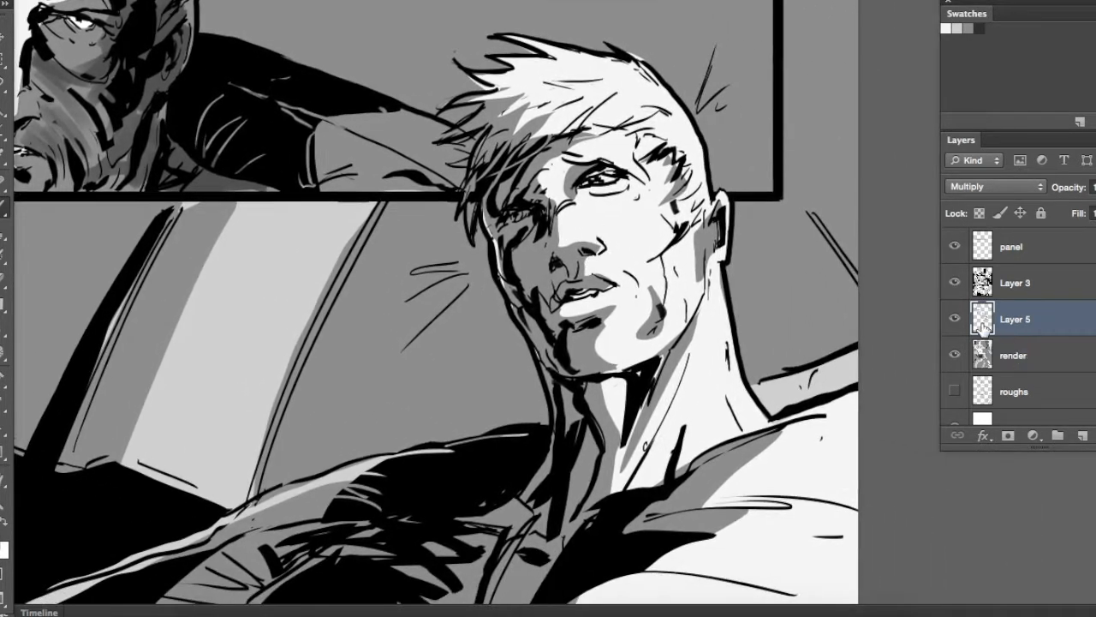
On the render layer, brush grey tones into the blond man's hair, face, neck and chest in the bottom panel
left_click(985, 355)
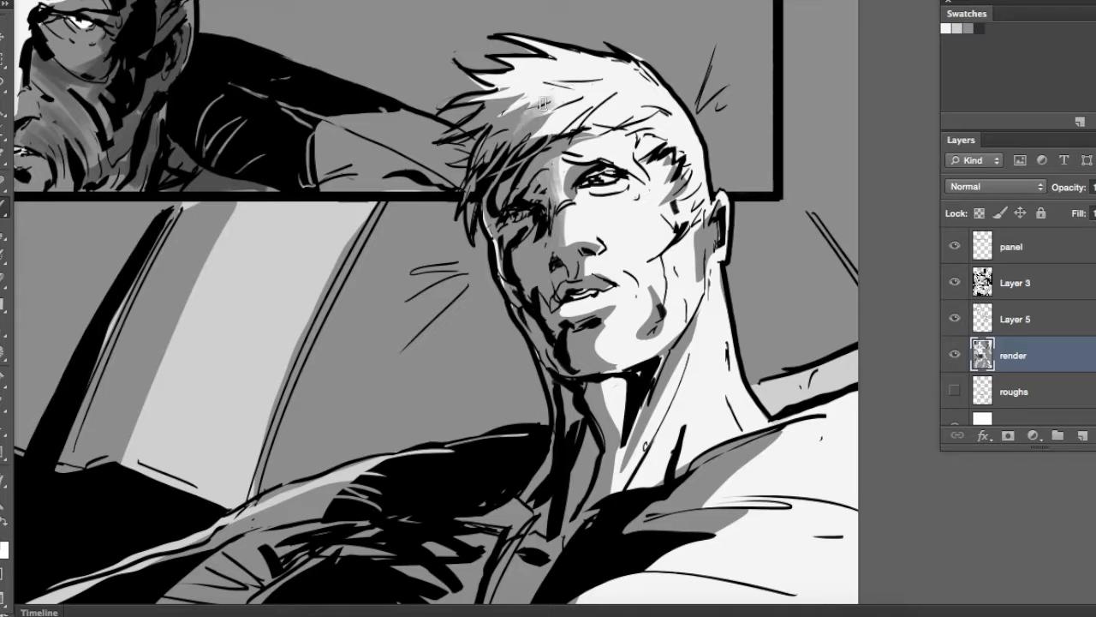
left_click_drag(530, 94, 511, 45)
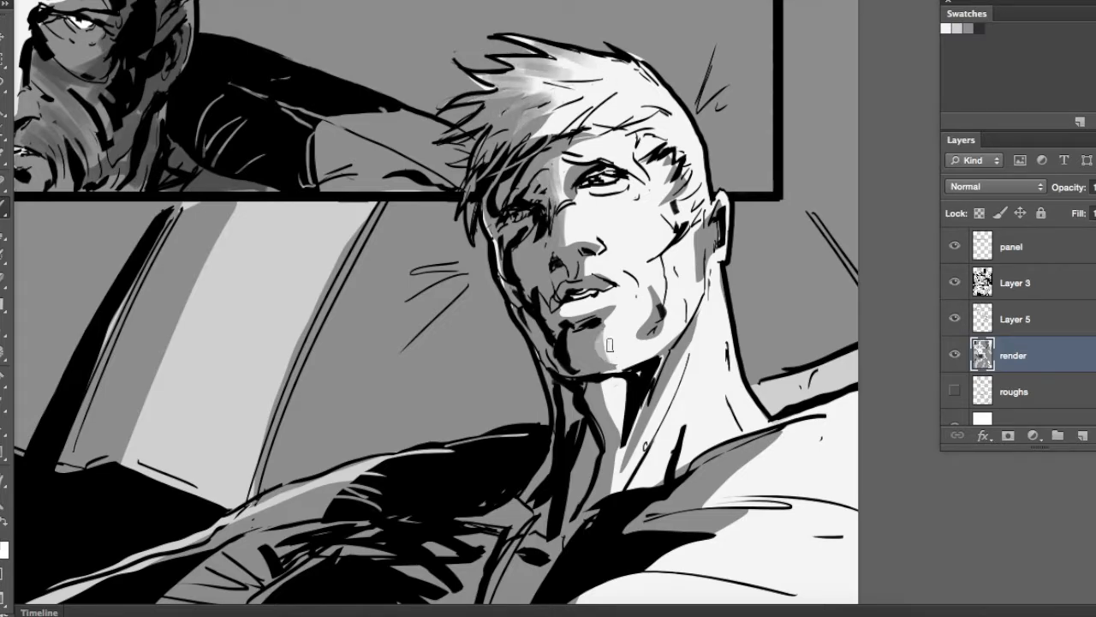
left_click_drag(609, 481, 657, 401)
left_click_drag(701, 235, 674, 167)
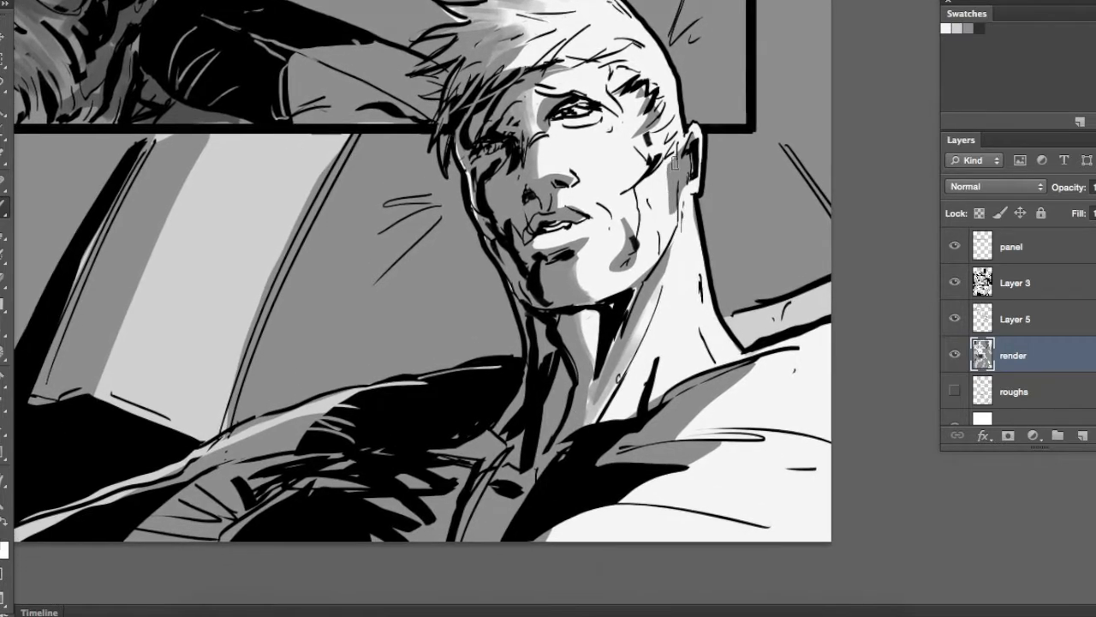
mouse_move(664, 445)
left_mouse_down()
mouse_move(796, 448)
mouse_move(614, 482)
mouse_move(615, 548)
mouse_move(636, 524)
left_mouse_up()
Soften the edges between the light and mid-grey bands in the bottom panel's background
mouse_move(386, 351)
left_mouse_down()
mouse_move(441, 389)
mouse_move(649, 418)
left_mouse_up()
left_click_drag(380, 454, 496, 184)
left_click_drag(470, 390, 642, 389)
left_click_drag(509, 316, 798, 332)
left_click_drag(226, 402, 347, 53)
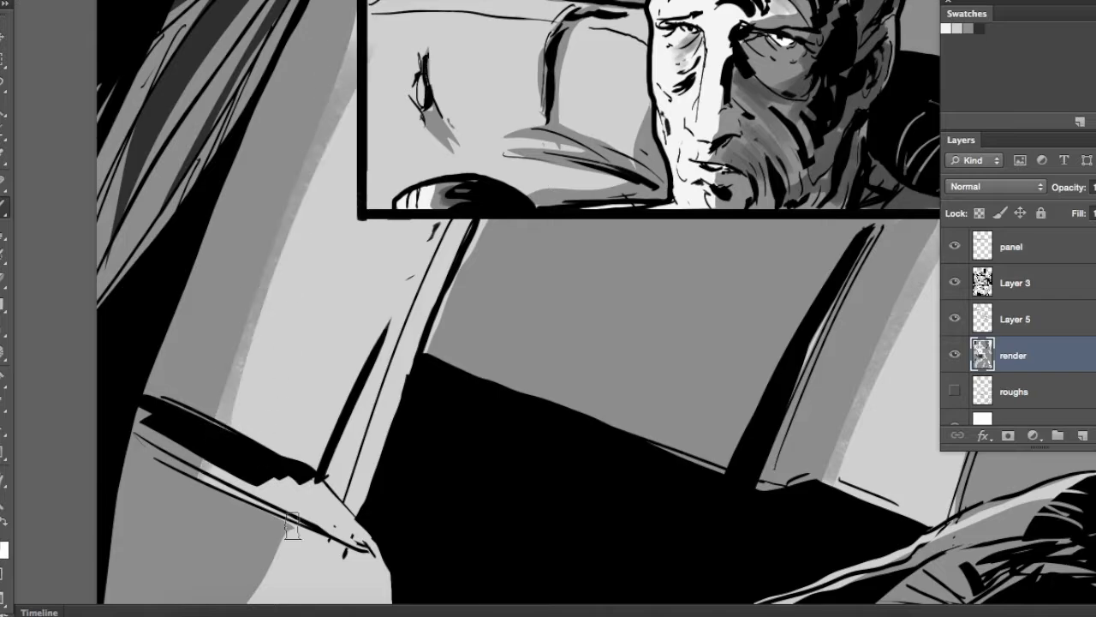
Blend the light and mid-grey tones on the pale rounded shape in the bottom panel's lower-left corner
left_click_drag(294, 525, 210, 473)
left_click_drag(328, 440, 332, 332)
left_click_drag(294, 420, 383, 468)
mouse_move(280, 449)
left_mouse_down()
mouse_move(328, 481)
mouse_move(366, 531)
left_mouse_up()
left_click_drag(231, 463, 330, 524)
left_click_drag(201, 448, 298, 520)
left_click_drag(214, 492, 314, 532)
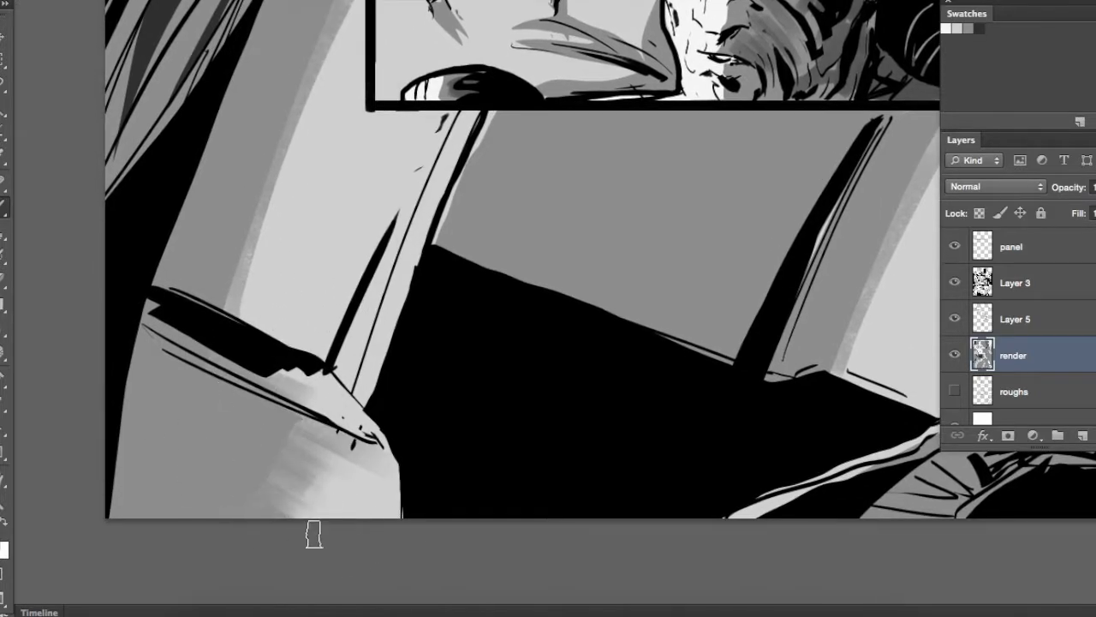
left_click_drag(257, 466, 374, 509)
left_click_drag(269, 433, 364, 492)
left_click_drag(229, 396, 332, 438)
Brush grey shading strokes onto the sofa back beside the older man in the wide inset panel
left_click_drag(386, 366, 282, 610)
mouse_move(454, 305)
left_mouse_down()
mouse_move(423, 307)
mouse_move(514, 306)
left_mouse_up()
left_click_drag(492, 252, 537, 266)
left_click_drag(525, 228, 231, 562)
left_click_drag(579, 315, 545, 332)
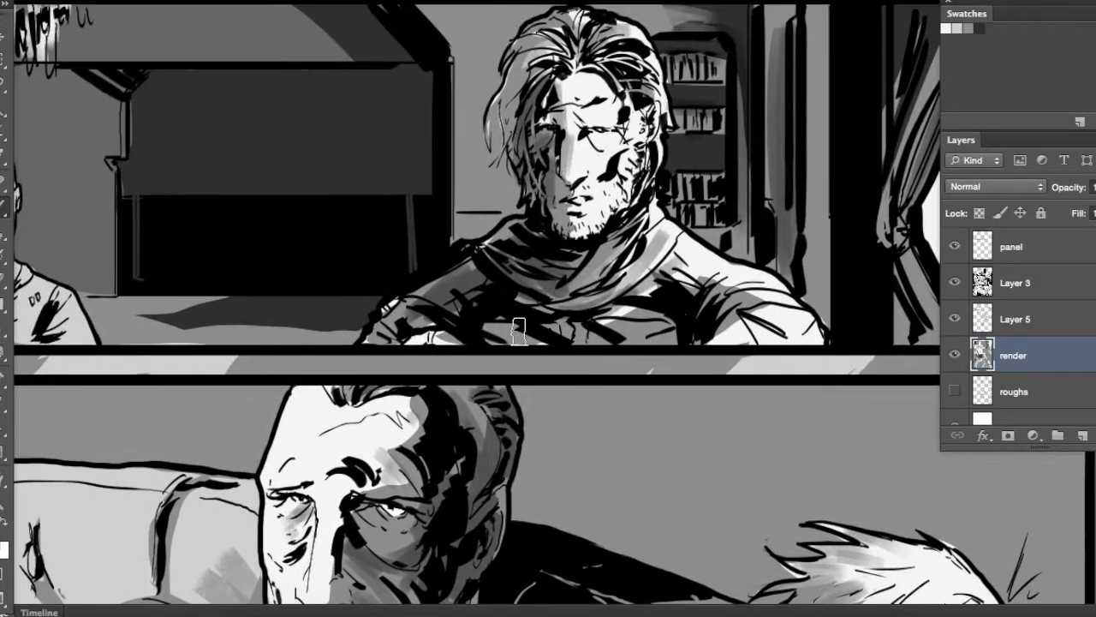
left_click_drag(450, 329, 411, 337)
Touch up the grey shading in the close-up face panel, undoing one stroke
left_click_drag(563, 305, 648, 437)
left_click_drag(502, 220, 501, 352)
key("super+z")
left_click_drag(373, 295, 604, 340)
mouse_move(358, 259)
left_mouse_down()
mouse_move(394, 271)
mouse_move(346, 252)
left_mouse_up()
left_click_drag(533, 309, 381, 325)
Brush grey shading over the sofa and the older man's sleeve in the mug panel
mouse_move(512, 222)
left_mouse_down()
mouse_move(511, 391)
mouse_move(548, 514)
left_mouse_up()
mouse_move(216, 298)
left_mouse_down()
mouse_move(416, 429)
mouse_move(443, 476)
left_mouse_up()
left_click_drag(342, 391, 450, 503)
left_click_drag(379, 379, 400, 393)
mouse_move(465, 132)
left_mouse_down()
mouse_move(484, 269)
mouse_move(514, 154)
left_mouse_up()
left_click_drag(421, 300, 435, 360)
mouse_move(497, 34)
left_mouse_down()
mouse_move(463, 318)
mouse_move(422, 369)
left_mouse_up()
left_click_drag(533, 247, 306, 306)
left_click_drag(839, 248, 528, 118)
Switch to a dry-textured brush and paint light reflection streaks across the tabletop in the blond man's profile panel
key("super+minus")
key("super+minus")
key("super+0")
key("super+plus")
key("super+plus")
key("super+plus")
mouse_move(562, 428)
left_mouse_down()
mouse_move(570, 388)
mouse_move(510, 572)
left_mouse_up()
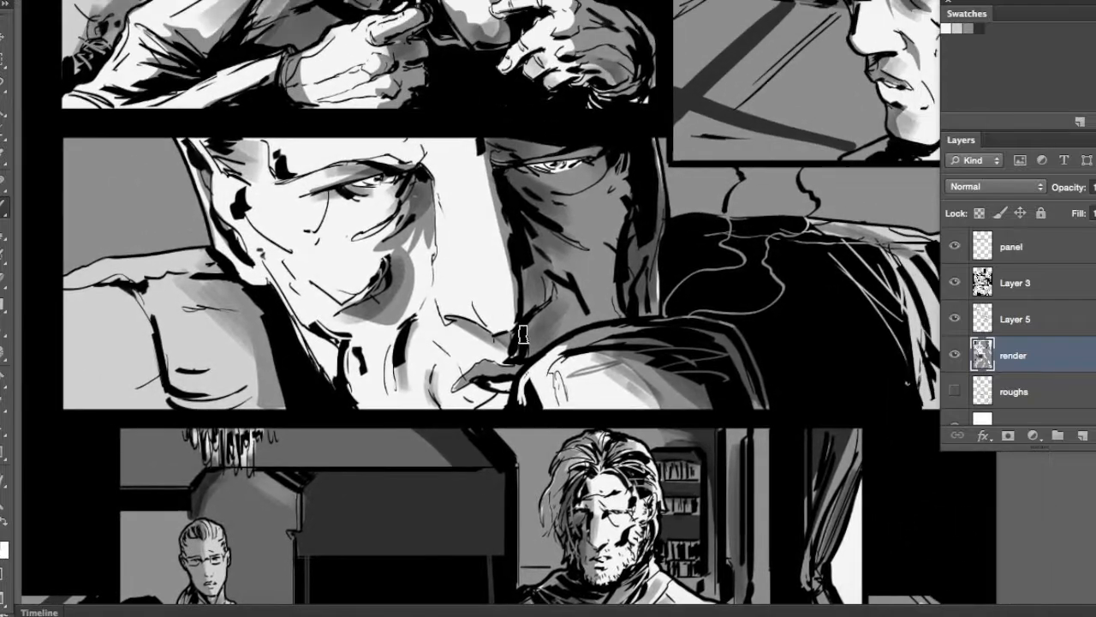
right_click(533, 334)
mouse_move(729, 538)
left_mouse_down()
mouse_move(730, 551)
mouse_move(729, 535)
left_mouse_up()
left_click_drag(739, 220, 541, 463)
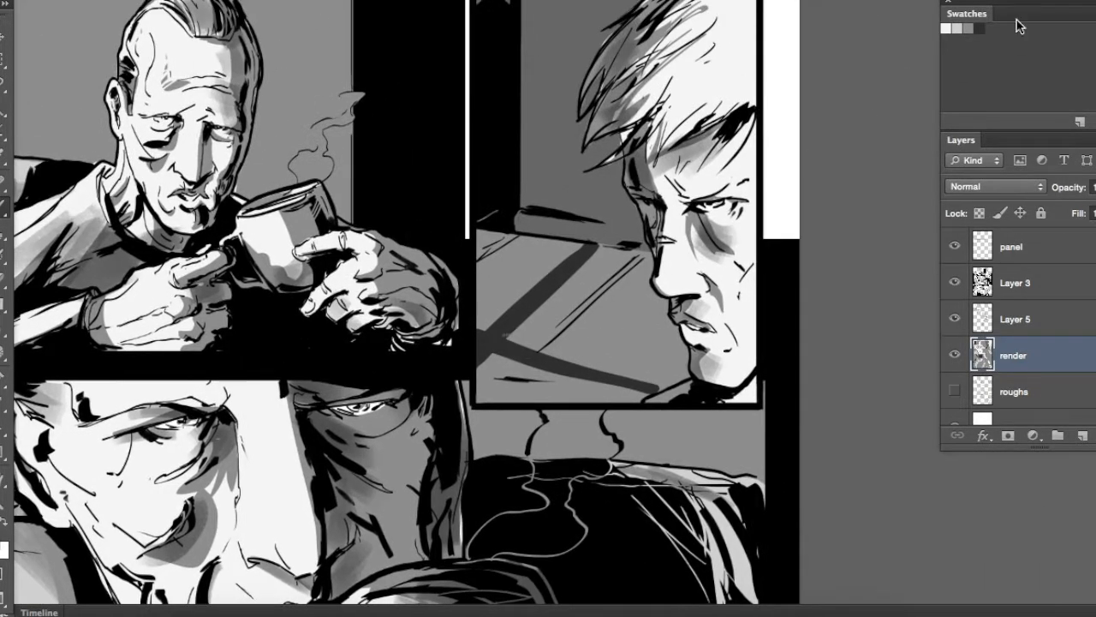
left_click_drag(526, 317, 604, 324)
left_click_drag(516, 288, 577, 297)
left_click_drag(524, 265, 558, 276)
Add light dry-brush streaks to the dark pillar, window frame and wall in the two top panels
left_click_drag(531, 132, 496, 230)
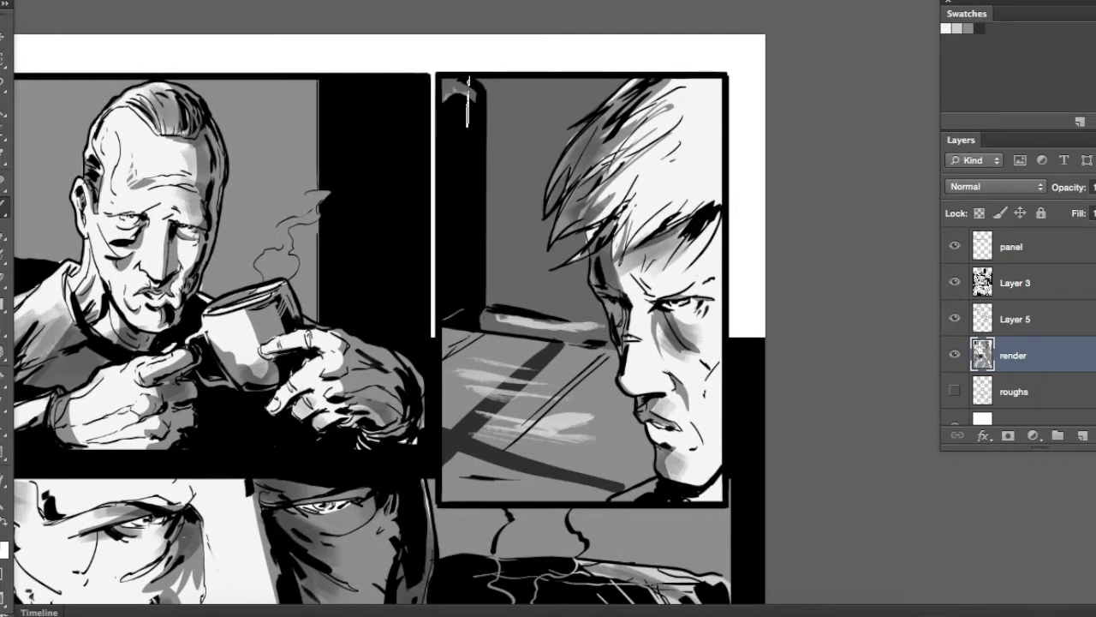
mouse_move(359, 243)
left_mouse_down()
mouse_move(625, 265)
mouse_move(710, 237)
mouse_move(321, 105)
left_mouse_up()
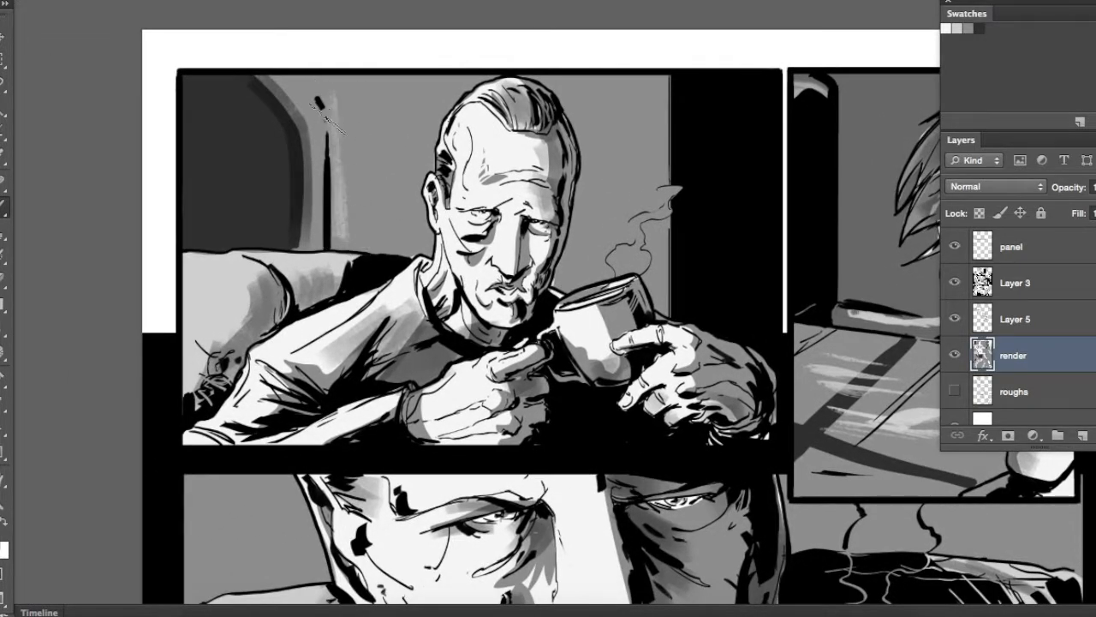
left_click_drag(531, 265, 430, 264)
left_click_drag(561, 107, 484, 214)
Paint a light dry-brush streak on the wall behind the close-up face, undoing the unwanted strokes before it
mouse_move(682, 556)
left_mouse_down()
mouse_move(536, 308)
mouse_move(699, 283)
left_mouse_up()
mouse_move(756, 274)
left_mouse_down()
mouse_move(778, 250)
mouse_move(792, 273)
left_mouse_up()
mouse_move(722, 333)
left_mouse_down()
mouse_move(765, 332)
mouse_move(790, 319)
mouse_move(781, 317)
left_mouse_up()
mouse_move(869, 232)
left_mouse_down()
mouse_move(826, 240)
mouse_move(812, 259)
left_mouse_up()
mouse_move(796, 326)
left_mouse_down()
mouse_move(746, 354)
mouse_move(702, 325)
left_mouse_up()
key("super+alt+z")
key("super+alt+z")
left_click_drag(49, 281, 154, 272)
Paint light dry-brush streaks on the dark screen, ceiling and left wall of the bearded man's panel
left_click_drag(166, 251, 182, 85)
mouse_move(348, 533)
left_mouse_down()
mouse_move(387, 384)
mouse_move(490, 369)
left_mouse_up()
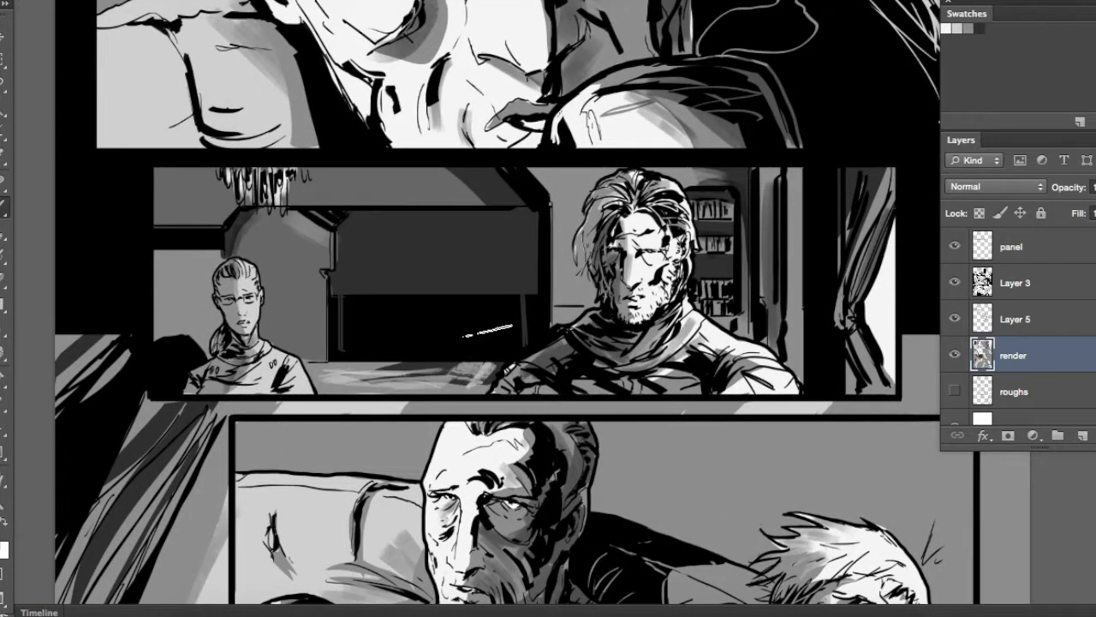
left_click_drag(785, 227, 634, 193)
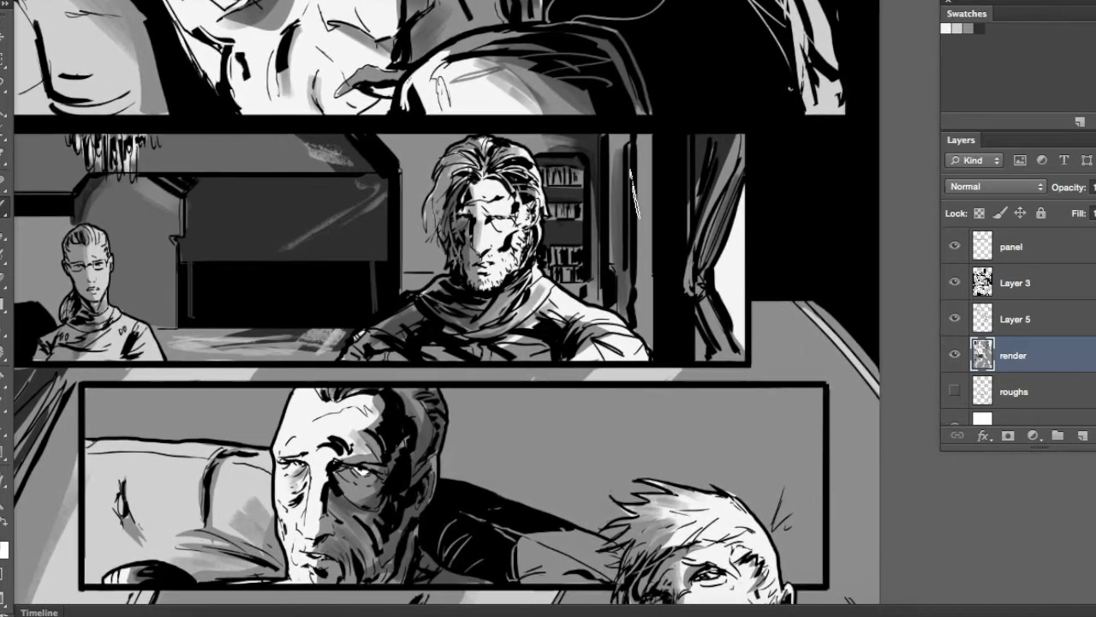
left_click_drag(706, 177, 689, 237)
left_click_drag(107, 214, 372, 183)
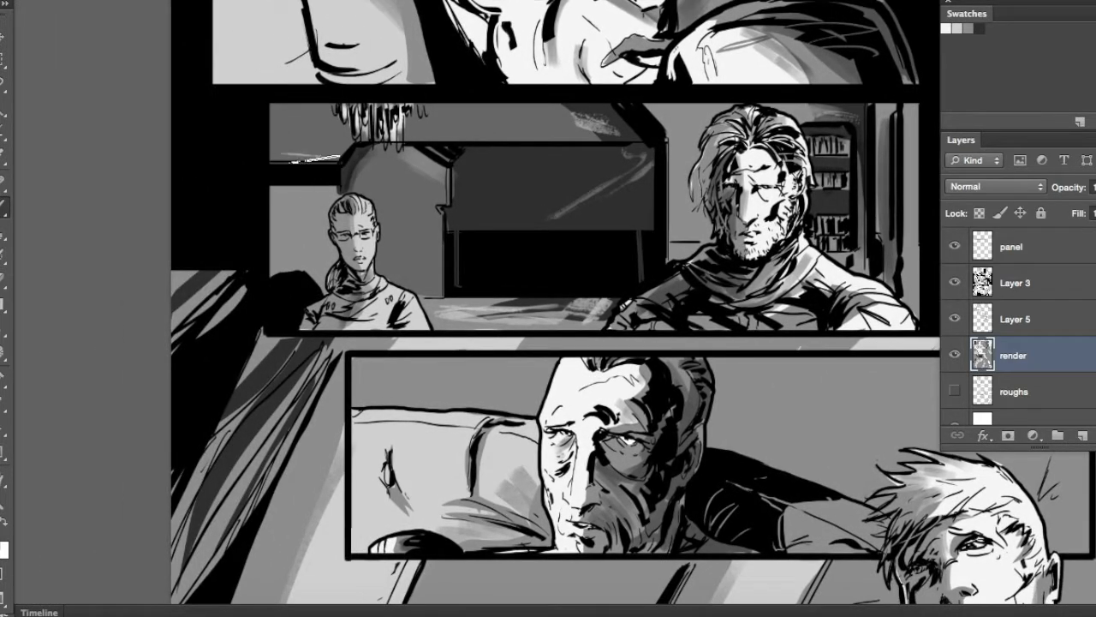
Select the right part of the wide inset panel with a rectangular marquee and brush dark spatter texture behind the blond man
left_click_drag(604, 278, 298, 67)
key("m")
left_click_drag(385, 146, 785, 343)
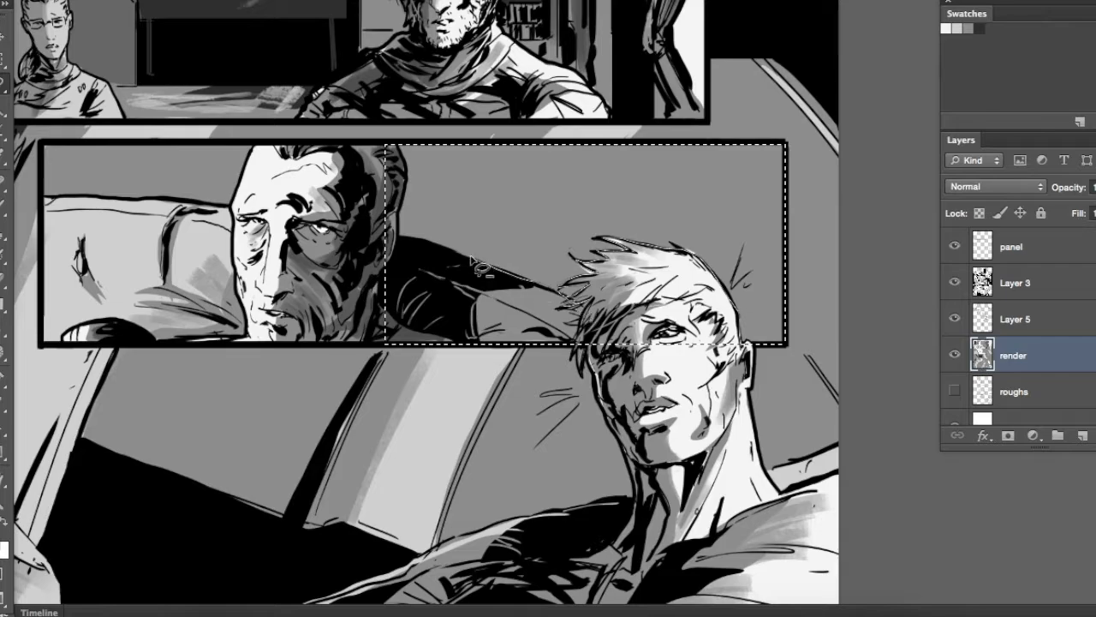
left_click_drag(347, 410, 377, 428)
key("b")
right_click(615, 329)
left_click_drag(811, 523, 811, 538)
left_click(729, 465)
mouse_move(764, 319)
left_mouse_down()
mouse_move(757, 291)
mouse_move(448, 240)
mouse_move(736, 210)
mouse_move(763, 178)
mouse_move(757, 159)
left_mouse_up()
Brush smoky black shadow into the selected inset background with another textured brush, then deselect
right_click(641, 304)
left_click(735, 446)
mouse_move(692, 190)
left_mouse_down()
mouse_move(561, 214)
mouse_move(437, 182)
left_mouse_up()
key("super+d")
Brush smoky dark texture along the left edge of the bottom panel's background
left_click_drag(511, 273, 430, 226)
left_click_drag(421, 365, 848, 274)
right_click(525, 367)
double_click(646, 492)
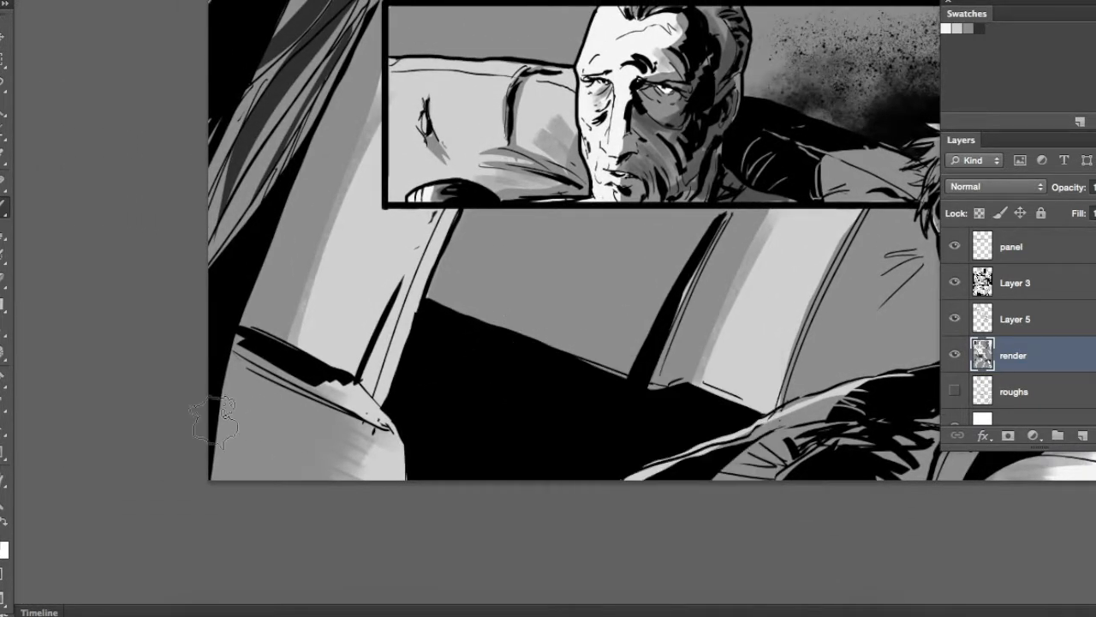
left_click_drag(268, 206, 229, 411)
left_click_drag(865, 394, 429, 242)
Lasso the background beside the blond man's neck, brush smoky dark texture inside it and deselect
key("l")
left_click_drag(632, 132, 743, 257)
key("b")
left_click_drag(703, 296, 653, 364)
key("ctrl+d")
Brush smoky dark texture into the upper-right corner of the bottom panel's background
left_click_drag(546, 430, 736, 348)
mouse_move(688, 167)
left_mouse_down()
mouse_move(638, 474)
mouse_move(559, 477)
left_mouse_up()
left_click_drag(816, 389, 812, 214)
left_click_drag(703, 136, 754, 310)
mouse_move(641, 109)
left_mouse_down()
mouse_move(820, 396)
mouse_move(831, 441)
left_mouse_up()
left_click_drag(747, 193, 789, 459)
mouse_move(751, 253)
left_mouse_down()
mouse_move(727, 406)
mouse_move(600, 328)
left_mouse_up()
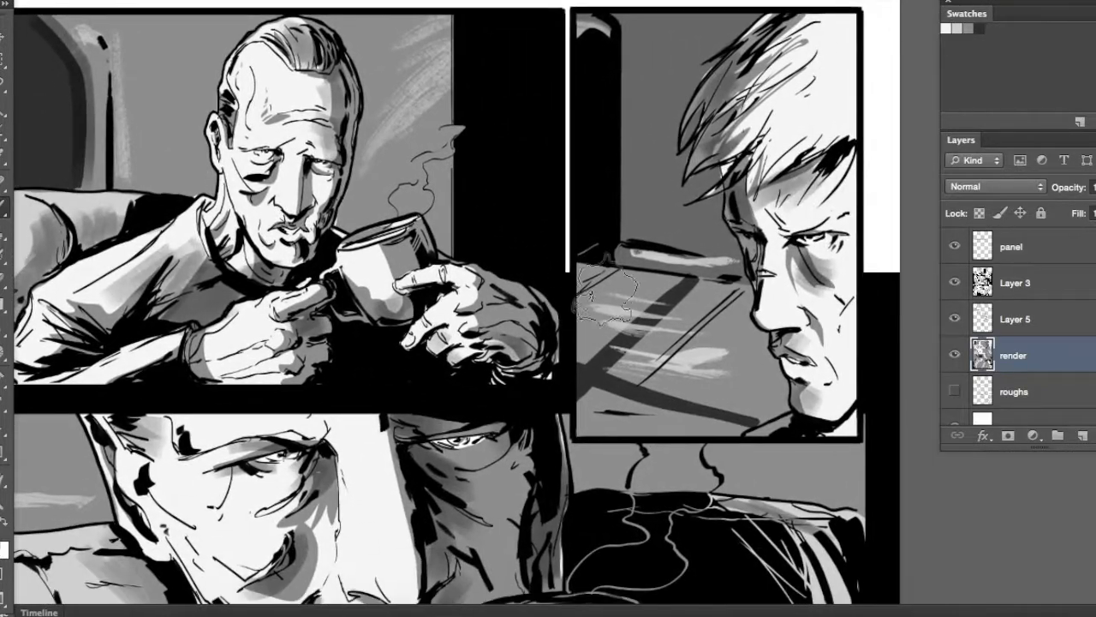
right_click(606, 291)
left_click(720, 256)
Merge Layer 5 with the render layer under the name render, and add a new layer named lighting above Layer 3
key("super+minus")
key("super+minus")
mouse_move(673, 561)
left_mouse_down()
mouse_move(678, 279)
mouse_move(651, 380)
mouse_move(668, 404)
left_mouse_up()
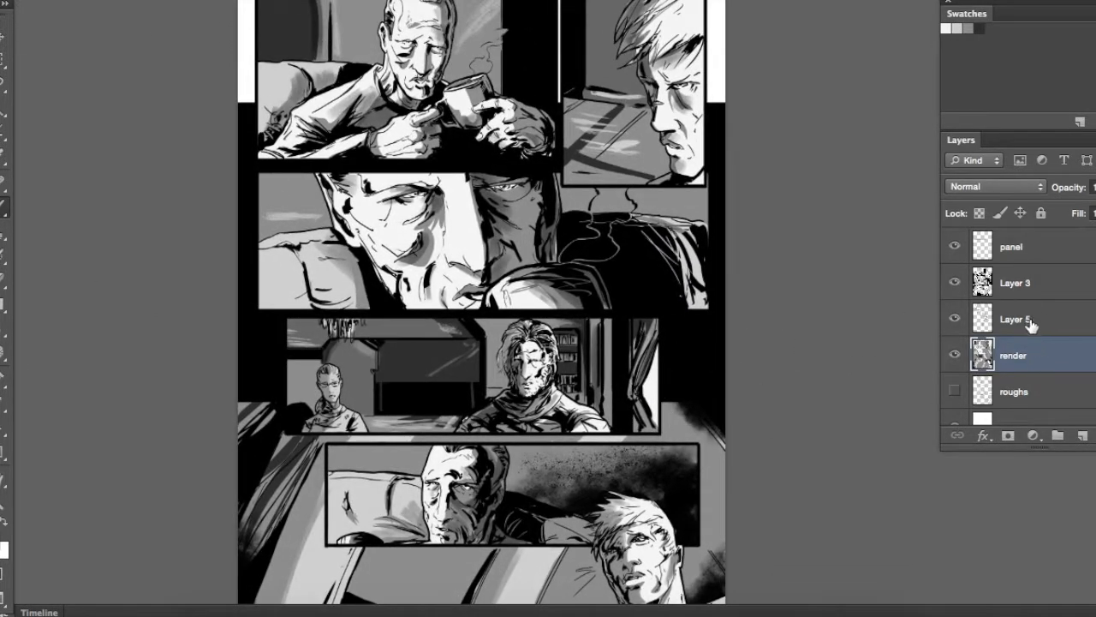
left_click(1030, 320, "shift")
key("ctrl+e")
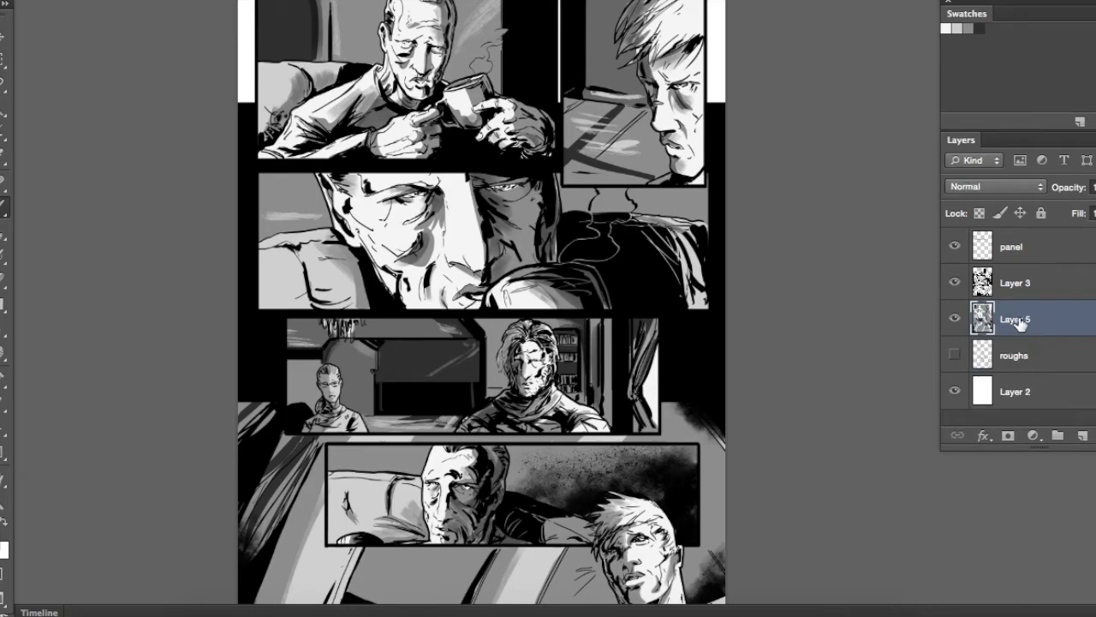
left_click(1028, 282)
left_click(1082, 435)
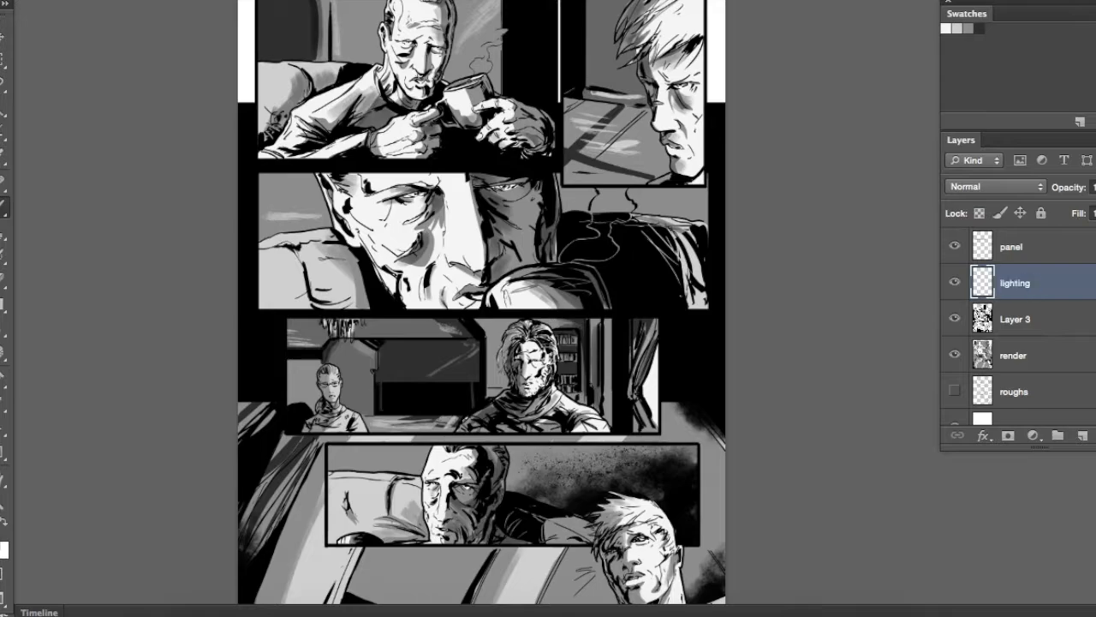
Brush soft white highlights on the nose bridge and cheek of the close-up face on the lighting layer
left_click_drag(638, 186, 688, 247)
right_click(589, 239)
left_click_drag(784, 452, 786, 447)
left_click(762, 377)
left_click(762, 377)
key("x")
key("super+equal")
key("super+equal")
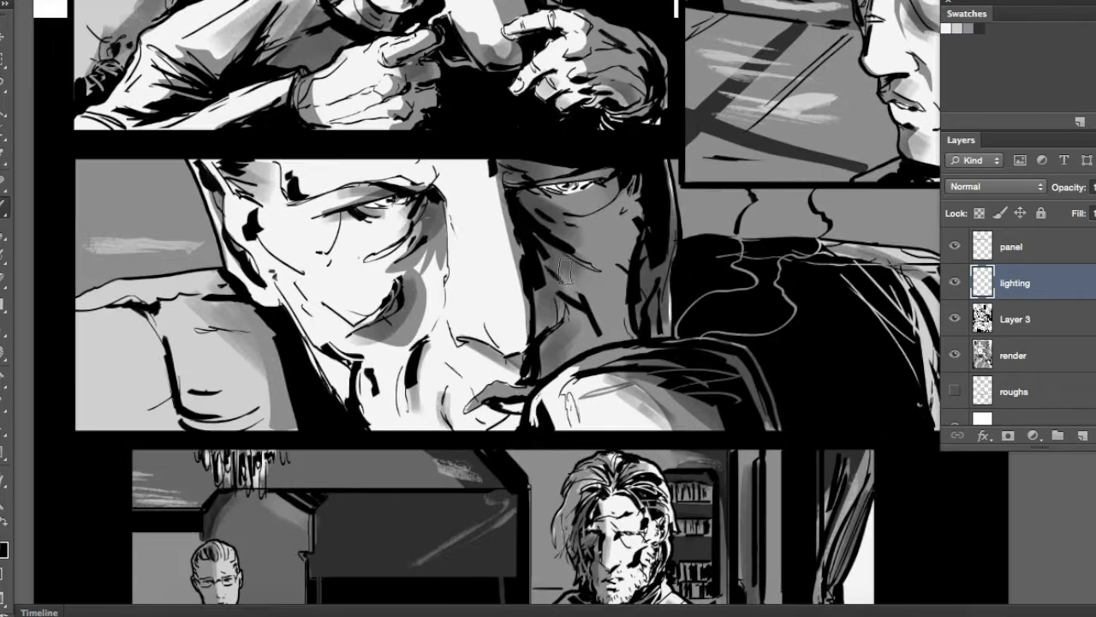
left_click_drag(450, 195, 520, 138)
right_click(541, 177)
left_click(463, 204)
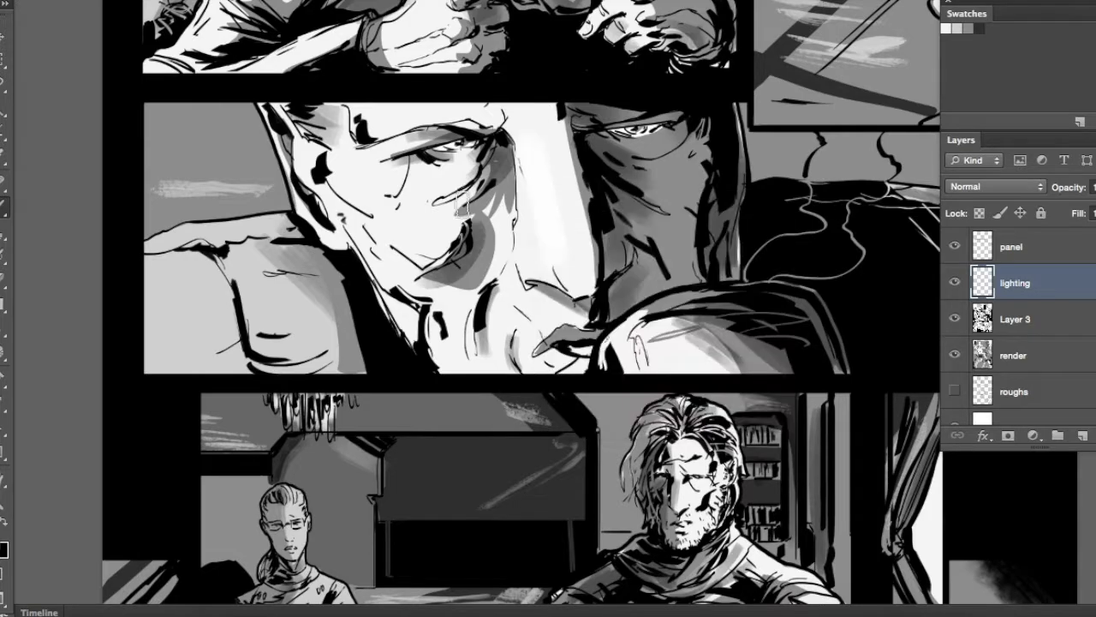
right_click(514, 167)
left_click(664, 151)
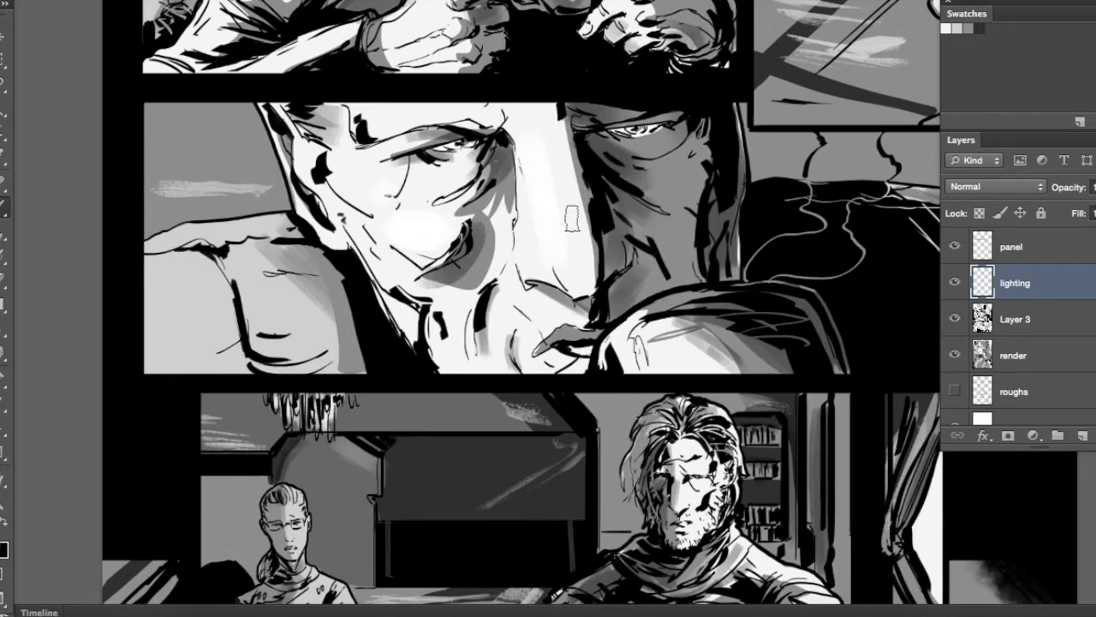
Brush white highlights on the sofa and the rounded foreground shape in the close-up panel
mouse_move(257, 283)
left_mouse_down()
mouse_move(193, 313)
mouse_move(261, 285)
left_mouse_up()
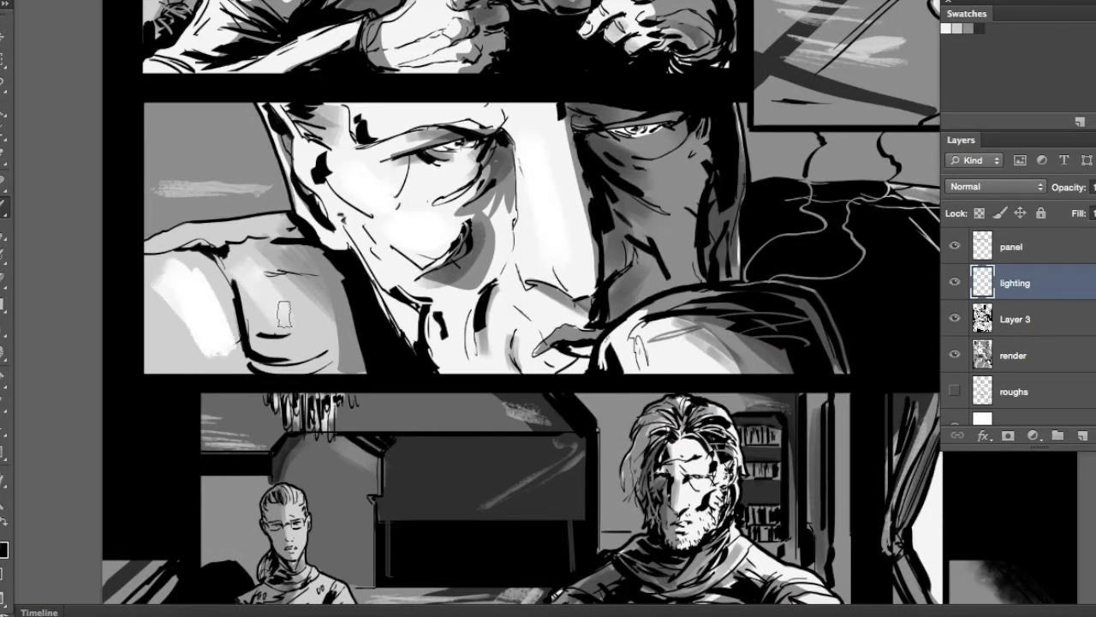
mouse_move(638, 349)
left_mouse_down()
mouse_move(529, 399)
mouse_move(553, 385)
left_mouse_up()
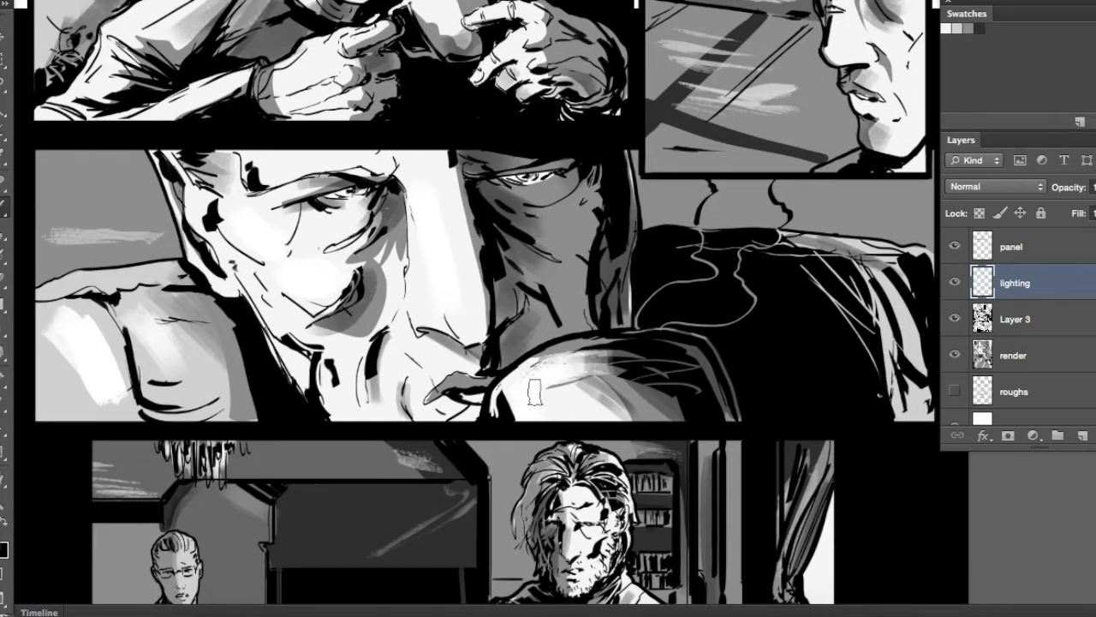
left_click_drag(321, 276, 412, 287)
left_click_drag(333, 251, 498, 204)
left_click_drag(628, 328, 436, 314)
Brush white highlights on the older man's forehead, sleeves, mug and sofa in the mug panel
mouse_move(341, 135)
left_mouse_down()
mouse_move(516, 274)
mouse_move(598, 457)
left_mouse_up()
mouse_move(491, 170)
left_mouse_down()
mouse_move(477, 132)
mouse_move(518, 149)
left_mouse_up()
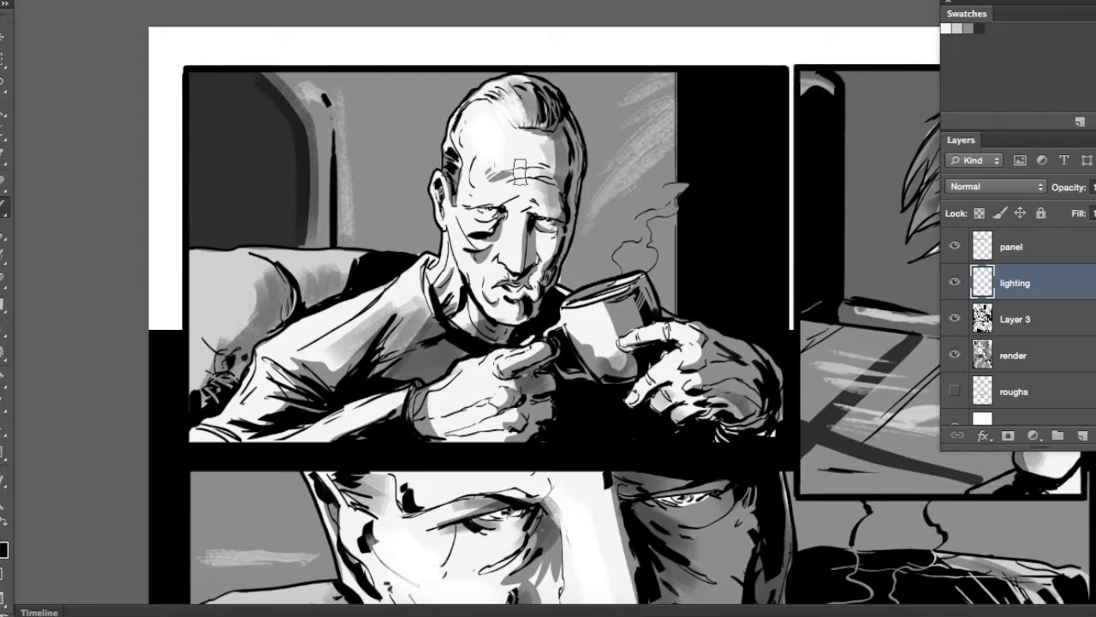
mouse_move(406, 306)
left_mouse_down()
mouse_move(308, 361)
mouse_move(310, 411)
left_mouse_up()
left_click_drag(390, 406, 355, 426)
left_click_drag(577, 273, 685, 268)
mouse_move(317, 264)
left_mouse_down()
mouse_move(328, 302)
mouse_move(377, 272)
left_mouse_up()
left_click_drag(398, 261, 432, 283)
left_click_drag(531, 204, 461, 194)
left_click_drag(345, 70, 368, 113)
Brush white highlights on the blond man's hair and a faint glow beside it in the profile panel
mouse_move(761, 418)
left_mouse_down()
mouse_move(537, 405)
mouse_move(355, 415)
left_mouse_up()
left_click_drag(634, 168, 679, 130)
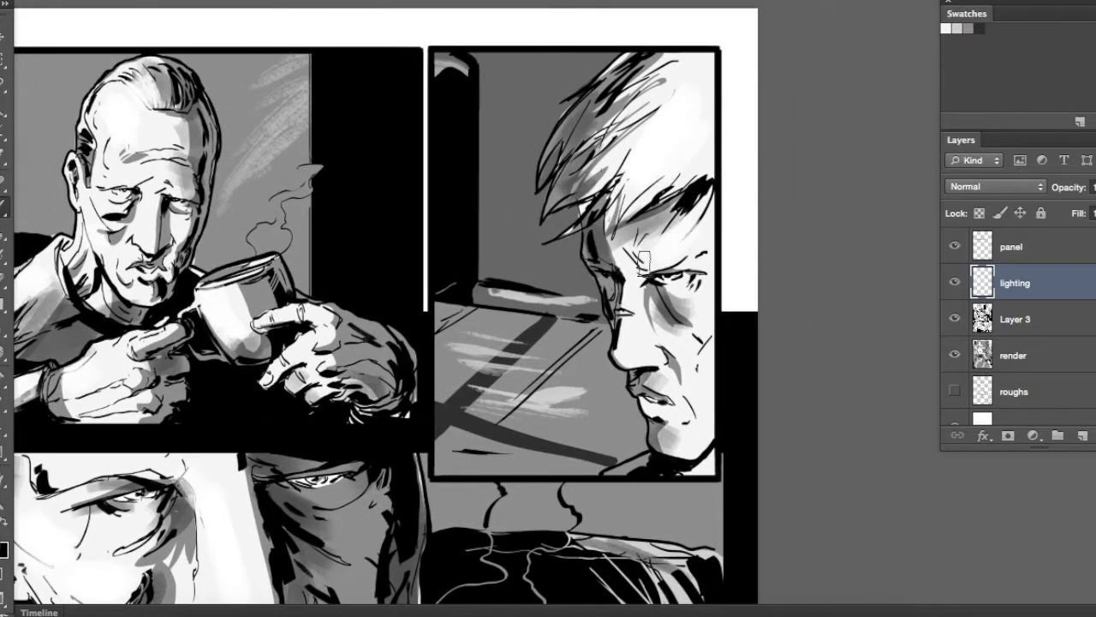
left_click_drag(497, 187, 497, 149)
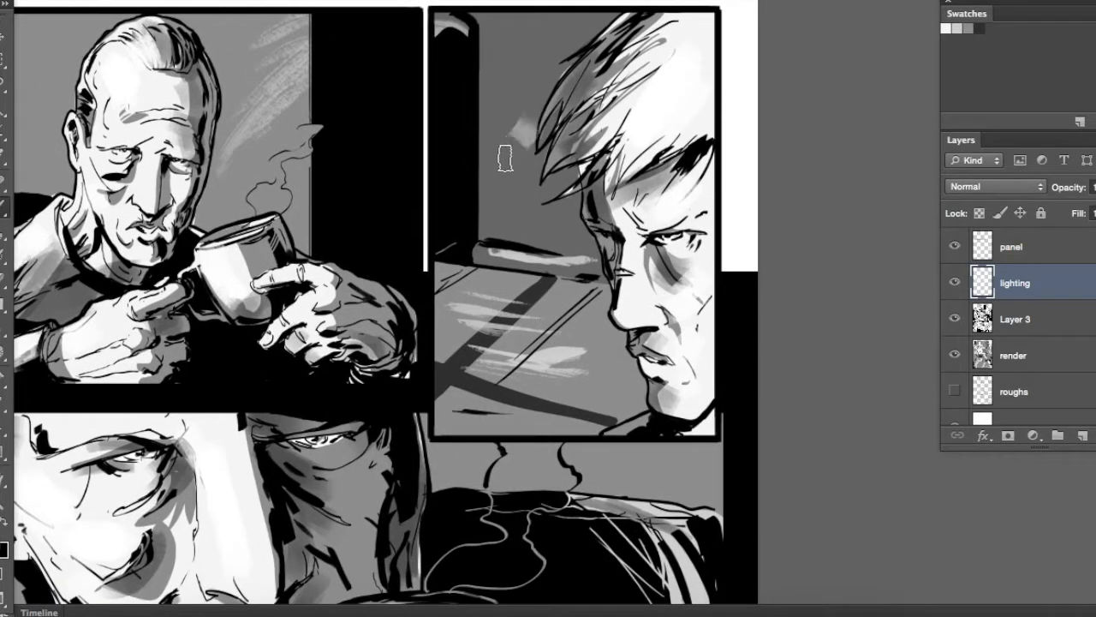
Brush white highlights on the bearded man's shoulder and the wall around him
scroll(505, 158, "down", 10)
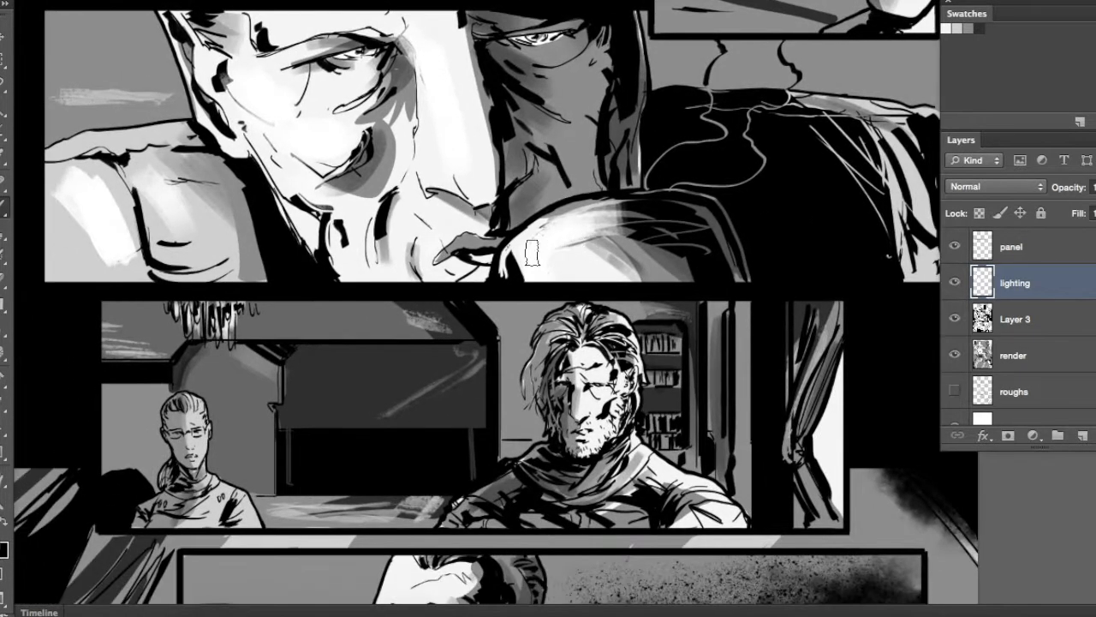
scroll(532, 252, "down", 4)
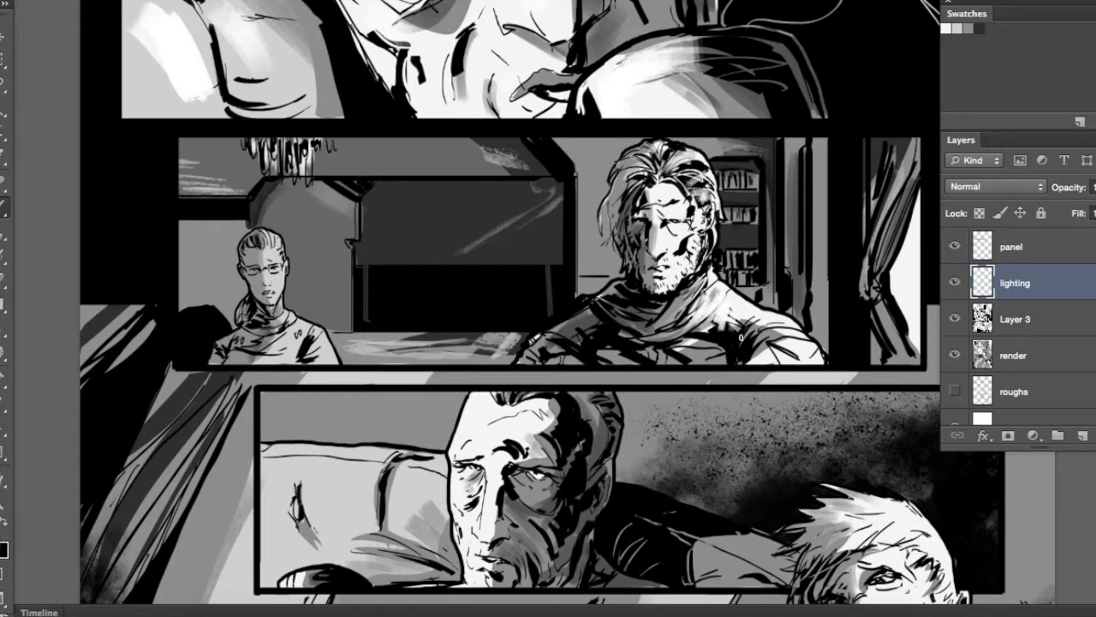
scroll(743, 322, "right", 3)
scroll(744, 322, "down", 1)
left_click_drag(705, 179, 713, 244)
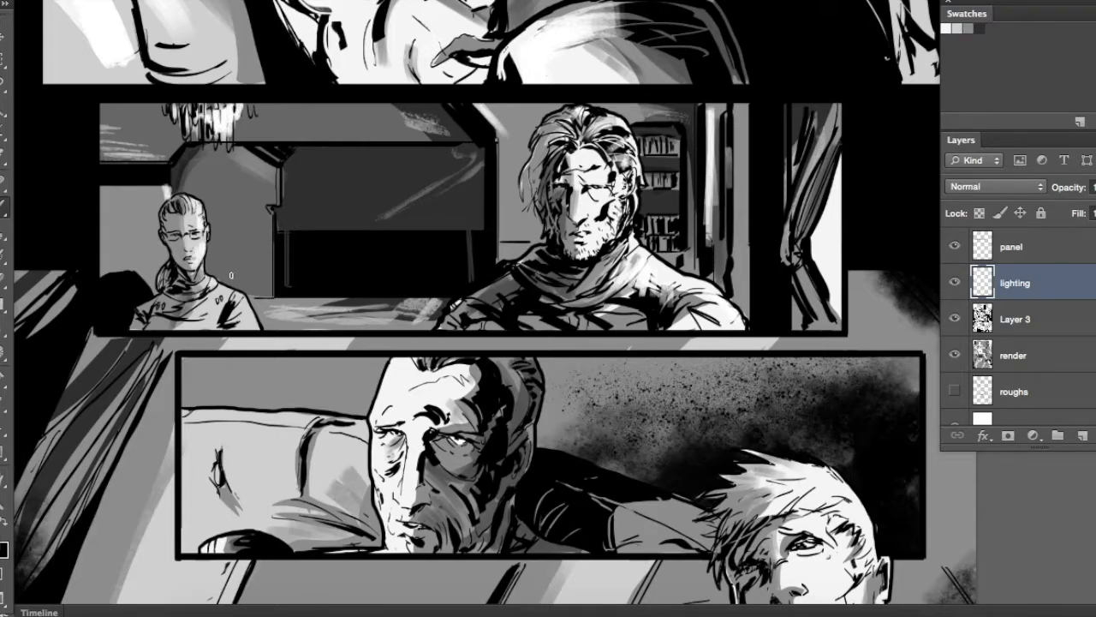
Brush white highlights on the sweater of the small ponytailed figure in the wide two-figure panel
key("super+plus")
key("super+plus")
left_click_drag(298, 289, 781, 310)
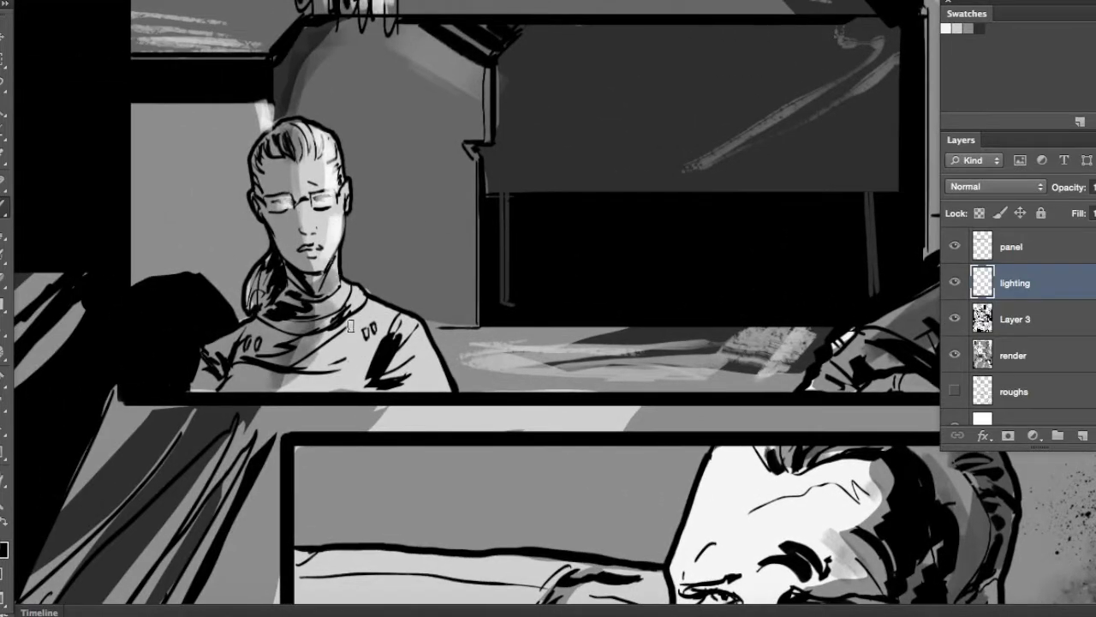
left_click_drag(351, 325, 388, 348)
left_click_drag(406, 387, 402, 334)
Choose another brush and add white highlights to the older man's face in the panel below the two-figure panel
left_click_drag(445, 280, 171, 17)
right_click(519, 190)
left_click_drag(526, 252, 539, 252)
left_click(445, 163)
left_click_drag(444, 164, 403, 295)
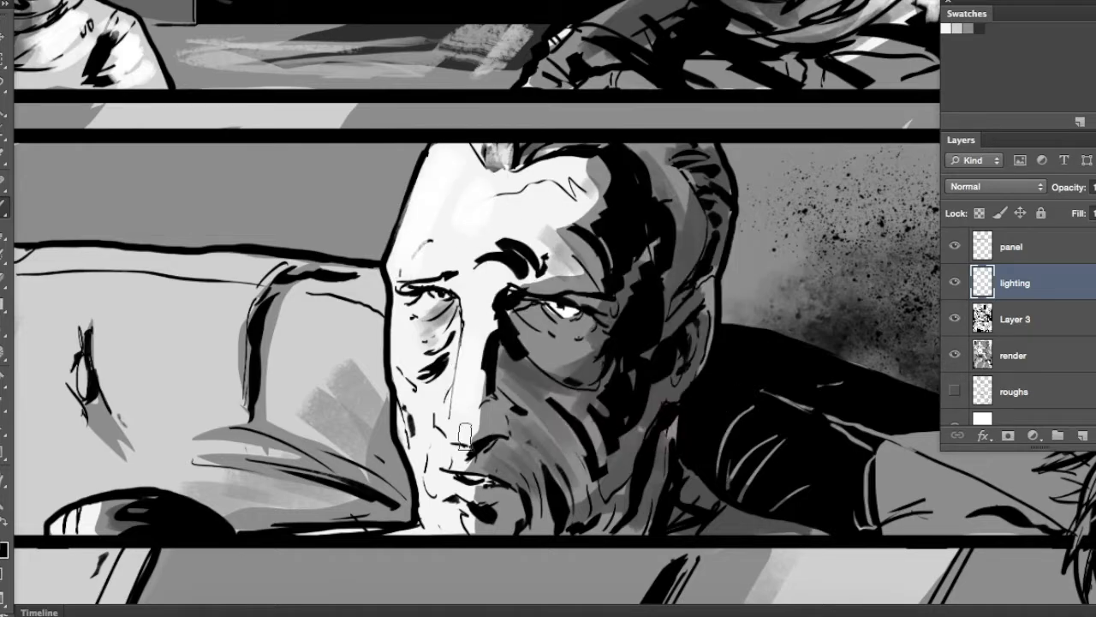
left_click_drag(460, 435, 454, 396)
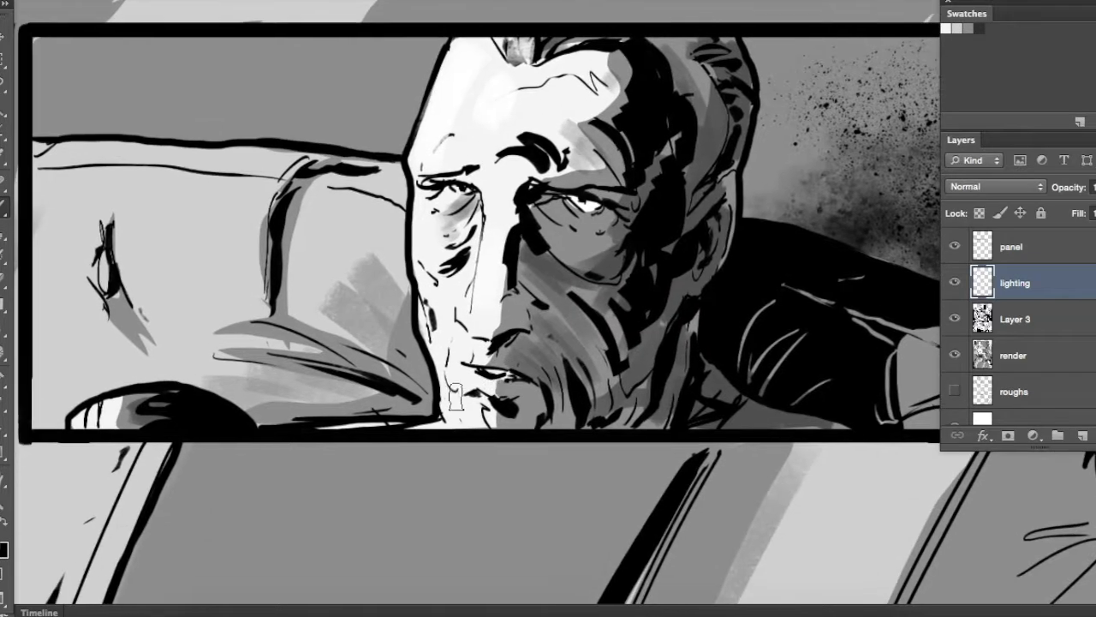
Brush soft white highlights over the sofa back and cushions beside the older man in the lower panel
left_click_drag(315, 205, 387, 213)
left_click_drag(243, 197, 167, 184)
mouse_move(87, 186)
left_mouse_down()
mouse_move(135, 184)
mouse_move(70, 188)
left_mouse_up()
left_click_drag(57, 156, 156, 159)
mouse_move(145, 408)
left_mouse_down()
mouse_move(84, 417)
mouse_move(130, 409)
left_mouse_up()
left_click_drag(97, 257, 104, 295)
left_click_drag(261, 211, 225, 281)
left_click_drag(219, 212, 193, 291)
left_click_drag(317, 233, 314, 298)
right_click(306, 240)
left_click(399, 371)
left_click(298, 199)
Brush white highlights on the sleeve behind the blond man and on his hair, forehead and cheek
left_click_drag(585, 262, 203, 139)
left_click_drag(675, 292, 513, 176)
left_click_drag(697, 77, 641, 92)
left_click_drag(707, 45, 619, 105)
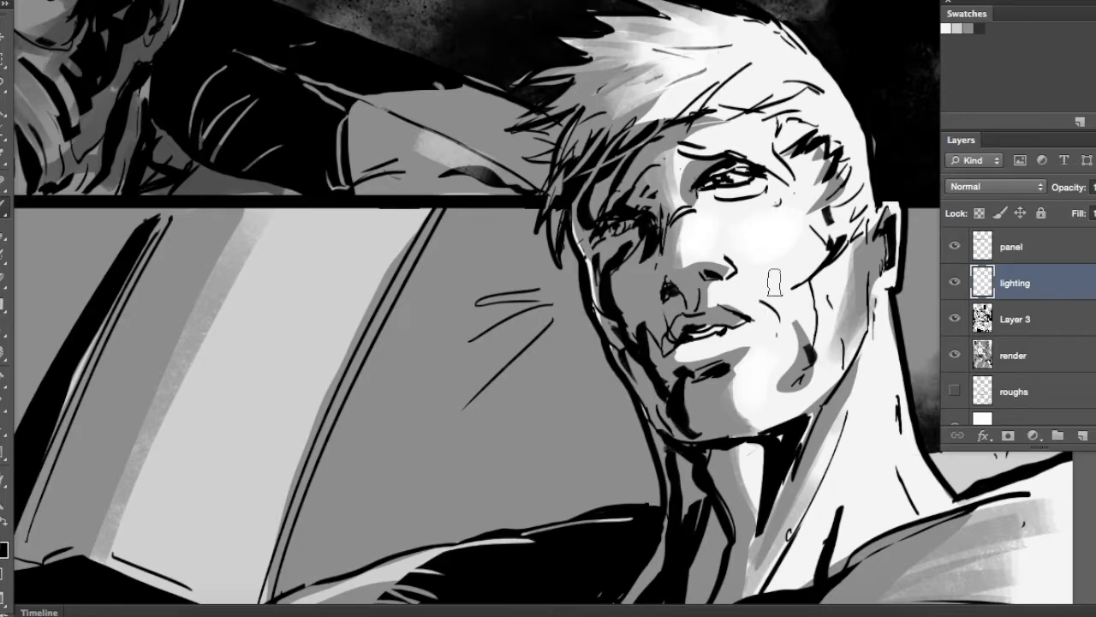
left_click_drag(747, 67, 817, 89)
left_click_drag(837, 130, 812, 165)
mouse_move(852, 176)
left_mouse_down()
mouse_move(815, 228)
mouse_move(834, 257)
left_mouse_up()
left_click_drag(857, 371, 672, 347)
mouse_move(675, 387)
left_mouse_down()
mouse_move(638, 435)
mouse_move(656, 280)
left_mouse_up()
Brush white highlights on the blond man's neck, shoulder and jacket folds at the bottom of the page
left_click_drag(835, 298, 661, 350)
left_click_drag(841, 311, 734, 359)
mouse_move(684, 214)
left_mouse_down()
mouse_move(831, 311)
mouse_move(906, 227)
left_mouse_up()
mouse_move(550, 487)
left_mouse_down()
mouse_move(389, 485)
mouse_move(514, 477)
left_mouse_up()
mouse_move(590, 346)
left_mouse_down()
mouse_move(568, 414)
mouse_move(796, 259)
left_mouse_up()
left_click_drag(533, 390, 413, 441)
left_click_drag(625, 304, 519, 346)
mouse_move(662, 294)
left_mouse_down()
mouse_move(651, 302)
mouse_move(641, 450)
left_mouse_up()
Brush white highlights along the pale diagonal stripe in the background behind the blond man
left_click_drag(467, 106, 339, 337)
mouse_move(339, 338)
left_mouse_down()
mouse_move(528, 114)
mouse_move(481, 103)
left_mouse_up()
left_click_drag(460, 202, 658, 182)
left_click_drag(558, 279, 521, 370)
Streak the pale background stripes with a different brush, continuing up to the strip above the older man's lower panel
right_click(605, 210)
left_click_drag(807, 440, 807, 430)
double_click(695, 381)
mouse_move(758, 111)
left_mouse_down()
mouse_move(602, 413)
mouse_move(651, 248)
left_mouse_up()
mouse_move(231, 170)
left_mouse_down()
mouse_move(420, 242)
mouse_move(817, 154)
left_mouse_up()
mouse_move(458, 73)
left_mouse_down()
mouse_move(392, 276)
mouse_move(381, 428)
left_mouse_up()
left_click_drag(557, 68, 529, 128)
mouse_move(582, 148)
left_mouse_down()
mouse_move(464, 307)
mouse_move(386, 506)
left_mouse_up()
mouse_move(655, 12)
left_mouse_down()
mouse_move(494, 210)
mouse_move(465, 322)
left_mouse_up()
left_click_drag(368, 321, 342, 339)
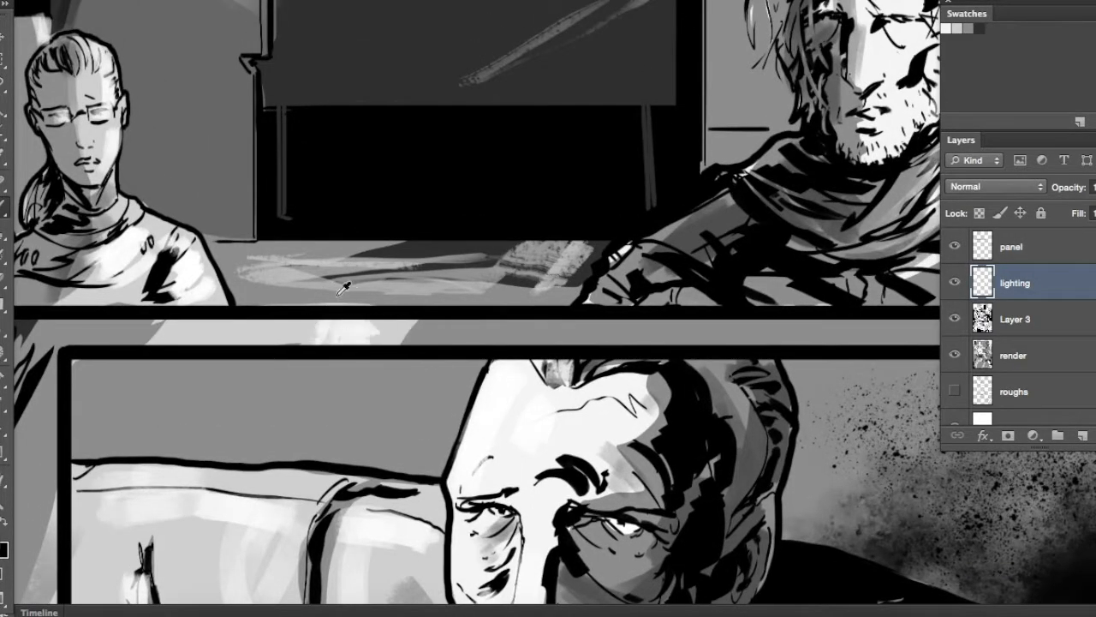
key("m")
mouse_move(166, 166)
left_mouse_down()
mouse_move(440, 252)
mouse_move(442, 310)
left_mouse_up()
key("super+d")
Make a rectangular selection around the window, sofa and older man in the mug panel and choose a larger brush
left_click_drag(589, 429, 375, 167)
key("super+minus")
key("super+minus")
left_click_drag(742, 465, 555, 250)
left_click_drag(609, 413, 531, 600)
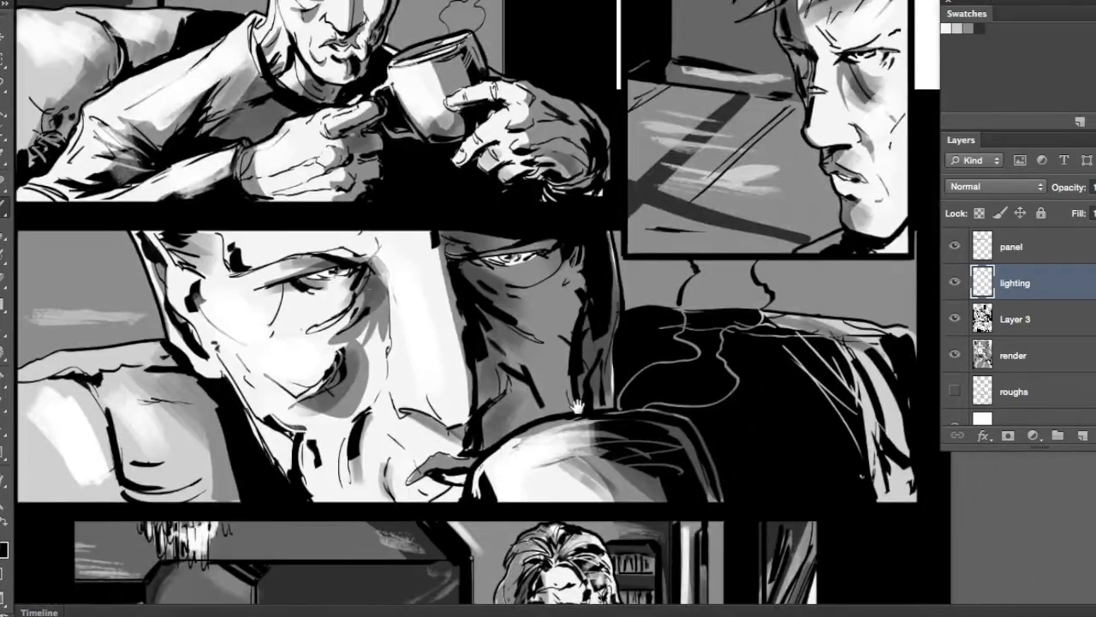
left_click_drag(439, 39, 481, 241)
right_click(480, 240)
left_click(654, 451)
key("Return")
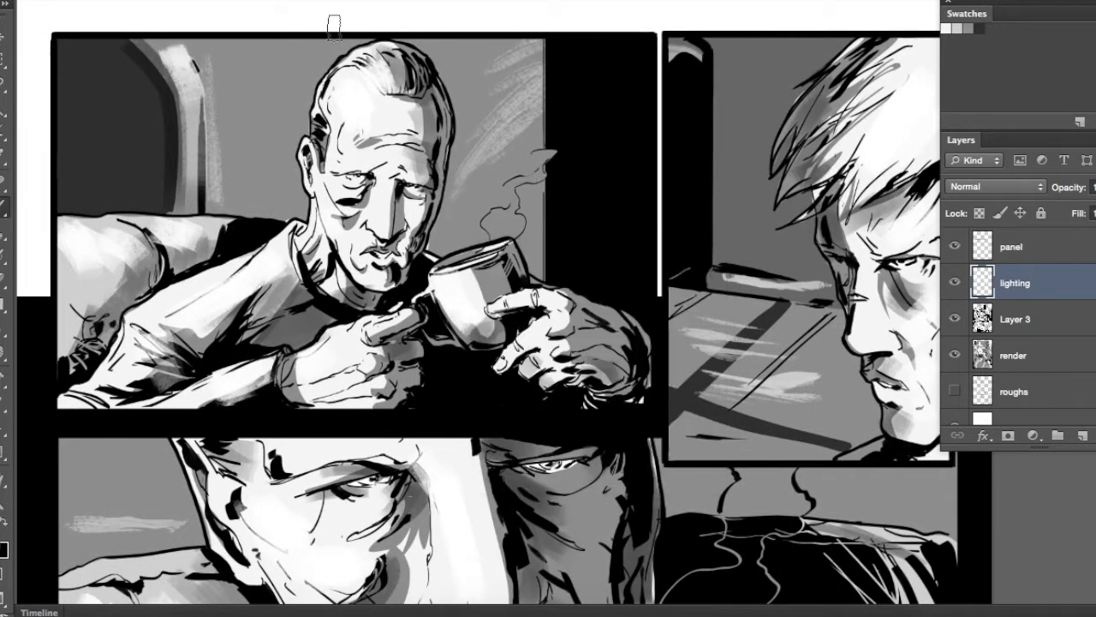
left_click_drag(173, 192, 244, 235)
left_click_drag(572, 399, 571, 398)
key("b")
right_click(311, 232)
key("Return")
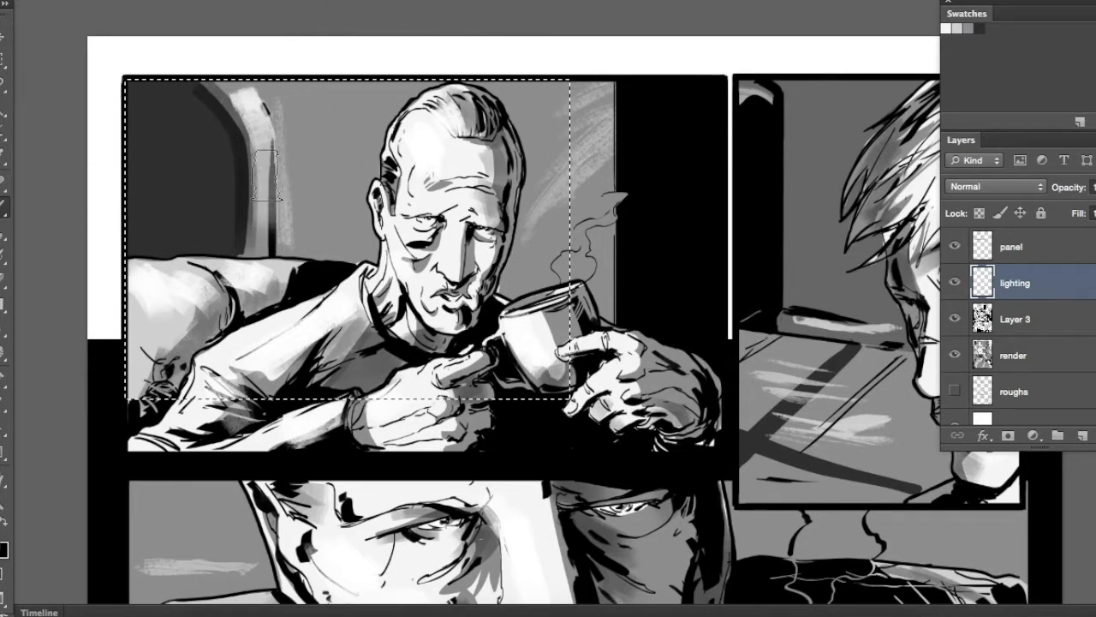
Brush translucent white light rays diagonally across the window, wall, sofa and sleeve in the mug panel
left_click_drag(113, 175, 288, 335)
left_click_drag(107, 150, 405, 353)
left_click_drag(98, 129, 282, 265)
left_click_drag(87, 70, 342, 201)
left_click_drag(206, 60, 529, 327)
left_click_drag(122, 128, 513, 426)
left_click_drag(125, 184, 317, 330)
Adjust the brush and add a light ray beside the blond man's hair in the profile panel
right_click(226, 207)
left_click_drag(385, 256, 370, 256)
key("Return")
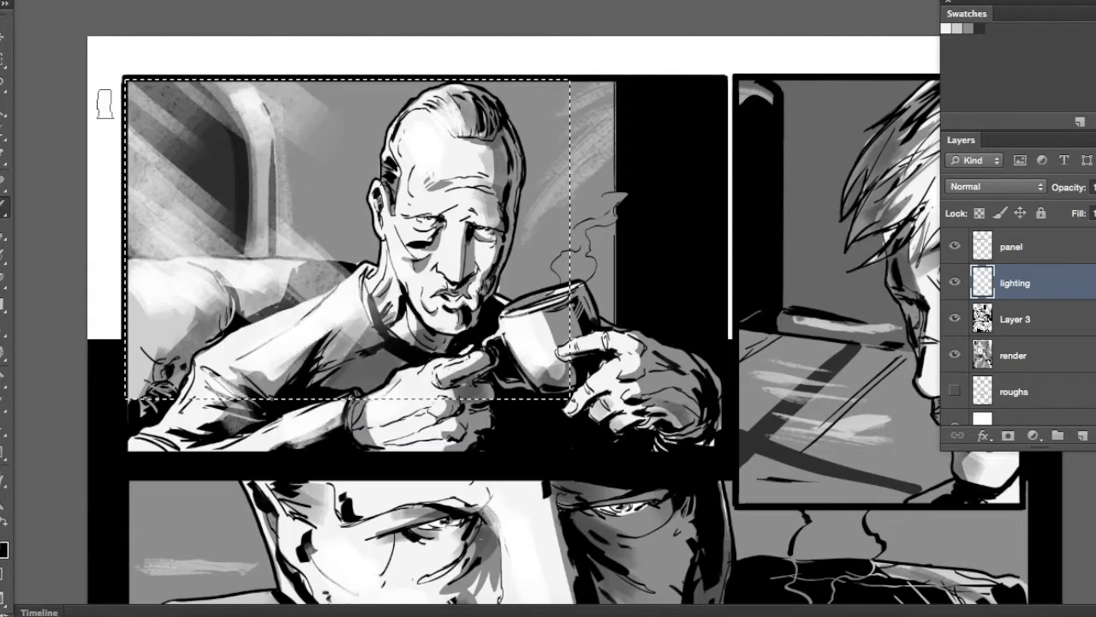
scroll(561, 231, "right", 6)
left_click_drag(508, 153, 765, 536)
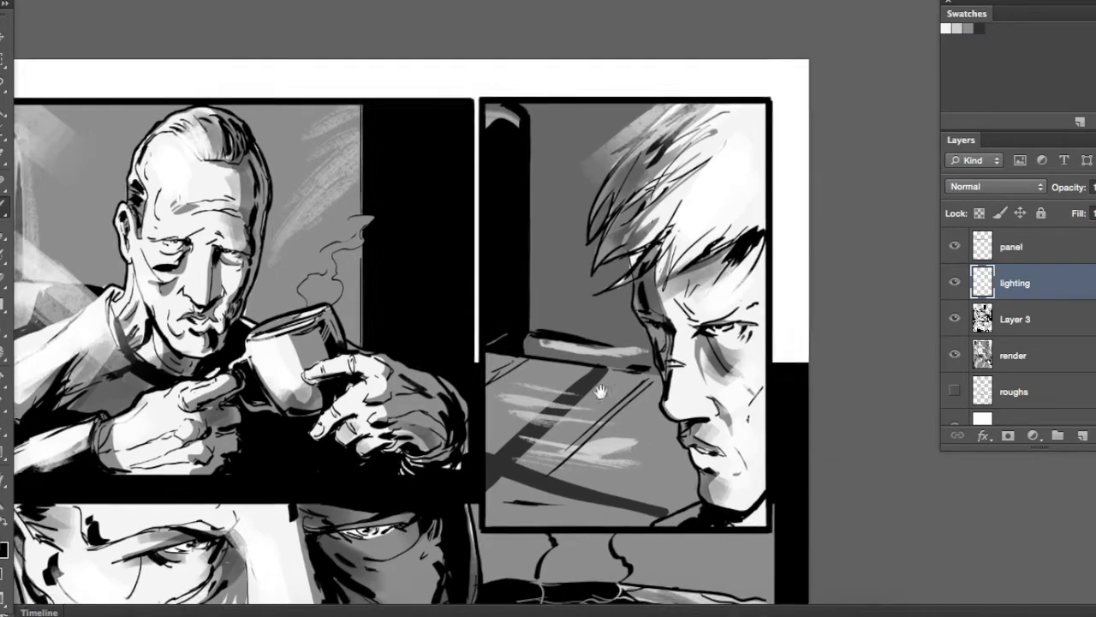
Select the close-up face panel and brush diagonal white light rays across its wall and sofa
scroll(557, 342, "down", 5)
scroll(557, 343, "left", 3)
mouse_move(46, 221)
left_mouse_down()
mouse_move(855, 504)
mouse_move(161, 320)
left_mouse_up()
key("b")
left_click_drag(40, 246, 219, 420)
left_click_drag(26, 318, 202, 480)
left_click_drag(69, 214, 260, 396)
left_click_drag(105, 242, 266, 420)
left_click_drag(24, 385, 90, 447)
left_click_drag(68, 226, 214, 333)
Scatter white dust specks through the light in the close-up panel, clear the selection and extend the effect to the mug panel
right_click(393, 303)
double_click(536, 424)
left_click_drag(256, 420, 327, 486)
left_click_drag(141, 248, 291, 446)
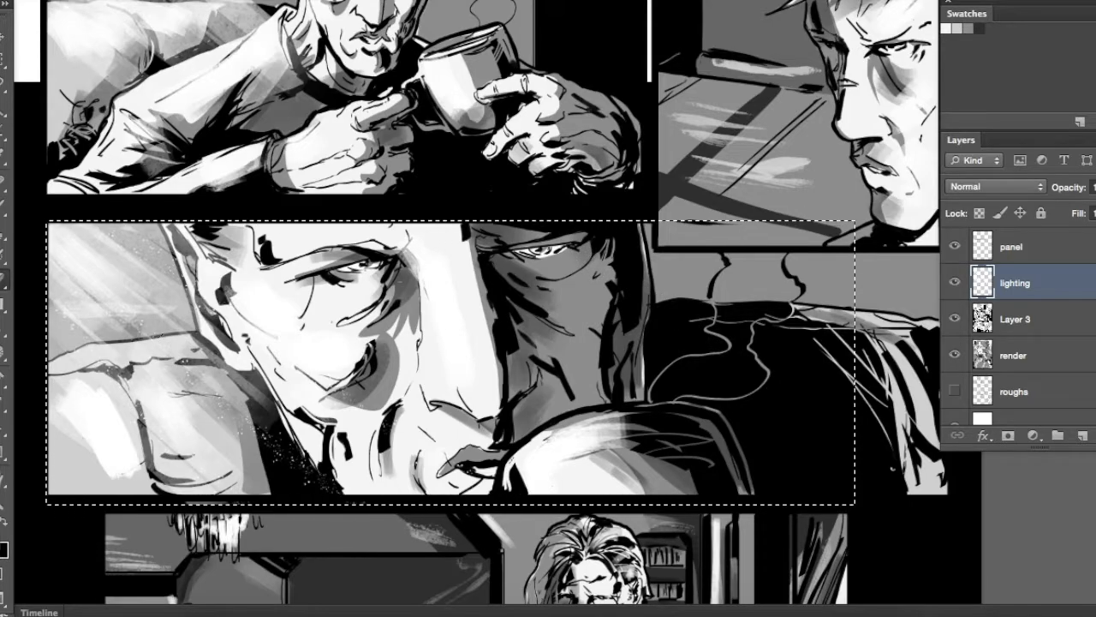
right_click(162, 340)
double_click(295, 459)
left_click_drag(17, 425, 242, 389)
key("super+d")
mouse_move(531, 111)
left_mouse_down()
mouse_move(279, 389)
mouse_move(403, 435)
left_mouse_up()
left_click_drag(274, 210, 462, 377)
left_click_drag(276, 264, 421, 387)
Select the wide two-figure panel and brush the first diagonal light rays from its window across the bookcase with the 93 px brush
mouse_move(538, 430)
left_mouse_down()
mouse_move(401, 329)
mouse_move(404, 9)
left_mouse_up()
left_click_drag(93, 304, 115, 270)
key("m")
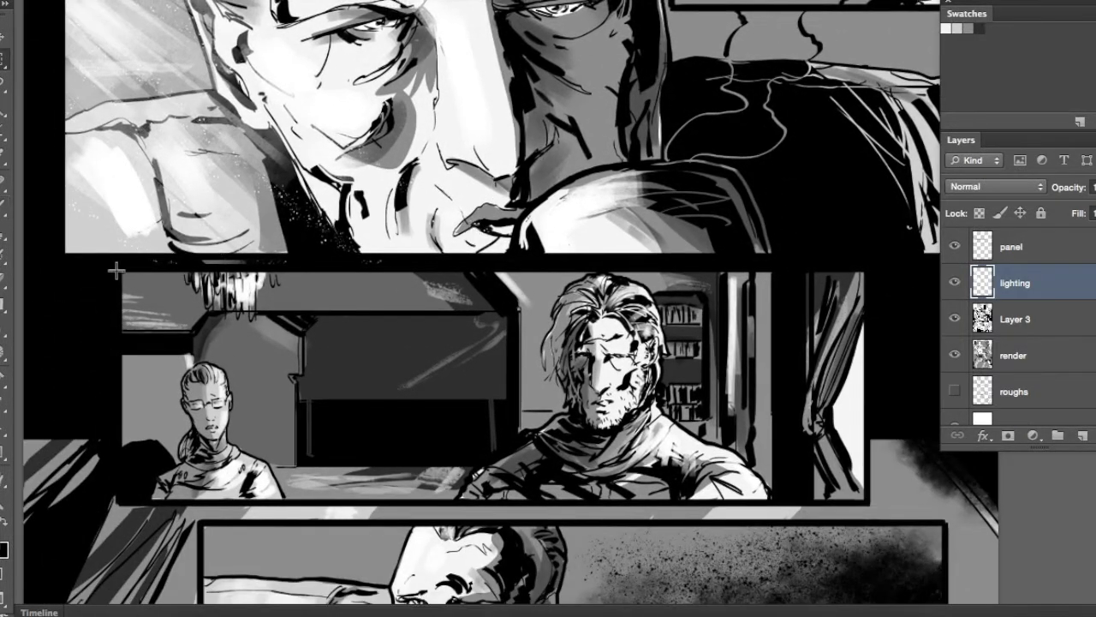
left_click_drag(866, 503, 867, 503)
key("b")
right_click(820, 362)
double_click(995, 567)
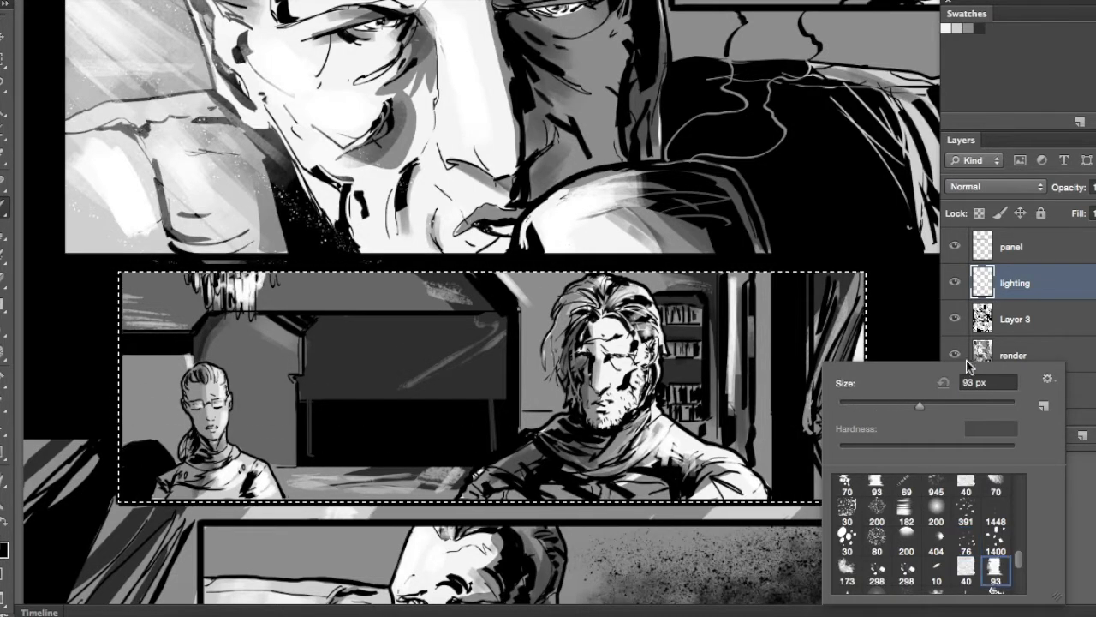
mouse_move(883, 330)
left_mouse_down()
mouse_move(710, 243)
mouse_move(552, 332)
left_mouse_up()
mouse_move(705, 233)
left_mouse_down()
mouse_move(556, 333)
mouse_move(388, 362)
left_mouse_up()
left_click_drag(709, 198, 311, 326)
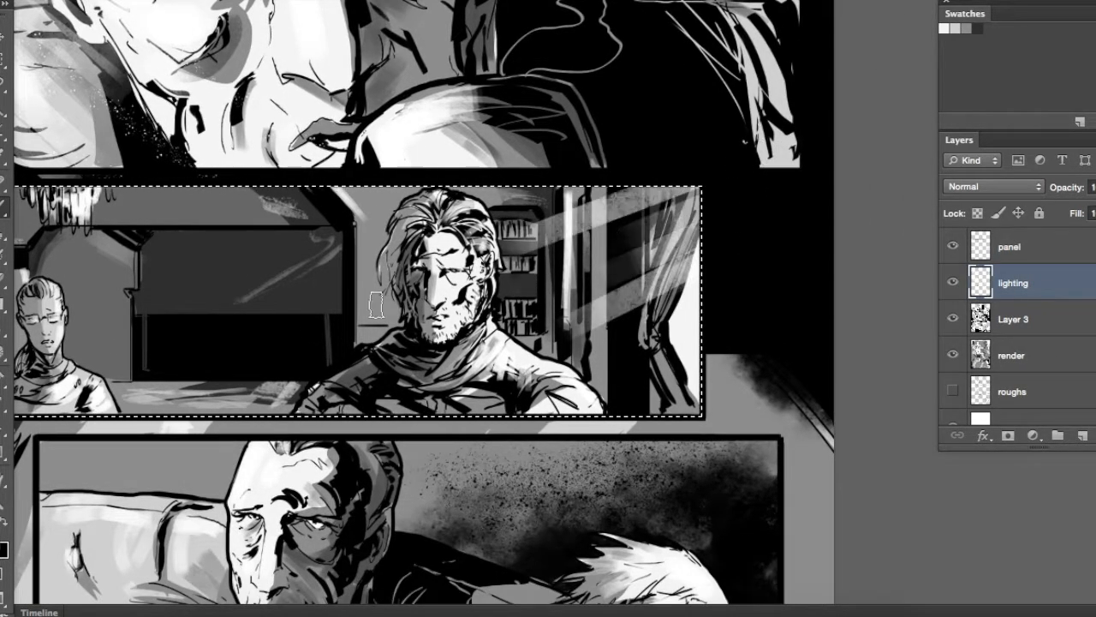
Layer more diagonal light rays over the curtain, window frame and bearded man's shoulder, and clear the selection
left_click_drag(699, 272, 565, 330)
left_click_drag(739, 225, 492, 366)
left_click_drag(696, 320, 533, 403)
mouse_move(692, 346)
left_mouse_down()
mouse_move(548, 415)
mouse_move(548, 436)
left_mouse_up()
left_click_drag(706, 385, 497, 483)
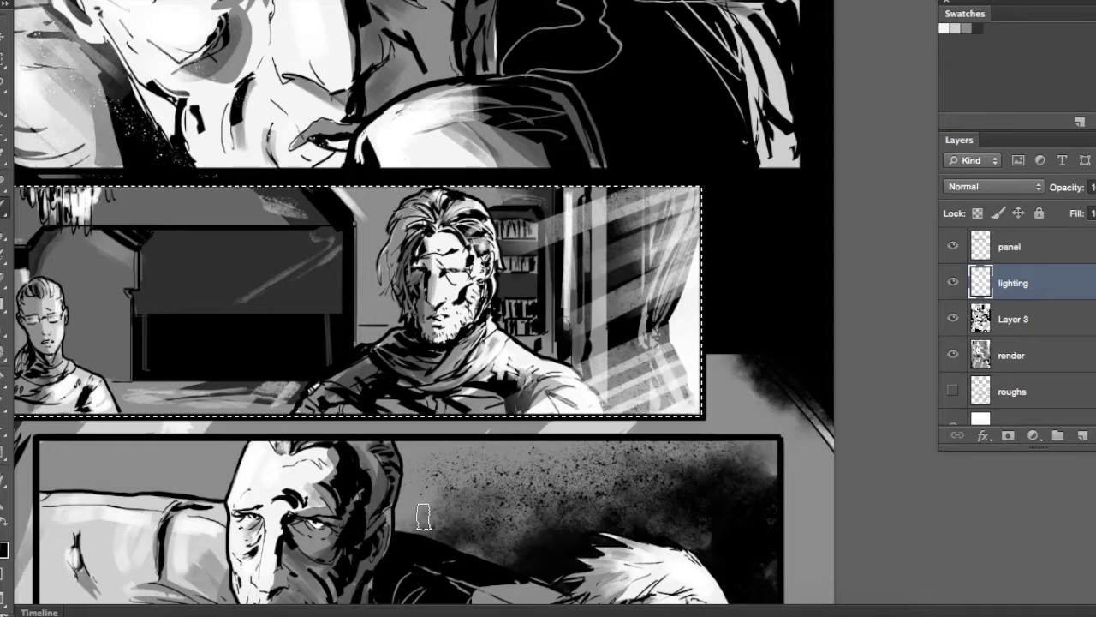
left_click_drag(686, 346, 591, 406)
left_click_drag(678, 310, 468, 407)
left_click_drag(704, 377, 510, 414)
key("super+d")
Scatter white dust specks around the bearded man in the two-figure panel with the 76 px speckle brush
left_click_drag(414, 408, 471, 406)
right_click(574, 296)
double_click(726, 477)
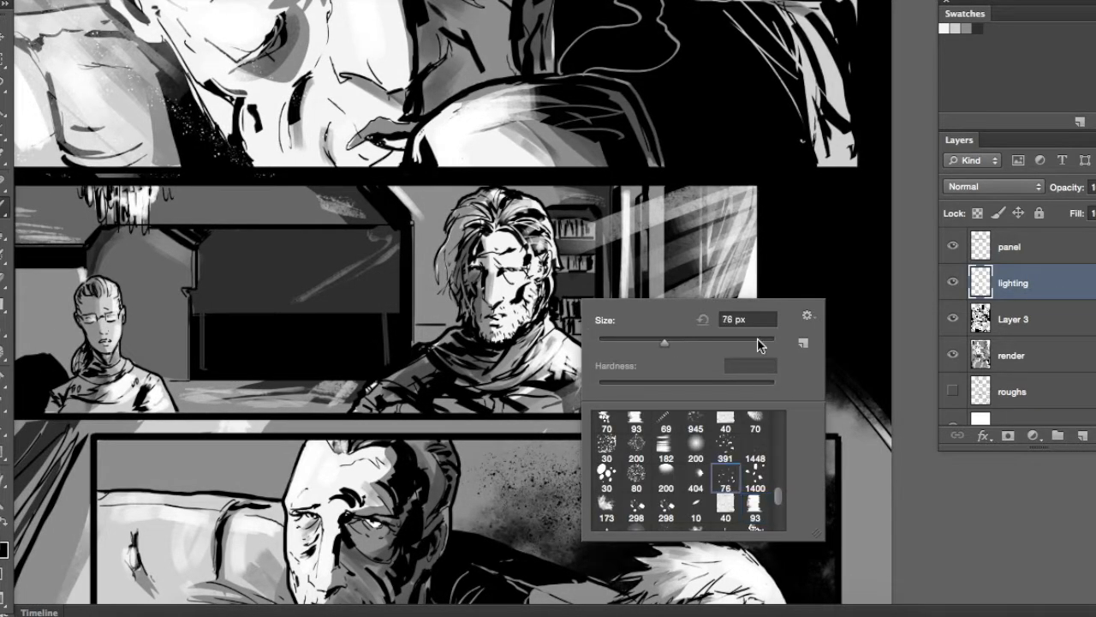
left_click_drag(404, 257, 317, 300)
left_click_drag(367, 310, 558, 343)
left_click_drag(524, 328, 428, 348)
Select the older man's lower panel and brush diagonal light rays over the wall and sofa beside him
mouse_move(546, 458)
left_mouse_down()
mouse_move(448, 300)
mouse_move(386, 272)
left_mouse_up()
key("m")
left_click_drag(125, 283, 871, 489)
key("b")
right_click(257, 300)
double_click(438, 505)
left_click_drag(221, 288, 307, 326)
mouse_move(137, 289)
left_mouse_down()
mouse_move(276, 336)
mouse_move(258, 409)
left_mouse_up()
mouse_move(141, 290)
left_mouse_down()
mouse_move(334, 377)
mouse_move(267, 425)
left_mouse_up()
Scatter white dust specks across the older man and the dark area beside him, and clear the selection
right_click(290, 351)
double_click(446, 524)
left_click_drag(211, 386, 411, 467)
left_click_drag(492, 368, 774, 485)
key("super+d")
Choose a textured brush and paint broad diagonal light rays from the page's edge towards the blond man's head and neck
mouse_move(587, 428)
left_mouse_down()
mouse_move(568, 191)
mouse_move(539, 182)
left_mouse_up()
right_click(741, 342)
double_click(915, 532)
mouse_move(863, 312)
left_mouse_down()
mouse_move(757, 304)
mouse_move(588, 392)
left_mouse_up()
left_click_drag(792, 248, 581, 361)
left_click_drag(845, 176, 571, 292)
left_click_drag(799, 118, 634, 216)
left_click_drag(760, 112, 599, 195)
left_click_drag(758, 81, 580, 188)
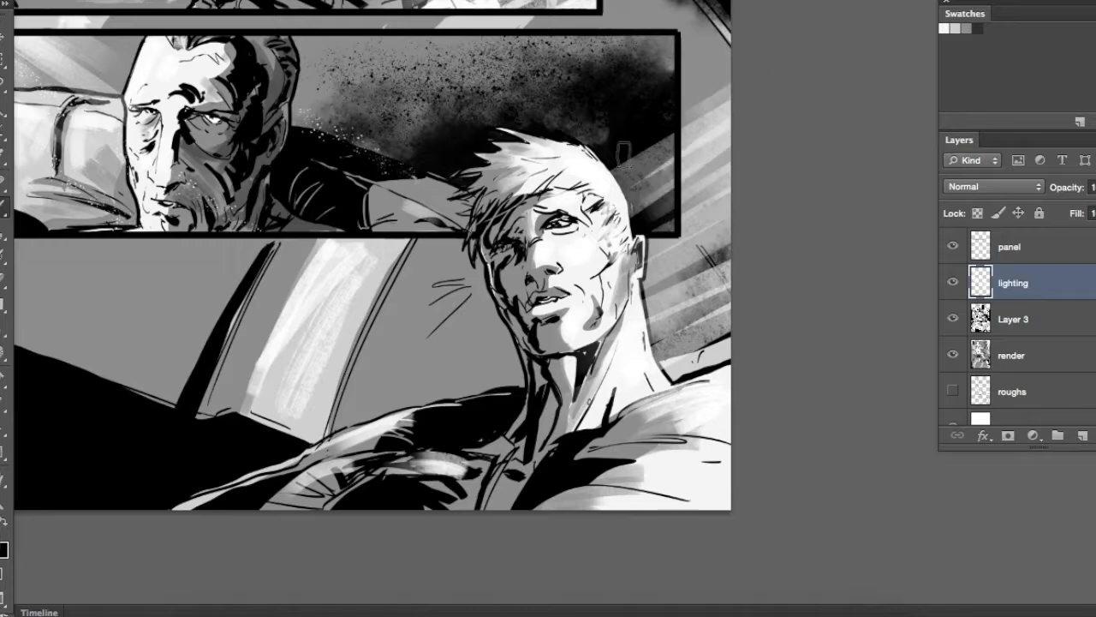
Add a new empty layer above the panel layer
left_click(1044, 249)
key("super+alt+shift+n")
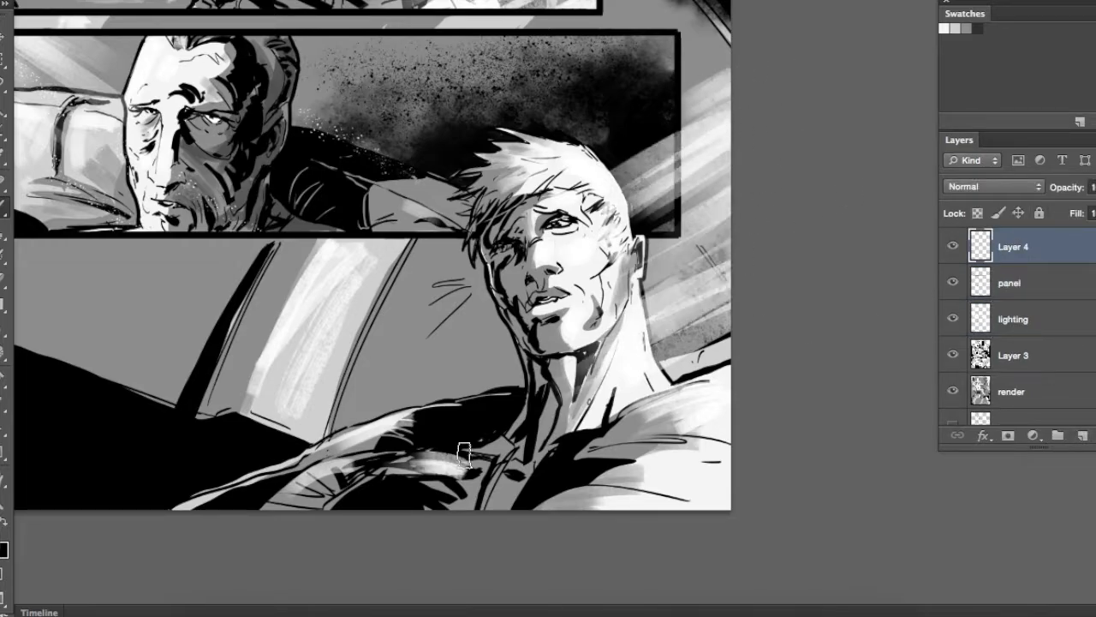
Paint more broad diagonal light rays from the page's edge across the blond man's head, neck and shoulder in the bottom panel
left_click_drag(747, 312, 532, 449)
left_click_drag(750, 377, 603, 443)
left_click_drag(761, 403, 576, 497)
left_click_drag(745, 341, 620, 413)
left_click_drag(741, 164, 693, 284)
left_click_drag(700, 178, 579, 269)
left_click_drag(707, 171, 511, 314)
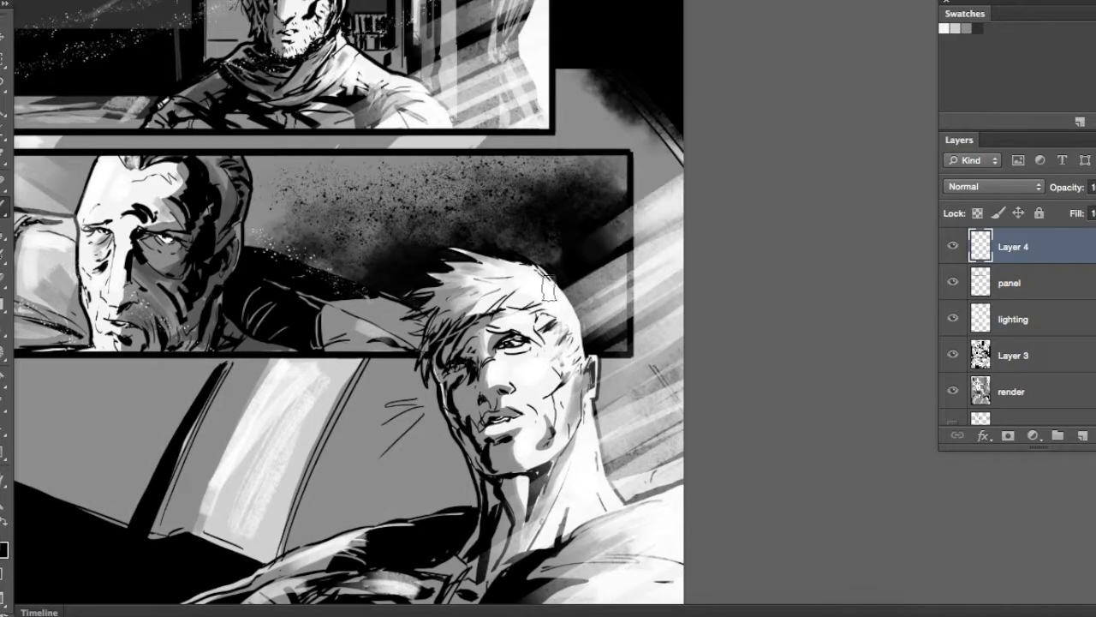
left_click_drag(743, 175, 580, 283)
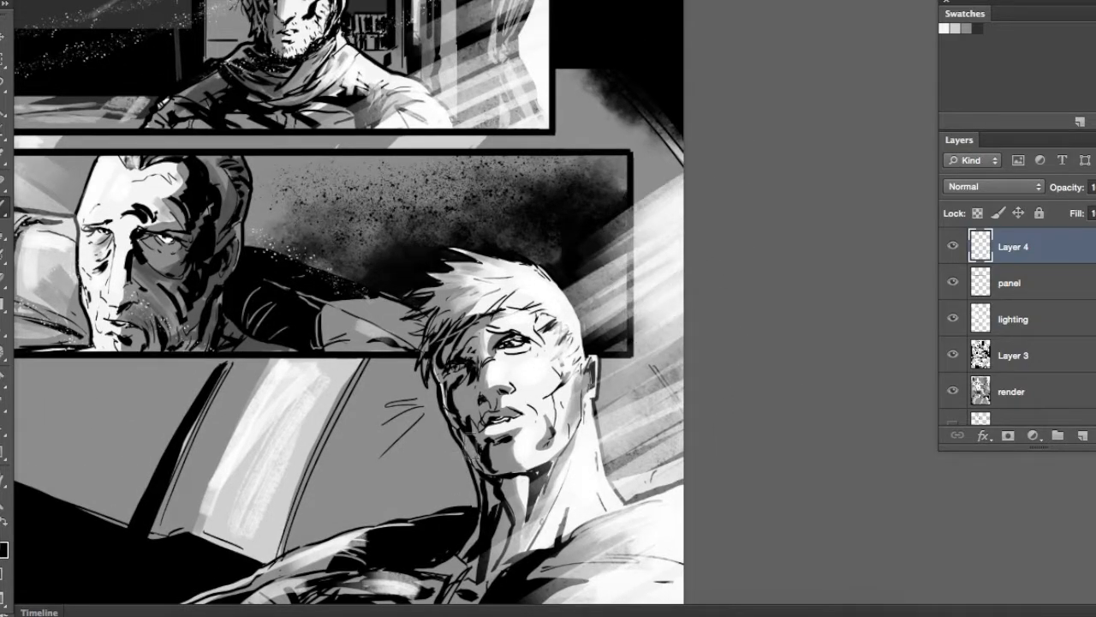
Outline the area in front of the blond man's face, brush diagonal light rays inside it, and soften them with a textured eraser
left_click_drag(526, 180, 386, 197)
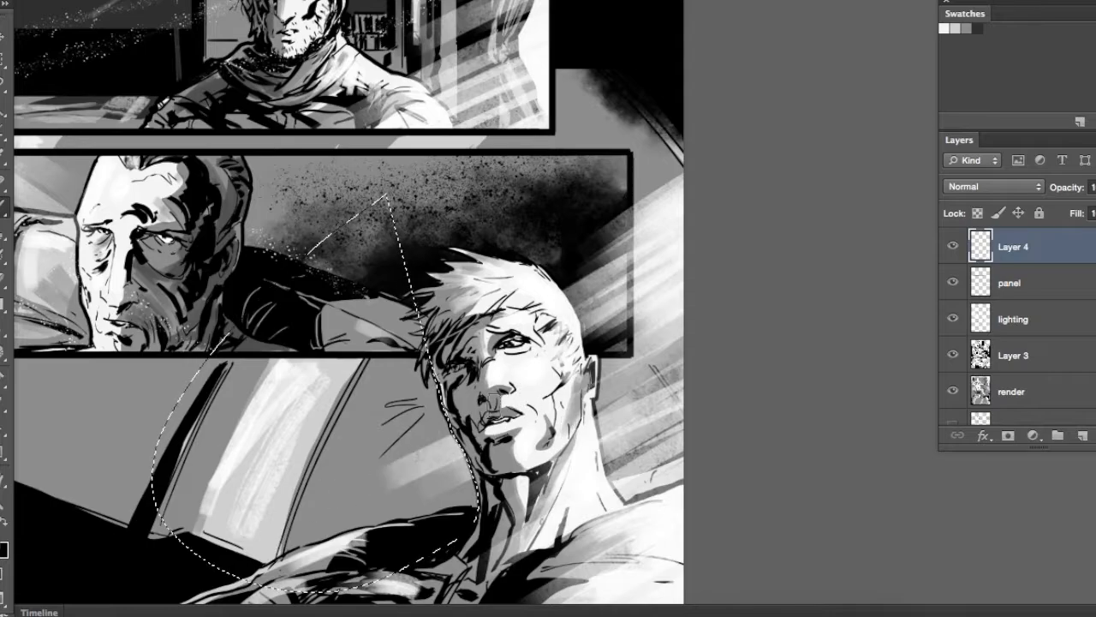
left_click_drag(502, 451, 764, 331)
key("e")
right_click(639, 330)
double_click(811, 538)
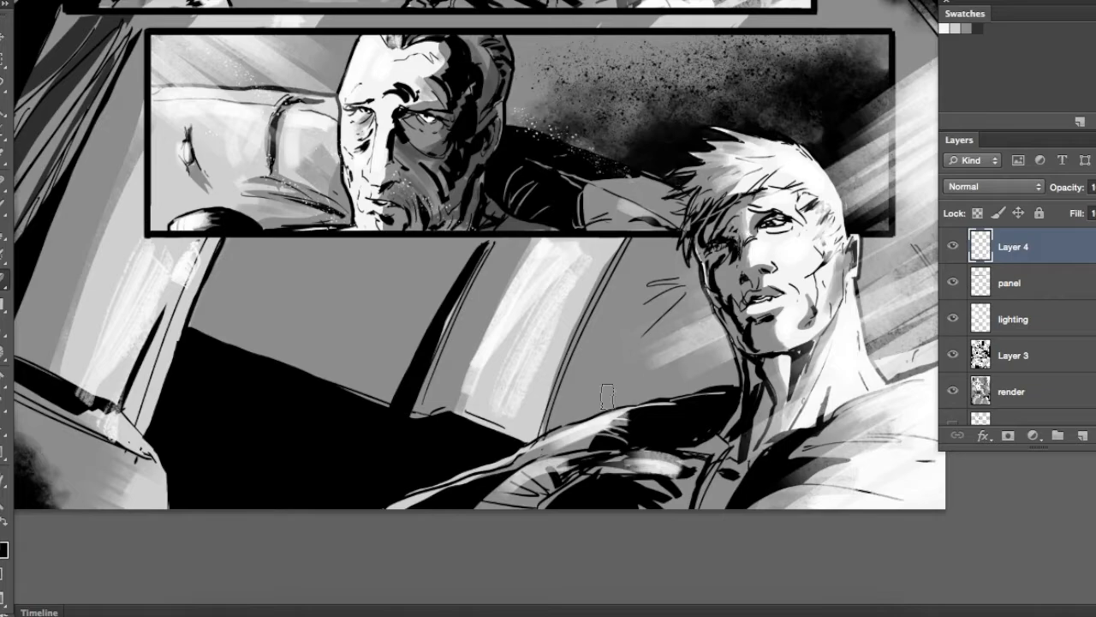
left_click_drag(830, 304, 597, 330)
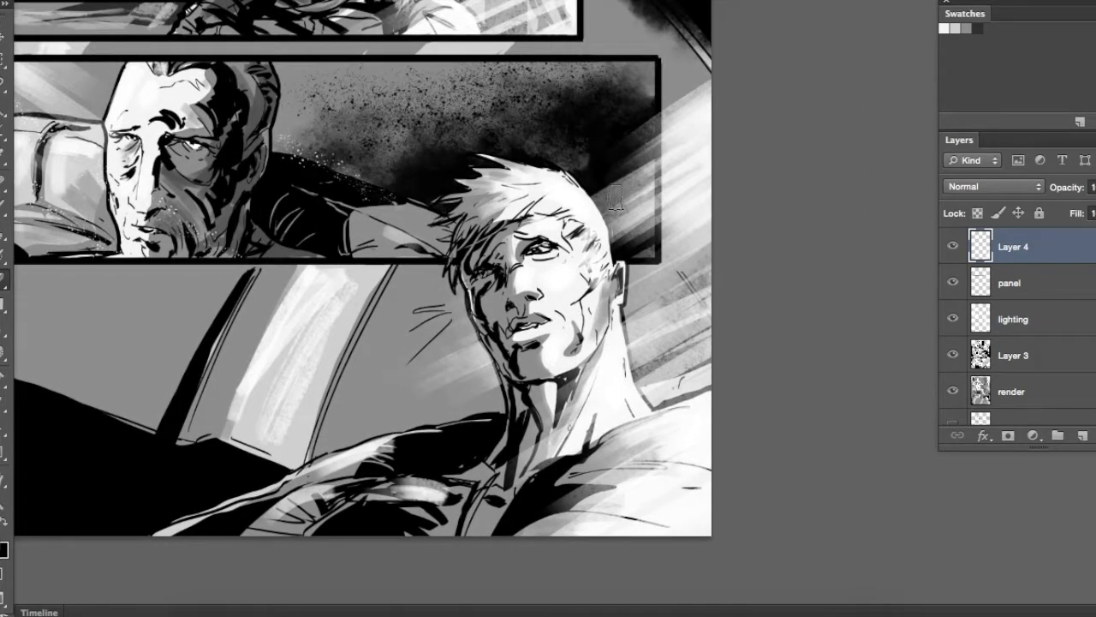
mouse_move(340, 279)
left_mouse_down()
mouse_move(497, 337)
mouse_move(410, 266)
left_mouse_up()
Choose a speckle brush and scatter white dust specks in front of the blond man and across his jacket
key("b")
right_click(592, 350)
double_click(745, 527)
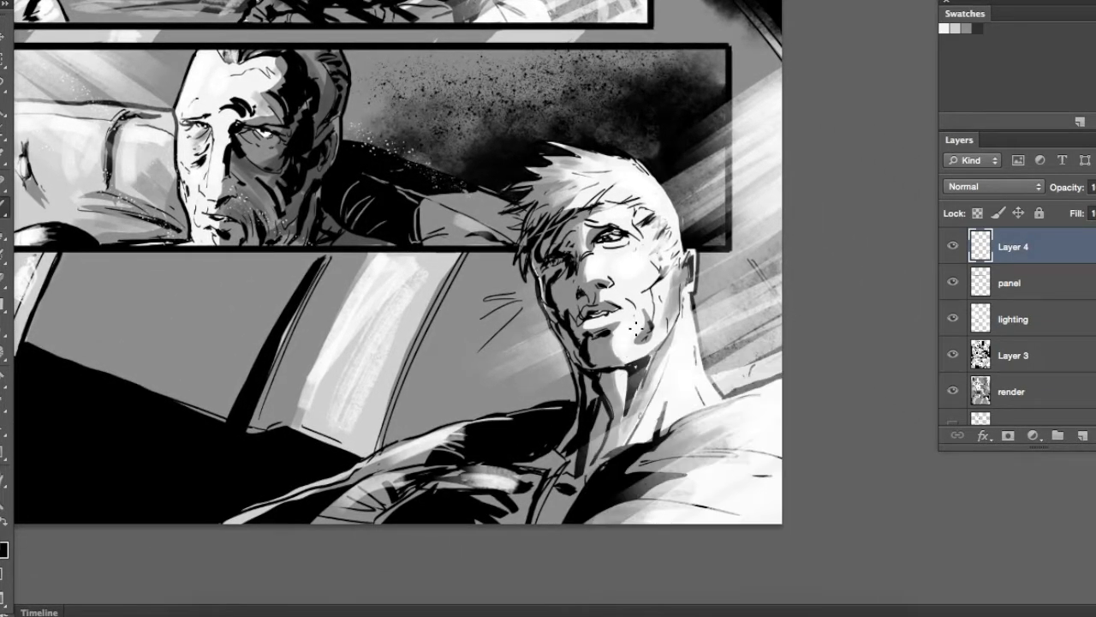
left_click_drag(415, 261, 554, 378)
Make the lighting layer active and choose a large soft round brush with 0% hardness
left_click(1028, 334)
mouse_move(506, 155)
left_mouse_down()
mouse_move(494, 251)
mouse_move(438, 121)
left_mouse_up()
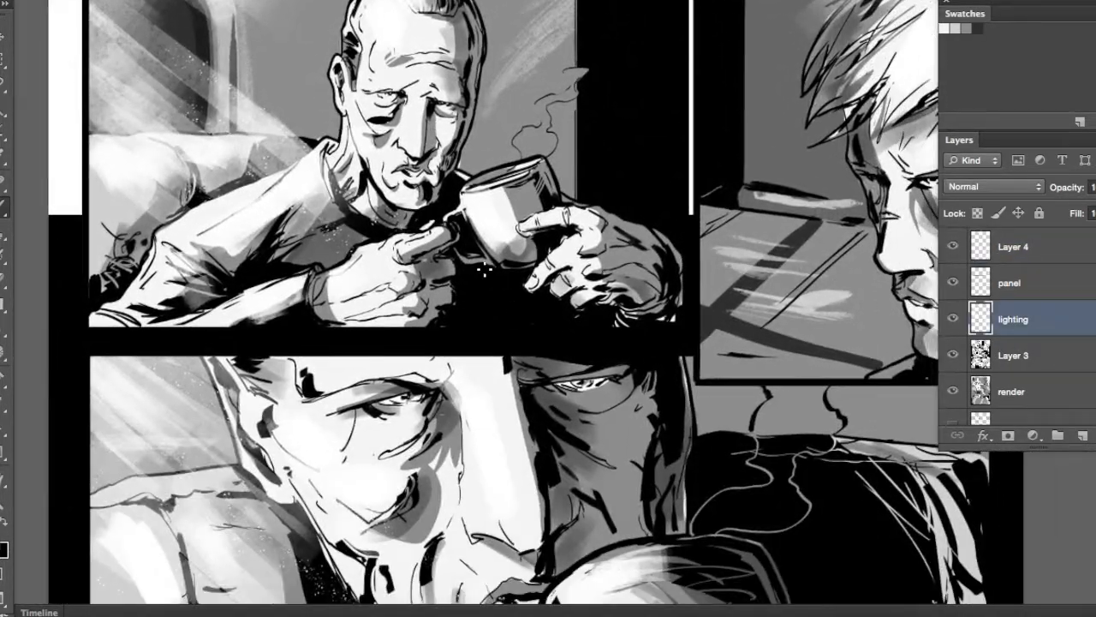
right_click(497, 268)
left_click_drag(695, 441, 696, 383)
left_click(524, 398)
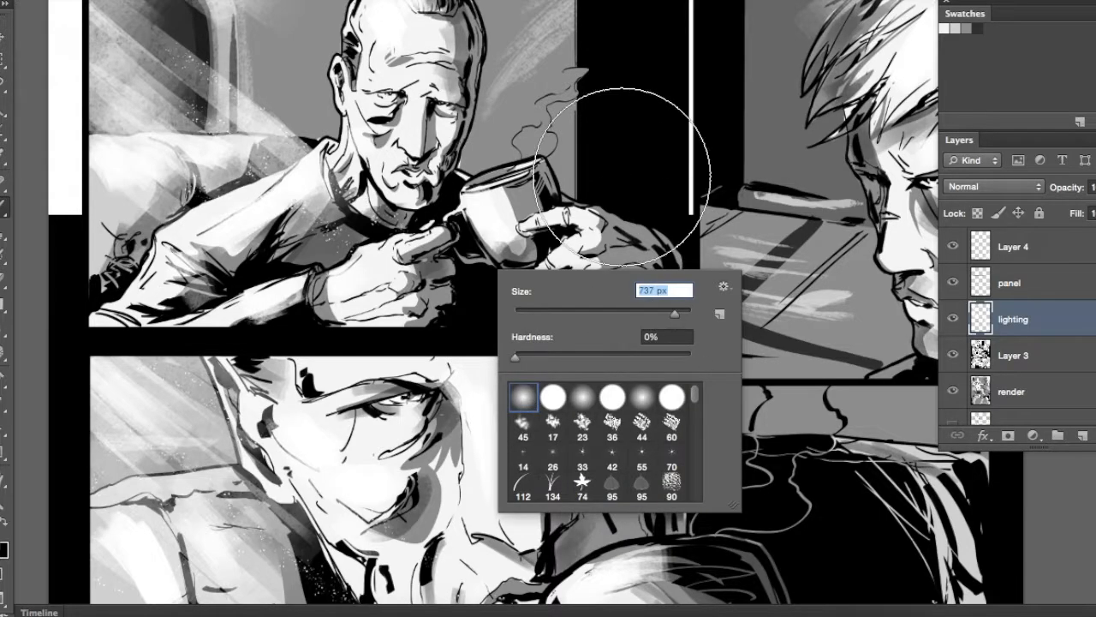
left_click(623, 177)
Select the first panel, brush a soft white glow over its window side, and clear the selection
mouse_move(310, 167)
left_mouse_down()
mouse_move(399, 305)
mouse_move(429, 331)
left_mouse_up()
key("m")
left_click_drag(205, 117, 635, 502)
key("b")
mouse_move(310, 162)
left_mouse_down()
mouse_move(226, 226)
mouse_move(226, 359)
left_mouse_up()
key("ctrl+d")
Select the blond man's upper panel, brush a soft white glow over his hair and face, and clear the selection
left_click_drag(876, 387, 479, 308)
key("m")
key("b")
left_click_drag(721, 197, 691, 265)
key("ctrl+d")
Select the older man's close-up panel and brush a soft white glow over the window and sofa behind him
left_click_drag(423, 359, 576, 217)
key("ctrl+minus")
key("m")
left_click_drag(889, 441, 891, 443)
key("b")
mouse_move(193, 279)
left_mouse_down()
mouse_move(217, 421)
mouse_move(375, 163)
mouse_move(265, 343)
left_mouse_up()
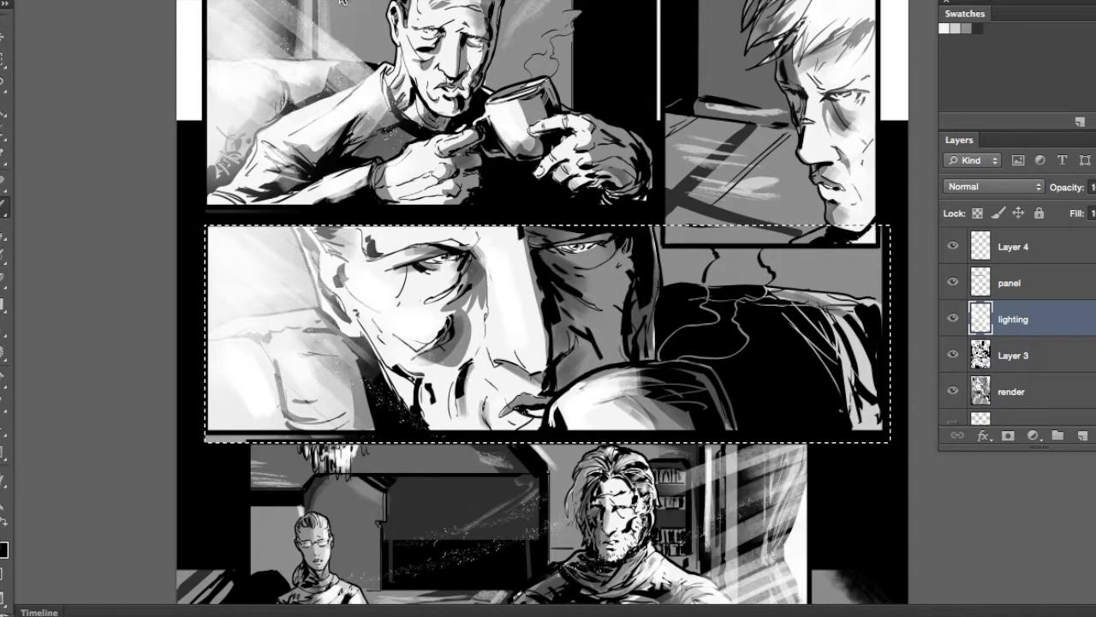
Brush small soft white glows onto the cup in the close-up panel and the chandelier in the panel below
right_click(585, 324)
left_click(690, 369)
left_click_drag(555, 424, 565, 411)
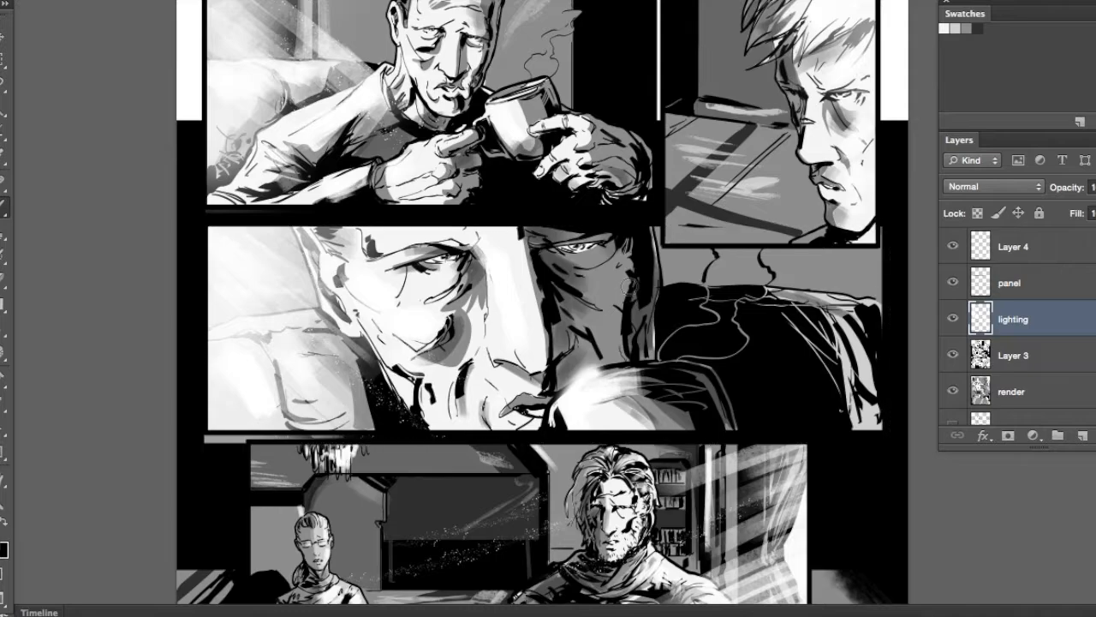
scroll(531, 308, "down", 6)
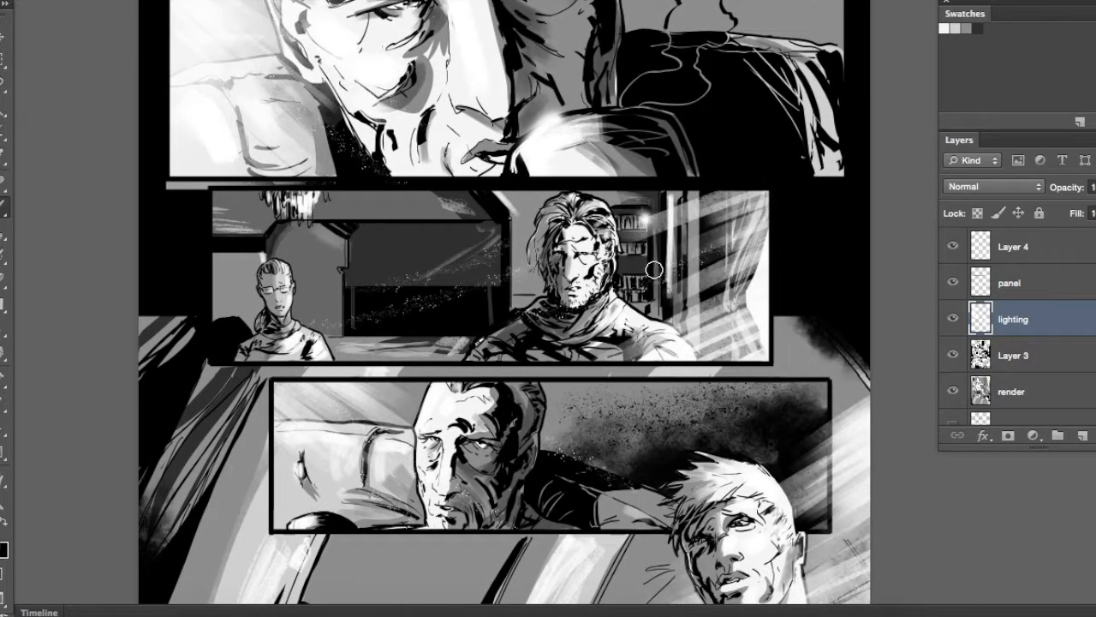
left_click_drag(457, 254, 484, 255)
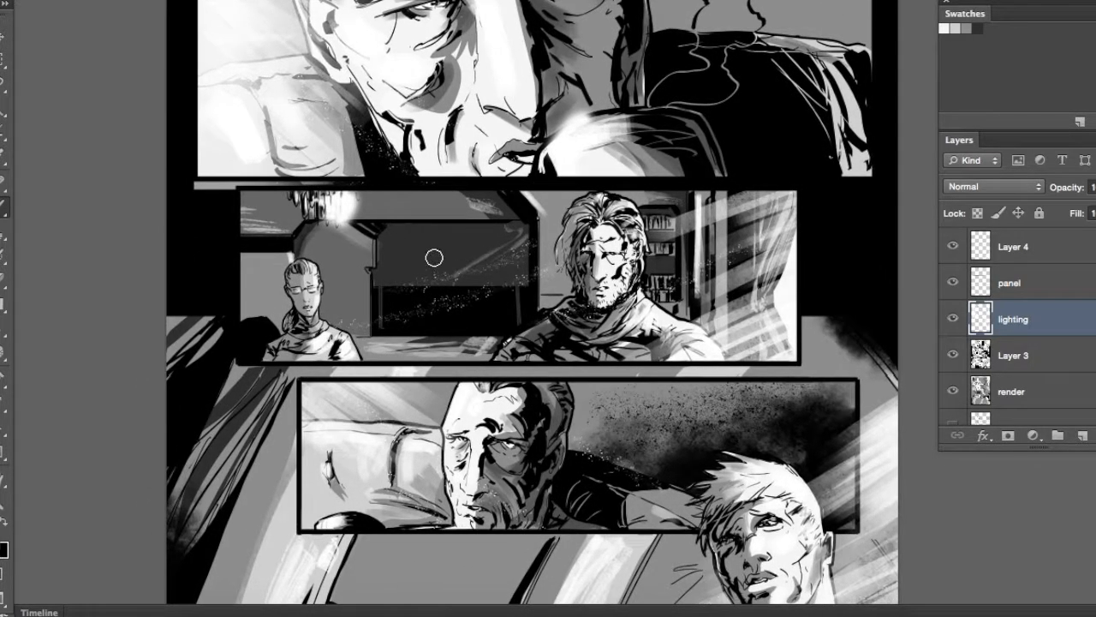
Enlarge the soft brush, select the bearded man's panel, brush a white glow over its window, and clear the selection
right_click(435, 257)
key("Return")
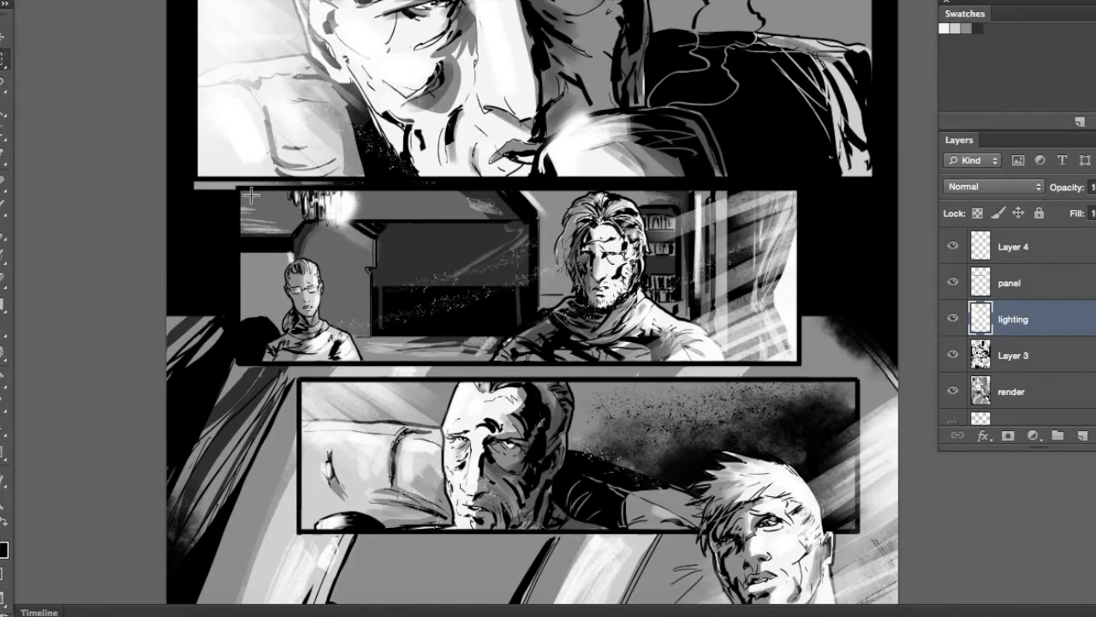
left_click_drag(753, 347, 798, 364)
key("b")
mouse_move(772, 243)
left_mouse_down()
mouse_move(867, 331)
mouse_move(690, 170)
mouse_move(645, 230)
left_mouse_up()
key("super+d")
Select the older man's lower panel, brush a soft white glow over the wall and sofa beside him, and clear the selection
left_click_drag(703, 456, 621, 600)
left_click_drag(718, 155, 691, 333)
mouse_move(667, 600)
left_mouse_down()
mouse_move(707, 372)
mouse_move(704, 230)
left_mouse_up()
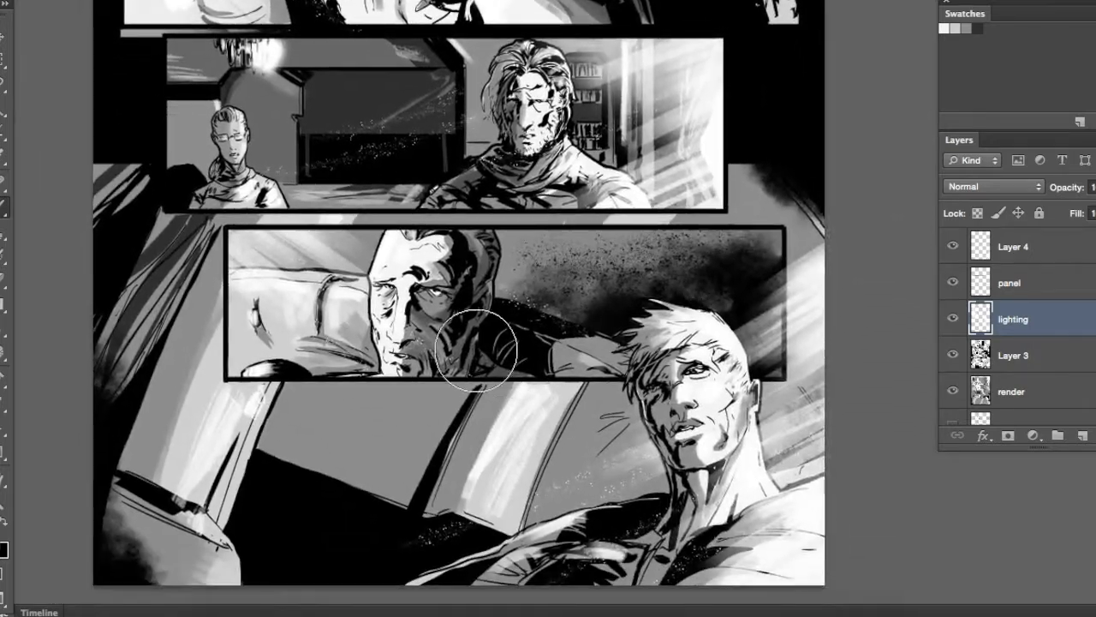
left_click_drag(226, 227, 785, 379)
key("b")
mouse_move(256, 249)
left_mouse_down()
mouse_move(248, 377)
mouse_move(347, 321)
left_mouse_up()
key("super+d")
Brush a soft white glow over the light rays, neck and shoulder of the blond man in the bottom panel
left_click_drag(554, 352, 416, 263)
mouse_move(649, 325)
left_mouse_down()
mouse_move(569, 495)
mouse_move(638, 343)
left_mouse_up()
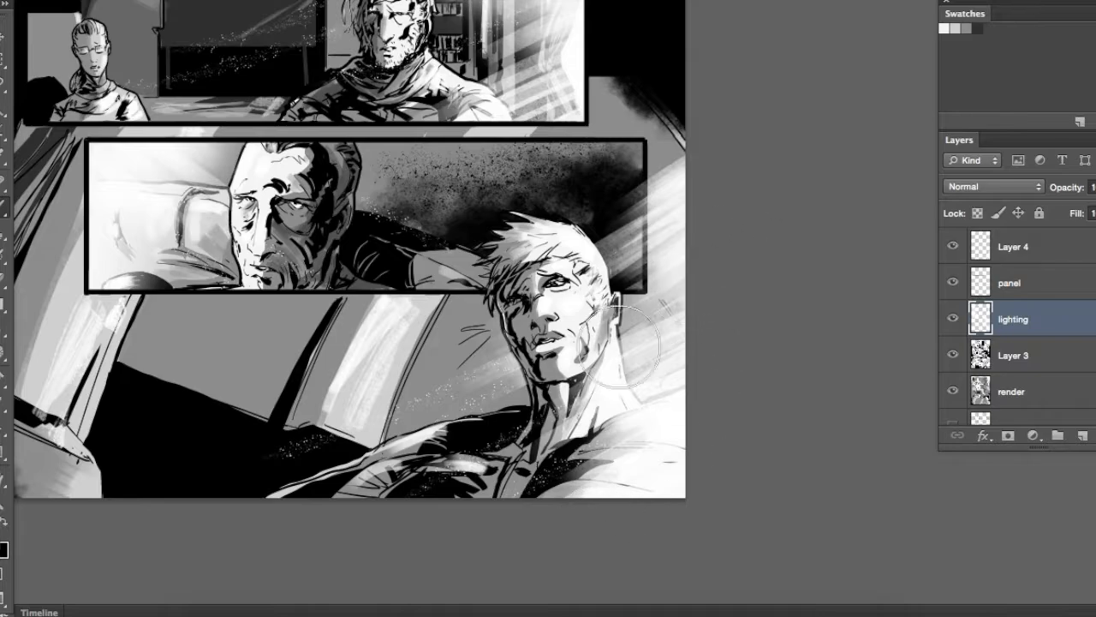
left_click_drag(591, 263, 716, 360)
key("super+minus")
key("super+minus")
key("super+equal")
key("super+equal")
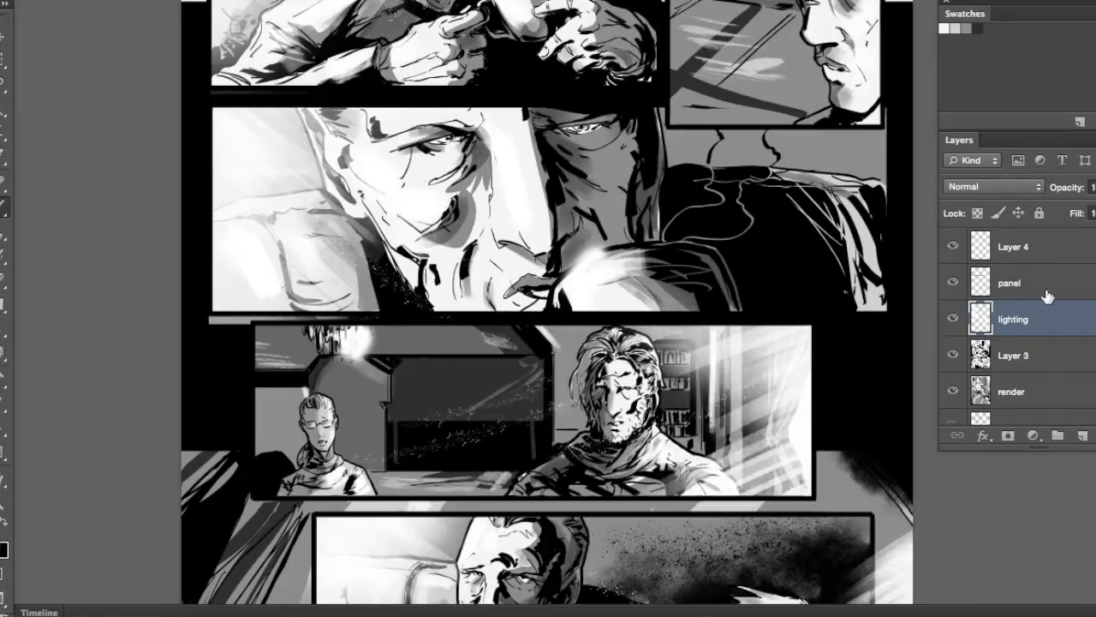
Add a new empty layer directly above Layer 3 and choose a textured brush for it
left_click(1047, 361)
key("super+shift+alt+n")
right_click(572, 266)
mouse_move(772, 389)
left_mouse_down()
mouse_move(776, 480)
mouse_move(770, 440)
left_mouse_up()
left_click(684, 411)
left_click(661, 223)
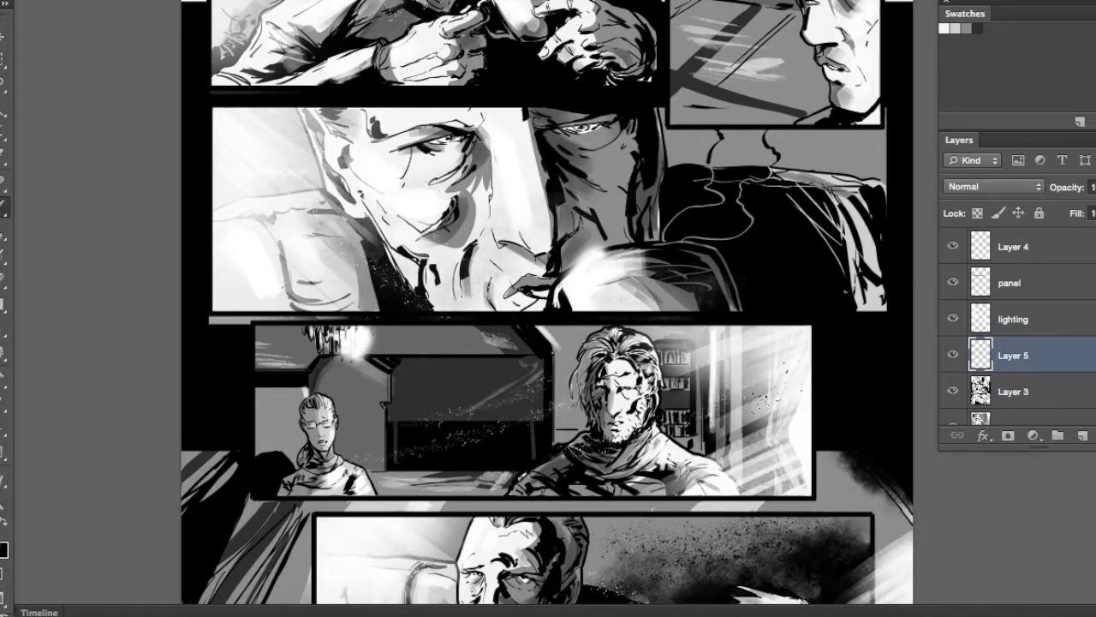
Move the new texture layer above the lighting layer and brush subtle grunge texture over the middle panels
left_click_drag(487, 463, 532, 299)
left_click_drag(523, 493, 370, 247)
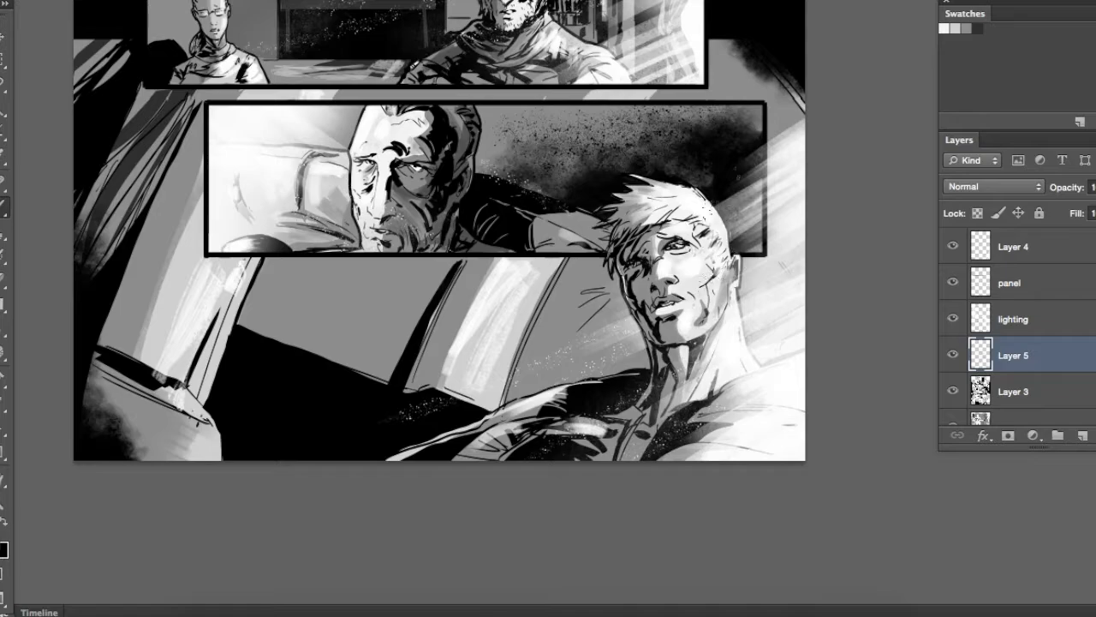
left_click_drag(1056, 301, 1057, 305)
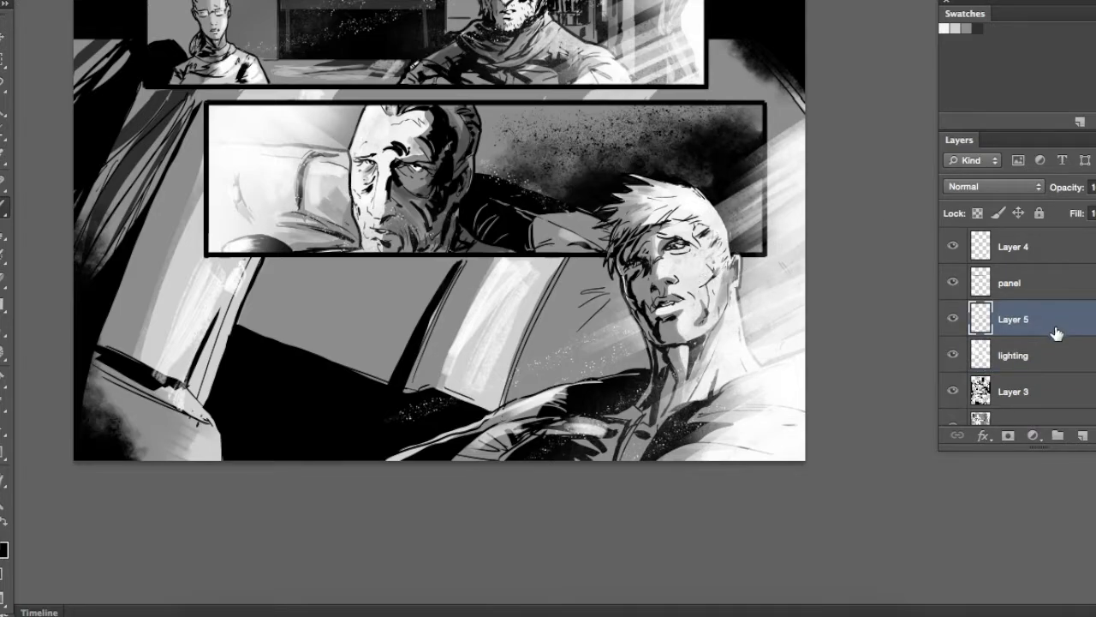
left_click_drag(675, 171, 631, 282)
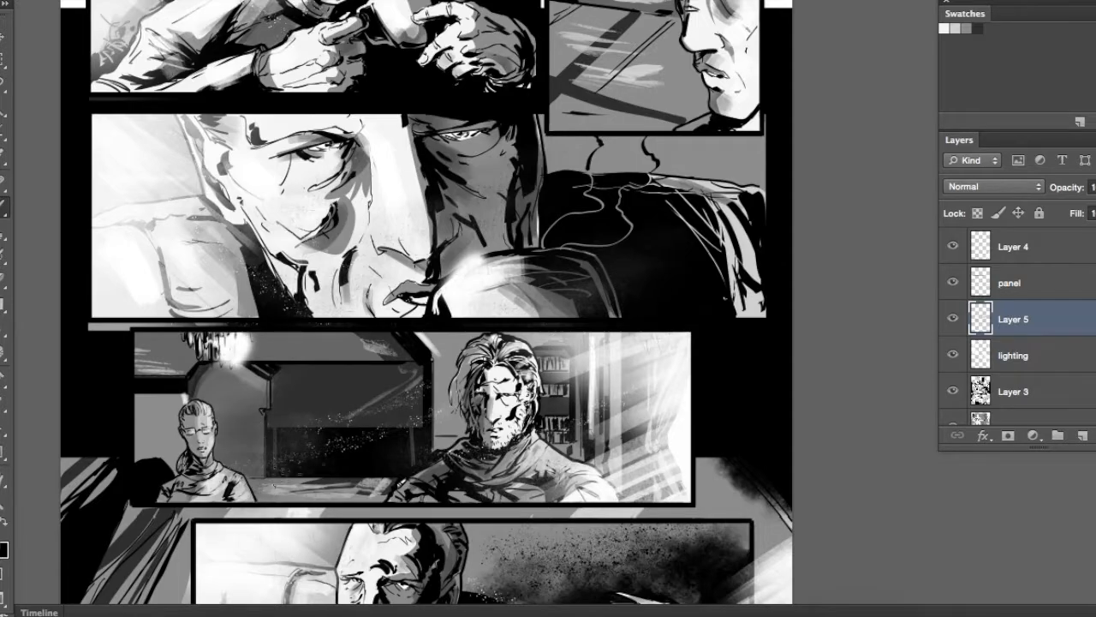
left_click_drag(401, 378, 536, 120)
left_click_drag(777, 287, 815, 145)
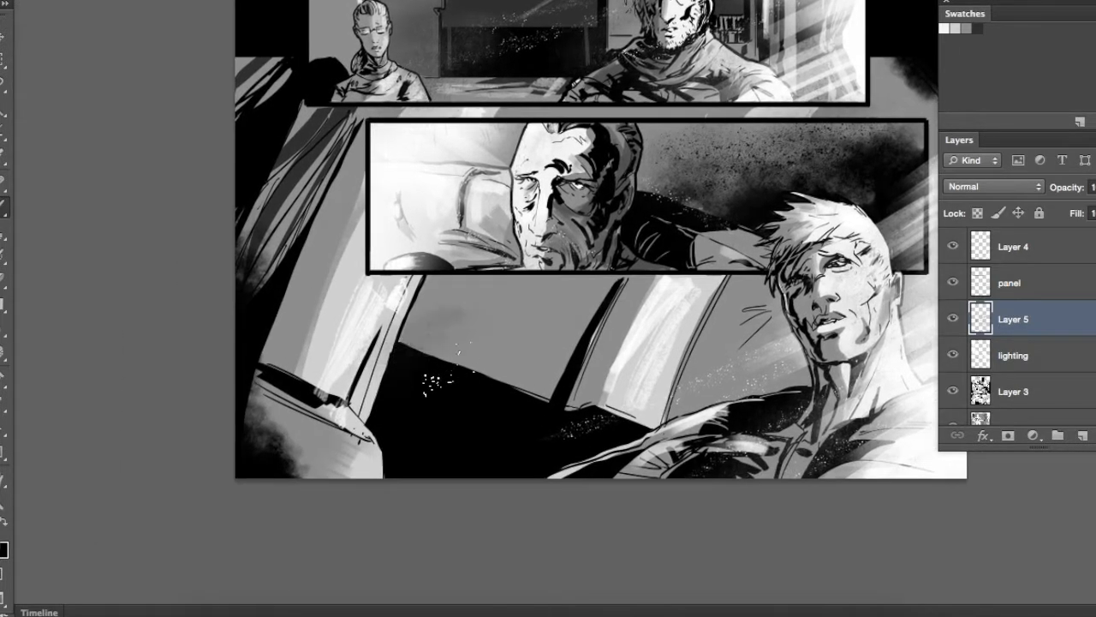
Brush grunge texture over the pillars, seat and dark areas of the bottom panel, and undo the last stroke
left_click_drag(318, 432, 185, 337)
left_click_drag(253, 193, 267, 377)
mouse_move(591, 431)
left_mouse_down()
mouse_move(504, 393)
mouse_move(518, 364)
left_mouse_up()
mouse_move(765, 233)
left_mouse_down()
mouse_move(664, 422)
mouse_move(603, 285)
left_mouse_up()
left_click(557, 386)
key("super+z")
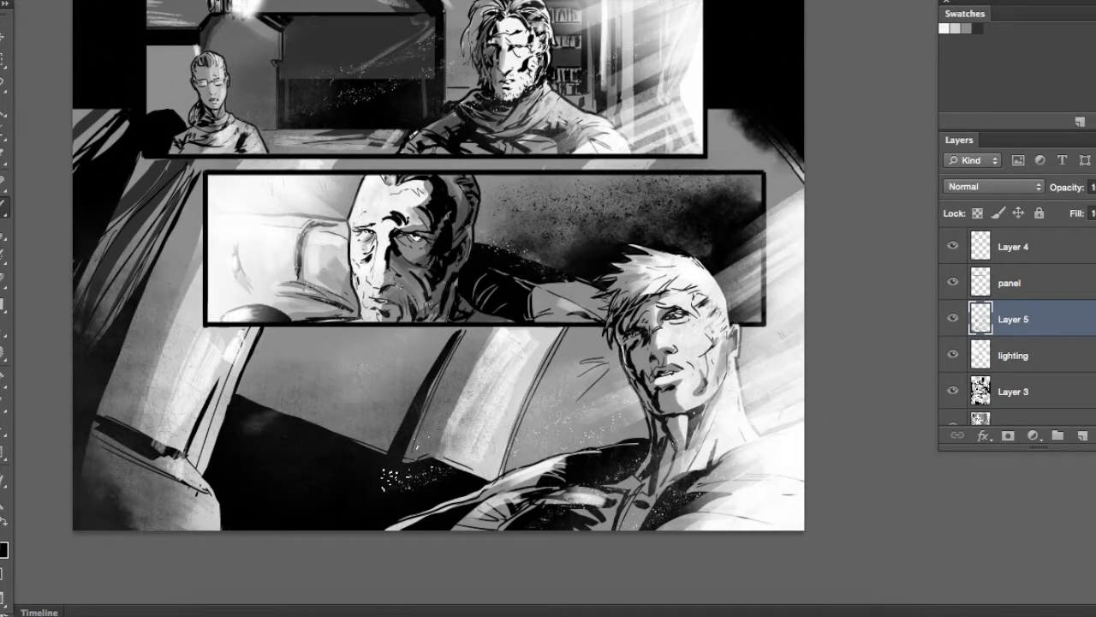
Brush more subtle texture across the upper panels and move the texture layer below the lighting layer
left_click_drag(548, 220, 535, 390)
left_click_drag(272, 128, 296, 324)
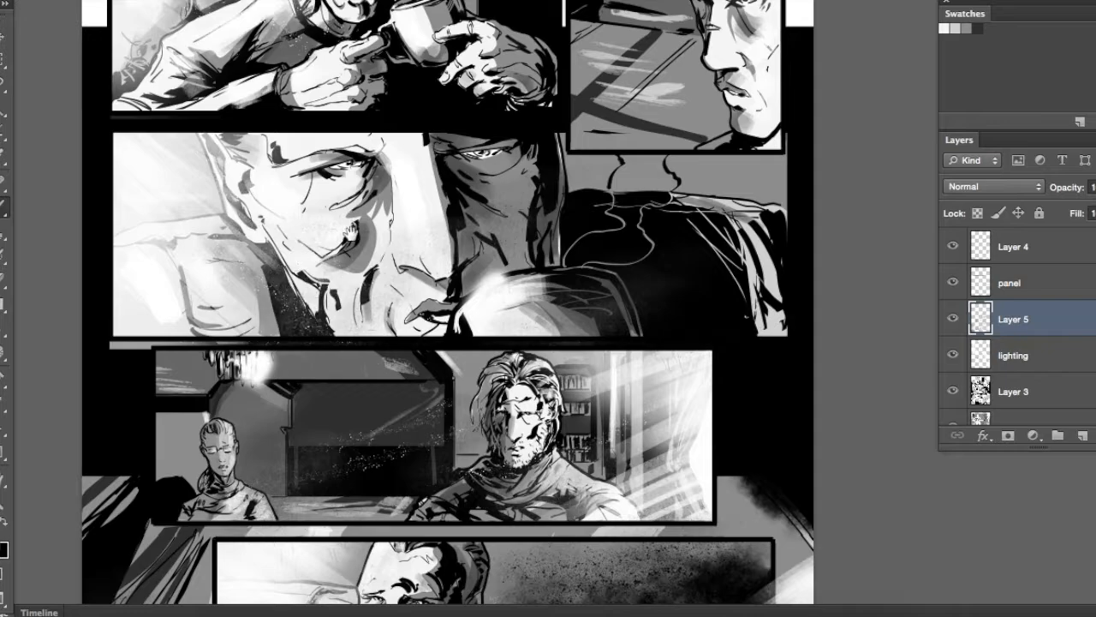
left_click_drag(295, 128, 321, 373)
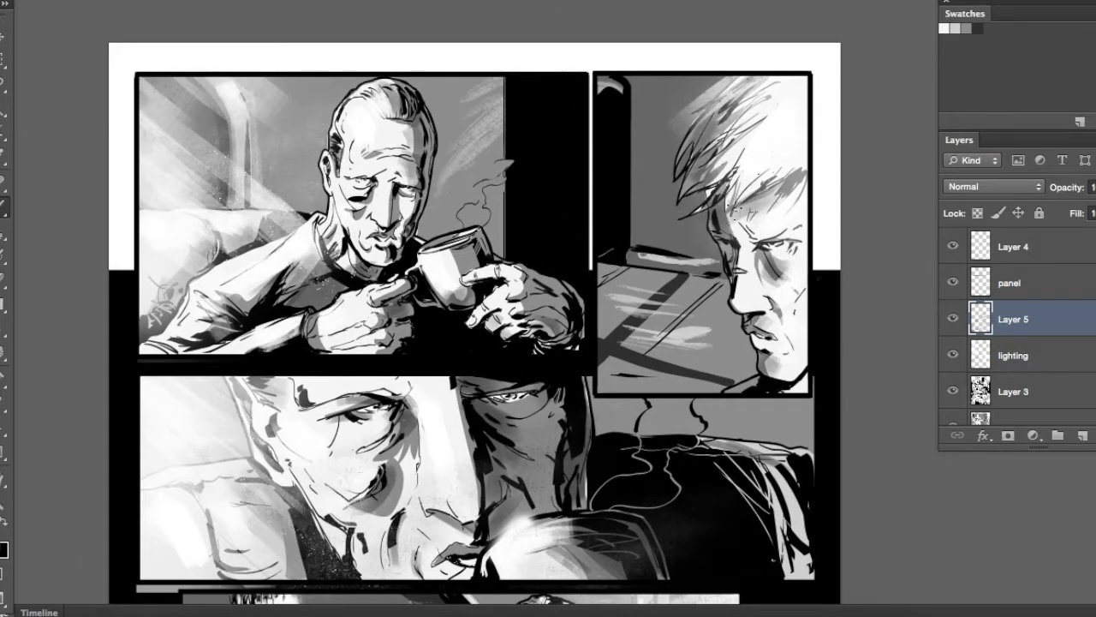
left_click_drag(668, 431, 597, 143)
left_click(1070, 357)
left_click_drag(1039, 320, 1059, 374)
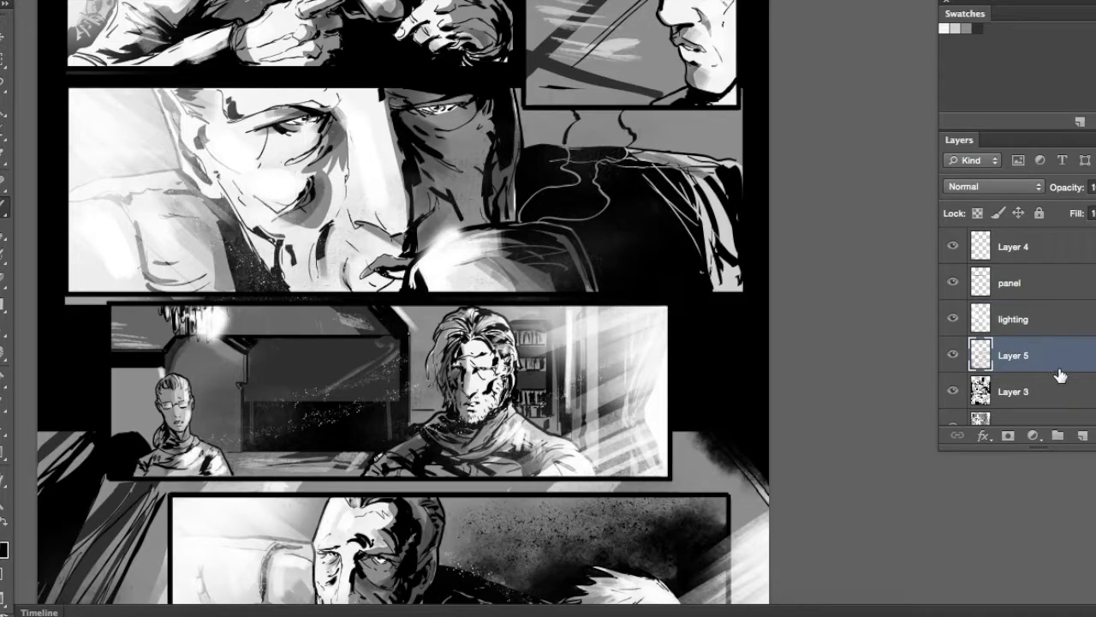
Make the lighting layer active again and choose a spatter brush from the end of the brush presets
left_click(1041, 330)
right_click(776, 264)
scroll(750, 435, "down", 3)
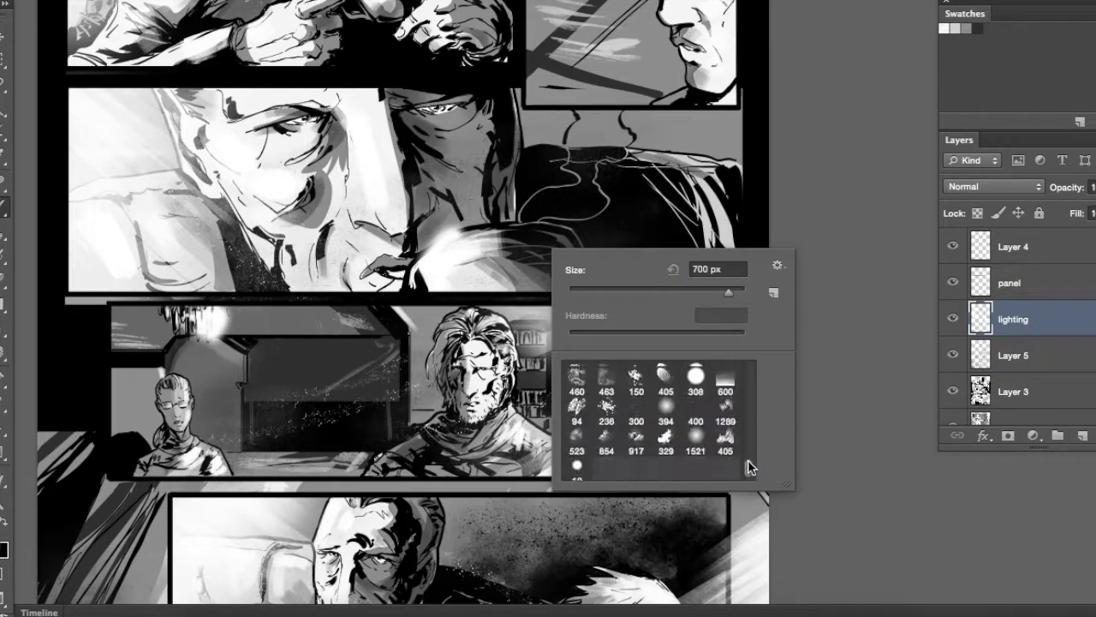
mouse_move(751, 427)
left_mouse_down()
mouse_move(751, 471)
mouse_move(750, 433)
left_mouse_up()
left_click(730, 430)
left_click(703, 226)
key("x")
key("x")
Select the blond man's upper panel and scatter white flecks over the dark window area behind him
mouse_move(618, 198)
left_mouse_down()
mouse_move(625, 403)
mouse_move(601, 288)
left_mouse_up()
key("m")
left_click_drag(502, 94, 716, 415)
key("b")
left_click_drag(649, 385, 628, 472)
left_click_drag(556, 201, 530, 244)
left_click_drag(514, 399, 653, 383)
Select the first panel, swap the brush colour, scatter flecks around the mug's steam and dark wall, and clear the selection
key("m")
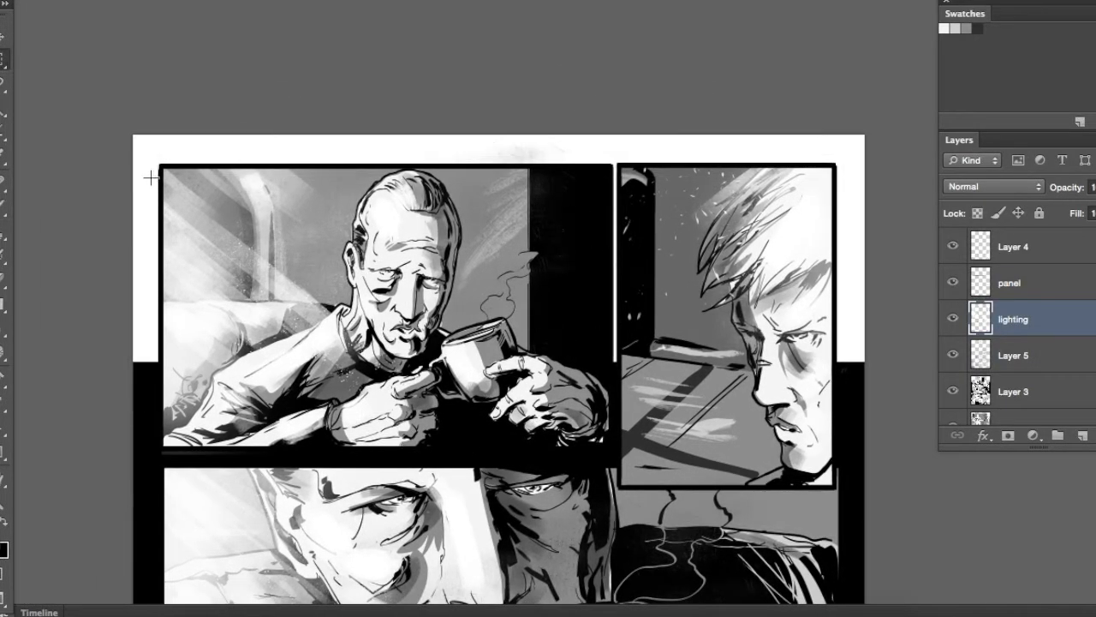
left_click_drag(589, 419, 617, 462)
key("b")
key("x")
left_click_drag(525, 223, 548, 296)
key("super+d")
Inspect the older man's close-up panel with the lighting layer hidden and shown again
left_click_drag(538, 570, 553, 261)
left_click_drag(171, 156, 860, 367)
key("b")
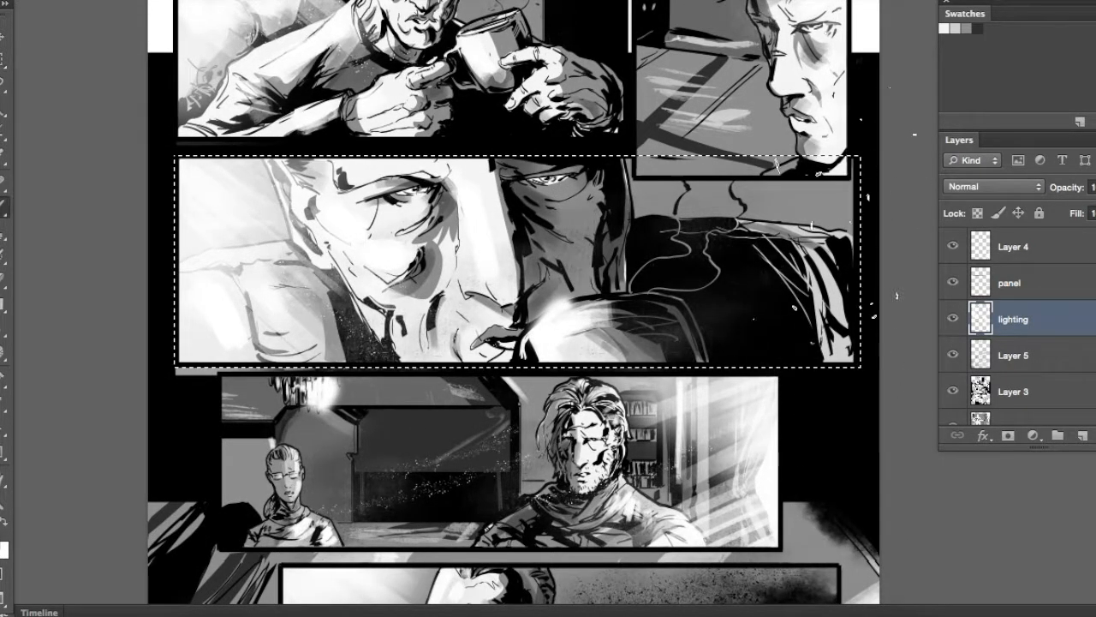
key("super+plus")
key("super+plus")
left_click_drag(359, 188, 835, 423)
left_click(953, 319)
left_click(953, 319)
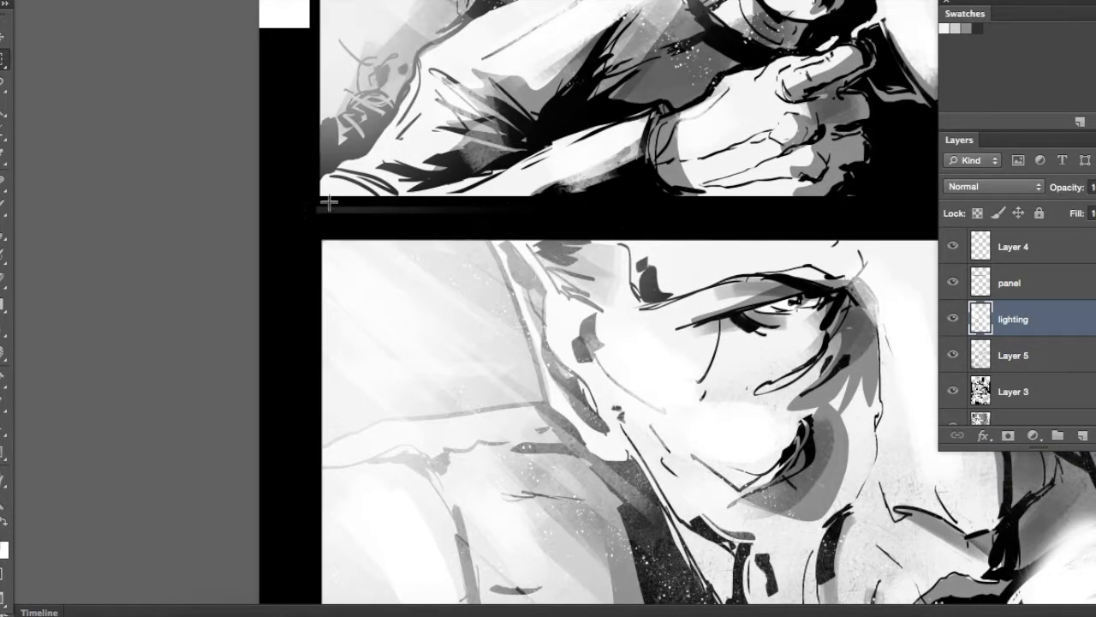
key("super+d")
key("super+minus")
key("super+minus")
Select the close-up panel, scatter black flecks over its grey wall and white flecks over the dark shoulder, and clear the selection
left_click_drag(853, 413, 591, 270)
left_click_drag(178, 163, 859, 330)
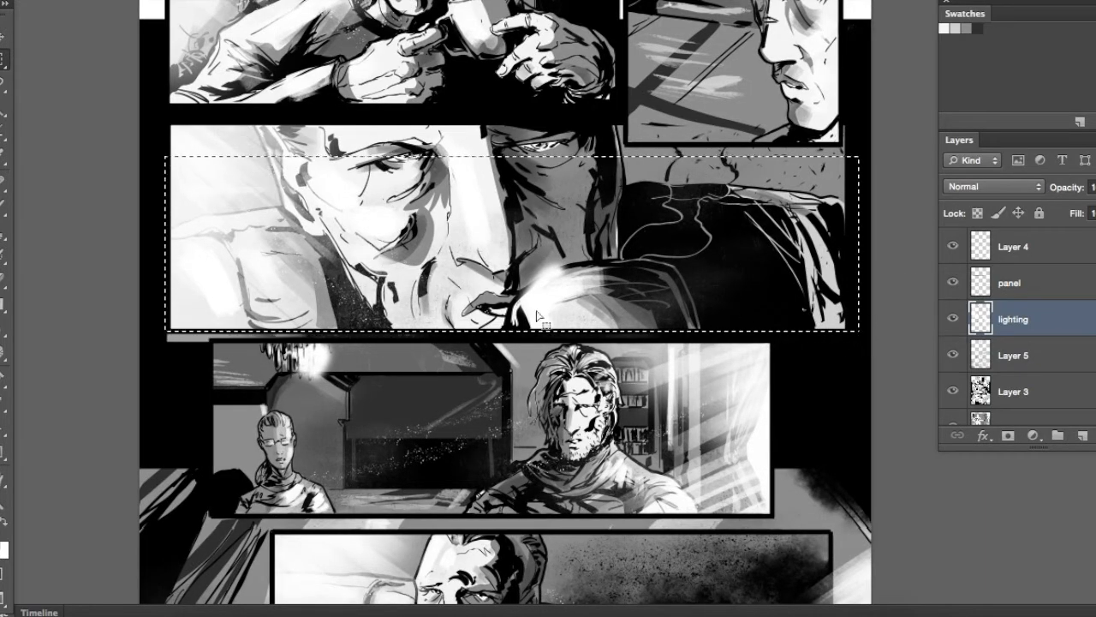
key("b")
right_click(500, 276)
left_click(741, 231)
key("x")
key("super+d")
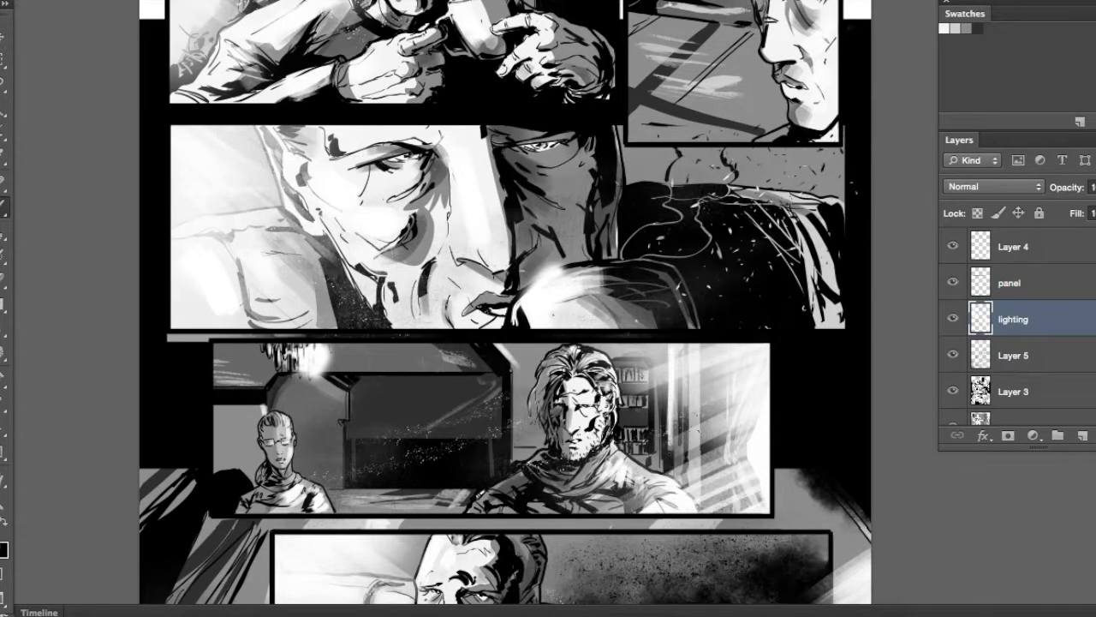
left_click_drag(532, 360, 632, 334)
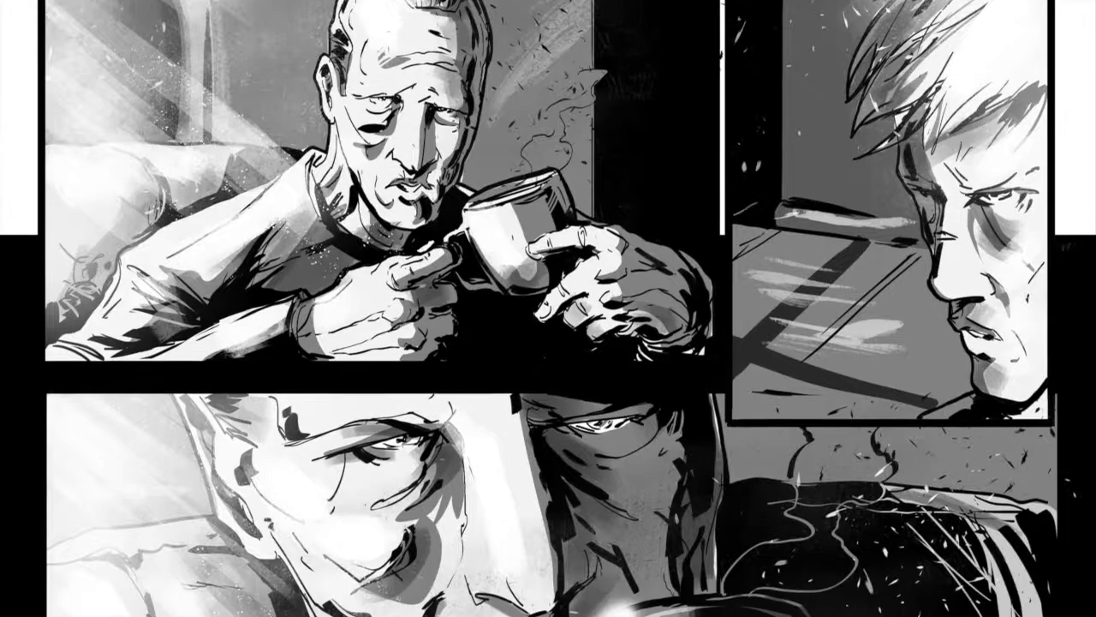